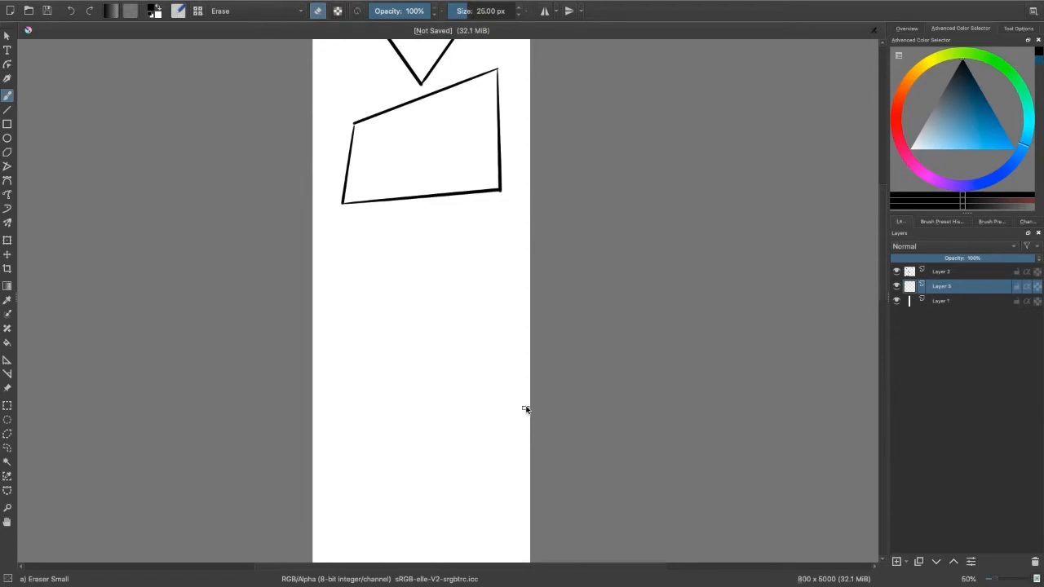
- Undo the hand-drawn panel outlines one after another until the canvas is blank, and show the canvas overview
key(ctrl+z)
key(ctrl+z)
key(ctrl+z)
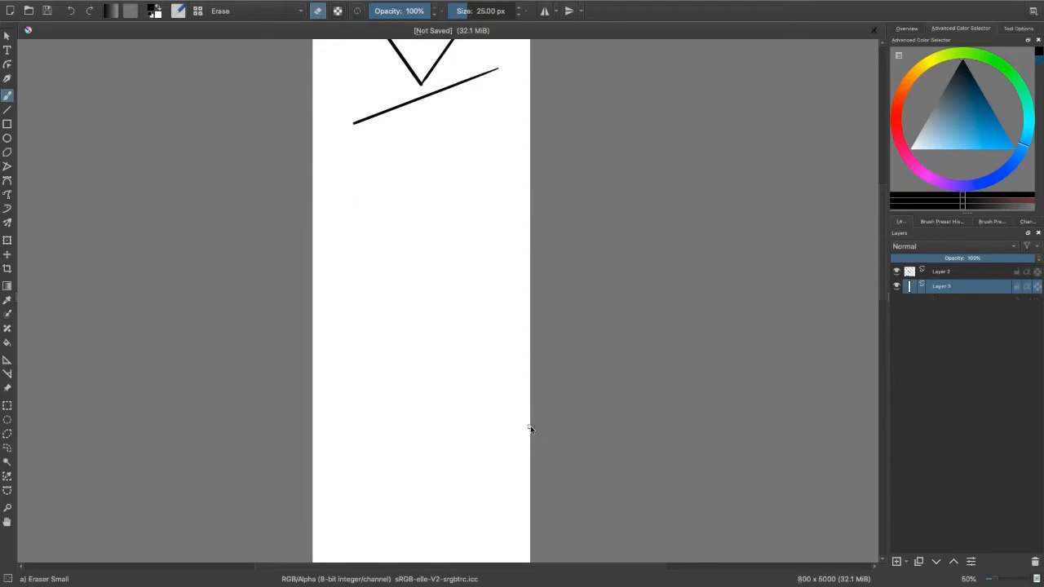
click(942, 221)
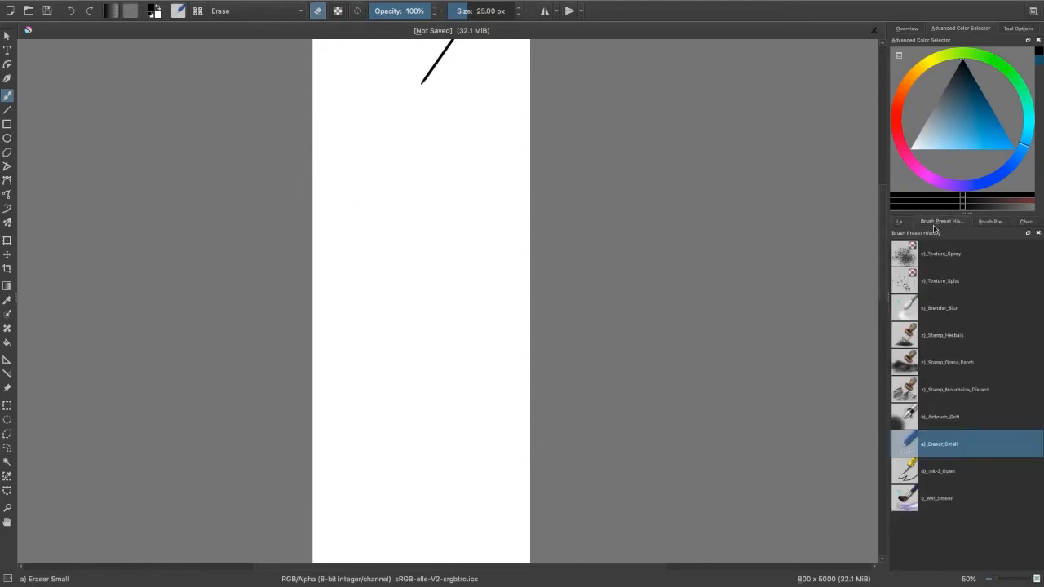
click(900, 221)
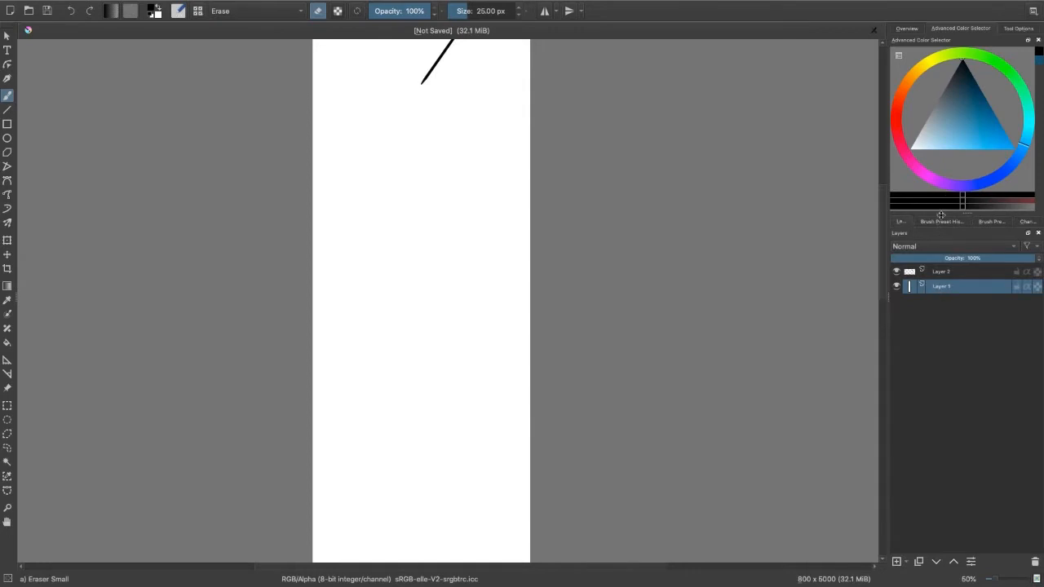
click(909, 29)
drag(957, 94, 950, 60)
key(ctrl+z)
key(ctrl+z)
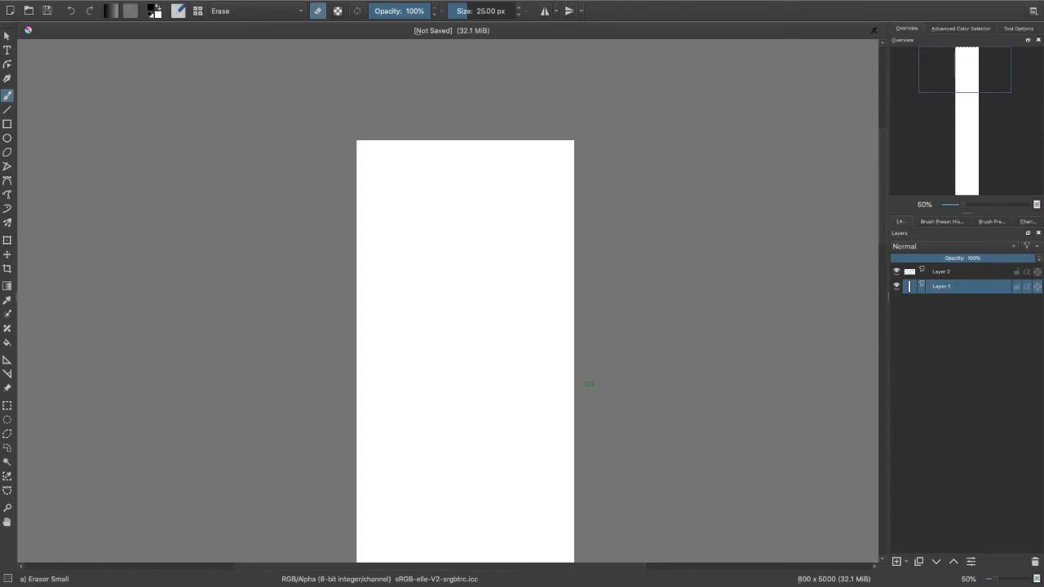
drag(994, 77, 988, 89)
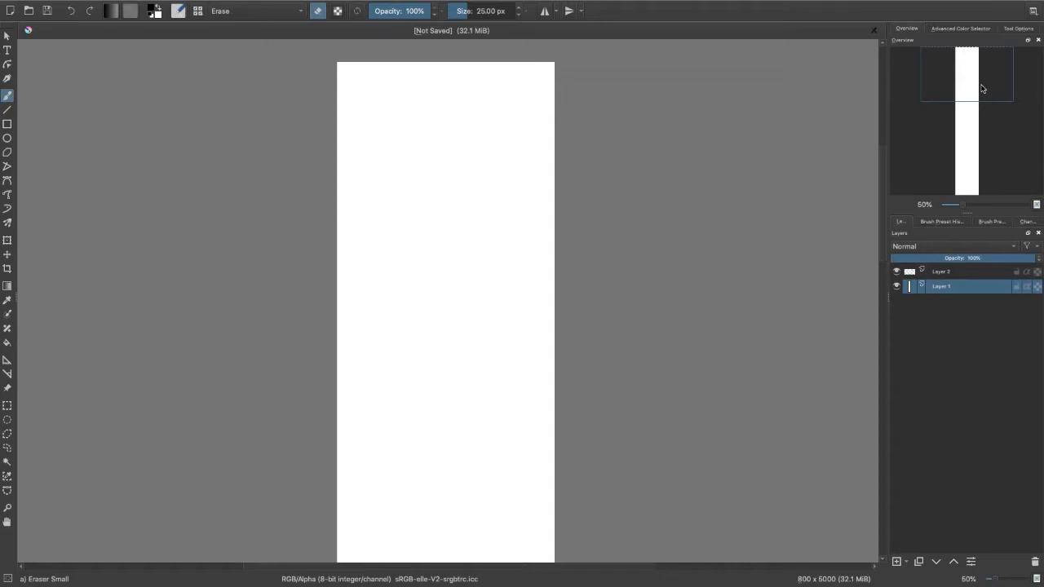
drag(983, 81, 943, 83)
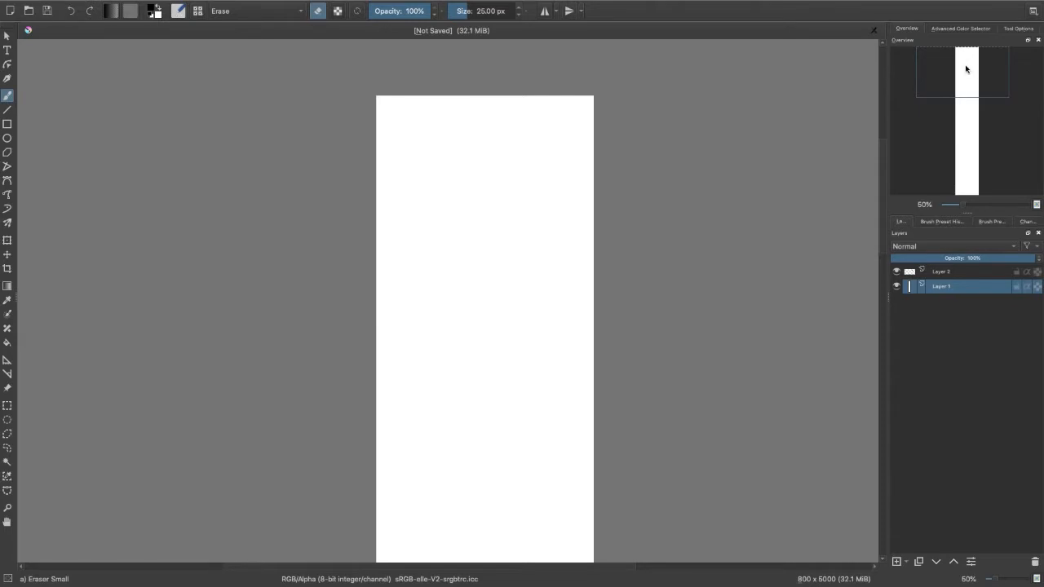
click(966, 73)
drag(965, 73, 976, 65)
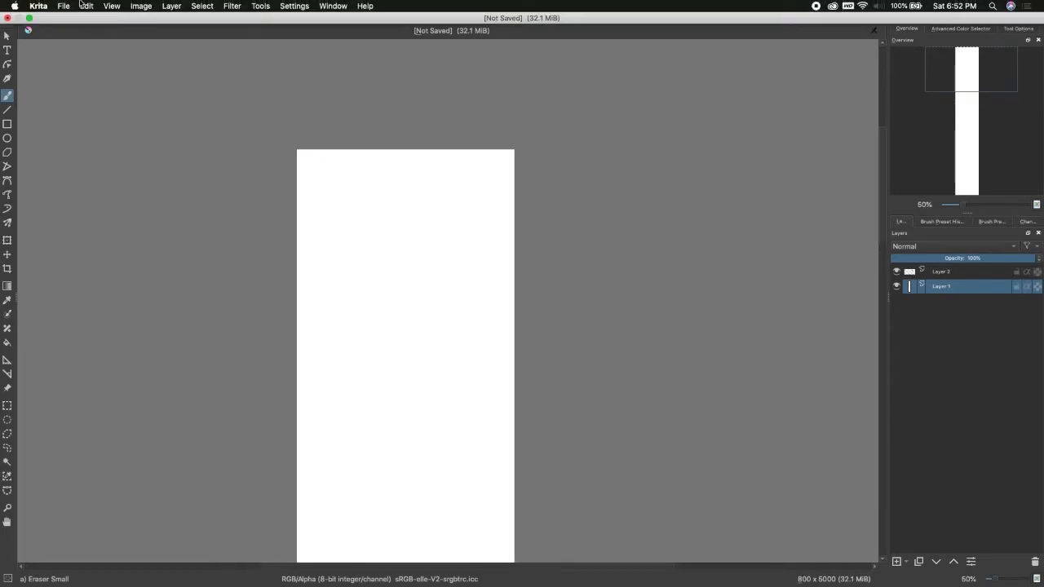
- Close the blank 800 x 5000 px document without saving its changes
click(64, 6)
click(84, 228)
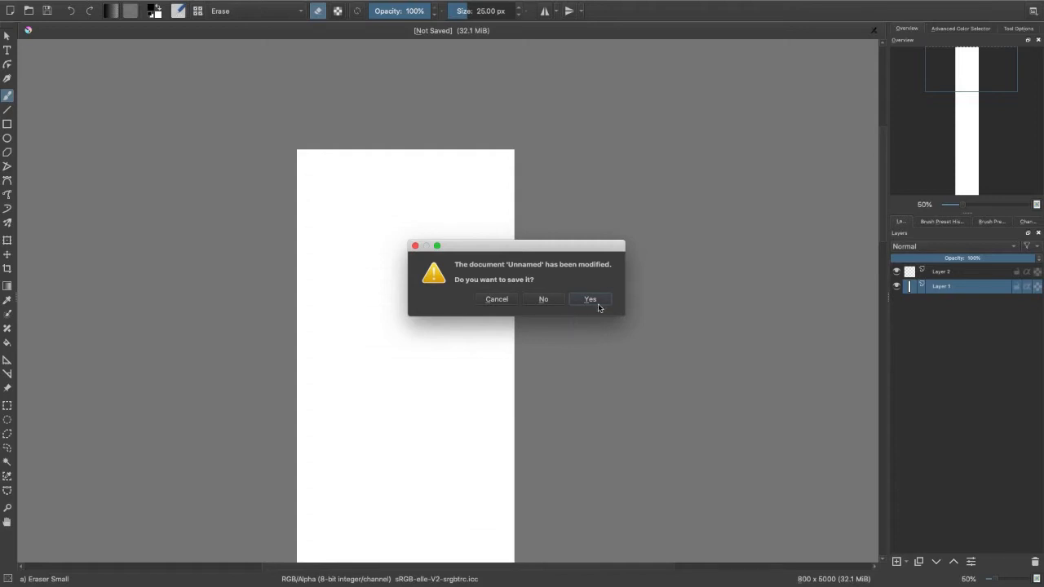
click(543, 299)
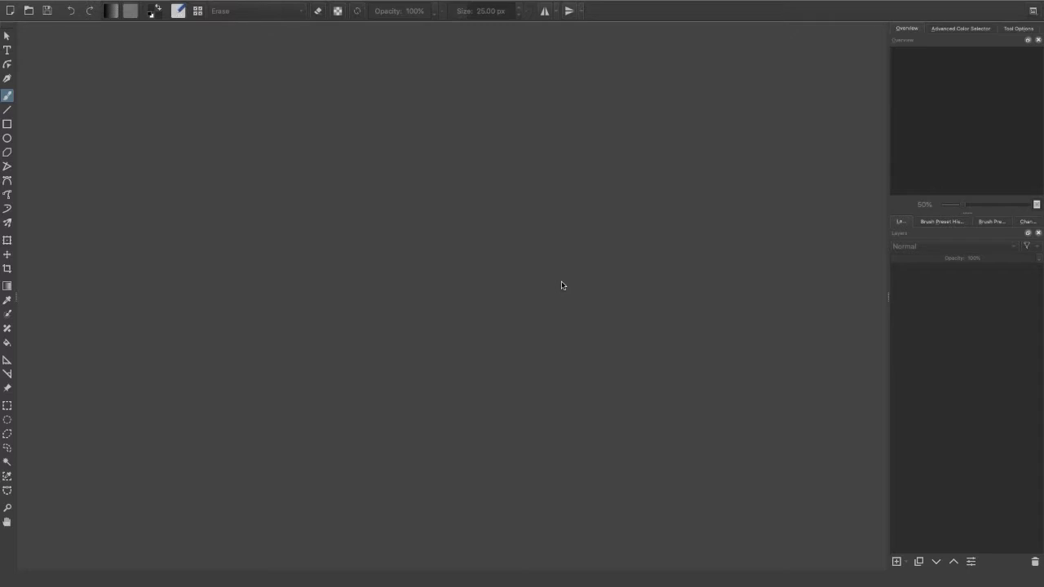
- Create a new document from the European BD template in the comic templates
mouse_move(137, 2)
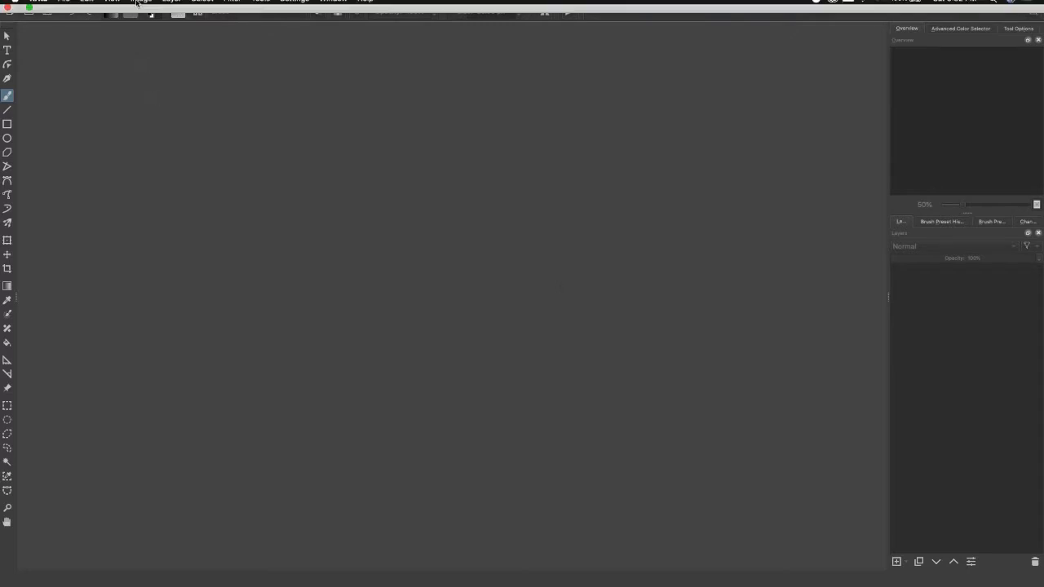
click(64, 7)
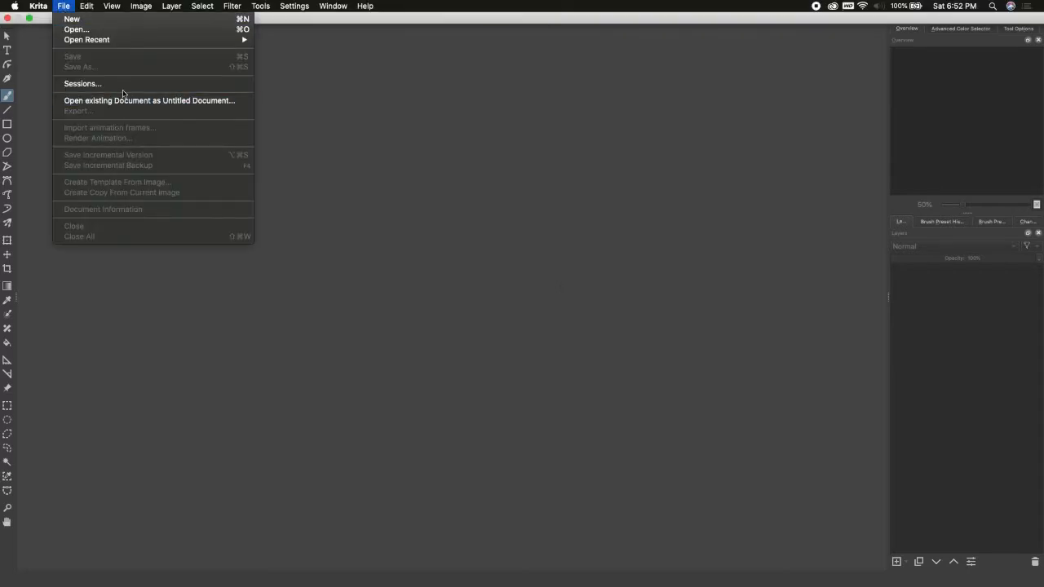
click(112, 20)
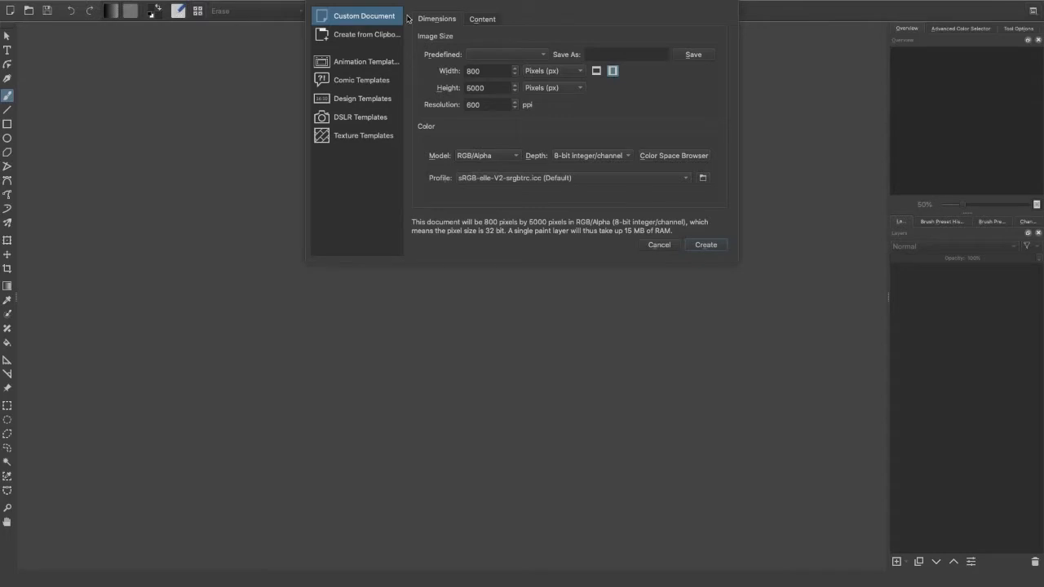
click(384, 82)
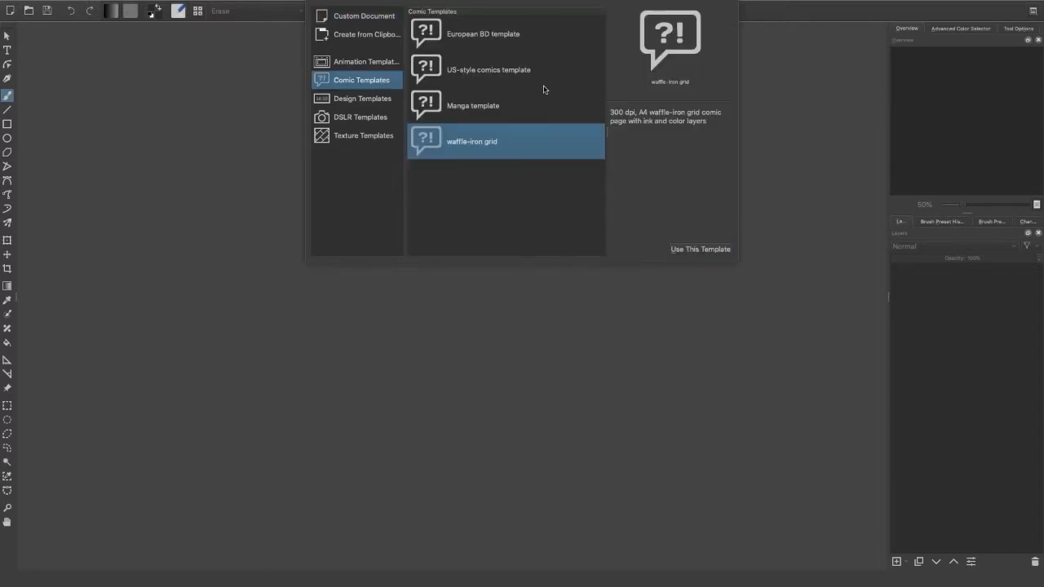
click(551, 35)
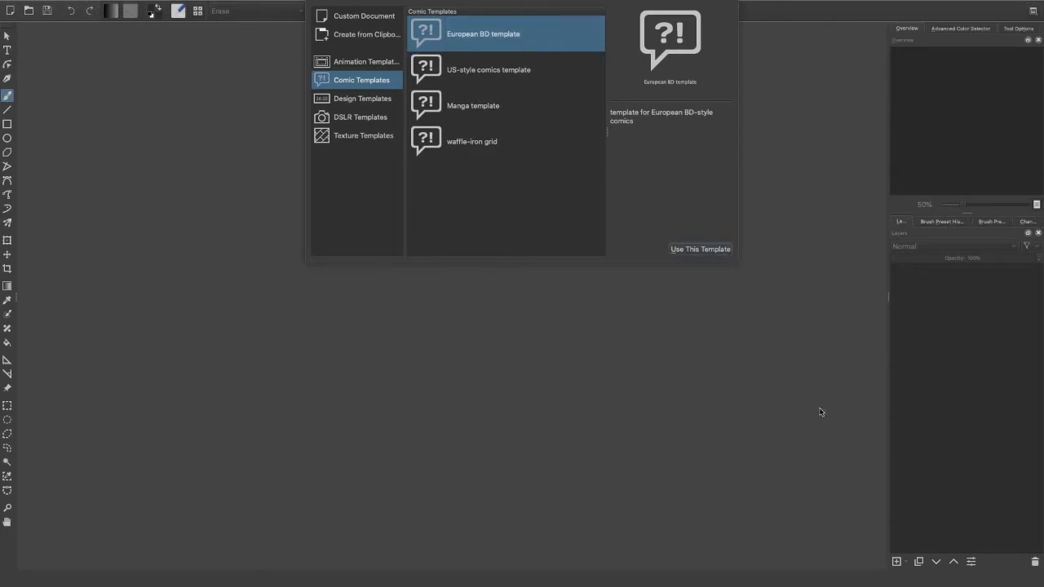
click(701, 249)
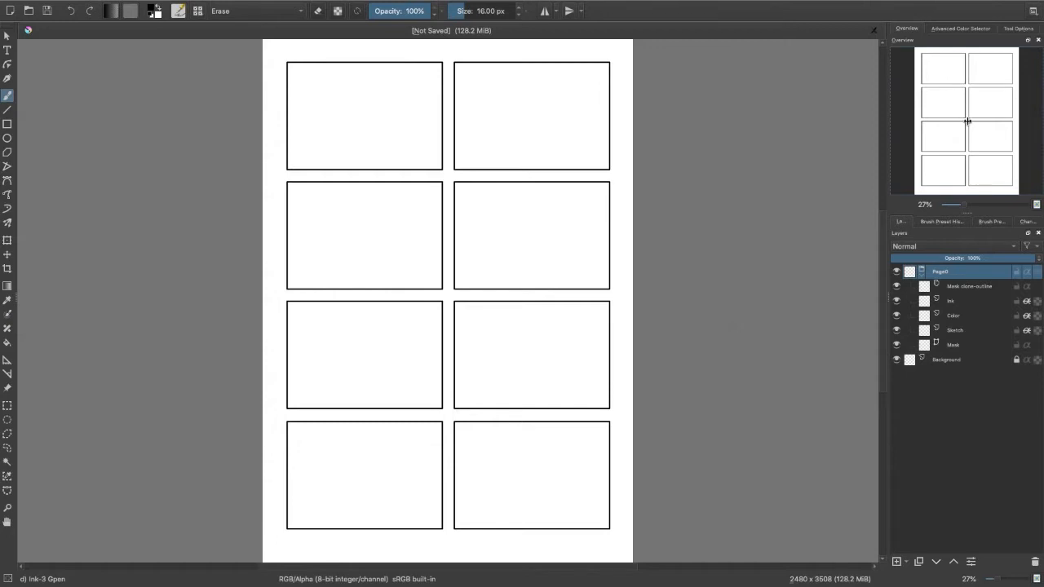
mouse_move(968, 126)
mouse_down()
mouse_move(962, 118)
mouse_move(960, 126)
mouse_up()
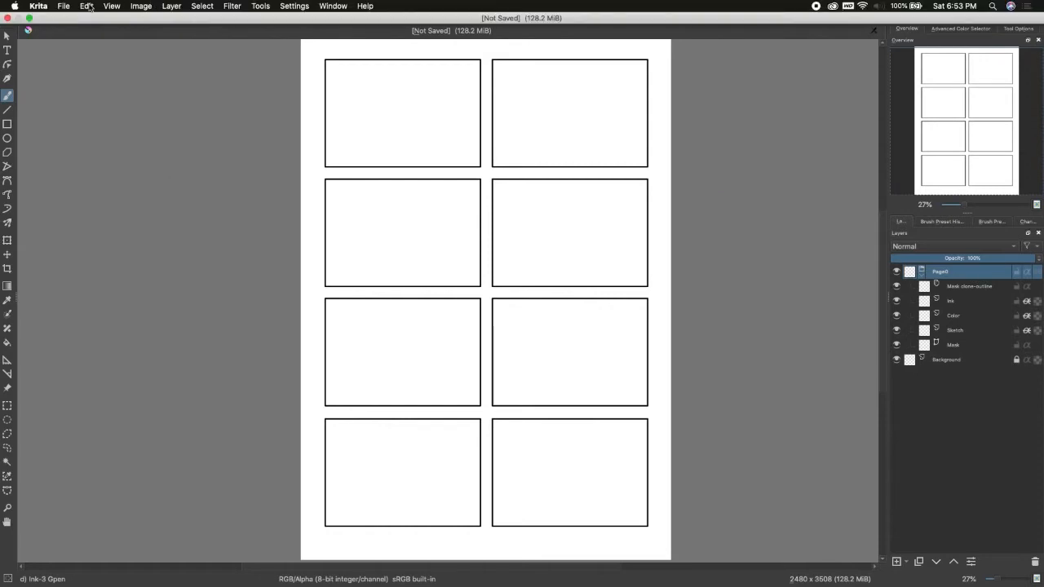
- Close the European BD page and create a new document from the US-style comics template
click(88, 7)
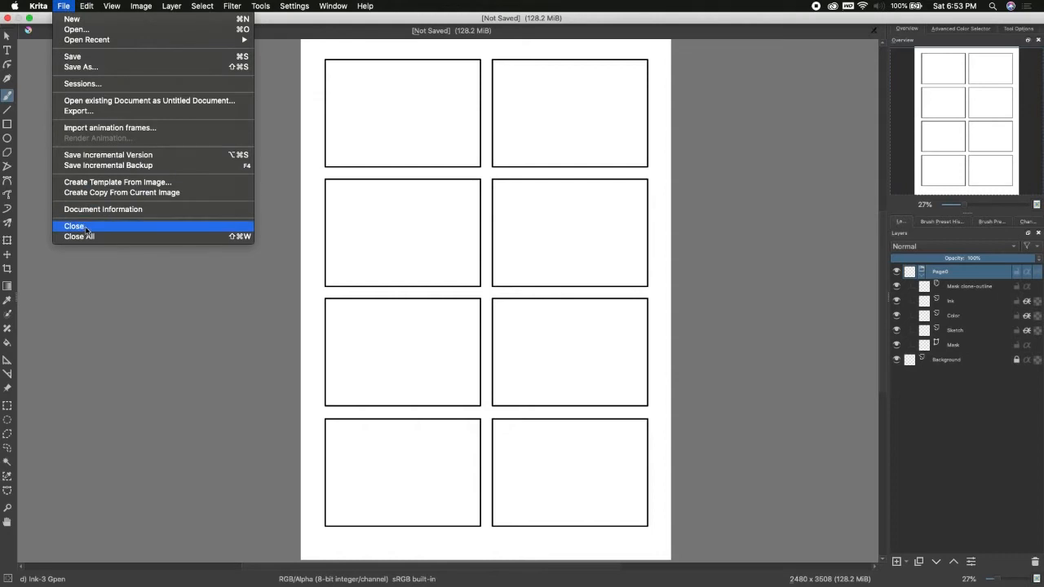
click(85, 226)
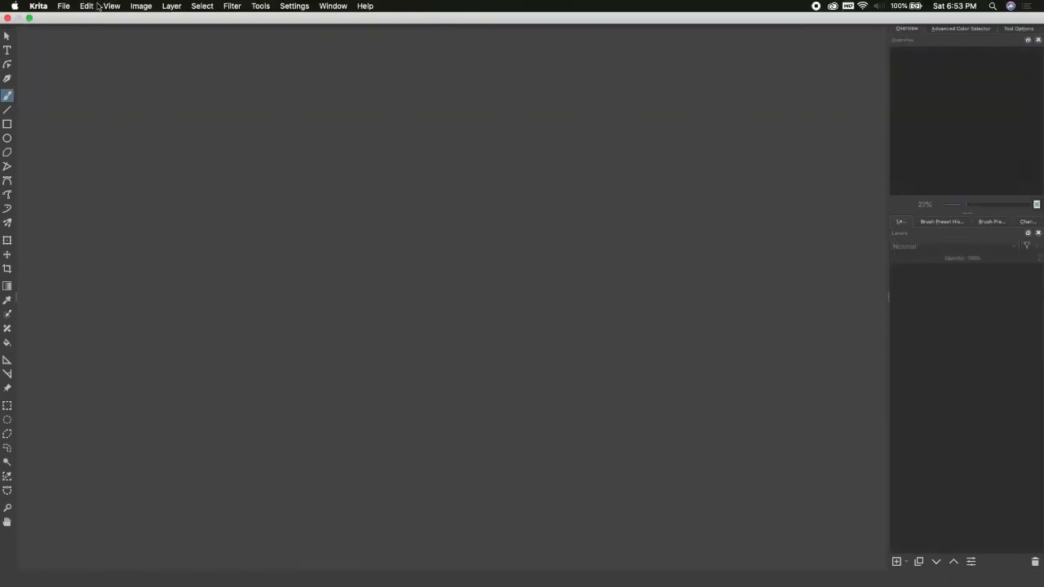
click(64, 7)
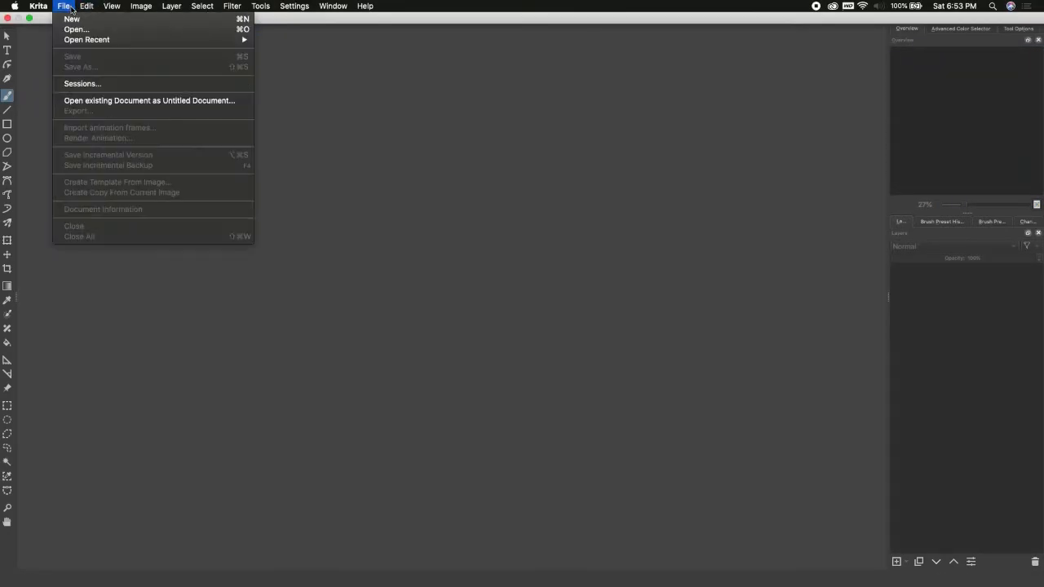
click(77, 22)
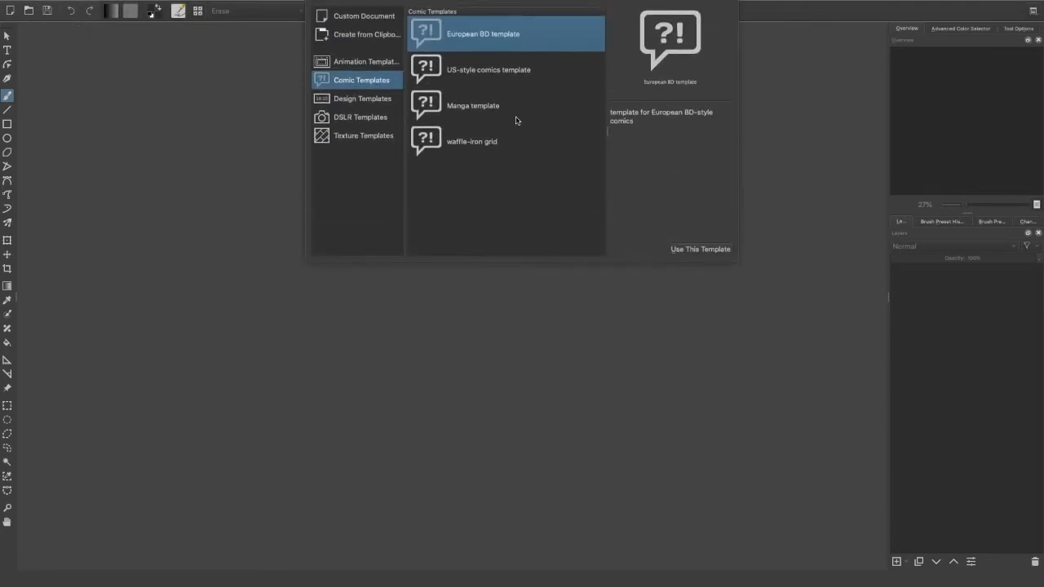
click(518, 74)
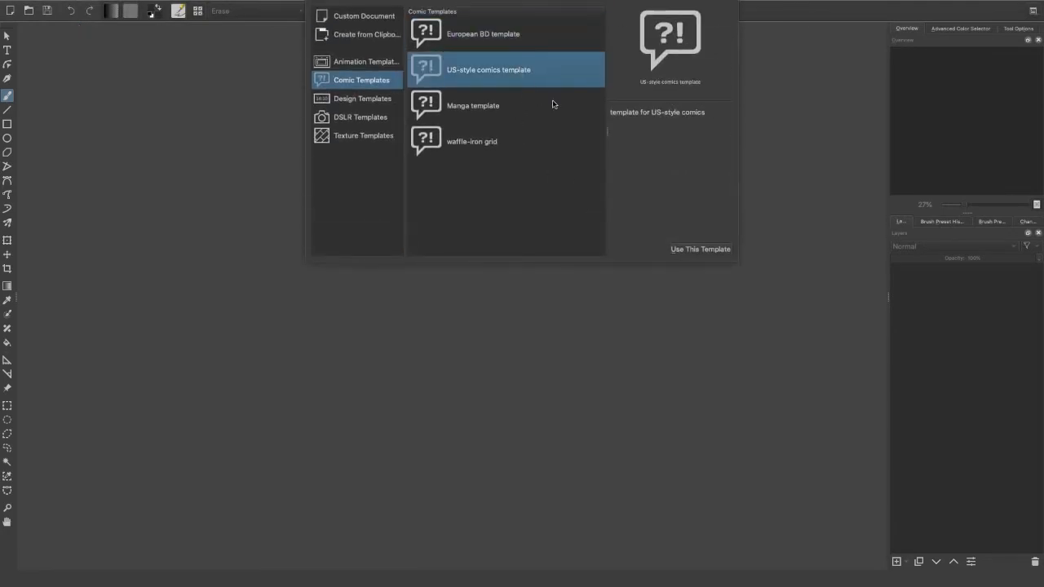
click(717, 251)
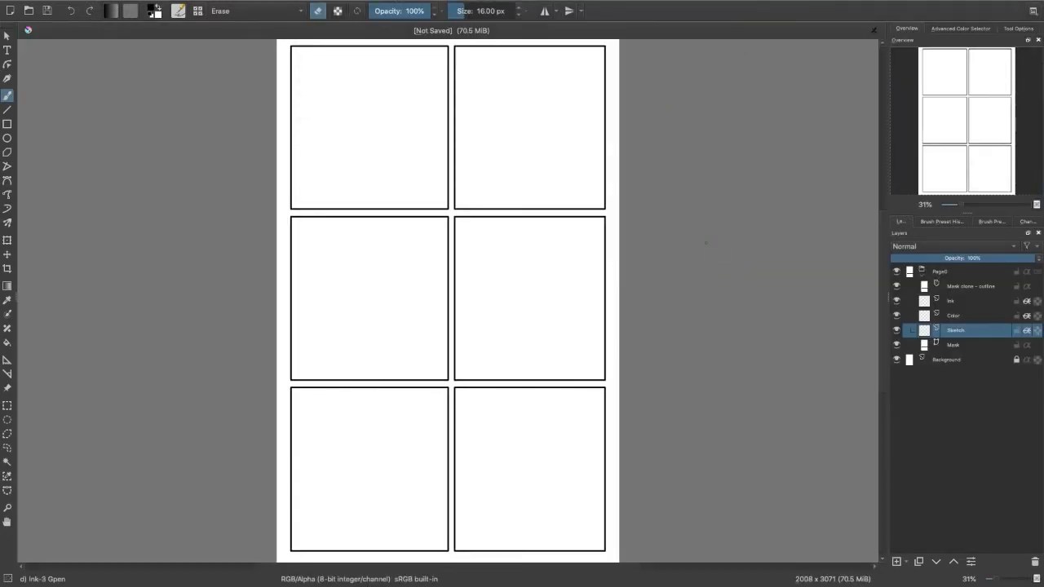
drag(968, 131, 963, 107)
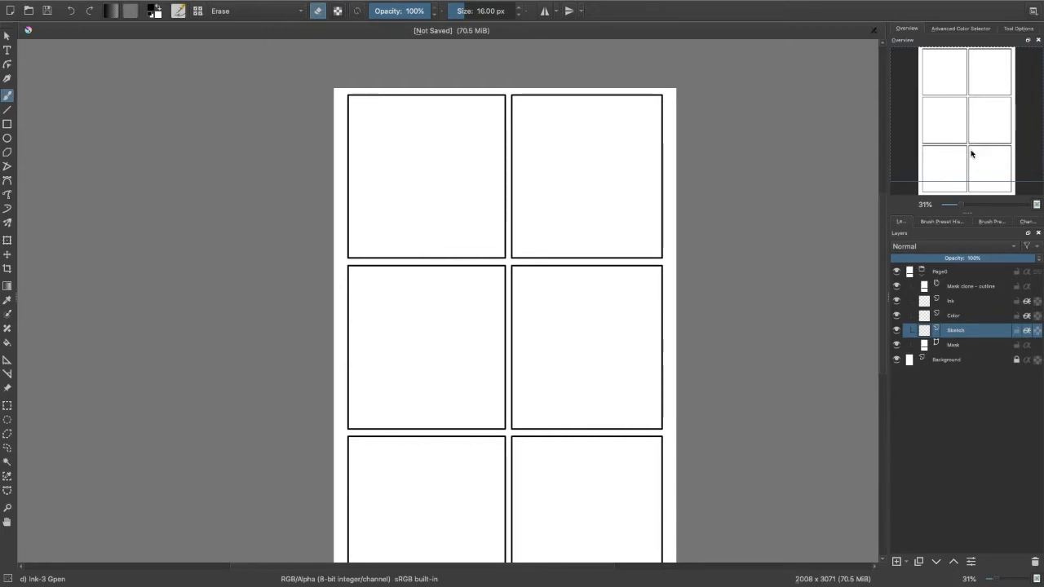
mouse_move(972, 155)
mouse_down()
mouse_move(971, 105)
mouse_move(972, 221)
mouse_move(973, 136)
mouse_move(962, 148)
mouse_up()
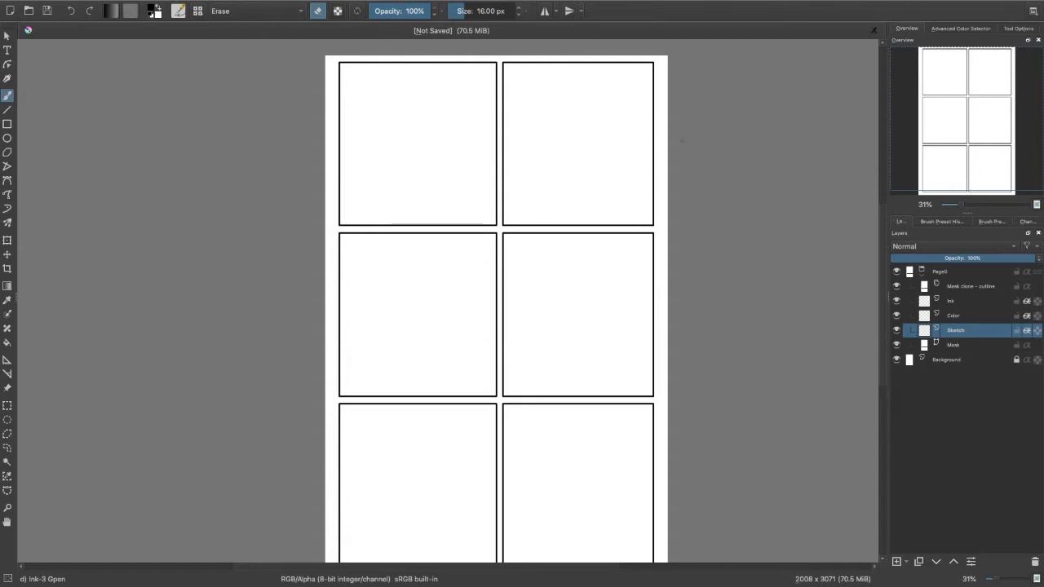
mouse_move(970, 119)
mouse_down()
mouse_move(974, 108)
mouse_move(972, 124)
mouse_up()
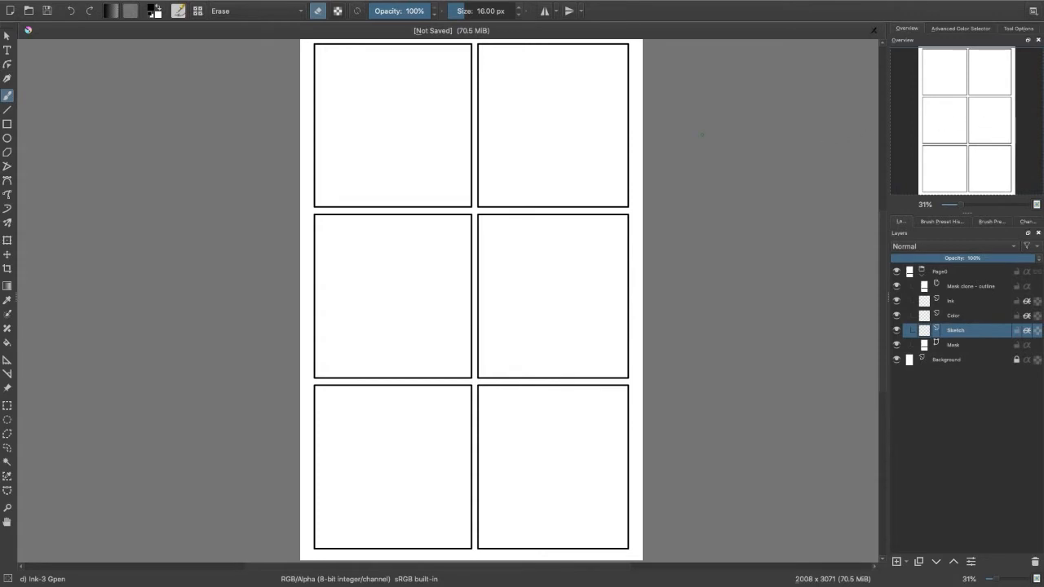
drag(982, 121, 982, 122)
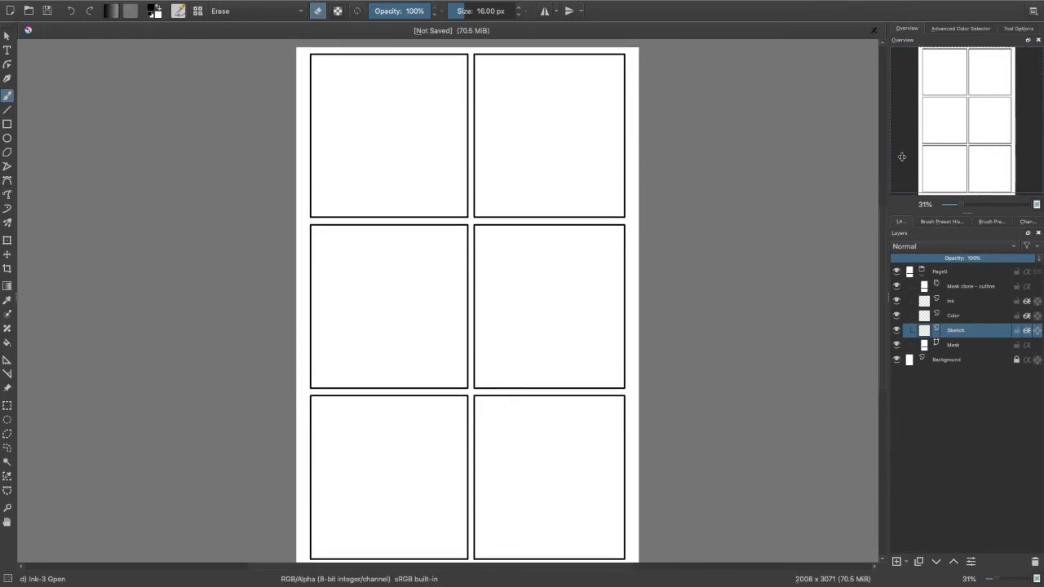
- Close the US-style comics page and create a new document from the Manga template
mouse_move(174, 4)
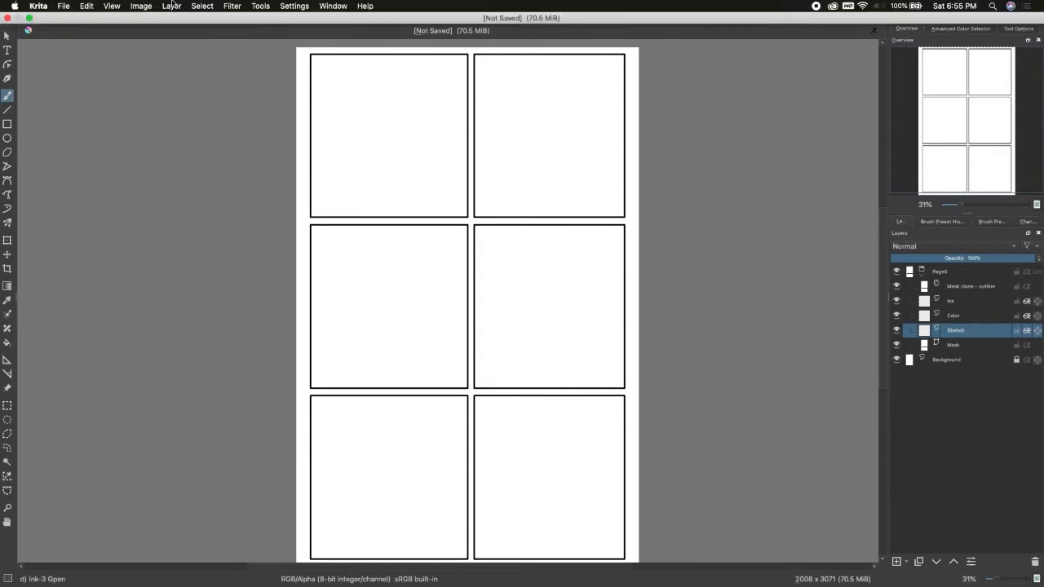
click(68, 7)
click(85, 225)
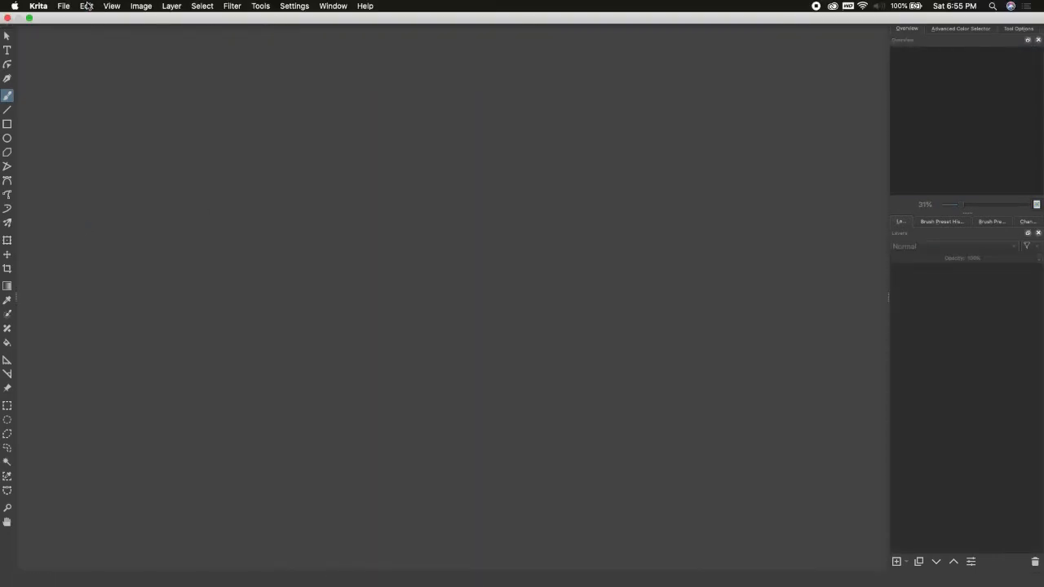
click(87, 6)
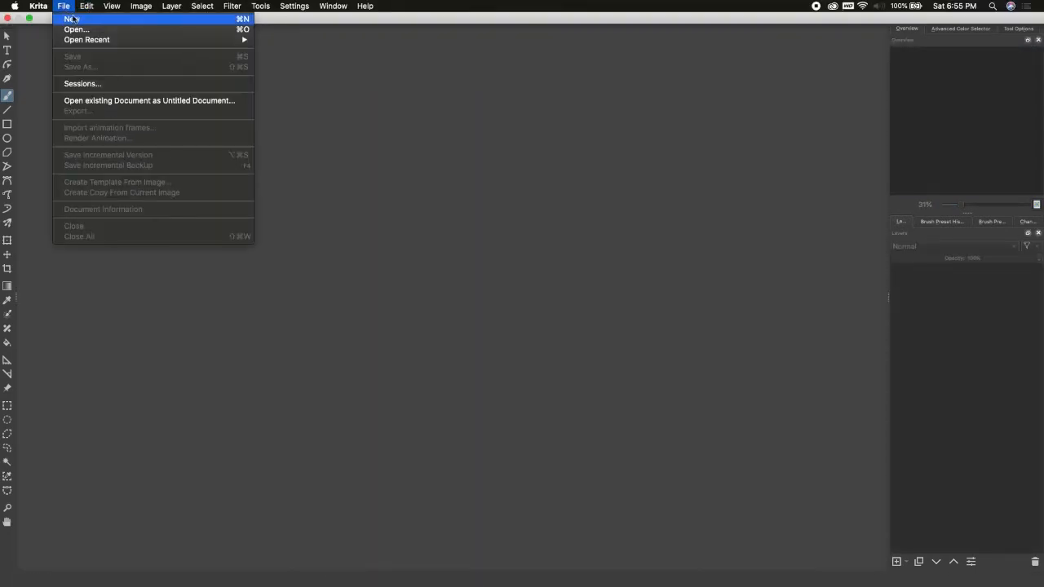
click(80, 20)
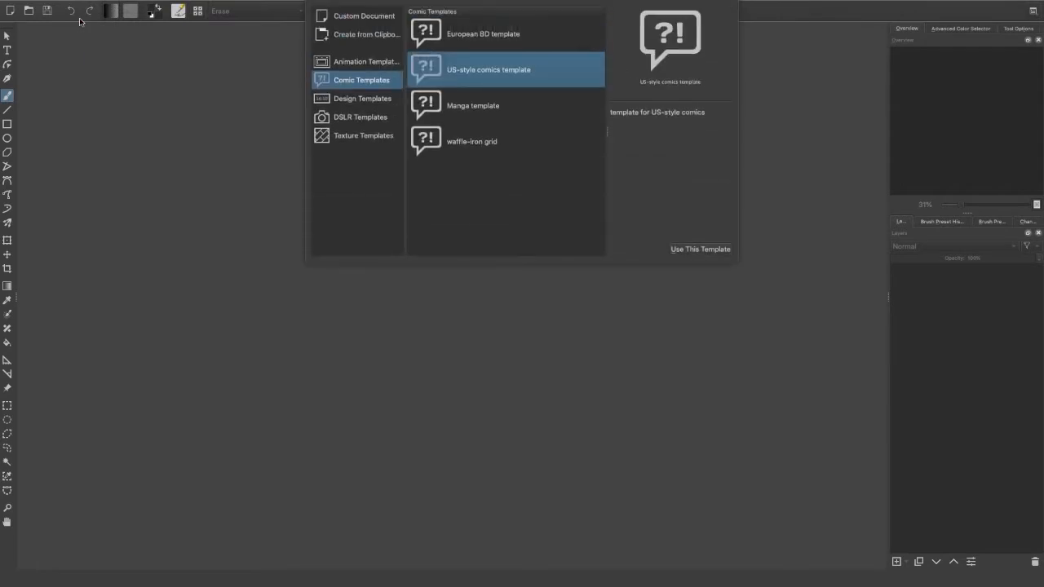
click(534, 119)
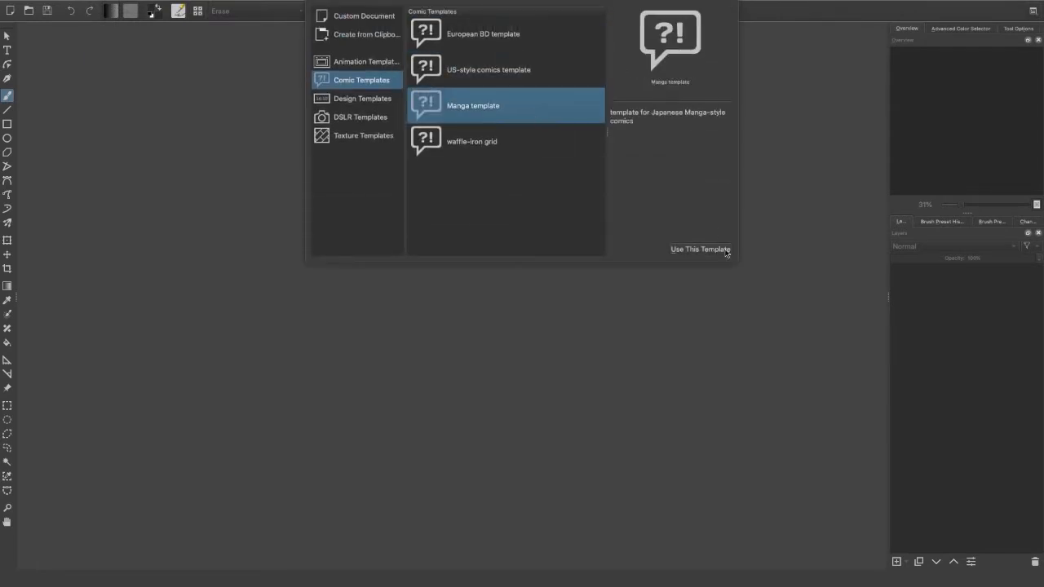
click(700, 249)
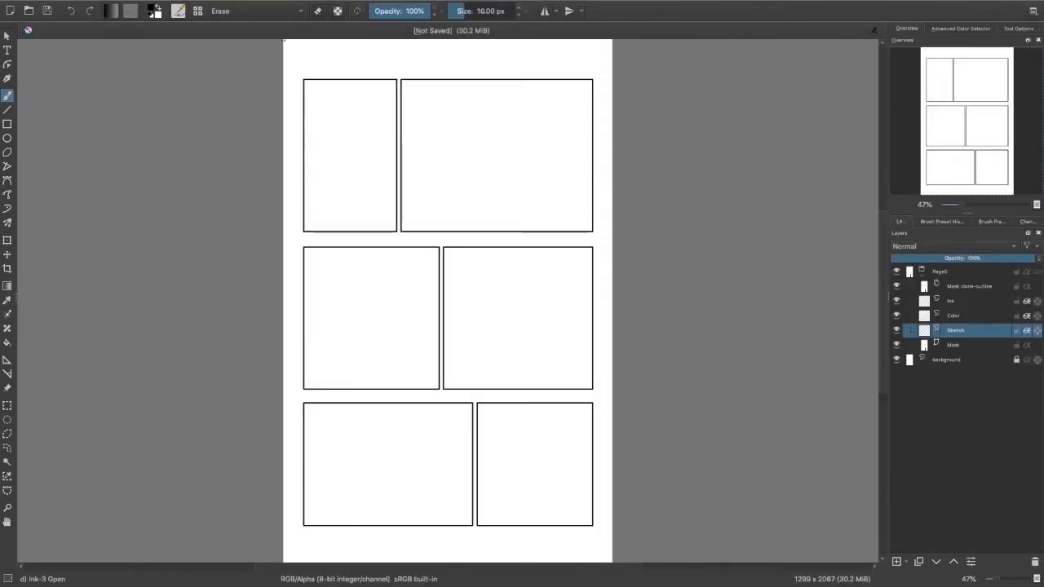
- Try to draw a closed four-cornered polygon over the upper and middle panels on the Sketch layer
mouse_move(980, 124)
mouse_down()
mouse_move(978, 140)
mouse_move(969, 120)
mouse_up()
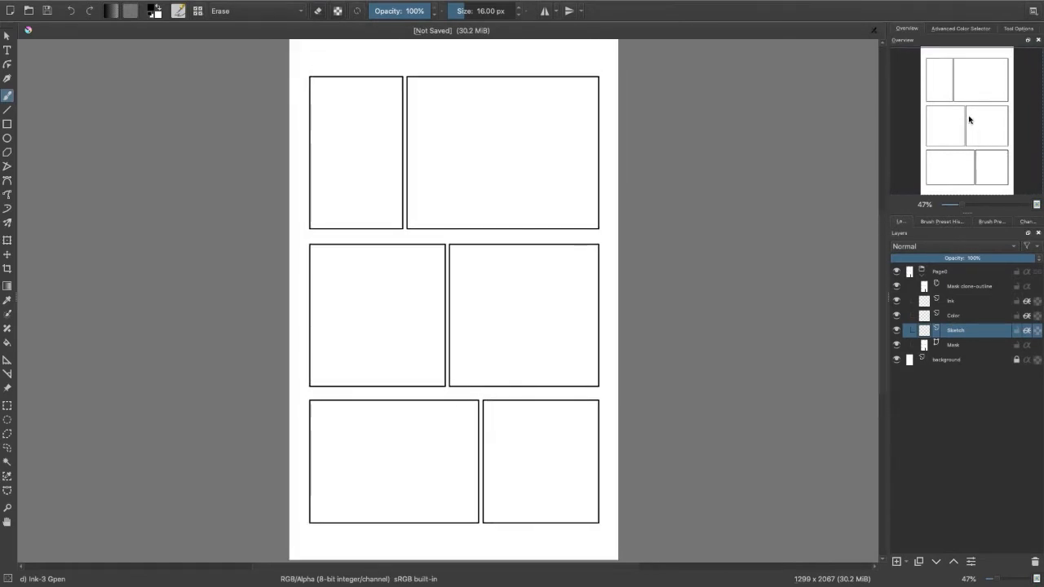
key(e)
mouse_move(951, 122)
mouse_down()
mouse_move(946, 144)
mouse_move(950, 122)
mouse_up()
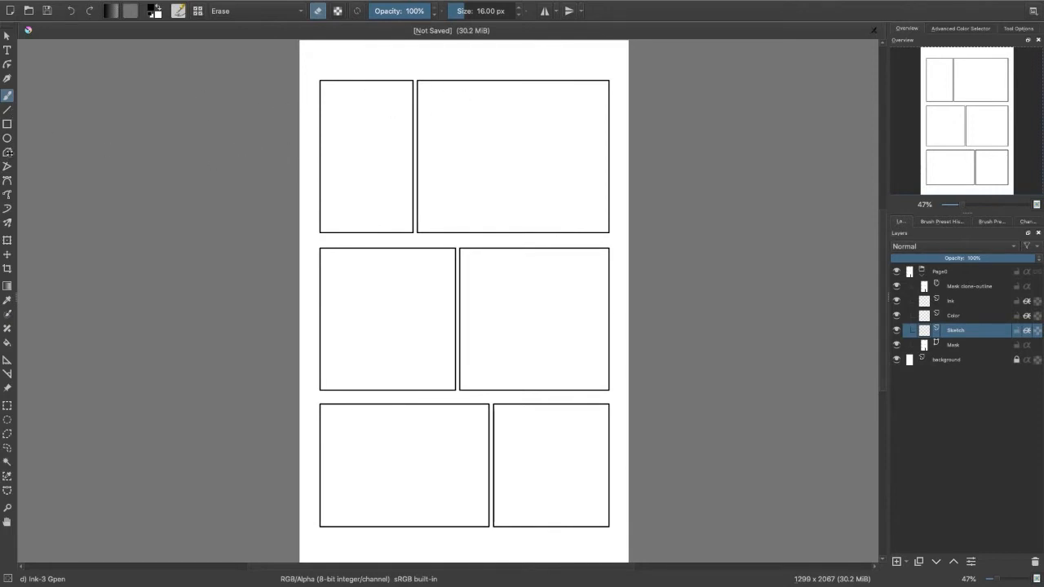
click(12, 152)
click(515, 127)
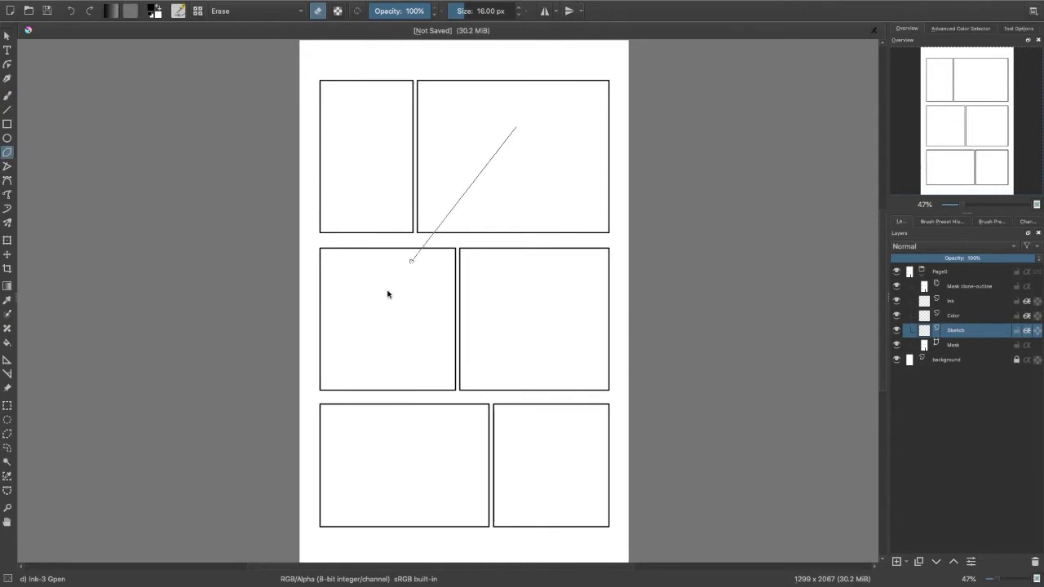
click(387, 295)
click(620, 182)
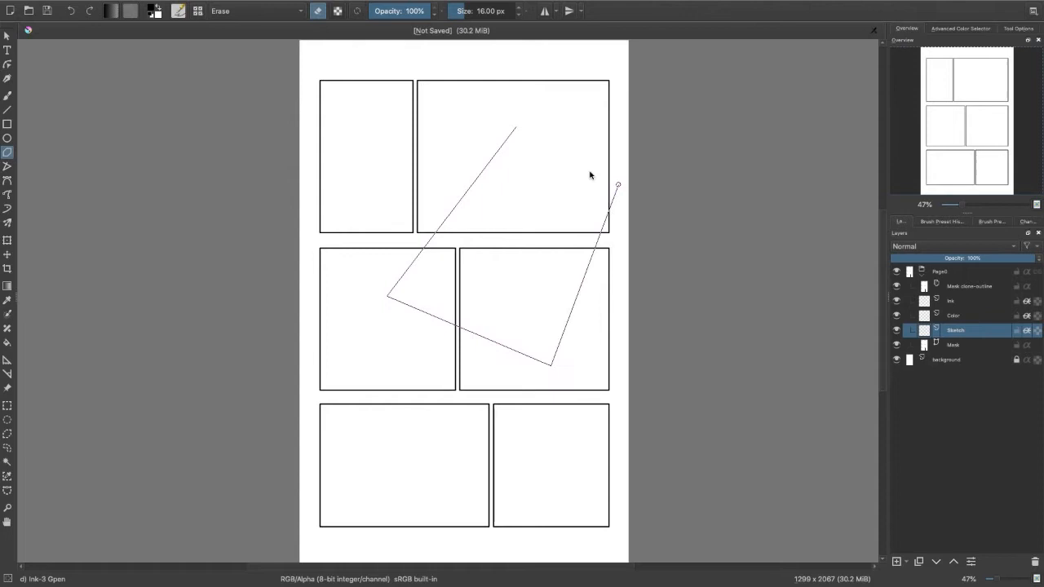
double_click(515, 127)
- Add a new paint layer and move it out of the Page0 group to the top of the layer stack
click(951, 274)
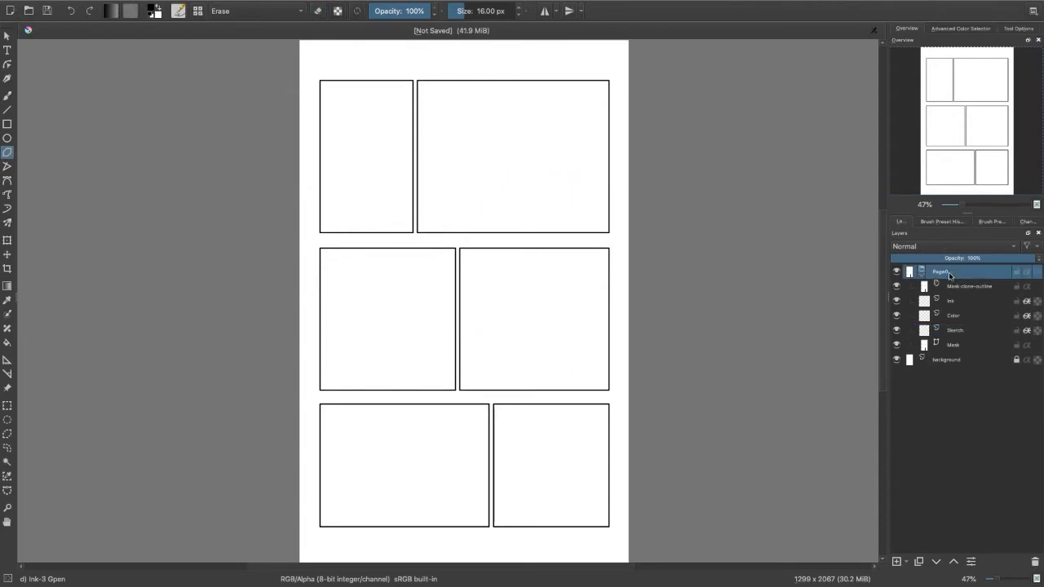
click(896, 561)
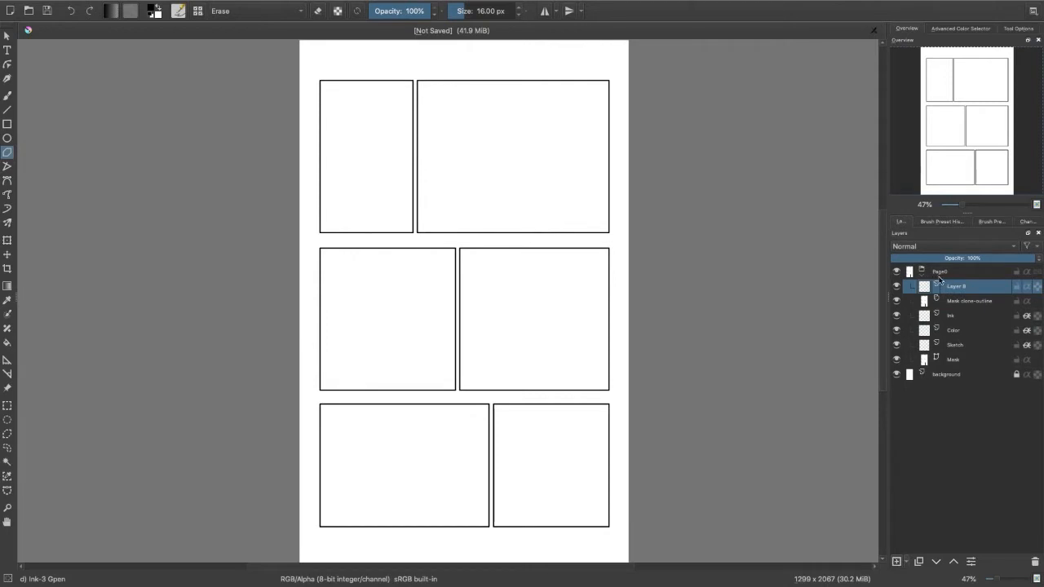
drag(953, 287, 955, 266)
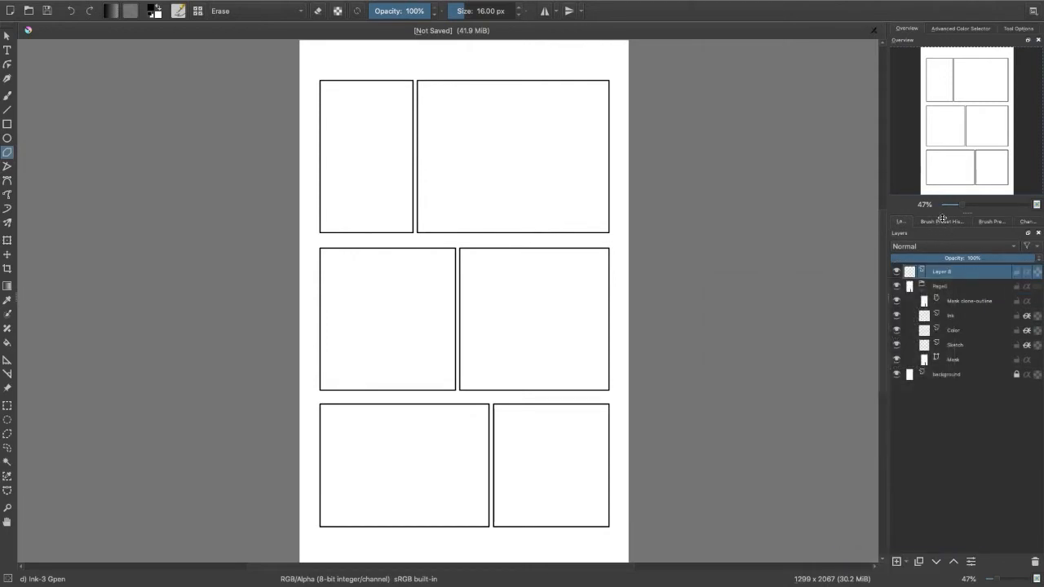
- Try to draw a closed four-cornered polygon across all three panel rows on the new layer above Page0
click(955, 31)
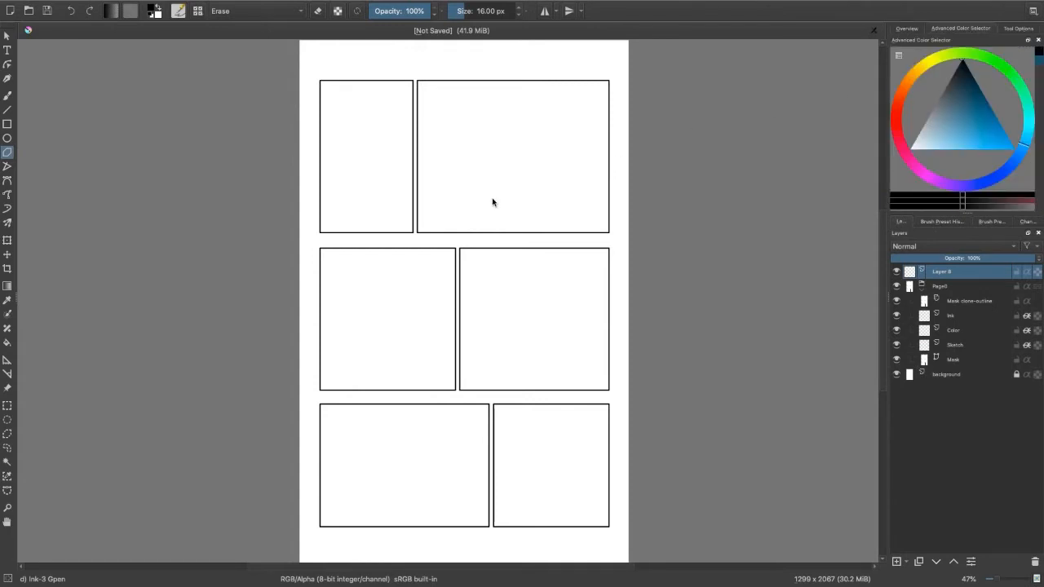
click(441, 144)
click(589, 214)
click(562, 329)
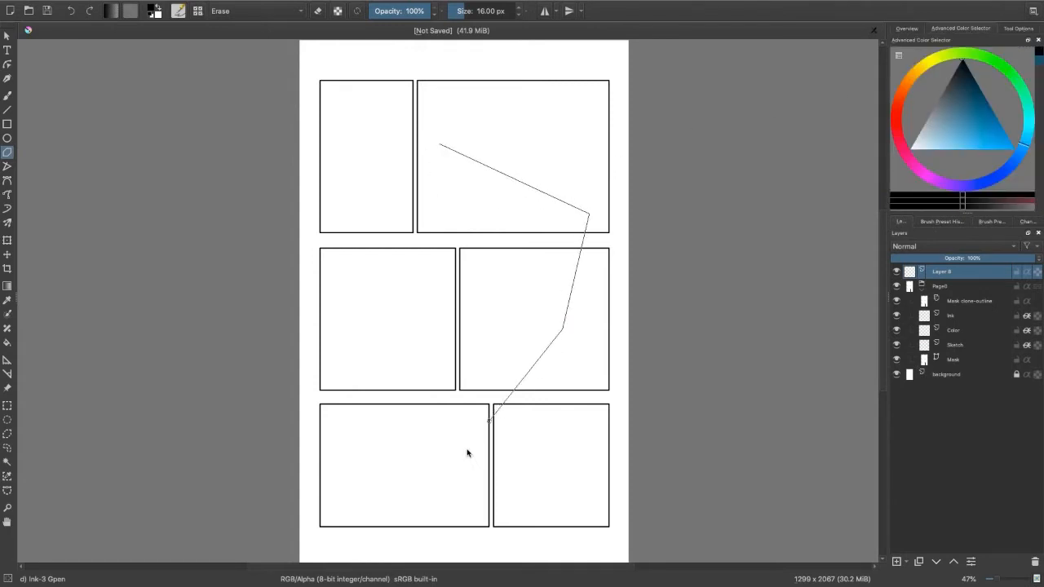
click(463, 447)
click(440, 145)
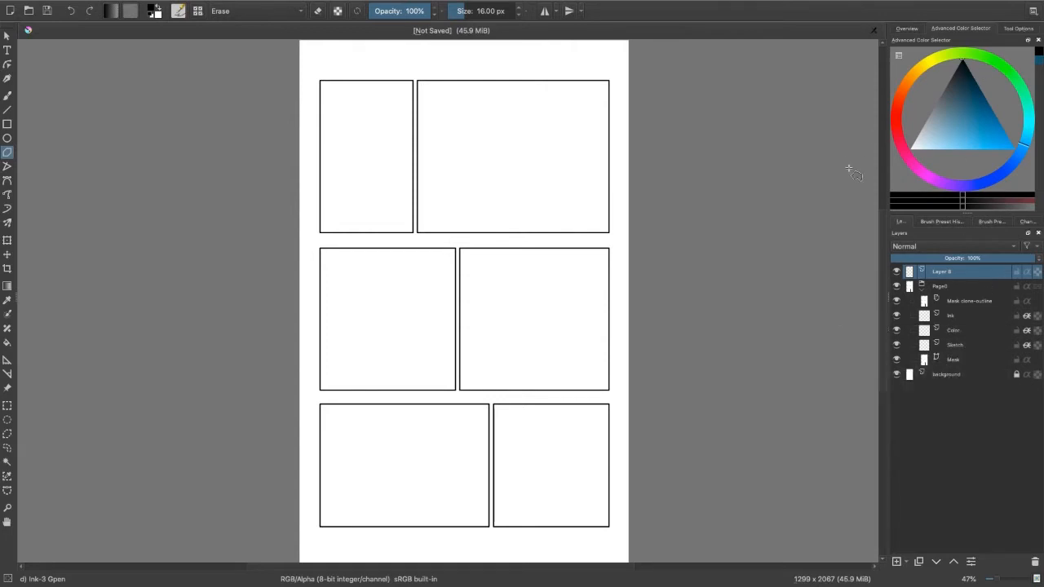
- Close the Manga page without saving its changes and create a new document from the waffle-iron grid comic template
click(63, 6)
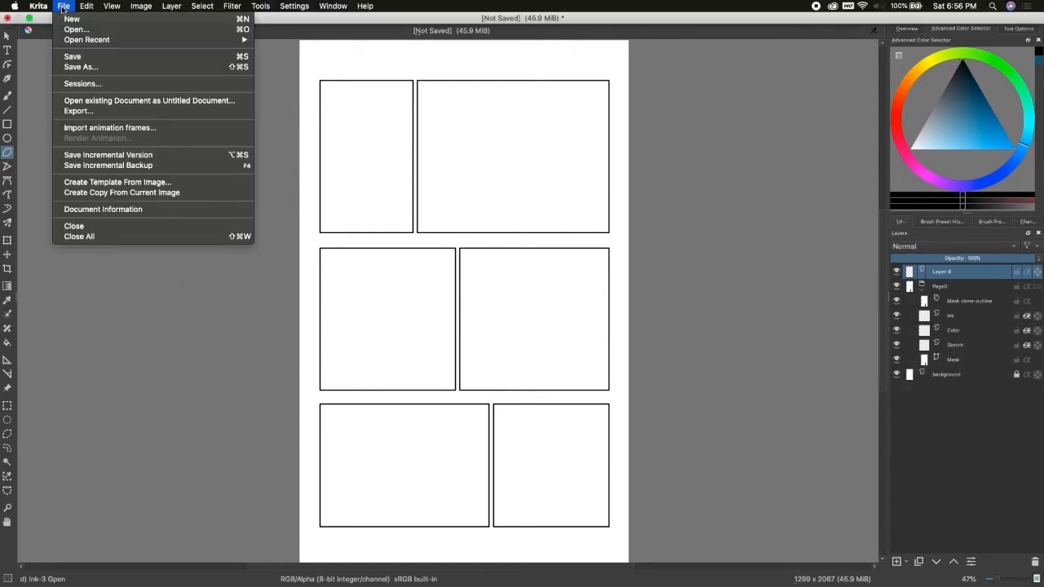
click(90, 230)
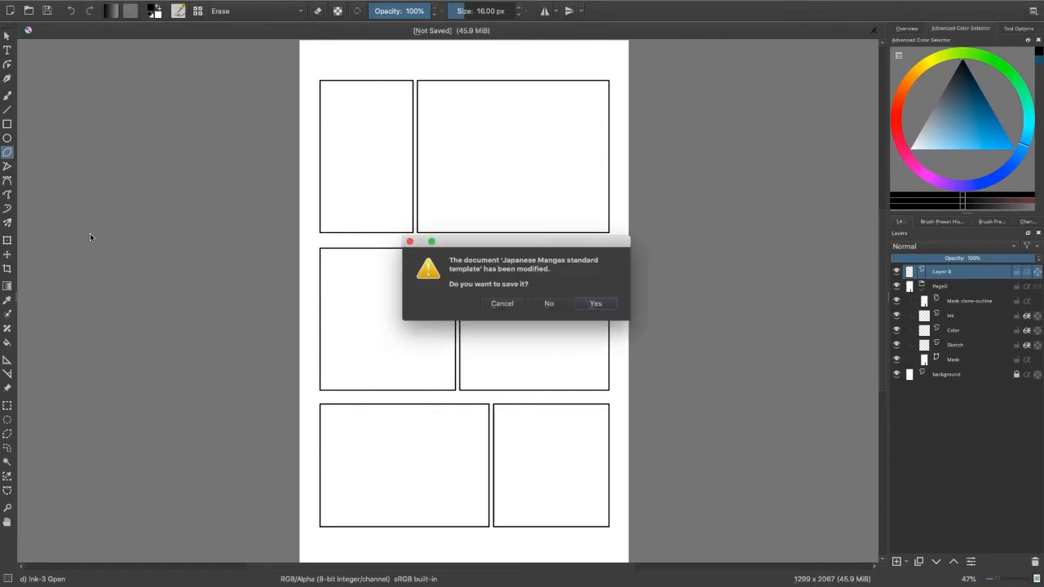
click(559, 305)
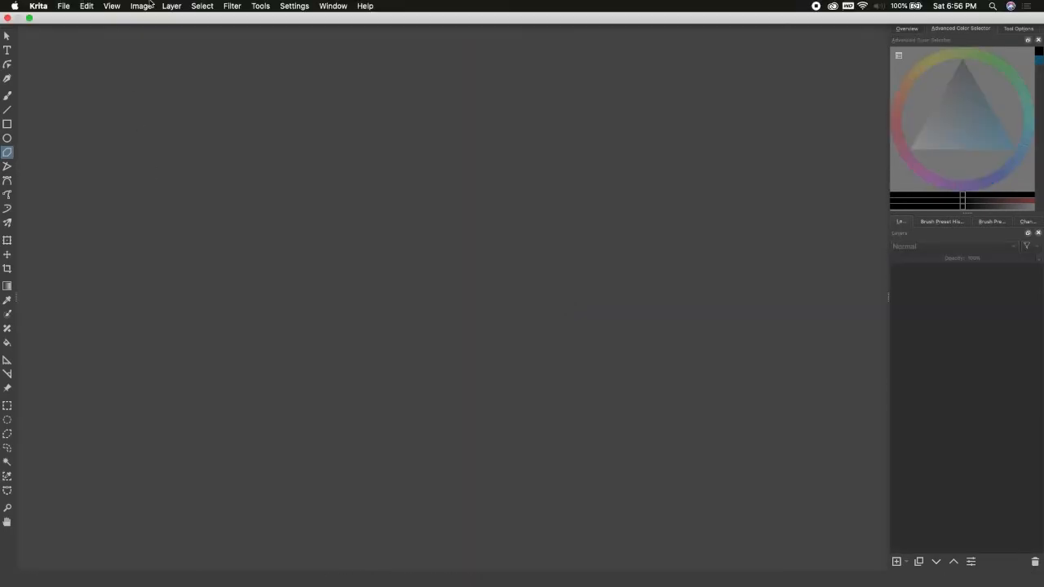
mouse_move(151, 3)
click(69, 7)
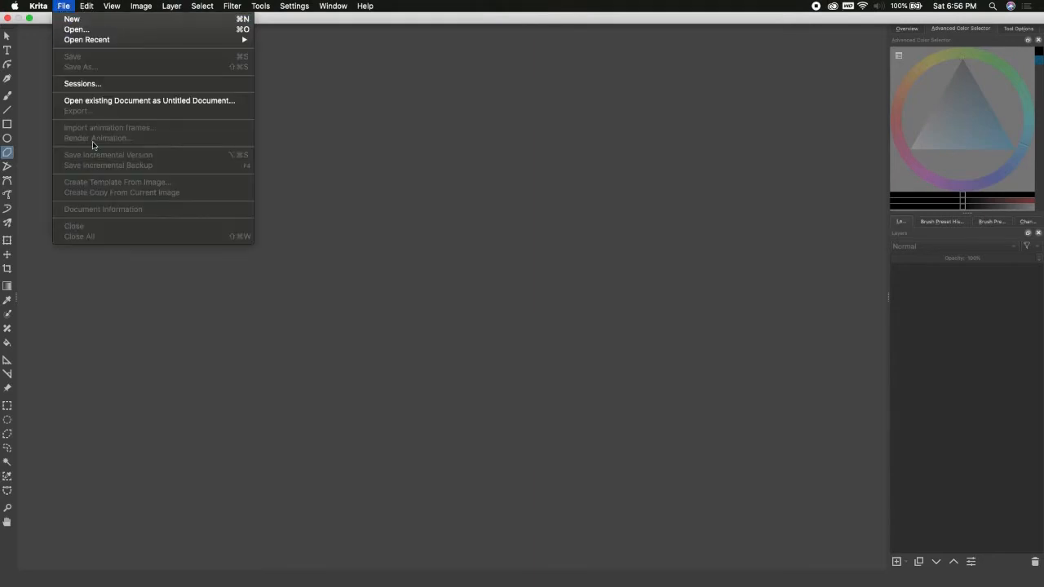
click(89, 22)
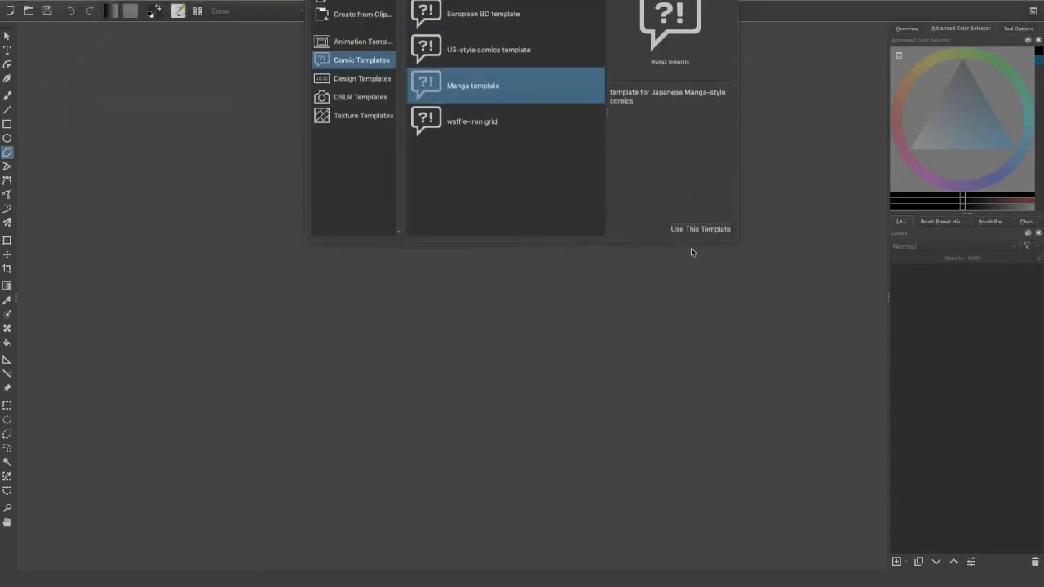
click(492, 154)
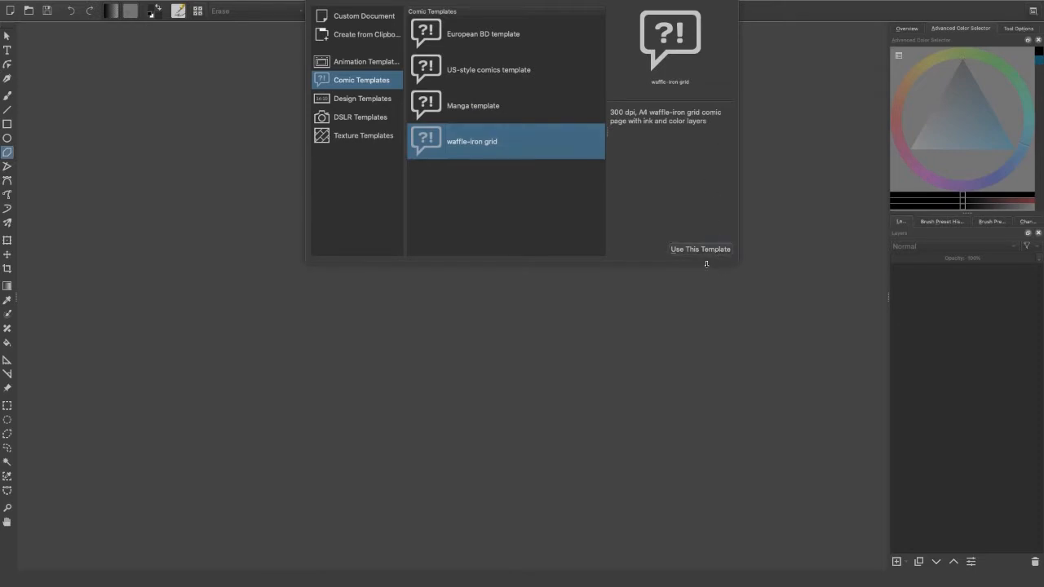
key(Return)
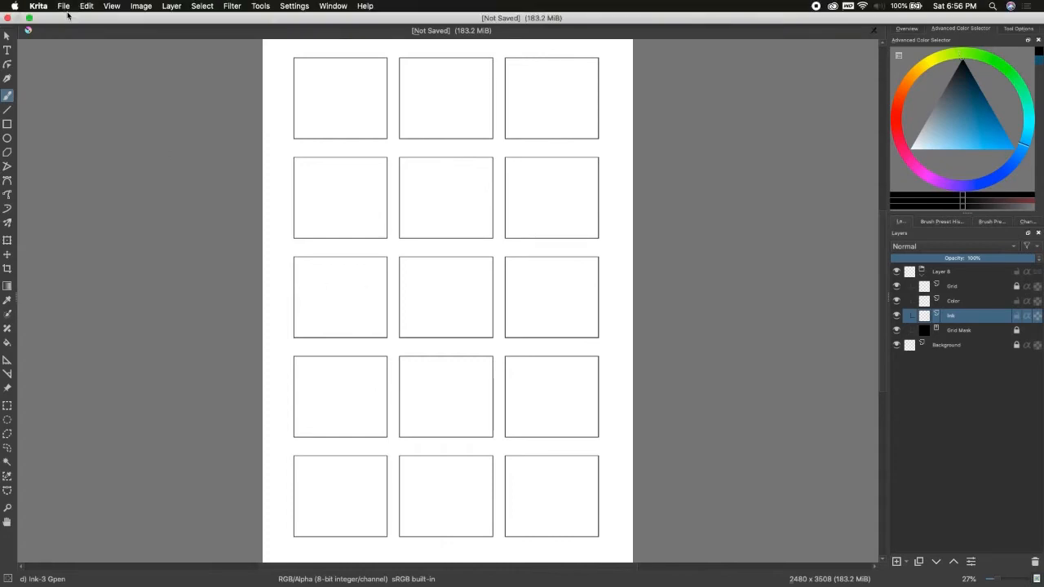
- Close the waffle-iron grid page and create a custom document of 800 x 5000 px at 600 ppi
click(65, 10)
click(76, 226)
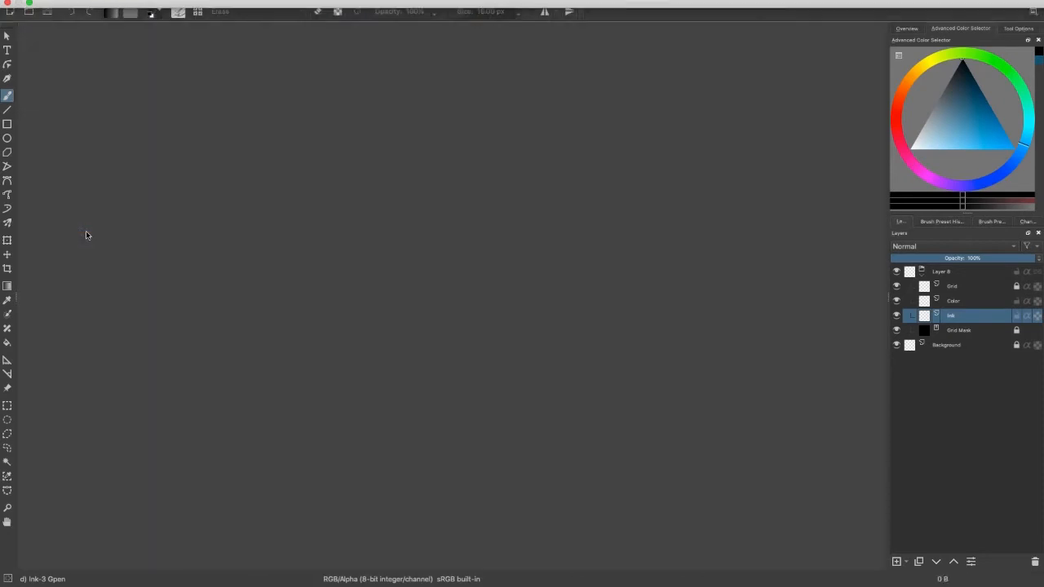
mouse_move(107, 2)
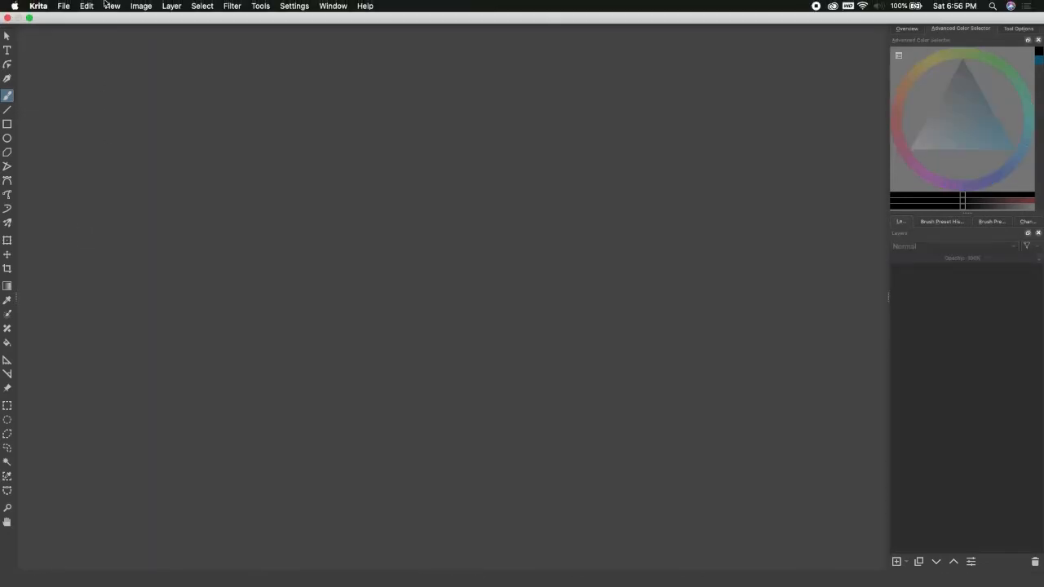
click(63, 6)
click(75, 22)
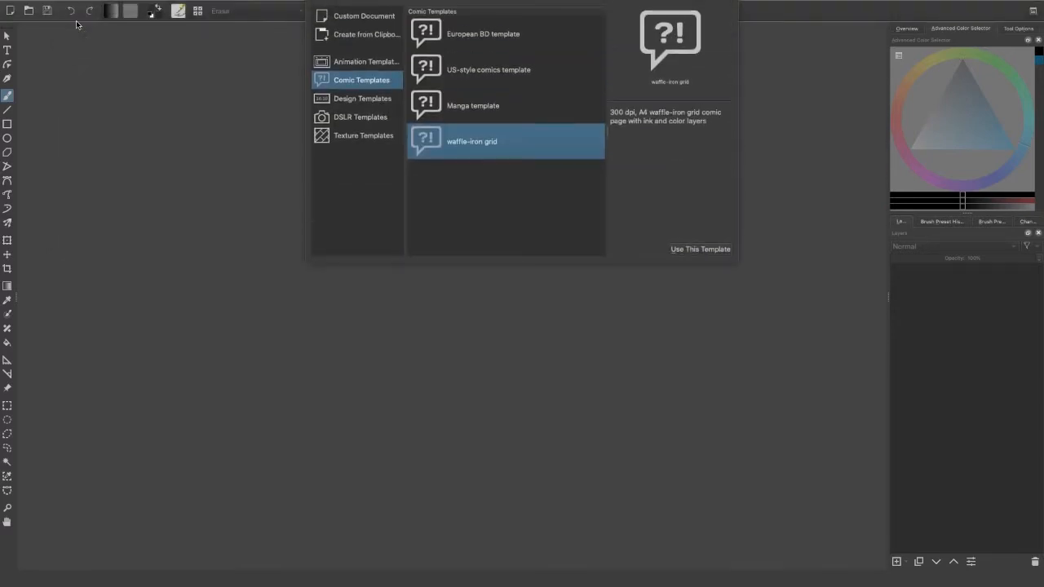
click(396, 18)
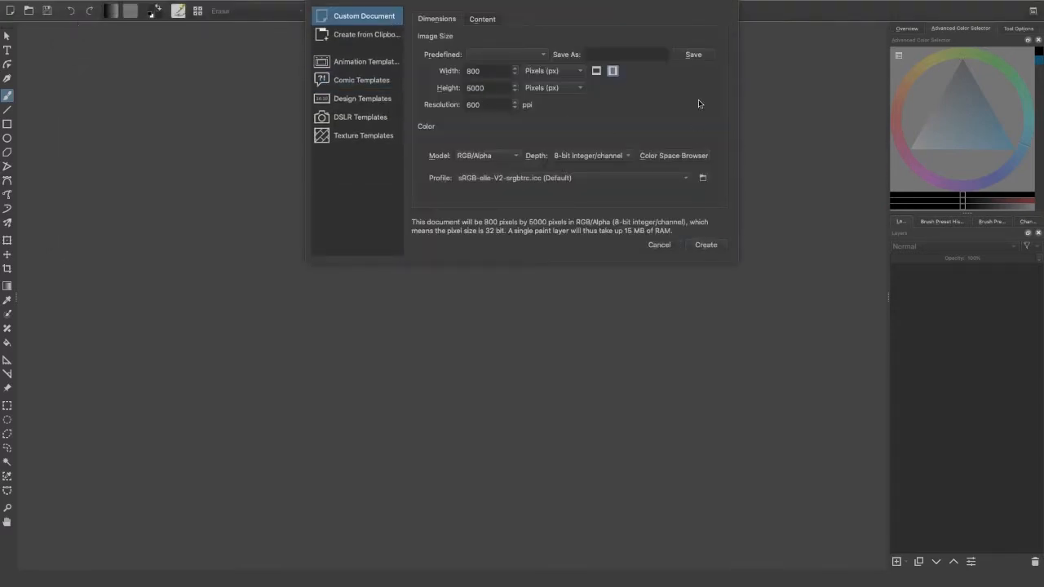
click(716, 246)
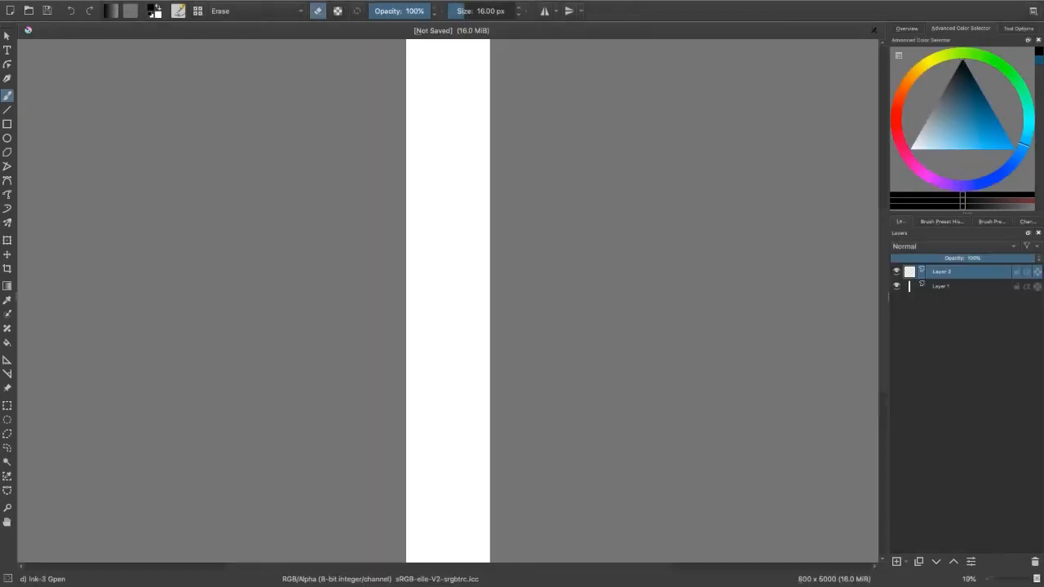
- Close the blank page and create a fresh custom document of 800 x 5000 px at 600 ppi with RGB/Alpha colour
mouse_move(143, 3)
click(63, 6)
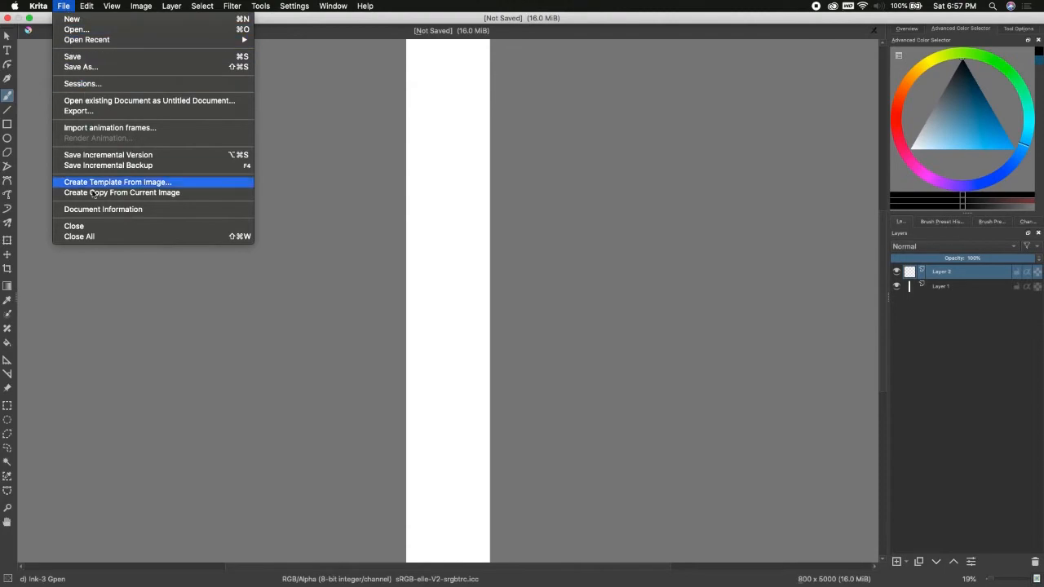
click(73, 226)
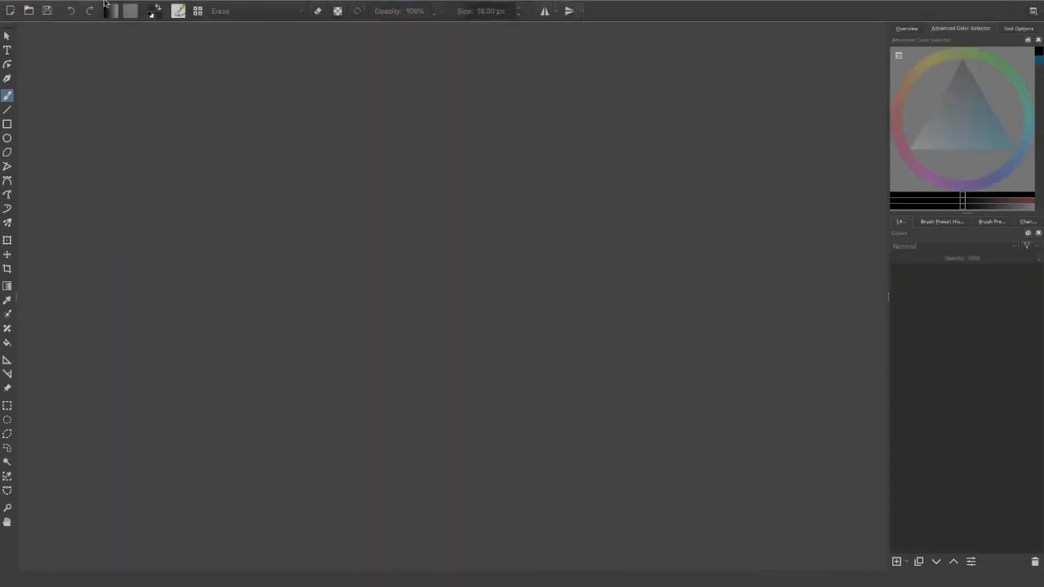
click(68, 7)
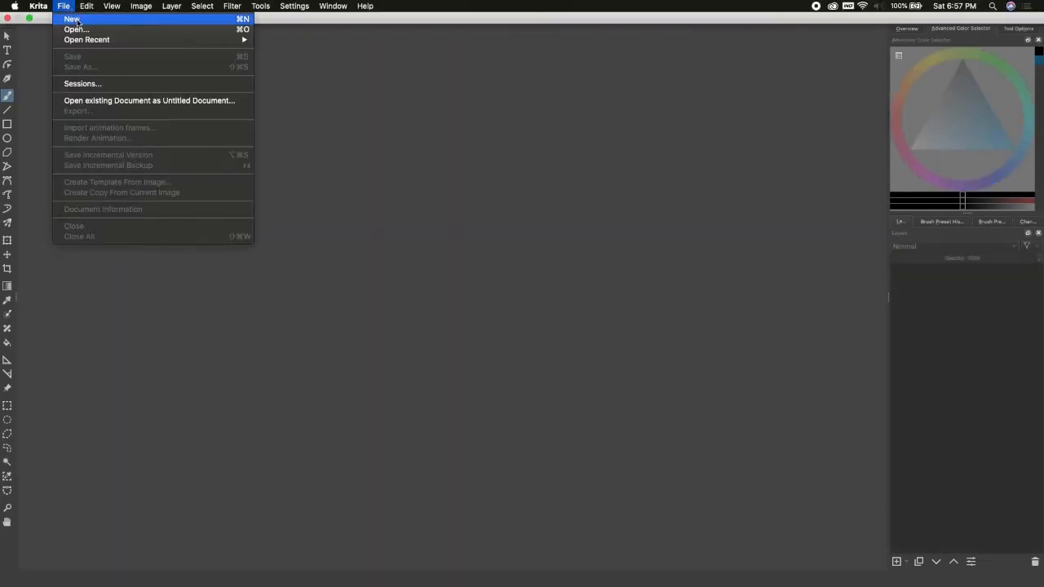
click(78, 20)
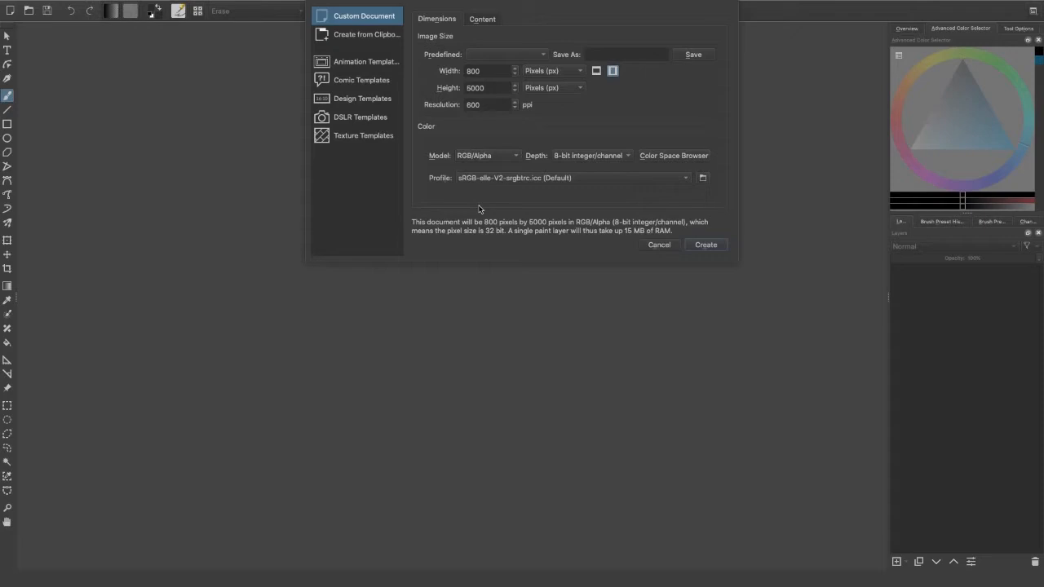
click(478, 71)
click(495, 88)
click(717, 246)
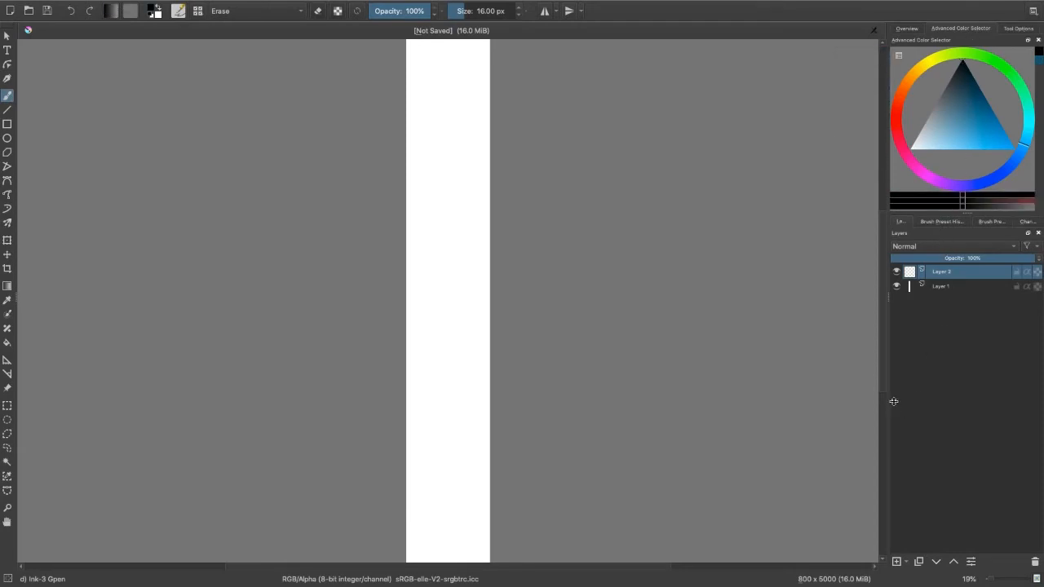
- Add three more empty paint layers above the existing two layers
click(897, 561)
click(898, 561)
click(897, 561)
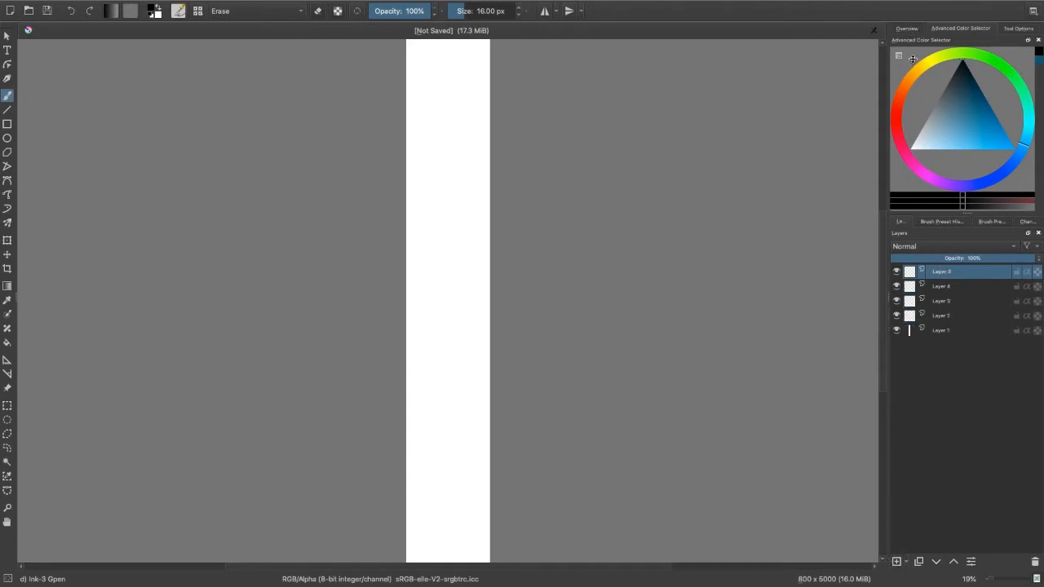
- Rename the topmost layer as panel
click(907, 28)
drag(974, 112, 964, 114)
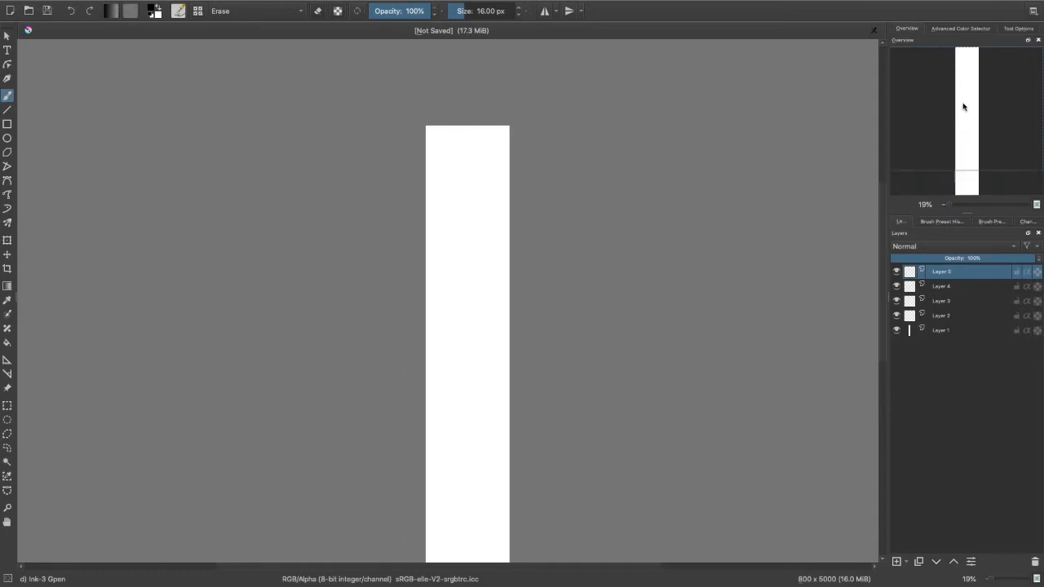
double_click(944, 271)
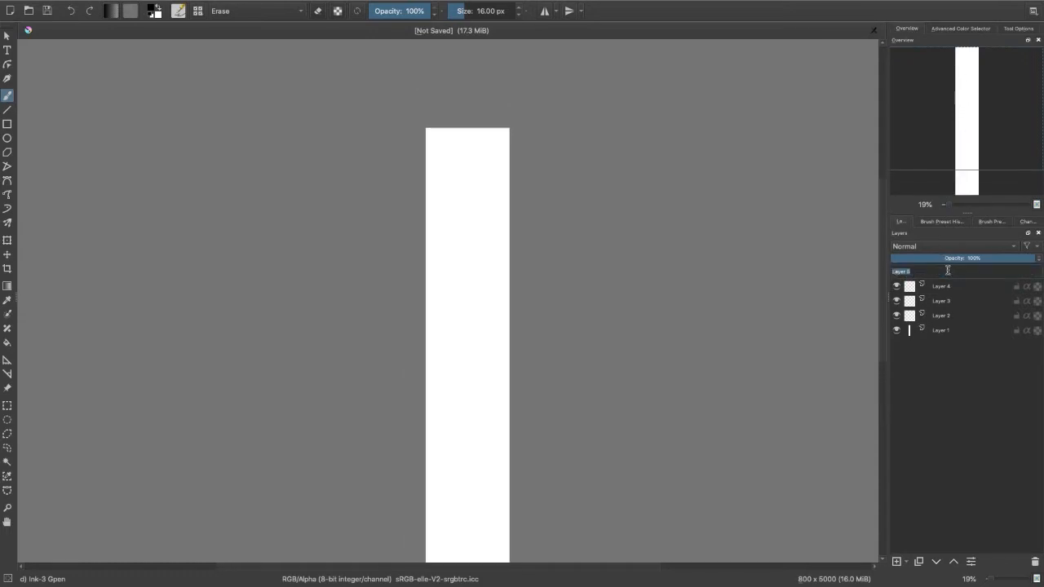
text(s)
key(Return)
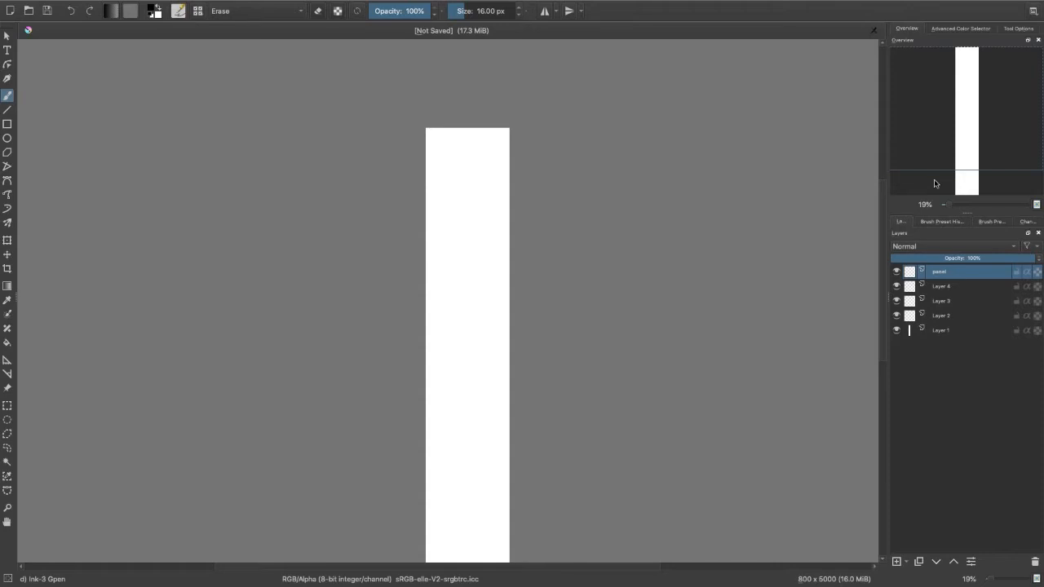
- Try to draw a rectangular comic panel across the upper end of the page on the panel layer
key(e)
click(7, 124)
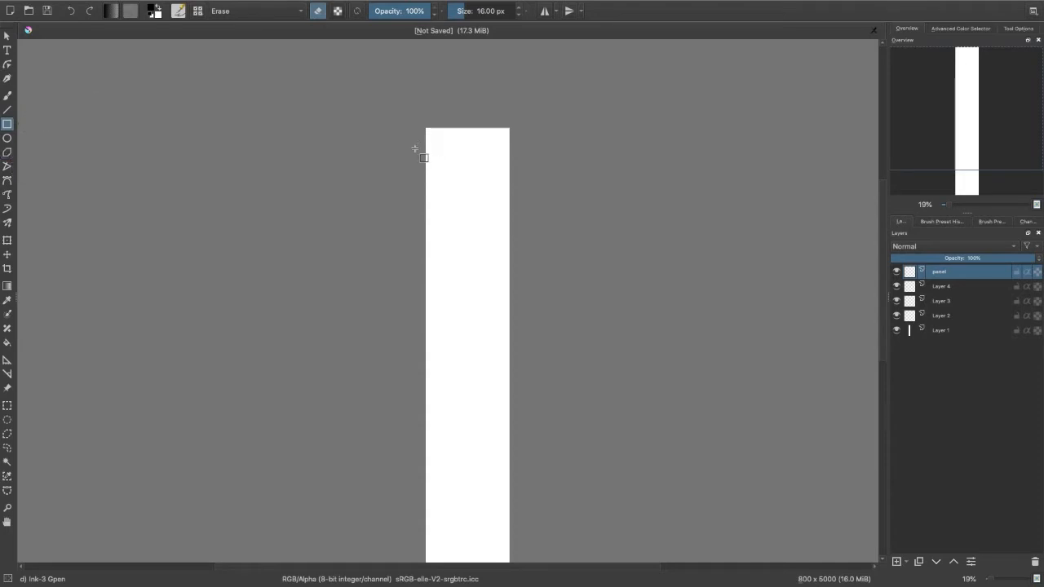
drag(414, 149, 571, 253)
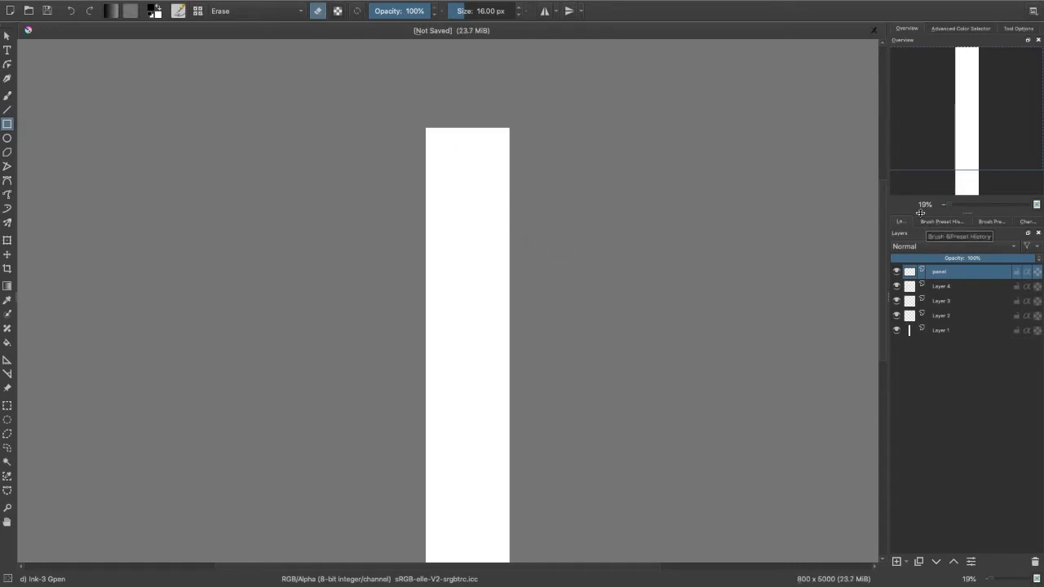
- Choose the d)_Ink-3_Gpen brush preset from the recently used brushes
click(989, 223)
click(962, 225)
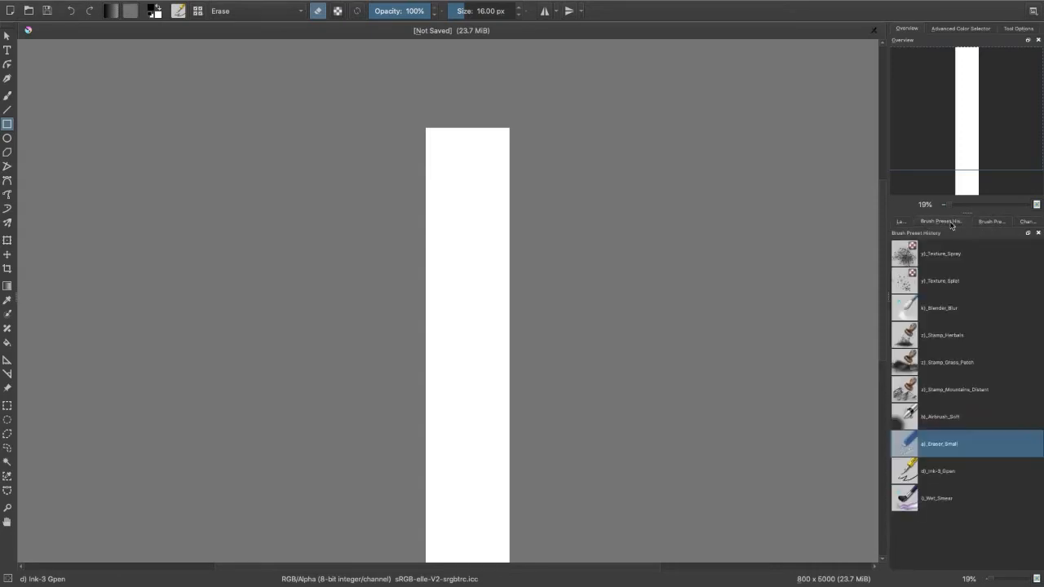
click(917, 479)
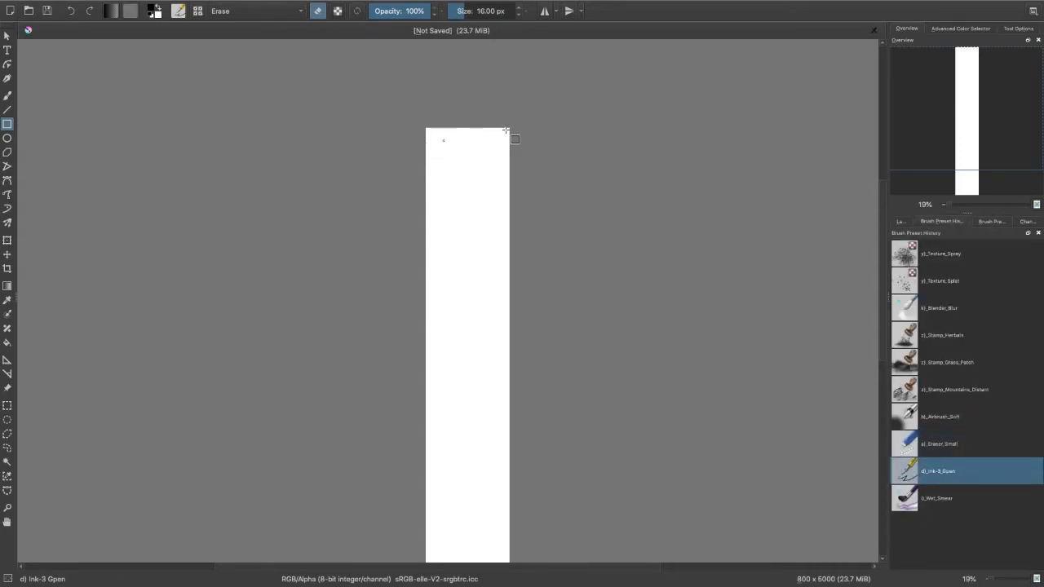
- Try to draw a rectangular panel wider than the page near its upper end, with the view at 25%
click(952, 204)
click(974, 131)
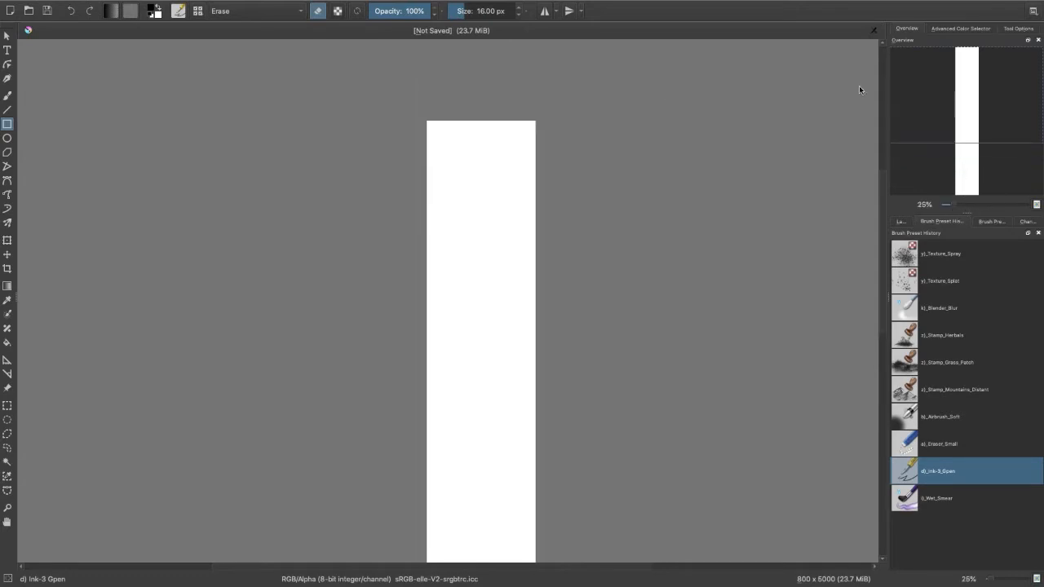
mouse_move(419, 136)
mouse_down()
mouse_move(483, 159)
mouse_move(573, 227)
mouse_move(569, 240)
mouse_up()
- Check the active layer and colour, and reload the d)_Ink-3_Gpen preset to return the brush to Normal blending mode
click(901, 221)
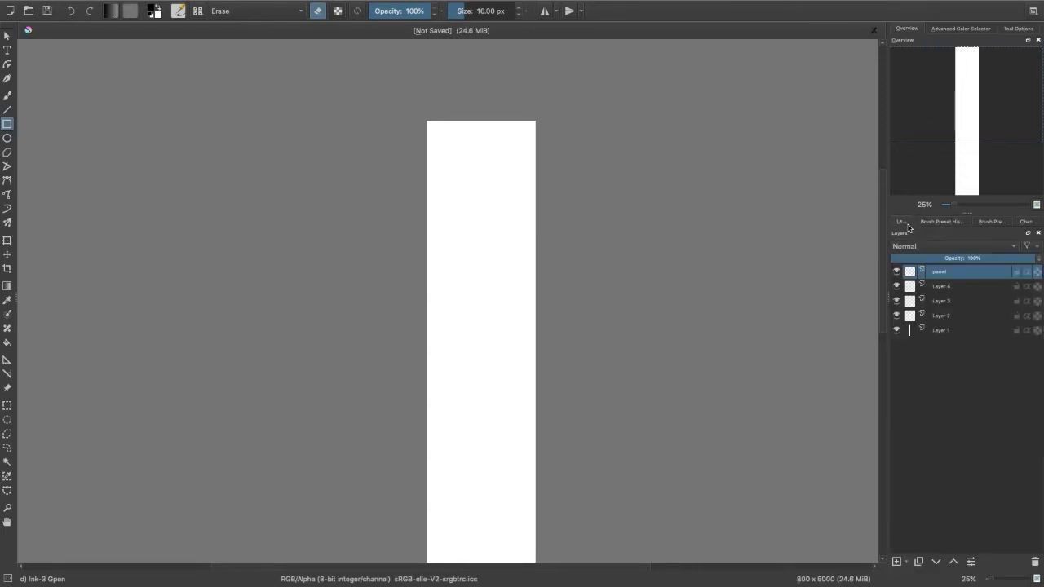
click(946, 30)
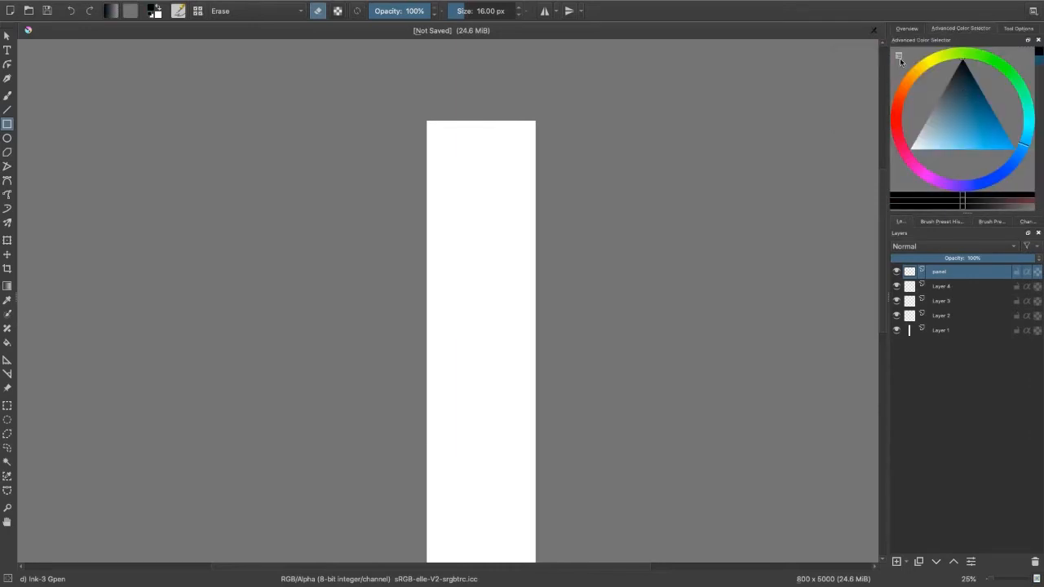
click(938, 221)
click(942, 448)
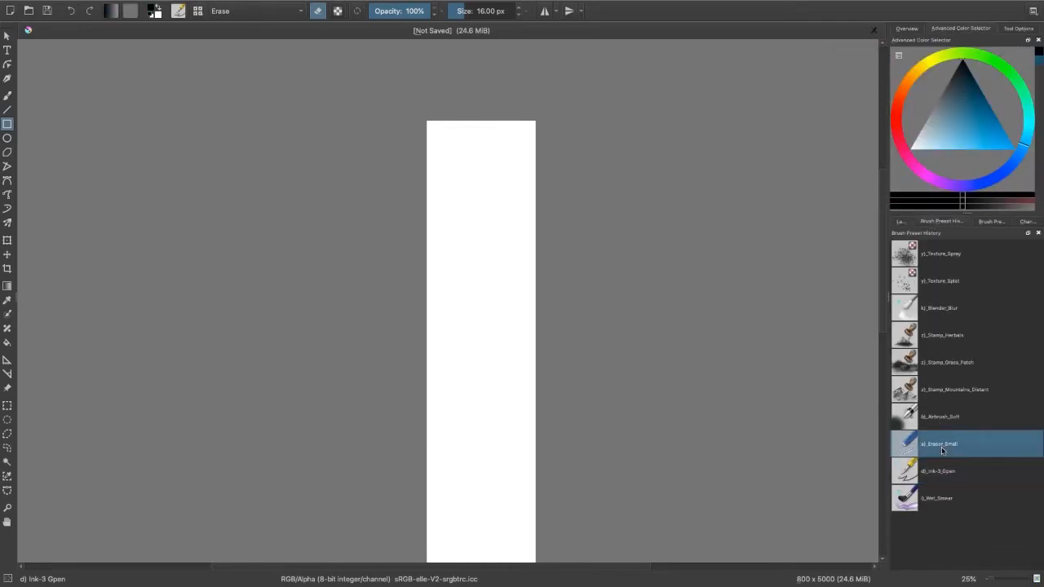
click(946, 468)
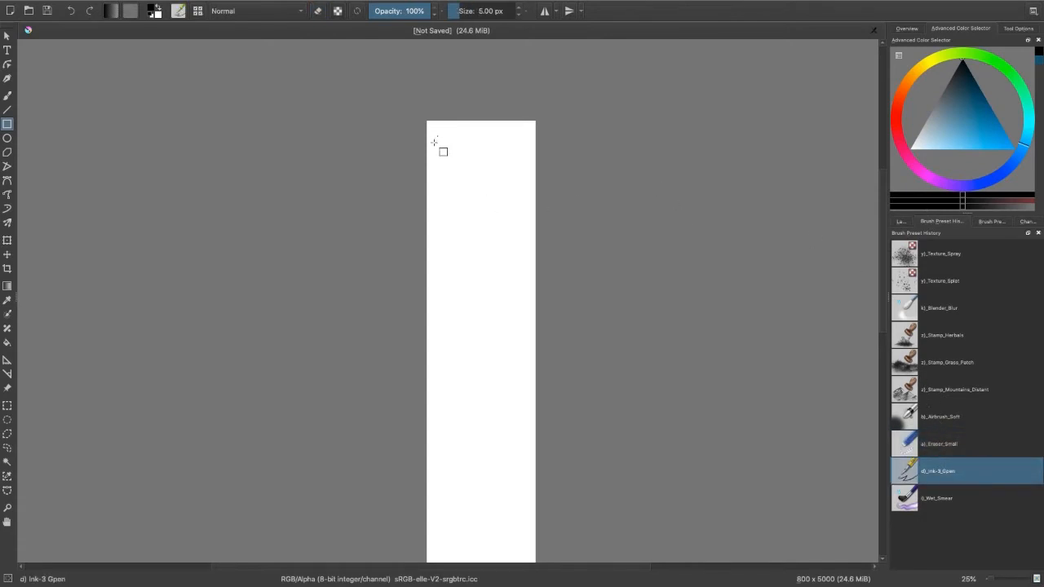
- Try rectangular panel outlines across the page's upper part, including one with a 14.50 px brush, and undo them
drag(427, 137, 527, 177)
key(ctrl+z)
click(901, 221)
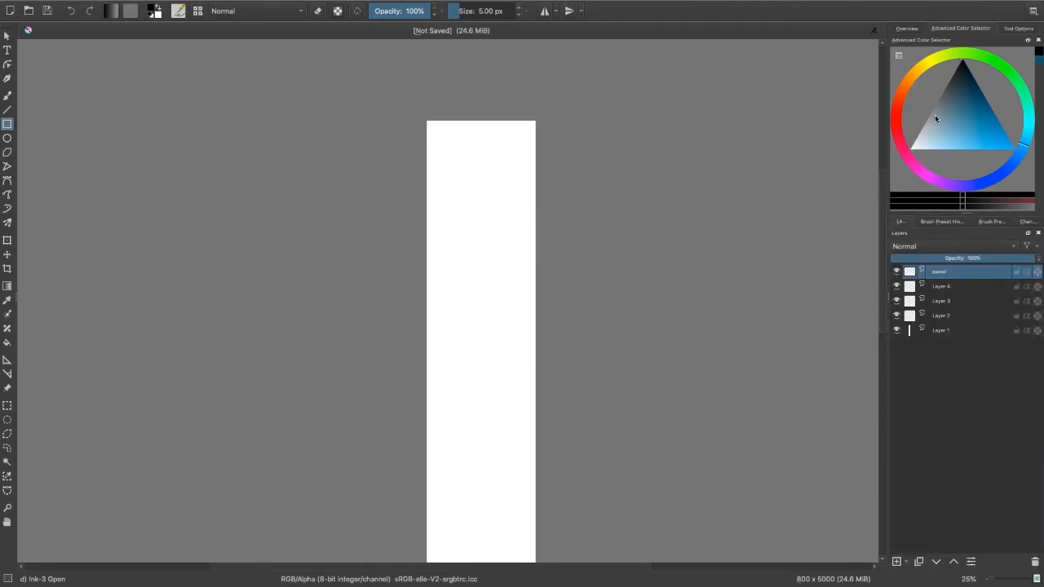
click(911, 28)
click(957, 205)
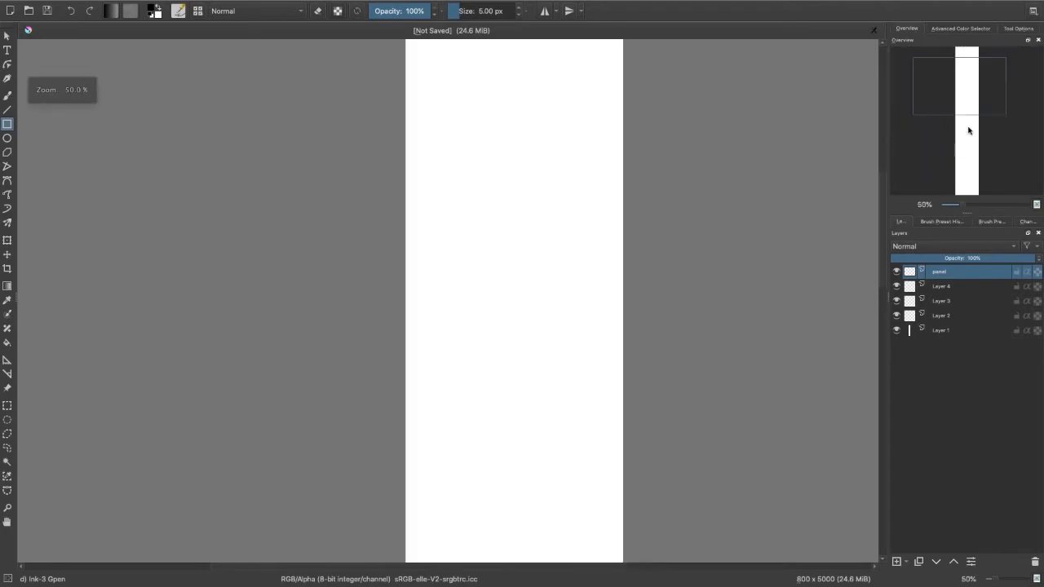
drag(969, 131, 964, 55)
drag(457, 17, 464, 11)
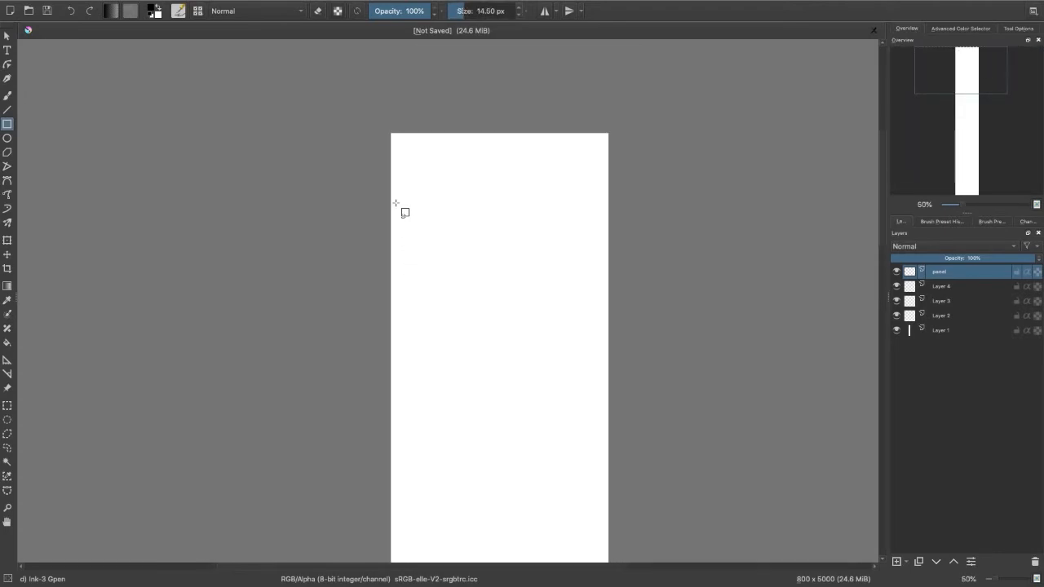
mouse_move(386, 154)
mouse_down()
mouse_move(566, 196)
mouse_move(625, 248)
mouse_move(628, 275)
mouse_up()
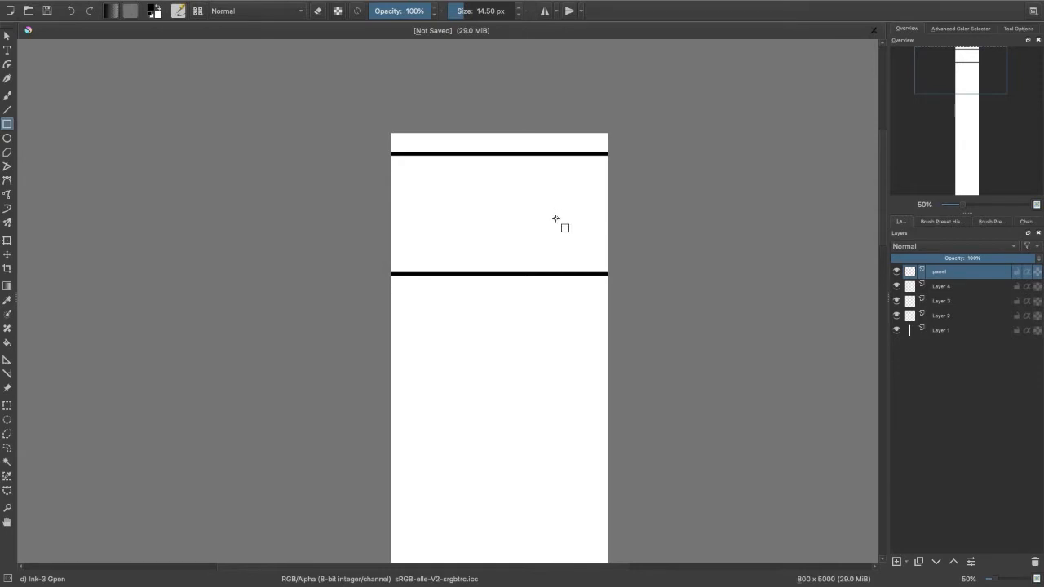
key(ctrl+z)
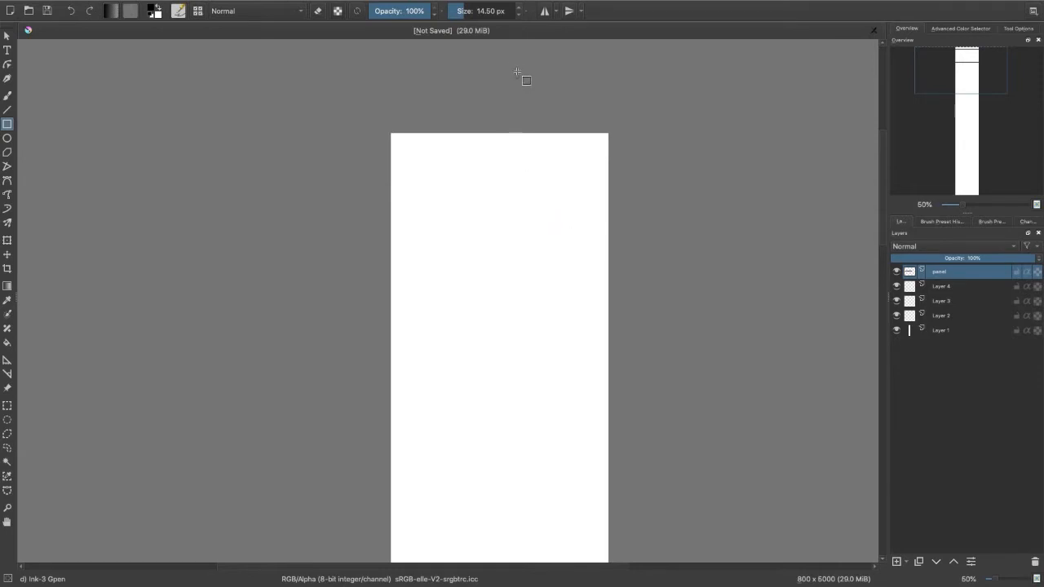
- Draw a rectangular panel spanning the full page width near its upper end with a 5.72 px brush
click(459, 12)
drag(459, 12, 460, 16)
drag(382, 163, 649, 287)
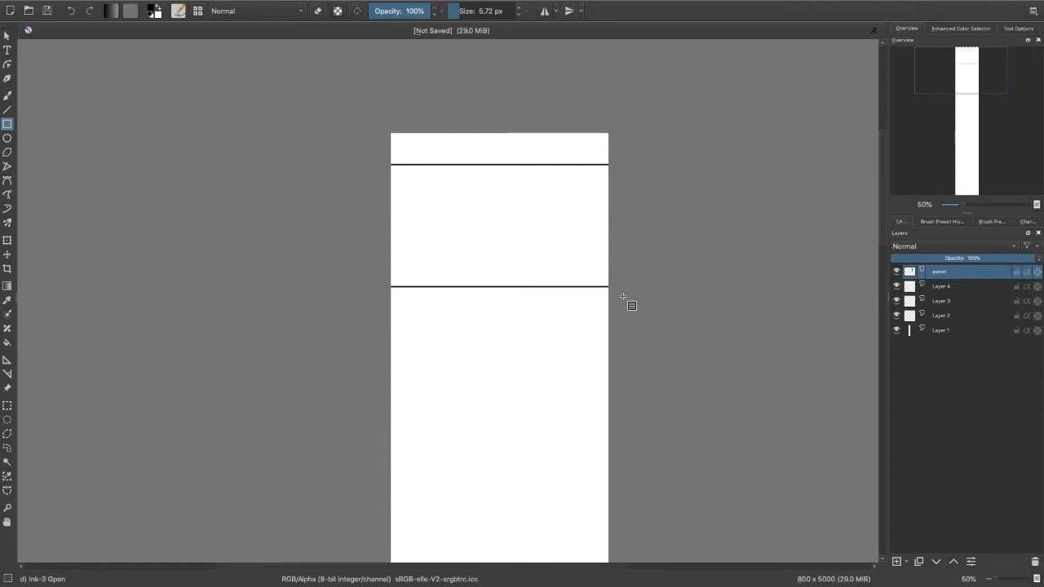
- Draw a tilted four-cornered polygon panel below the first panel, extending past the page's right edge
drag(981, 87, 977, 89)
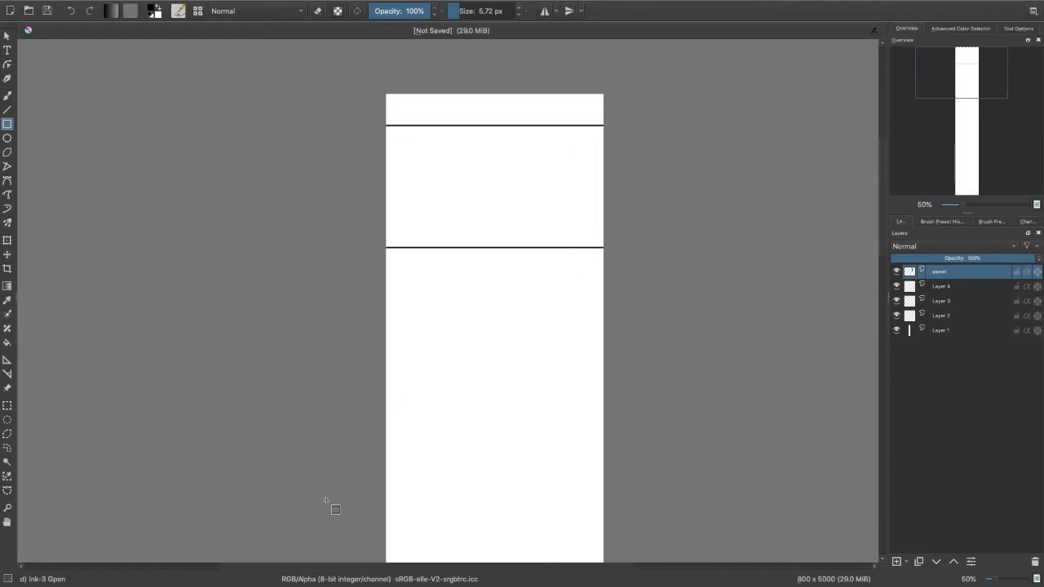
drag(962, 89, 967, 86)
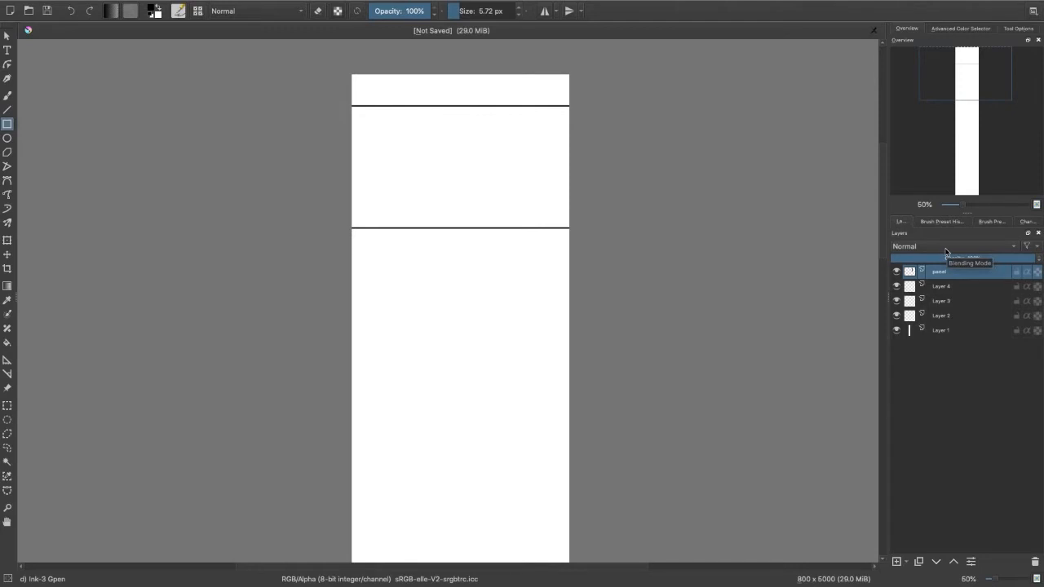
drag(973, 76, 972, 80)
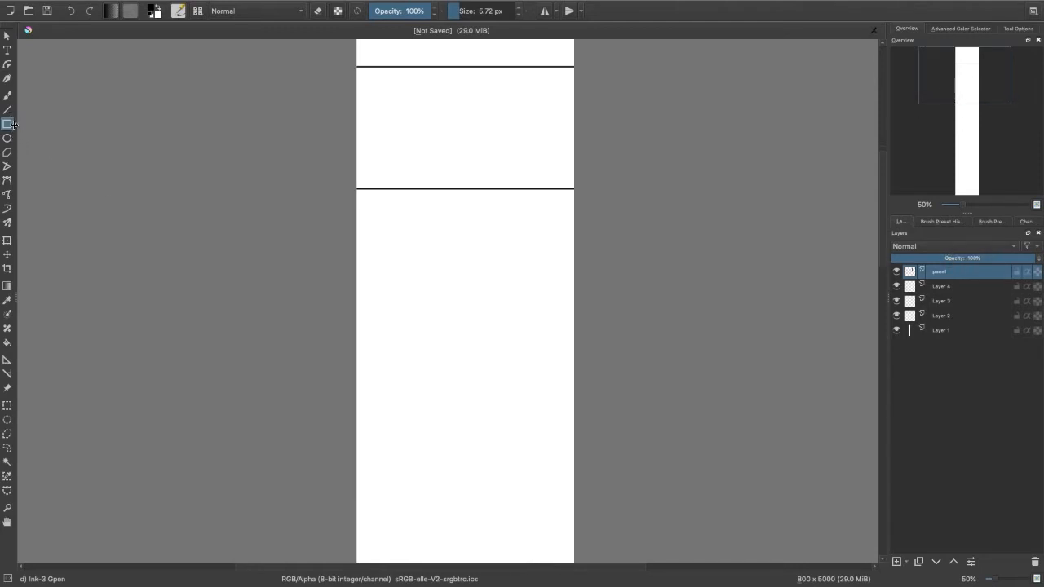
click(7, 152)
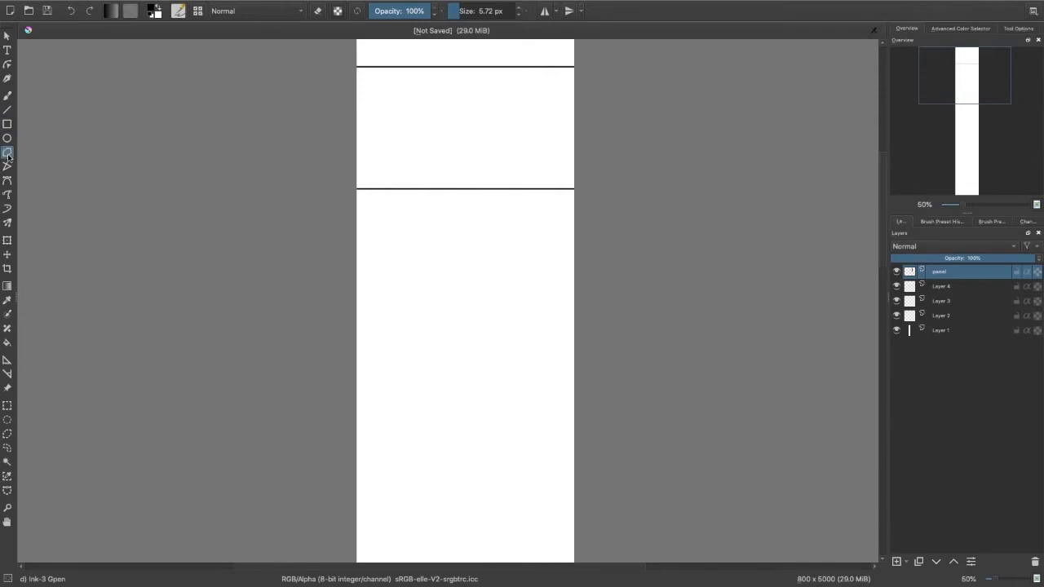
click(575, 220)
click(384, 287)
click(504, 483)
click(597, 361)
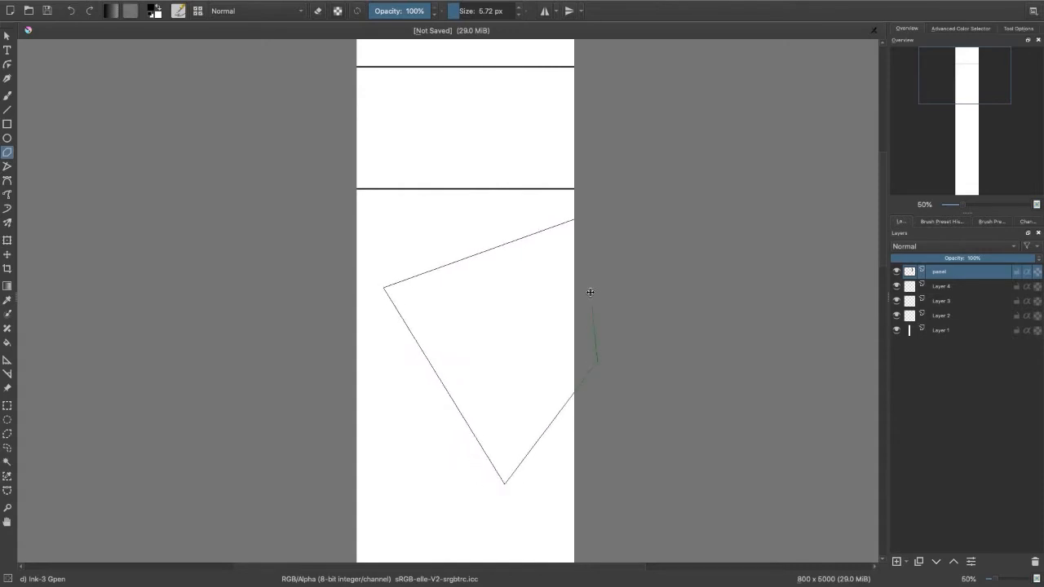
click(574, 220)
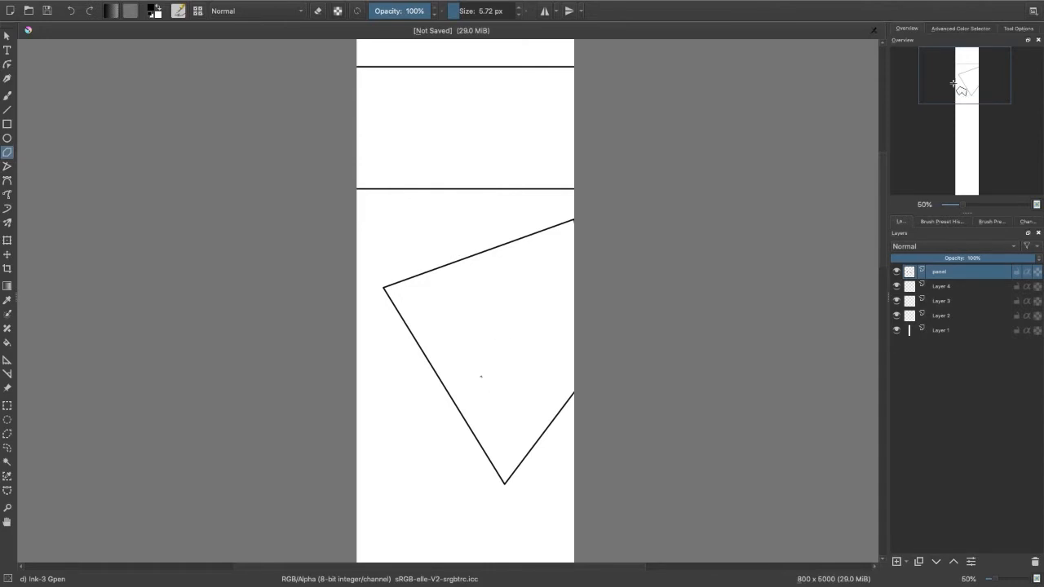
- Draw a slanted four-sided polygon panel below the tilted one, running off both side edges of the page
mouse_move(963, 90)
mouse_down()
mouse_move(966, 72)
mouse_move(957, 104)
mouse_up()
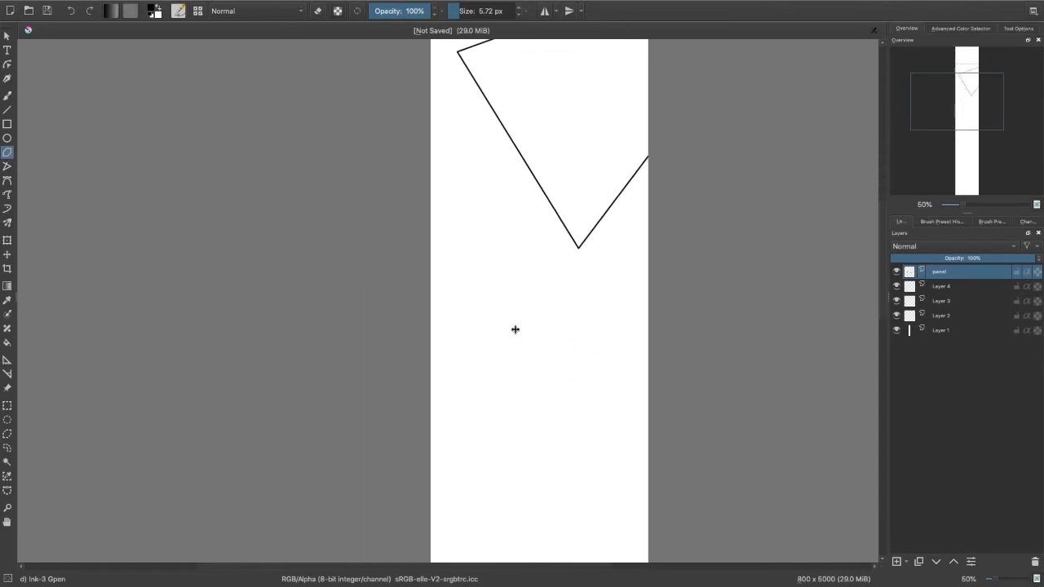
click(430, 261)
click(661, 350)
click(663, 544)
click(402, 416)
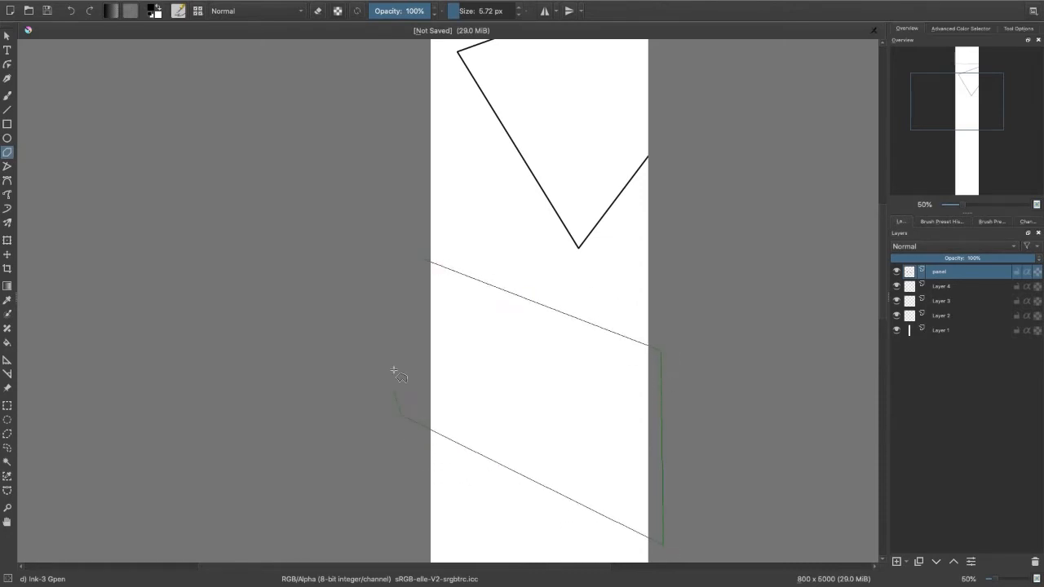
click(429, 258)
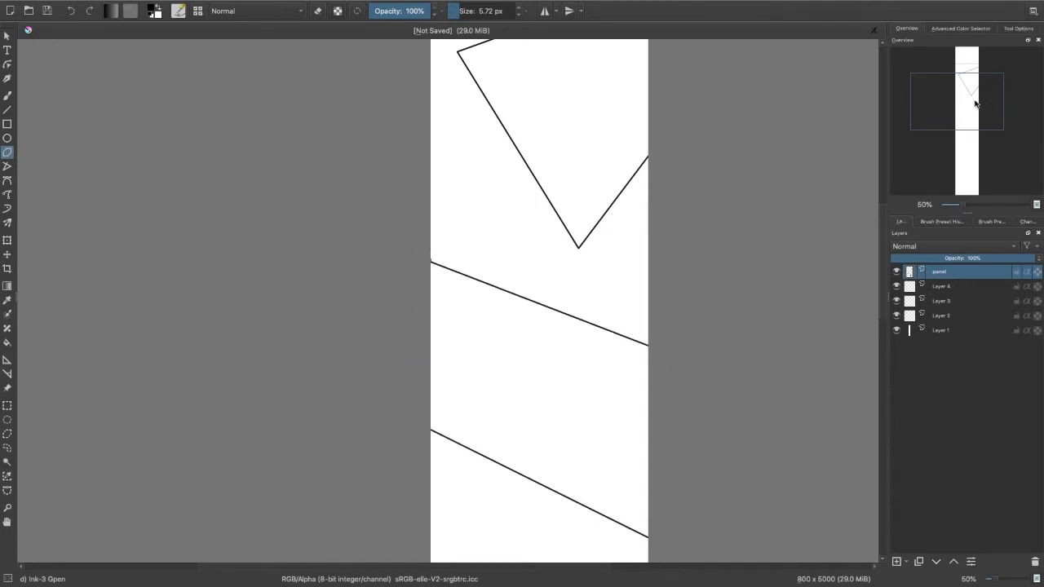
- Draw two full-width rectangular panels, one below the other, on the lower half of the page
drag(975, 102, 975, 141)
click(8, 124)
drag(390, 187, 685, 424)
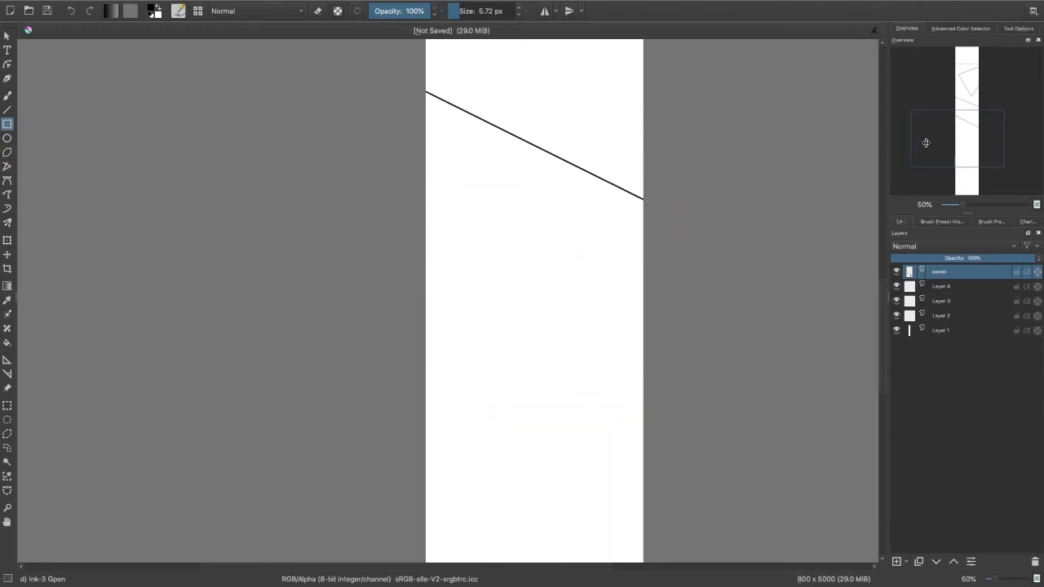
drag(925, 143, 925, 158)
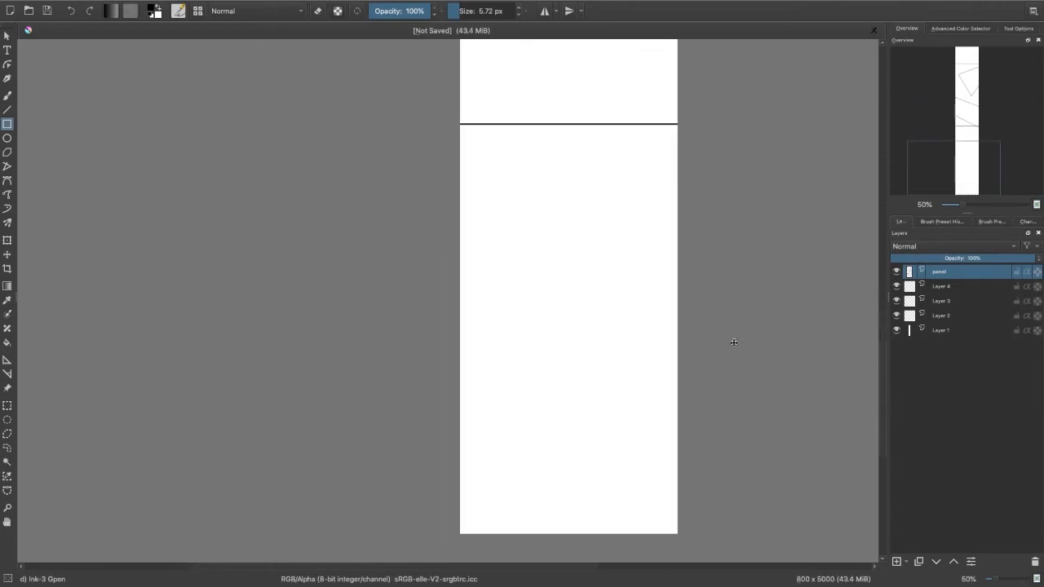
drag(454, 210, 736, 360)
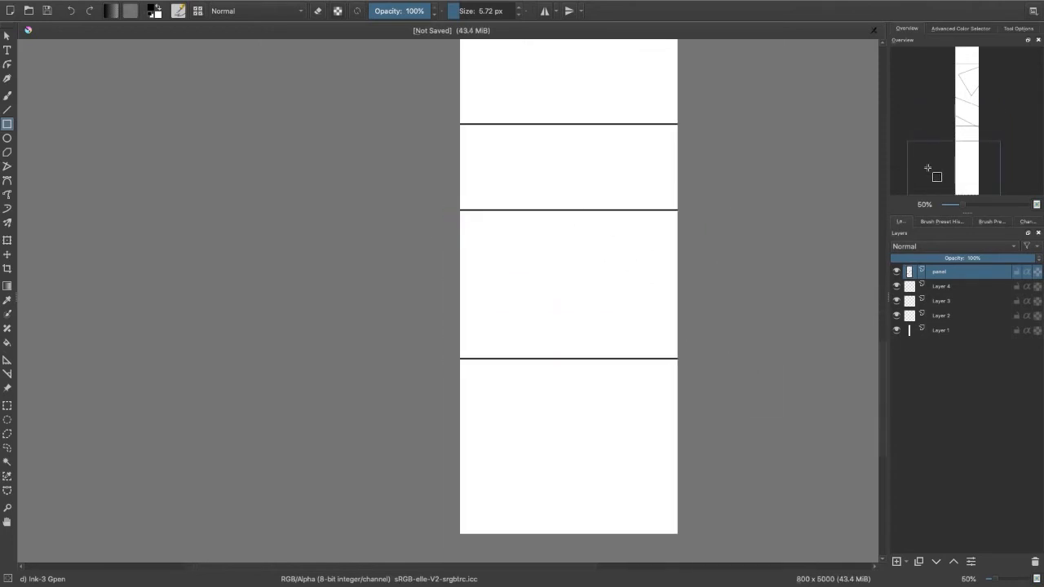
- Return to the first panel, switch to the freehand brush and pick a muted blue foreground colour
mouse_move(963, 164)
mouse_down()
mouse_move(967, 57)
mouse_move(955, 71)
mouse_move(981, 74)
mouse_move(979, 145)
mouse_move(977, 133)
mouse_move(990, 148)
mouse_move(981, 176)
mouse_move(990, 76)
mouse_move(951, 76)
mouse_up()
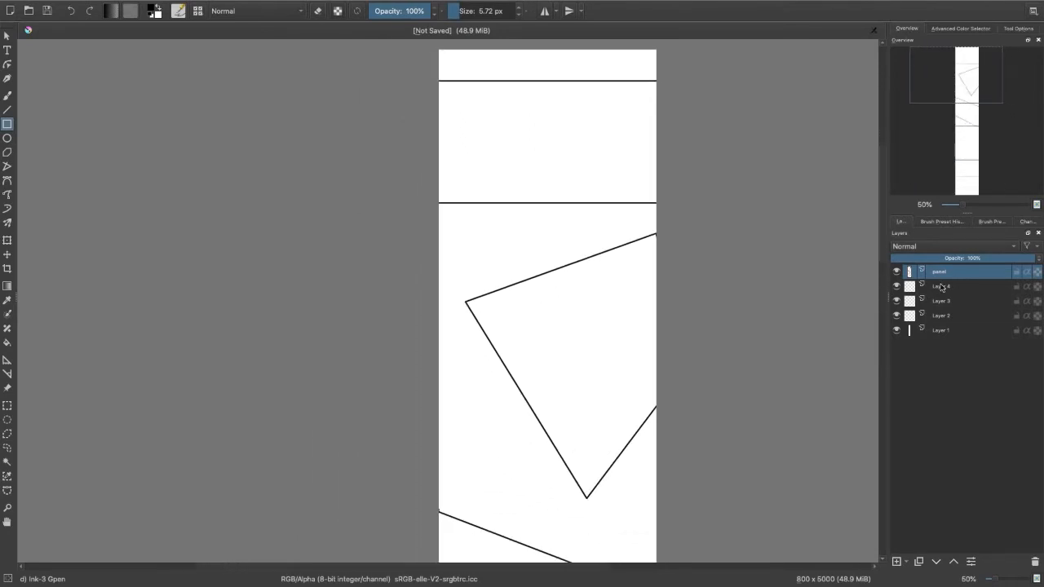
click(967, 71)
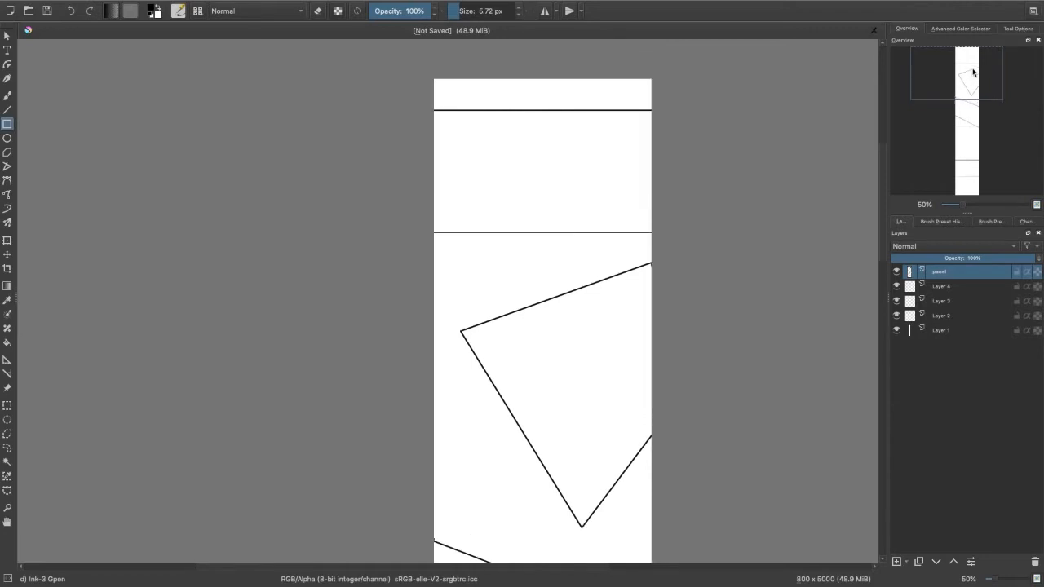
key(b)
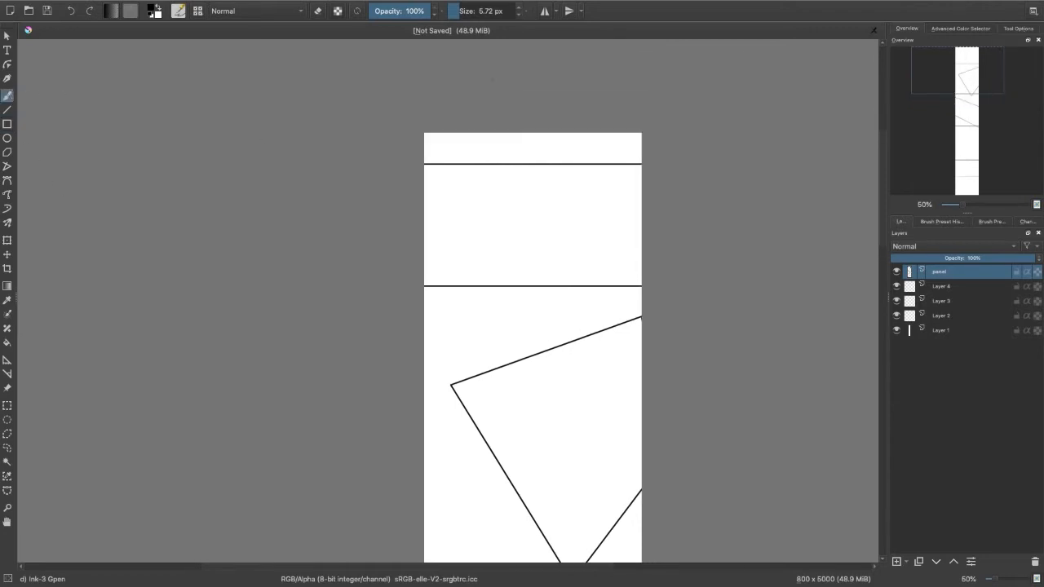
click(961, 28)
click(963, 115)
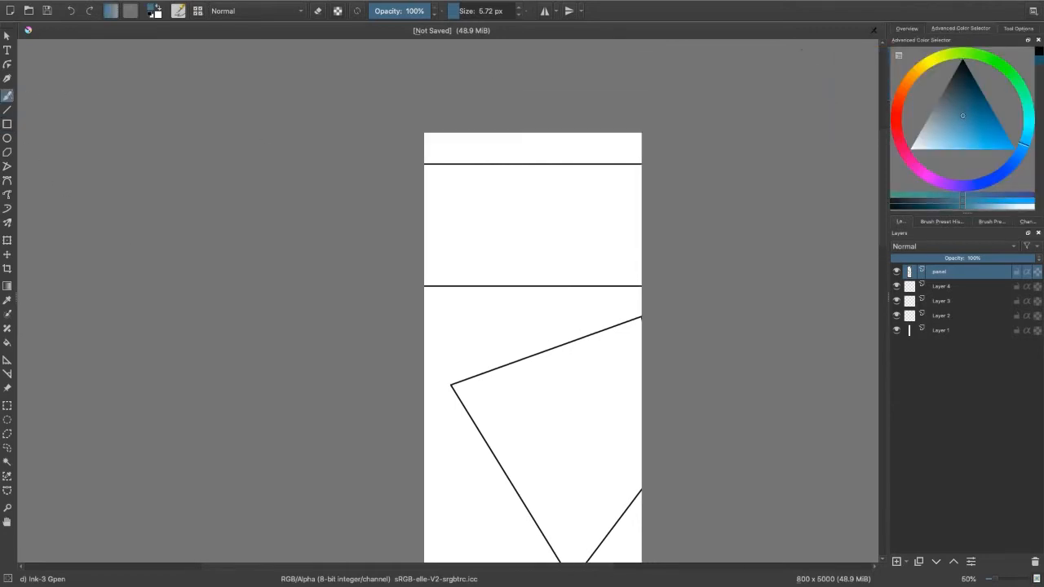
- Enlarge the brush to 55.79 px, paint a test stroke on the panel layer near the first panel's lower border and undo it
key(bracketright)
key(bracketright)
key(bracketright)
key(bracketright)
key(bracketright)
key(bracketright)
key(bracketright)
key(bracketright)
mouse_move(559, 258)
mouse_down()
mouse_move(554, 300)
mouse_move(568, 259)
mouse_up()
key(ctrl+z)
- Paint a small blue blob across the first panel's lower border on Layer 4 and erase it with the a)_Eraser_Small preset
key(Page_Down)
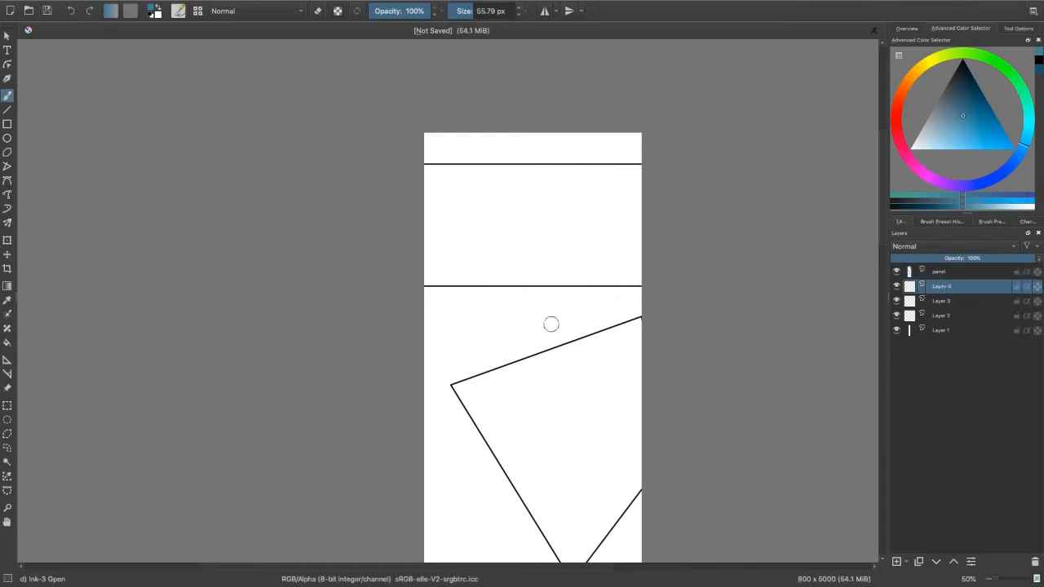
mouse_move(569, 266)
mouse_down()
mouse_move(557, 306)
mouse_move(558, 294)
mouse_up()
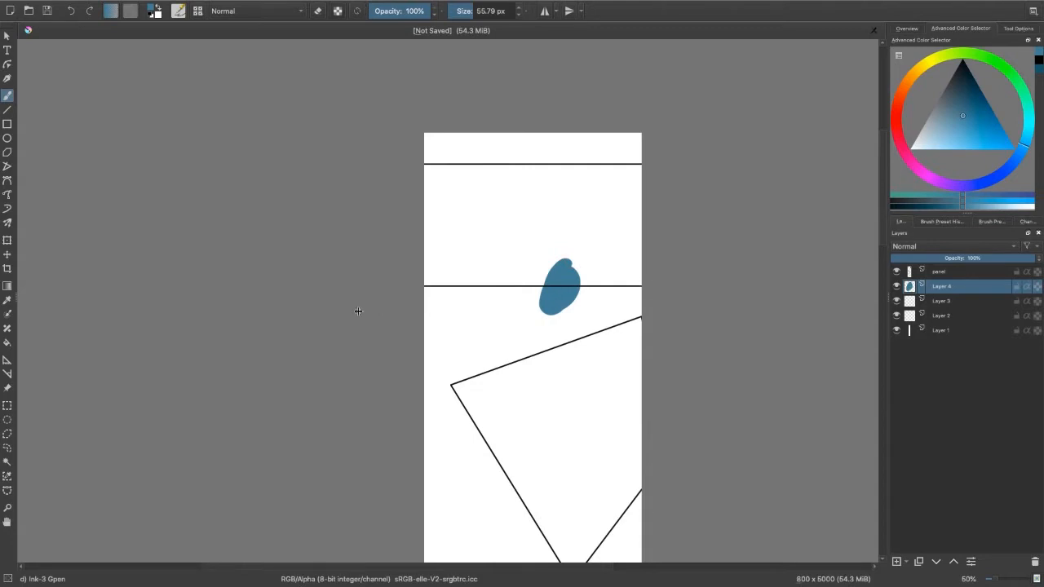
click(938, 222)
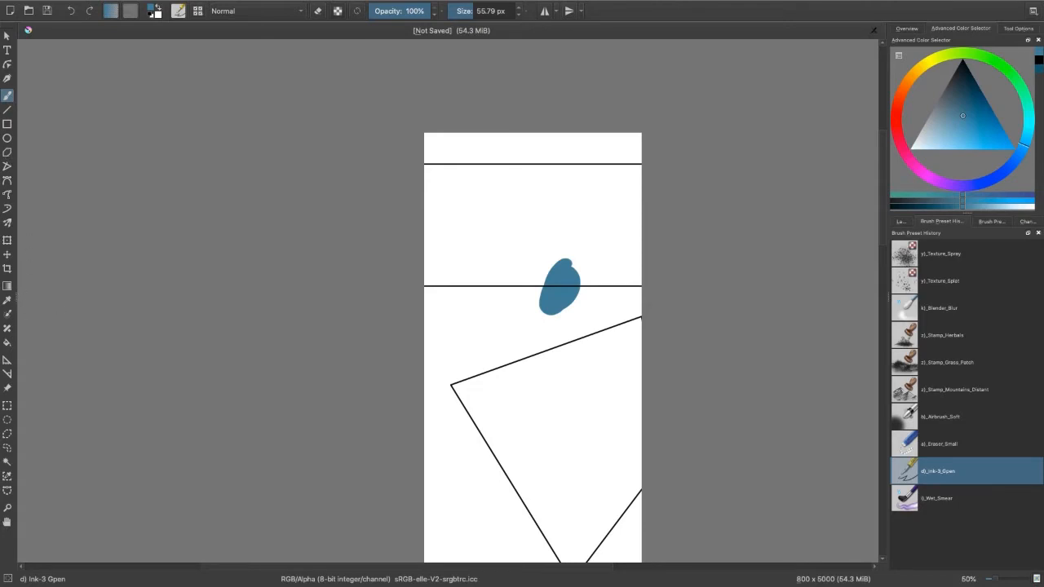
click(929, 447)
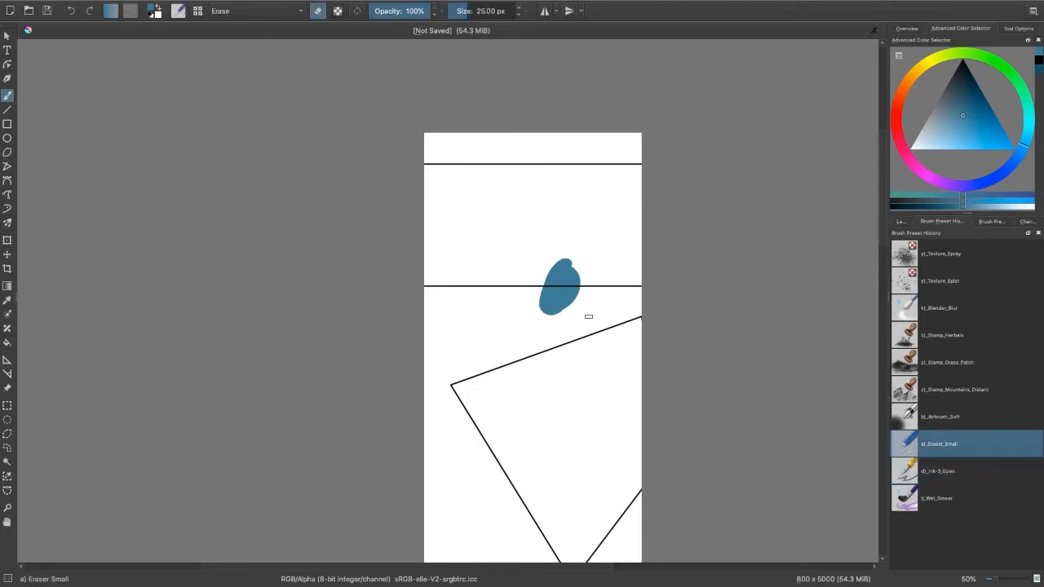
mouse_move(547, 306)
mouse_down()
mouse_move(575, 306)
mouse_move(573, 294)
mouse_move(555, 300)
mouse_move(572, 292)
mouse_move(535, 299)
mouse_move(571, 297)
mouse_move(547, 290)
mouse_move(574, 287)
mouse_move(542, 288)
mouse_move(592, 275)
mouse_move(560, 300)
mouse_move(539, 296)
mouse_move(569, 248)
mouse_up()
click(902, 222)
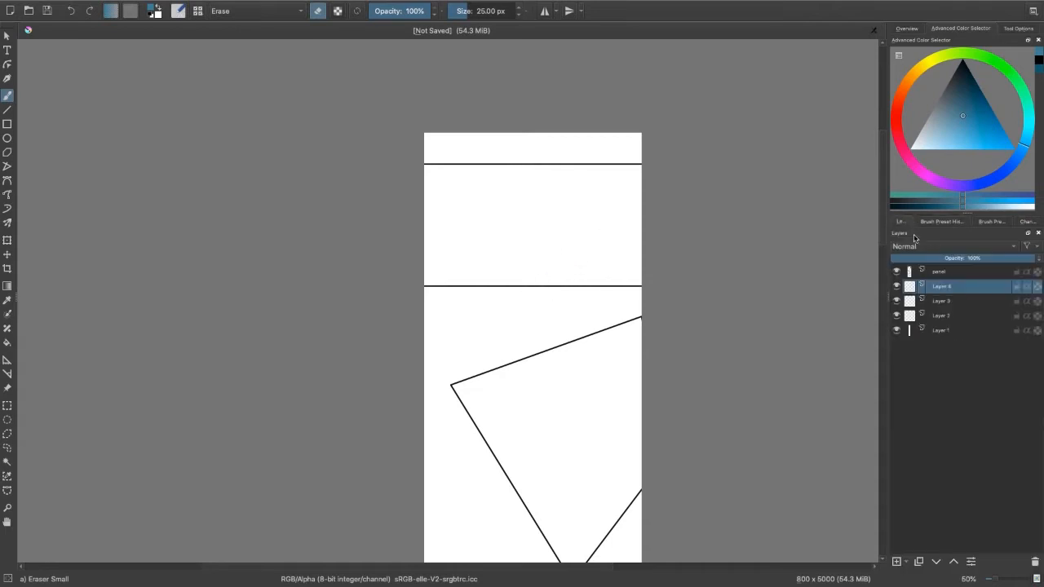
- Draw a blue ellipse overlapping the first panel's left part on the panel layer, using the d)_Ink-3_Gpen preset at 5 px
click(928, 224)
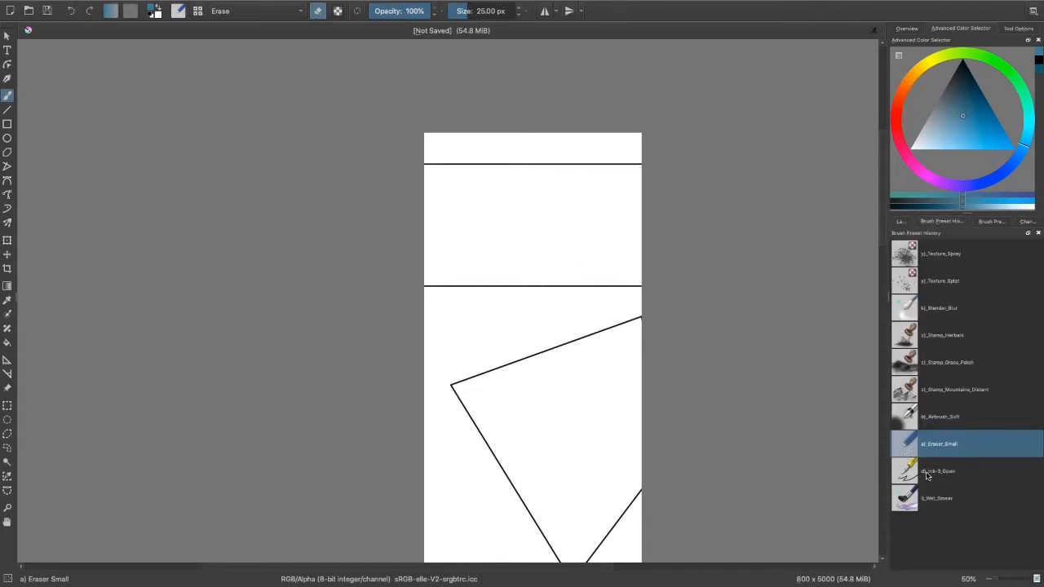
click(927, 473)
click(902, 221)
click(942, 271)
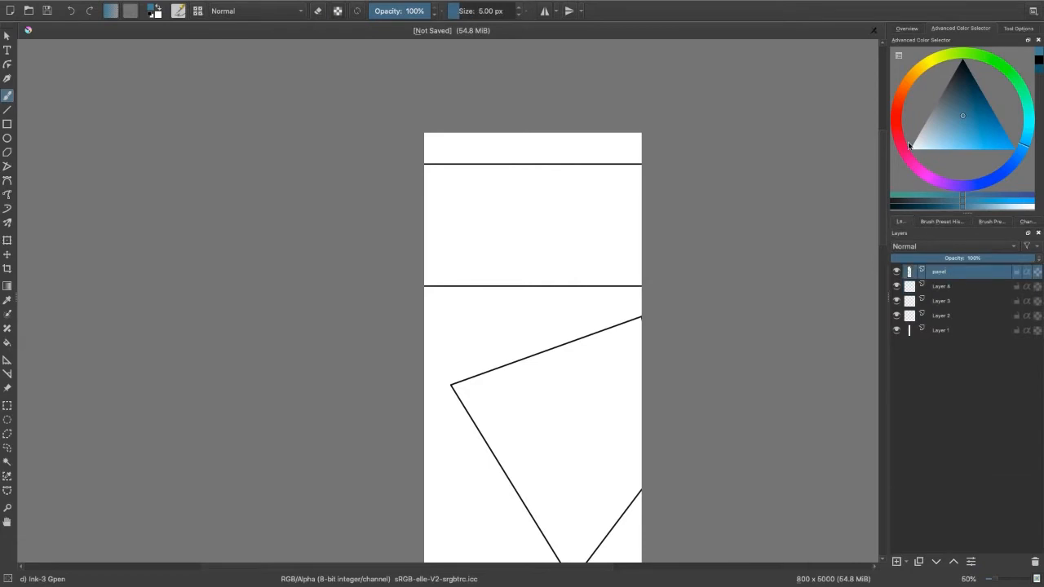
click(7, 139)
drag(421, 188, 545, 311)
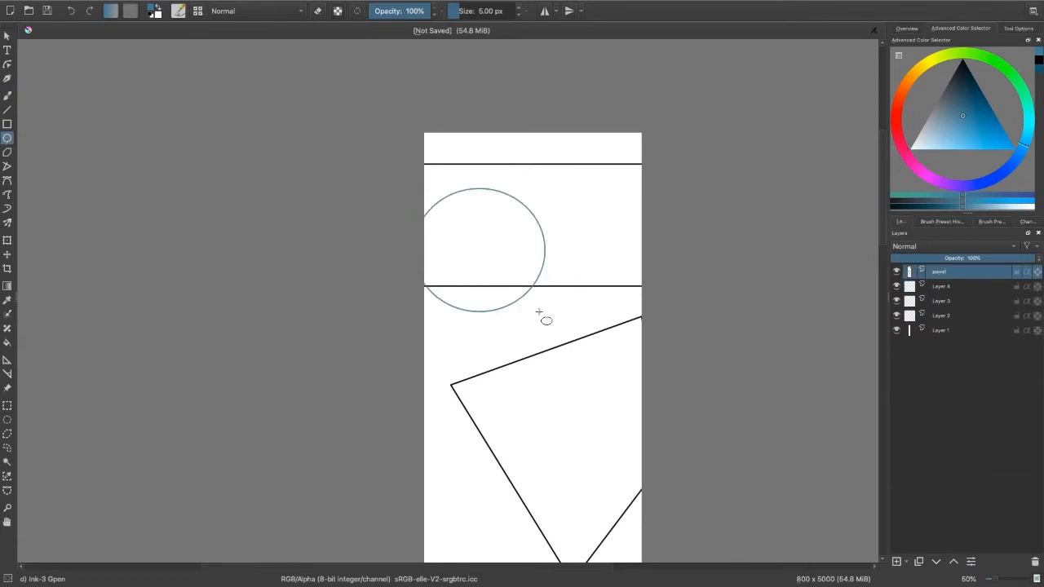
- Try to fill the inside of the blue ellipse on the panel layer with the Fill tool and undo the fill
click(7, 343)
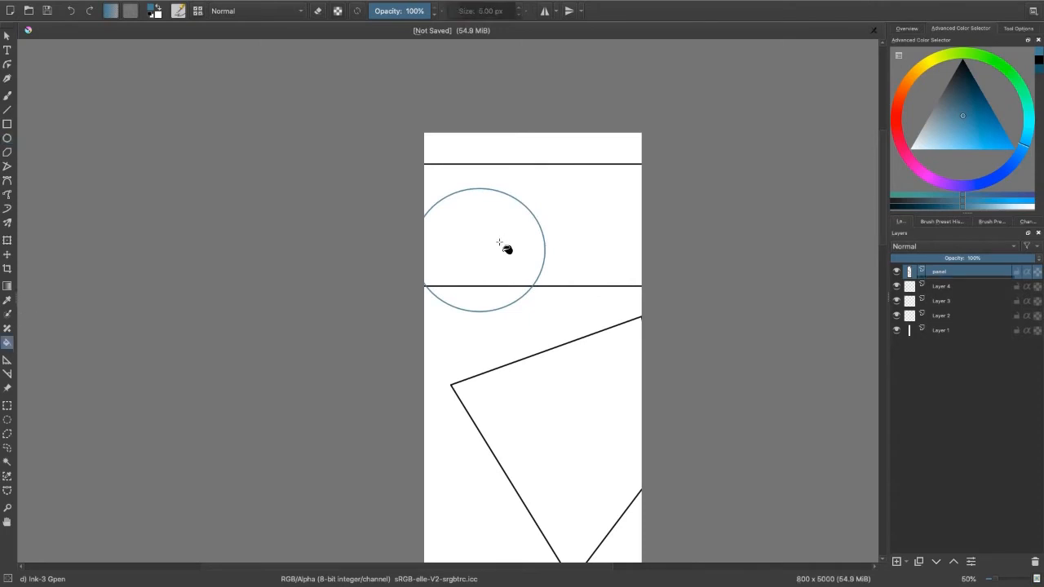
click(499, 243)
key(ctrl+z)
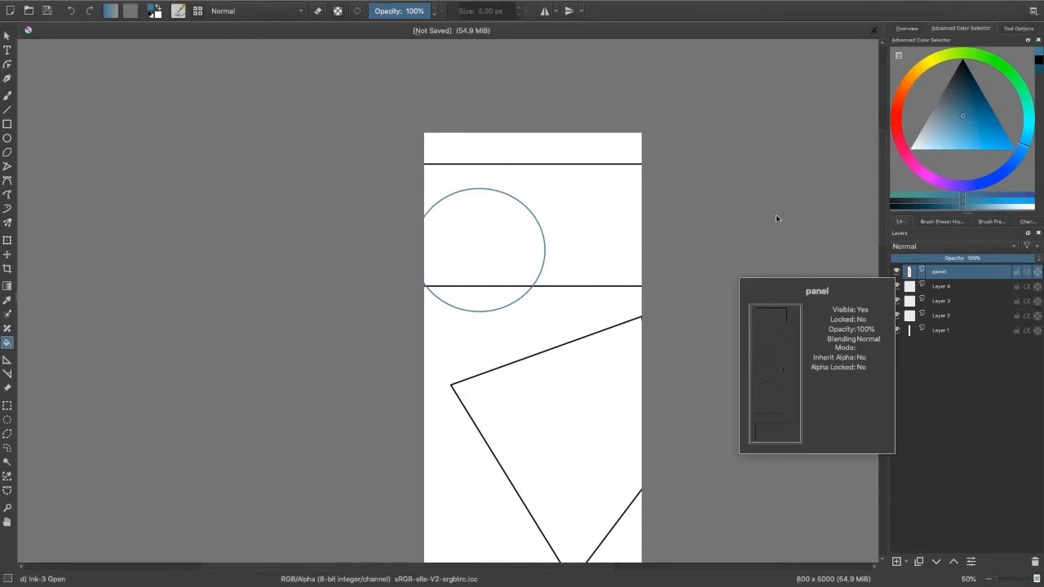
- Paint blue inside the ellipse with the freehand brush at 42.72 px, and undo both the paint and the ellipse
click(7, 95)
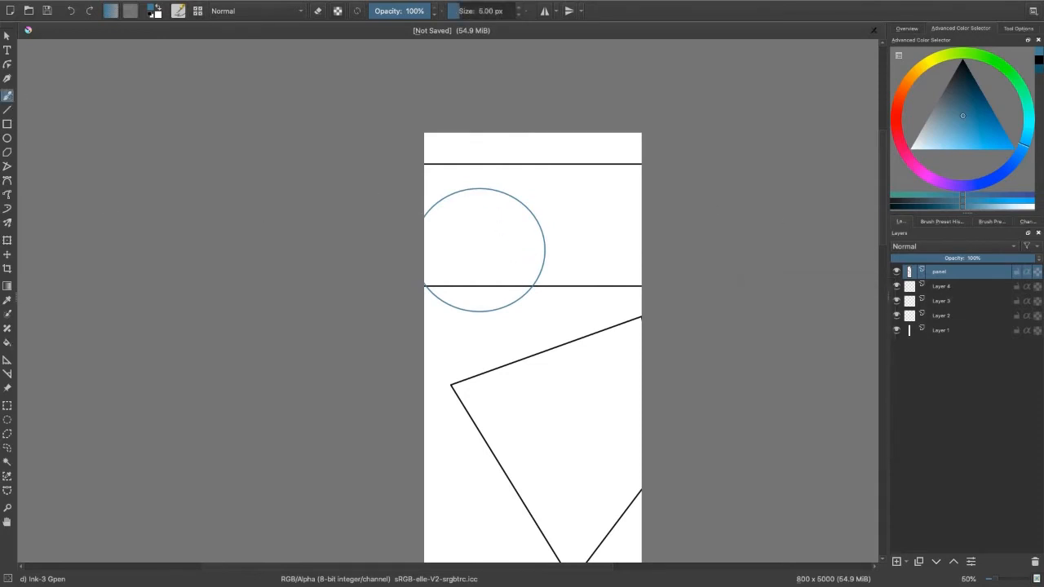
click(470, 11)
mouse_move(459, 221)
mouse_down()
mouse_move(470, 201)
mouse_move(449, 255)
mouse_move(470, 275)
mouse_move(520, 269)
mouse_move(515, 289)
mouse_move(489, 224)
mouse_move(514, 230)
mouse_up()
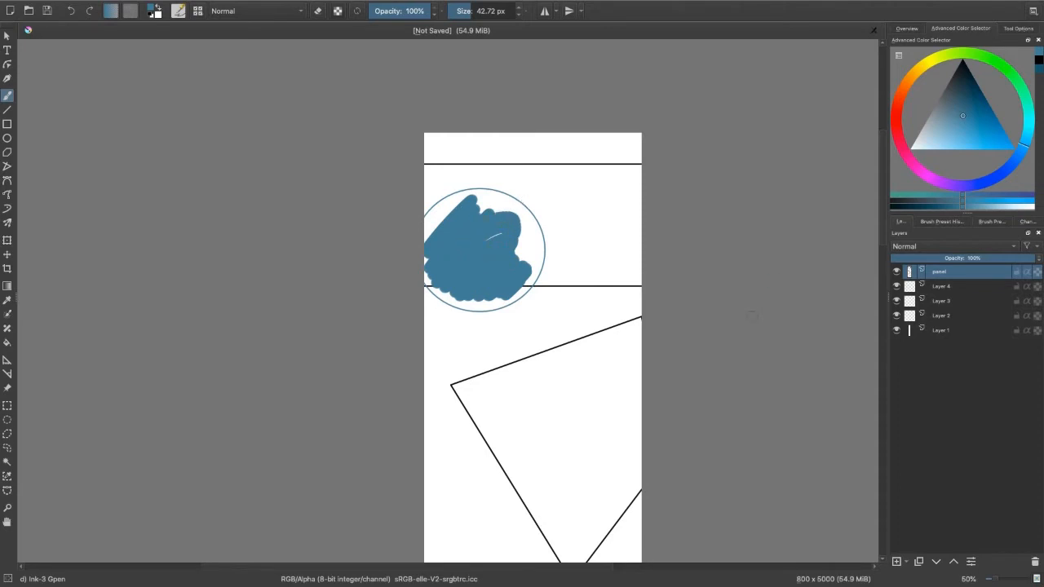
key(ctrl+z)
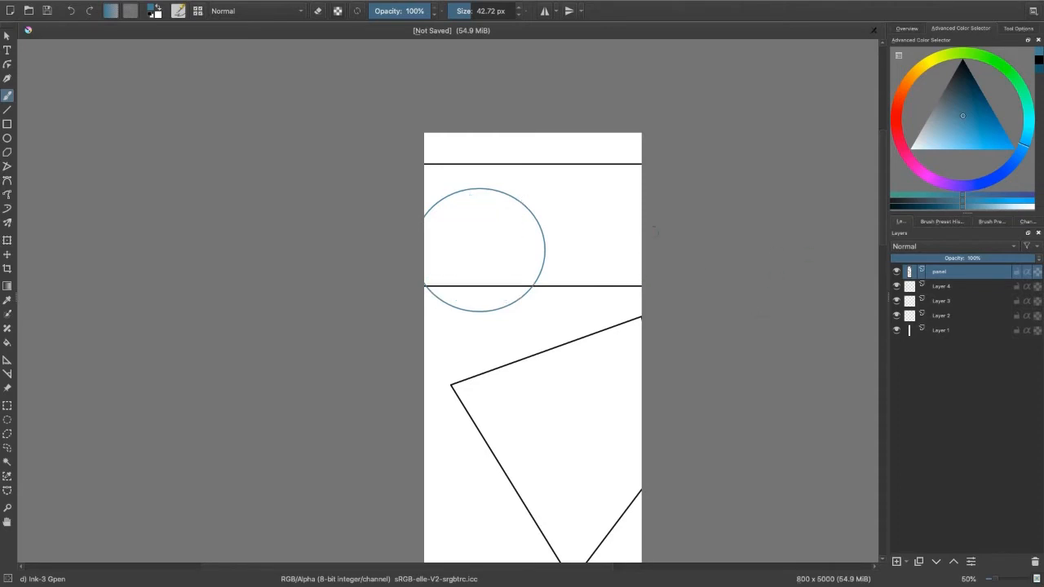
key(ctrl+z)
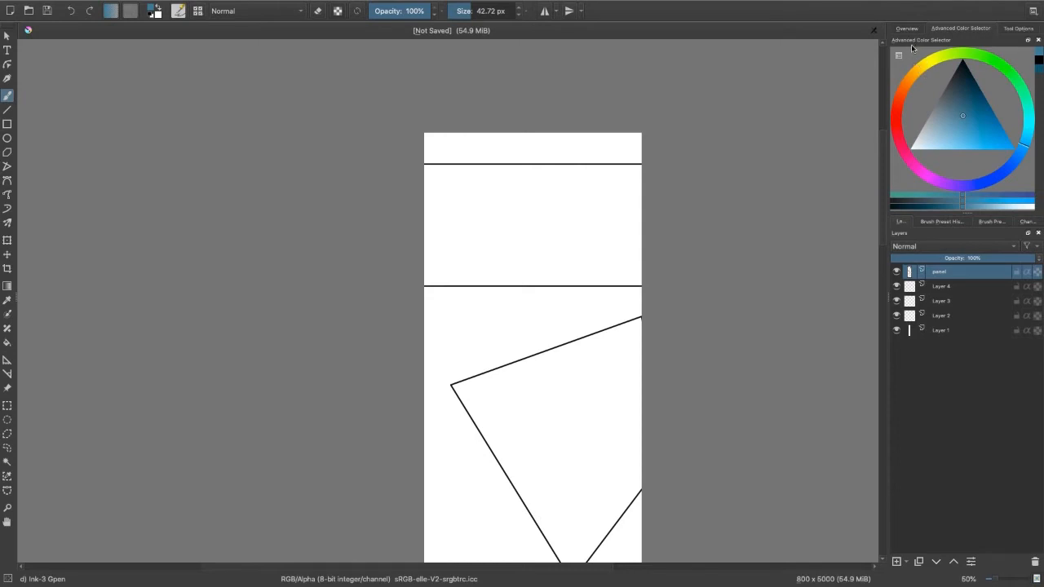
- Reset the colours to default black and draw two small square boxes in the first panel with the Rectangle tool at 2.20 px
mouse_move(948, 325)
mouse_move(951, 280)
click(7, 124)
key(d)
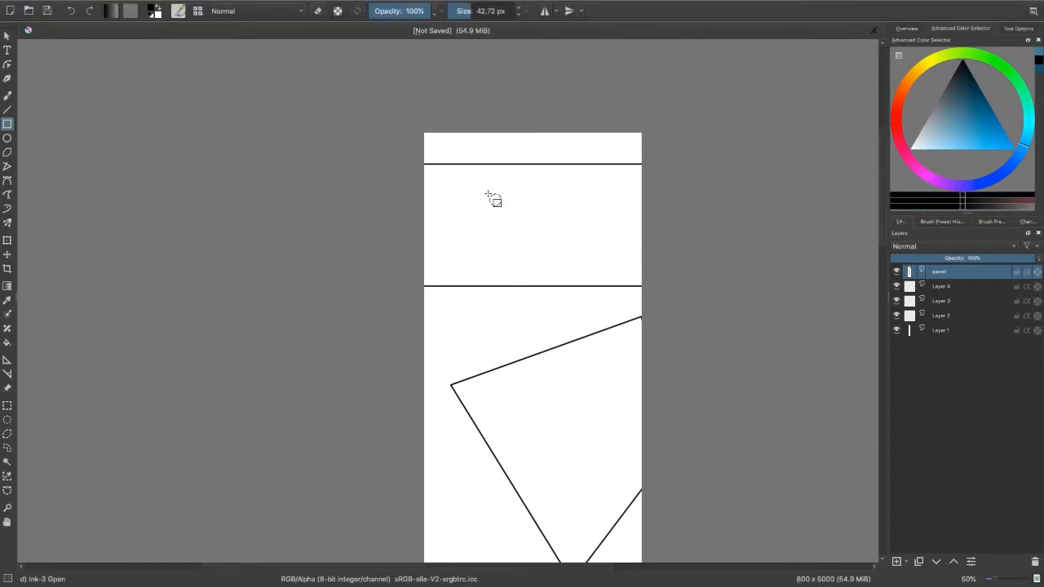
drag(477, 186, 514, 224)
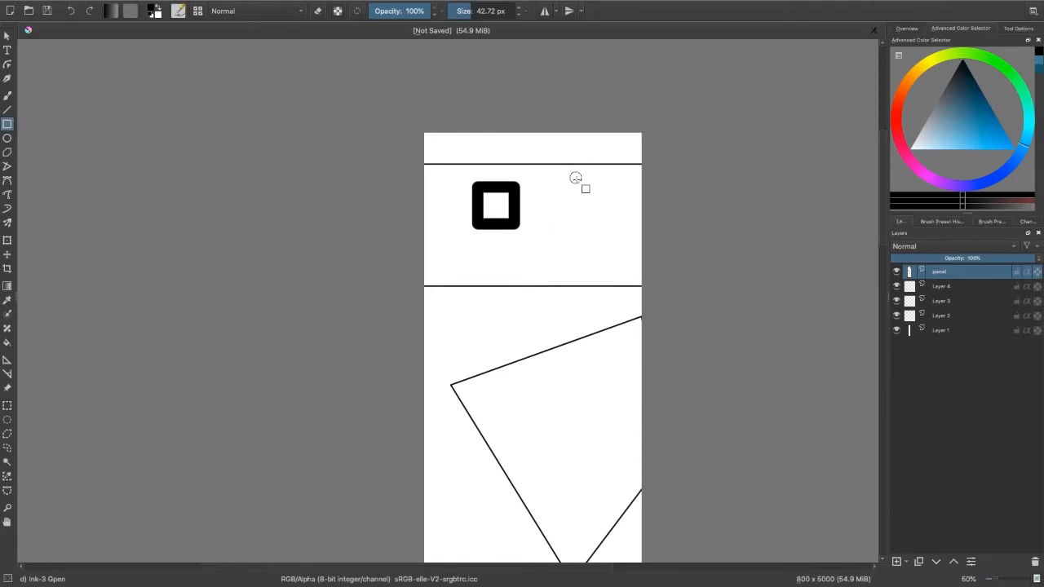
key(ctrl+z)
drag(466, 11, 456, 11)
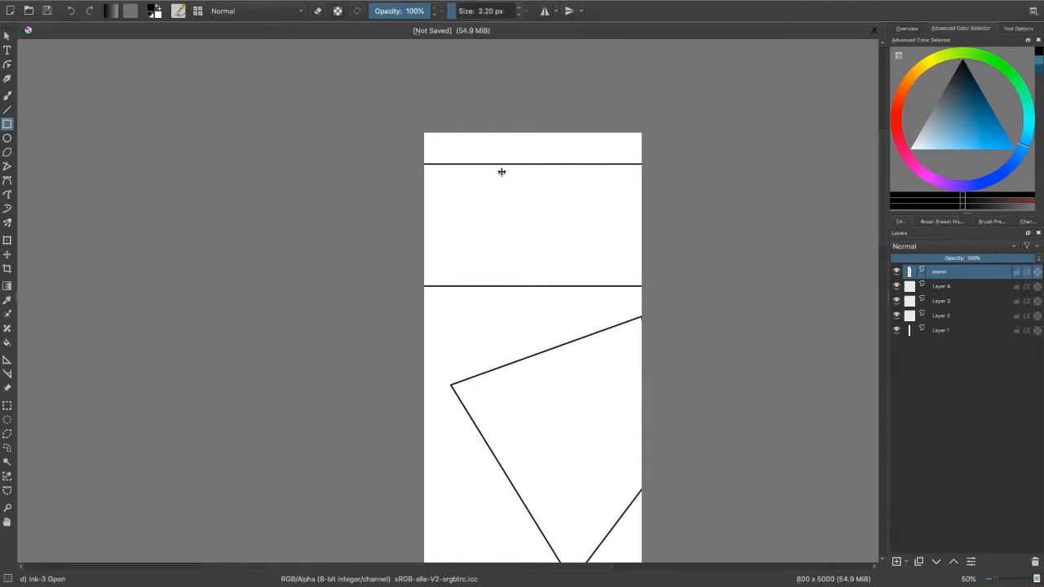
drag(500, 169, 584, 266)
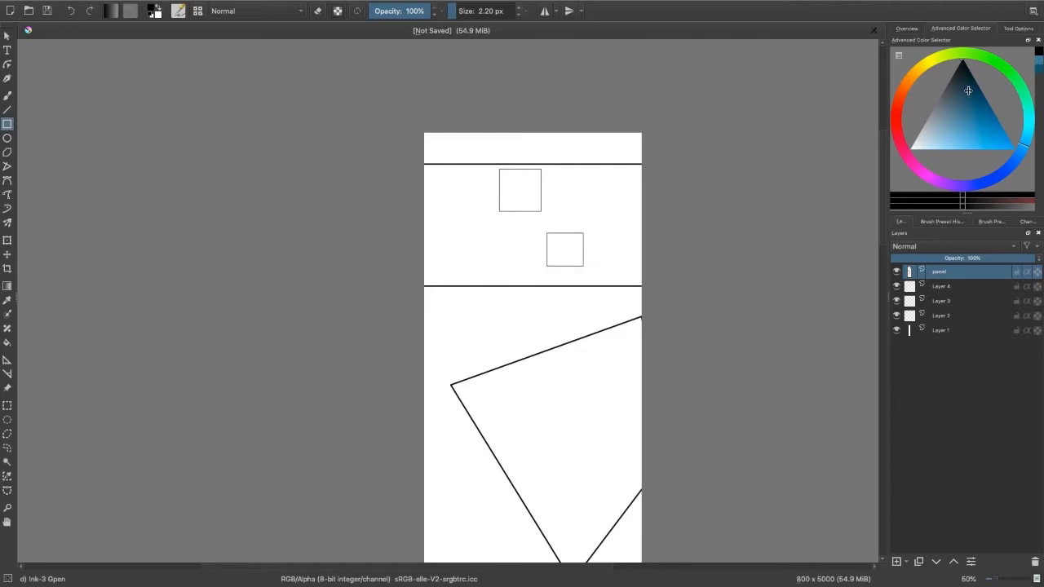
- Draw two horizontal ellipses, one above the other, inside the slanted polygonal panel as speech balloons
click(906, 29)
drag(969, 79, 964, 83)
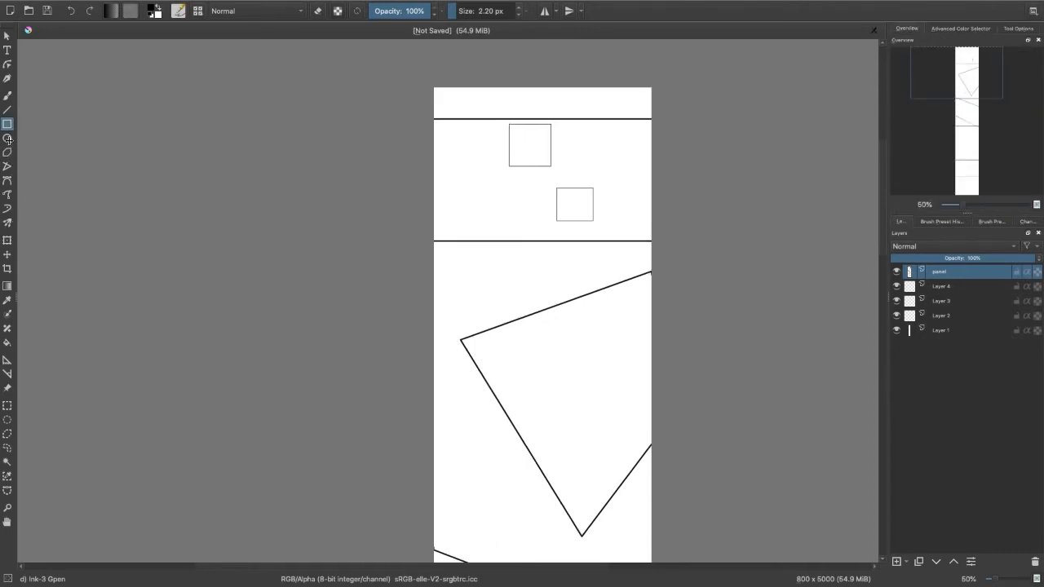
drag(513, 322, 606, 374)
drag(542, 421, 610, 454)
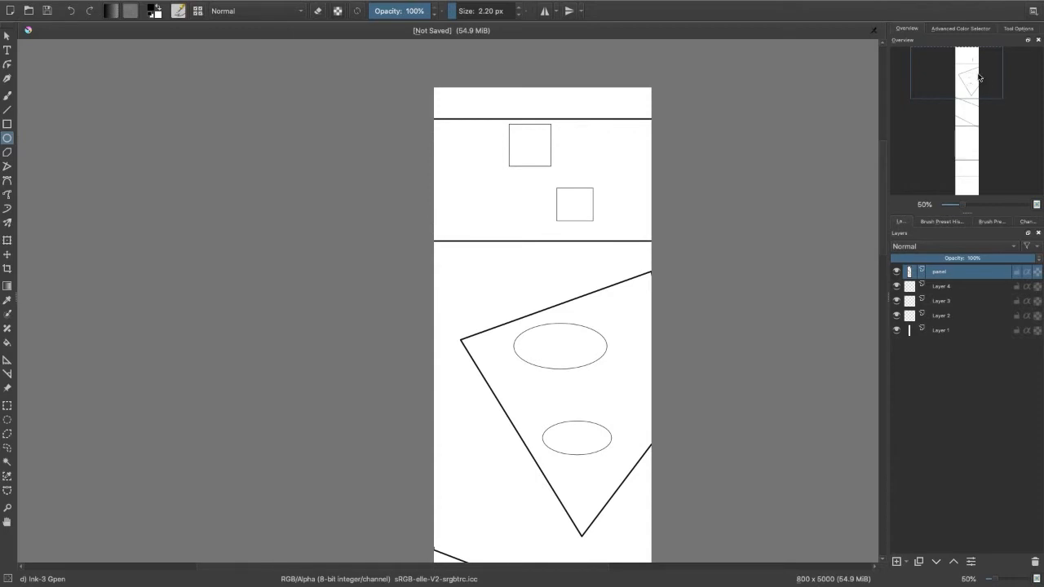
- Add a small curved tail to the lower right of each elliptical balloon with the freehand brush at 2.20 px
click(7, 95)
drag(604, 356, 612, 372)
drag(605, 451, 624, 453)
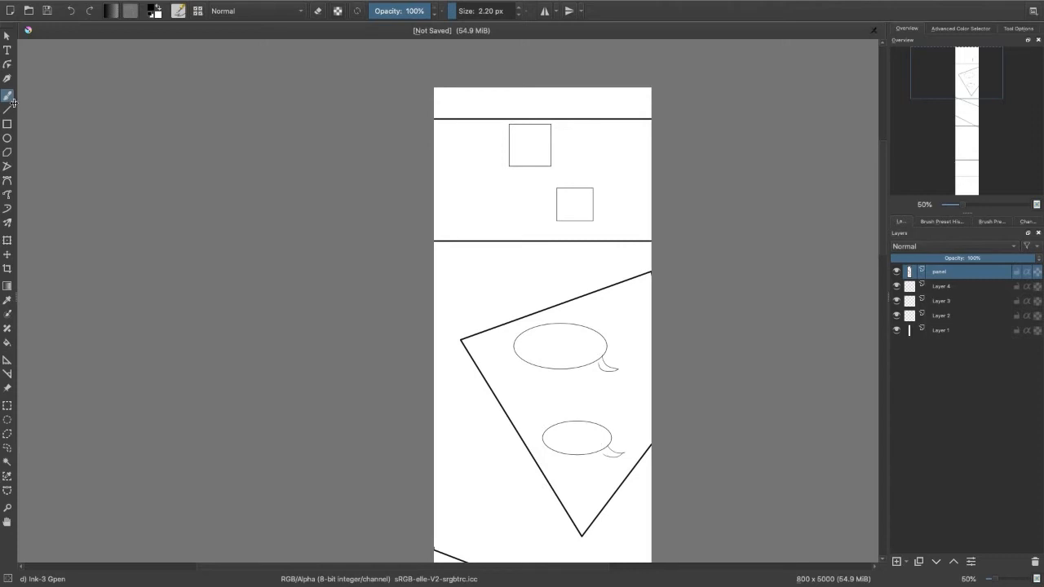
- Erase the balloon outlines where the two tails attach, using the a)_Eraser_Small preset
click(944, 221)
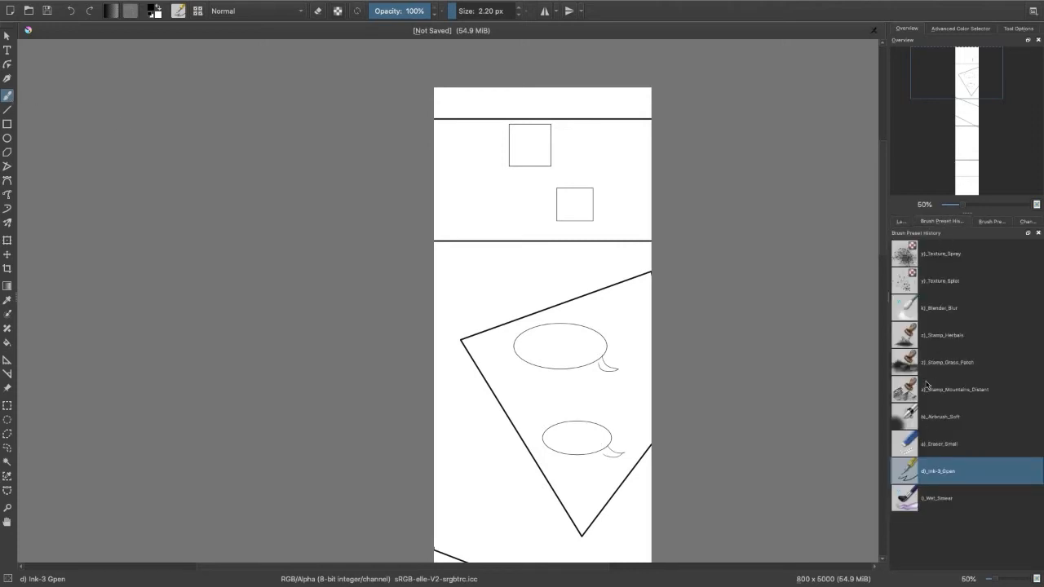
click(920, 307)
click(932, 449)
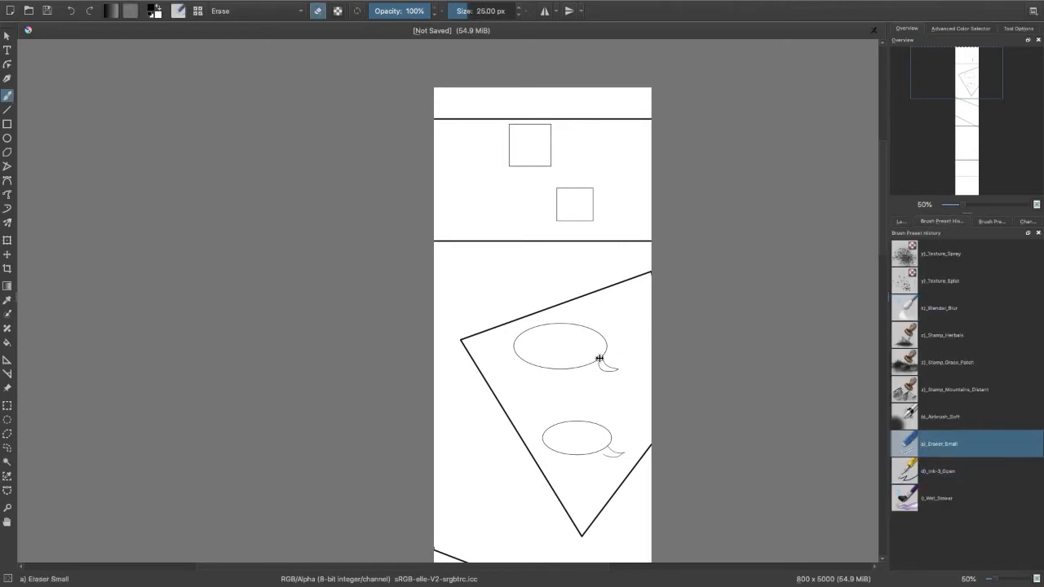
drag(599, 355, 600, 361)
drag(606, 452, 607, 451)
- Pick a pale blue, set the d)_Ink-3_Gpen preset to 39.81 px, paint a test patch over the upper balloon on the panel layer and undo it
mouse_move(980, 78)
mouse_down()
mouse_move(982, 96)
mouse_move(976, 90)
mouse_up()
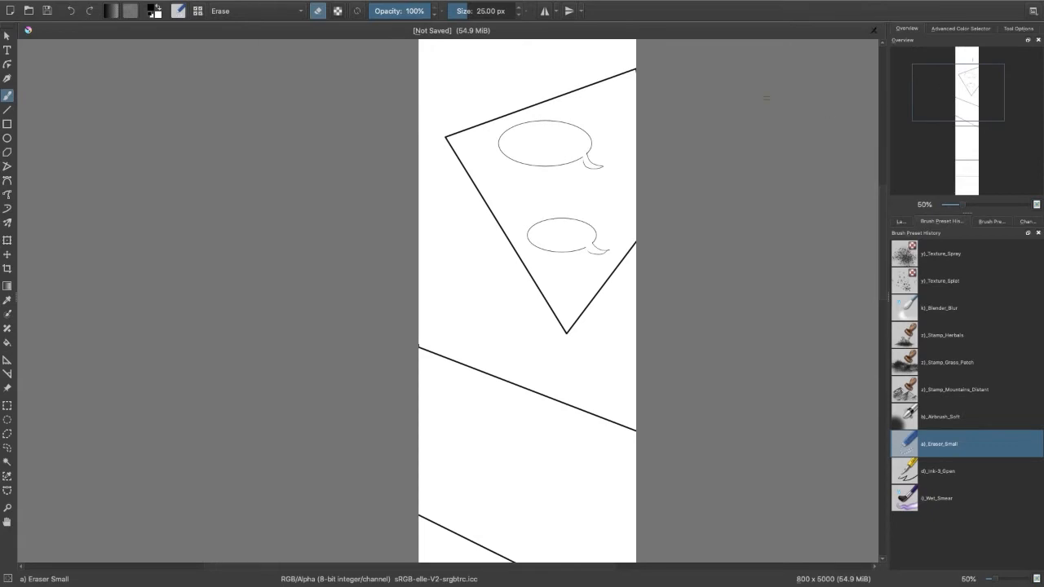
click(902, 223)
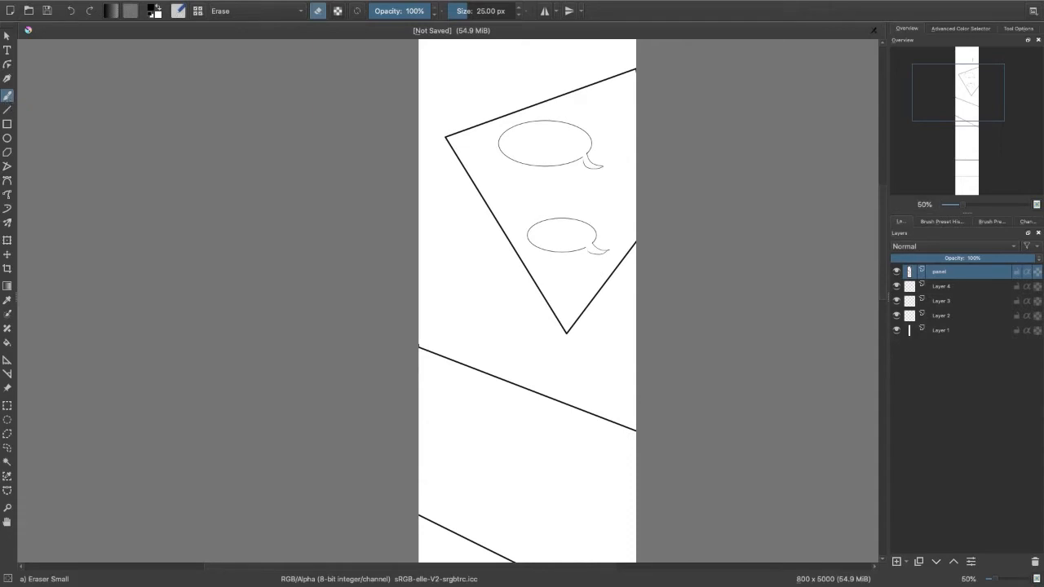
click(951, 28)
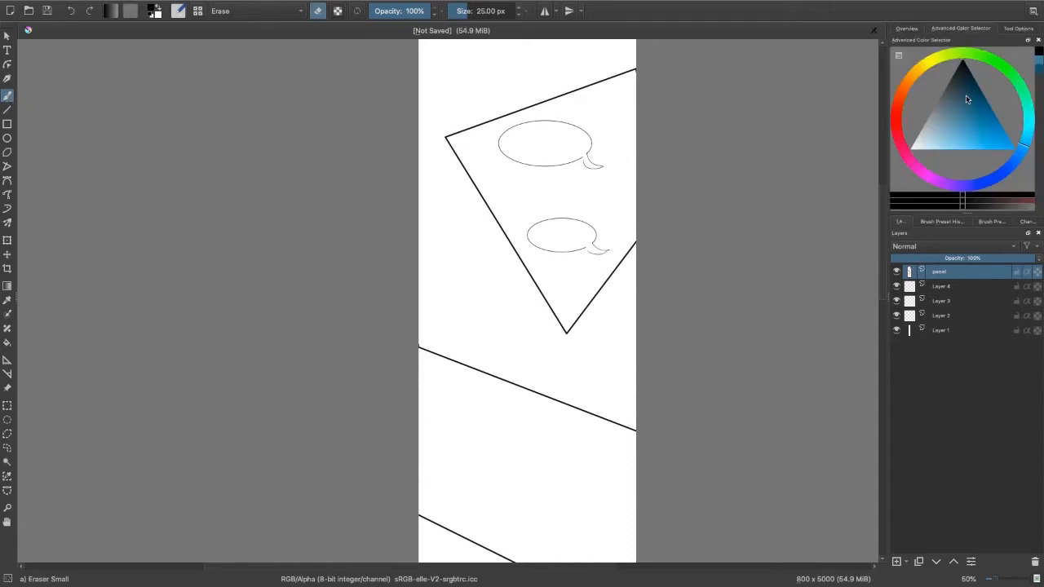
click(937, 148)
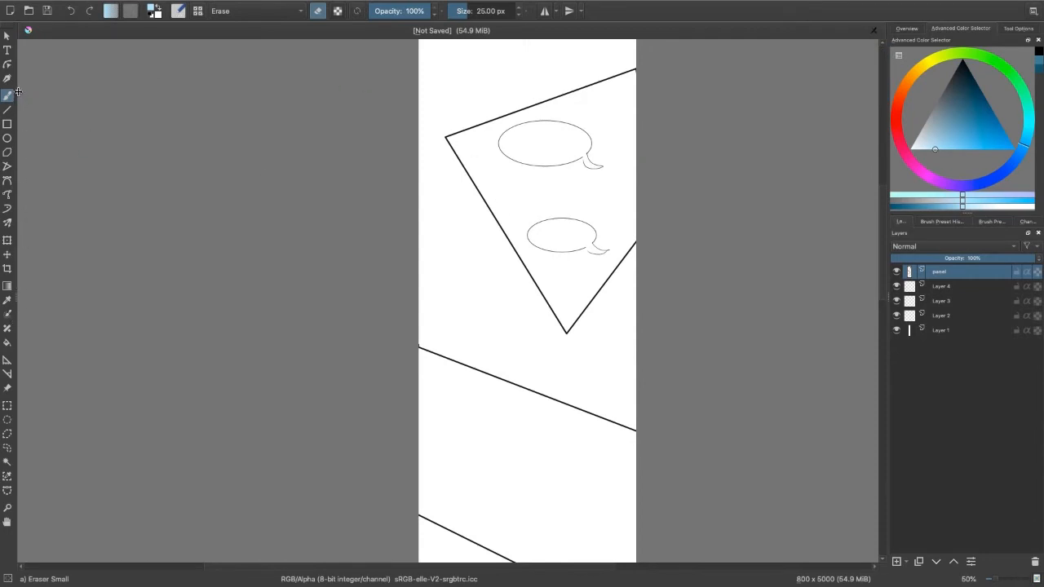
click(942, 221)
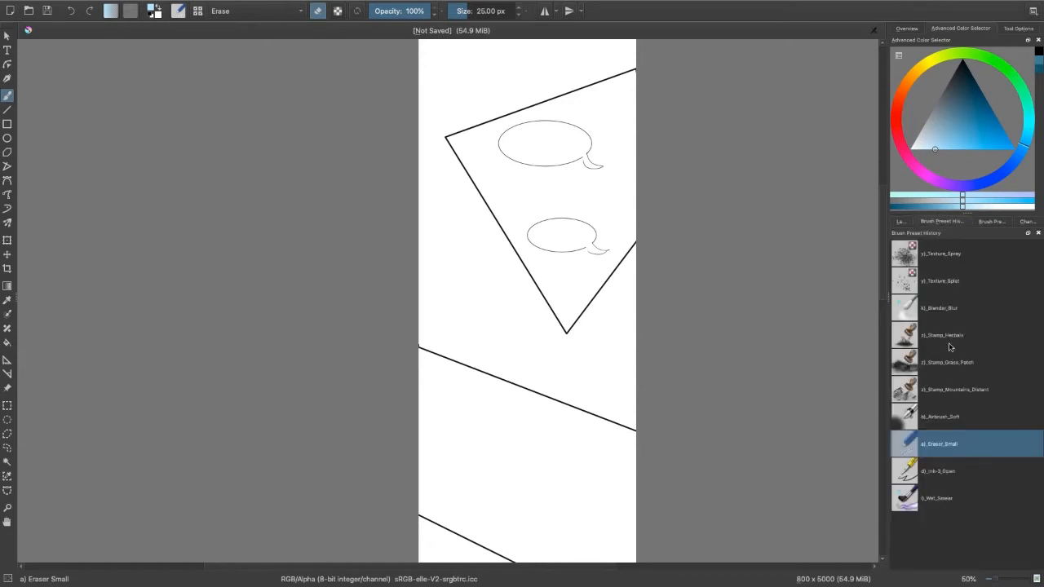
click(927, 470)
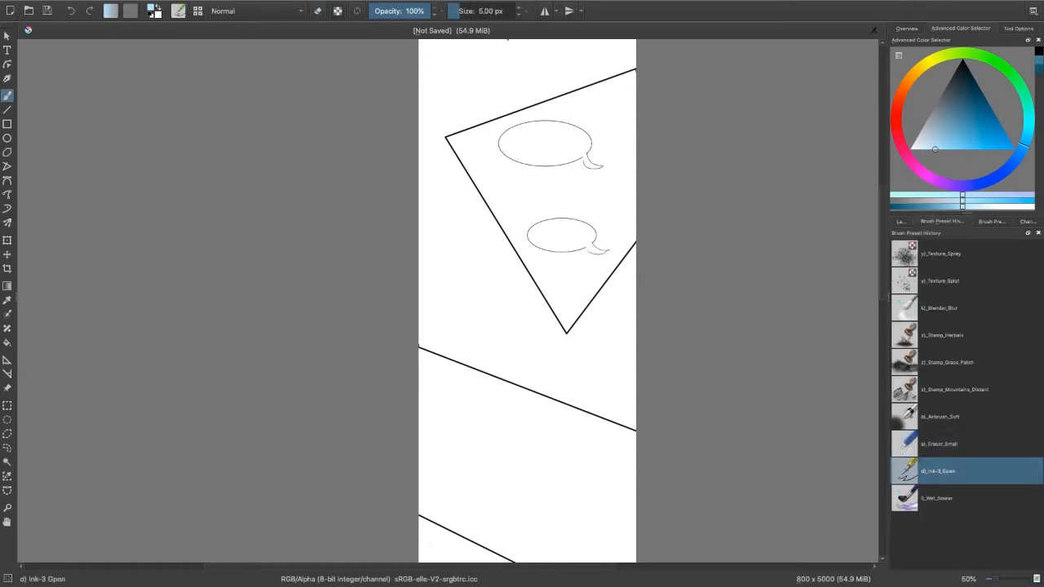
click(471, 10)
drag(524, 142, 561, 136)
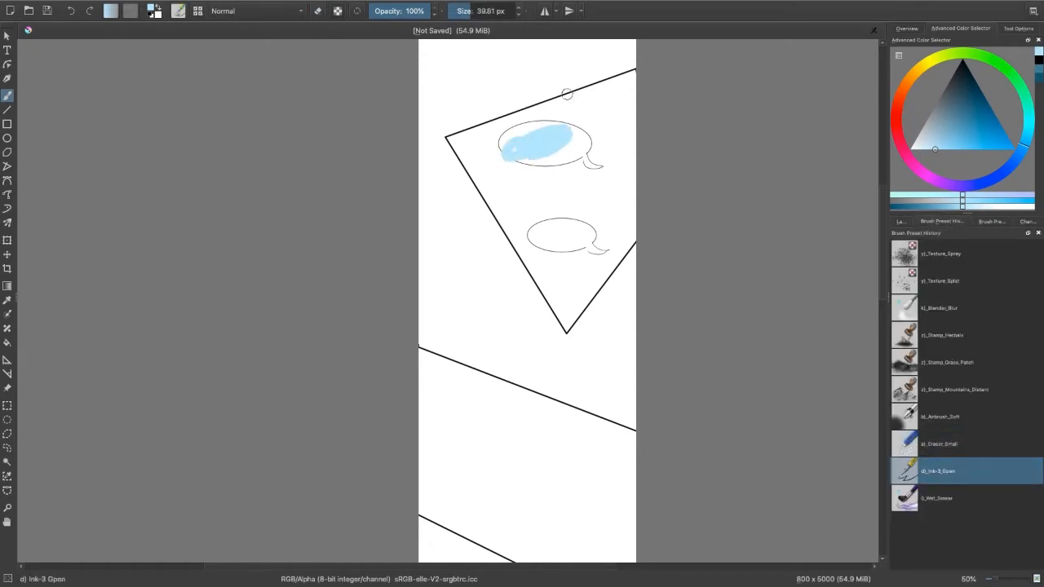
key(ctrl+z)
- Paint the inside of the upper speech balloon pale blue on Layer 4
click(901, 222)
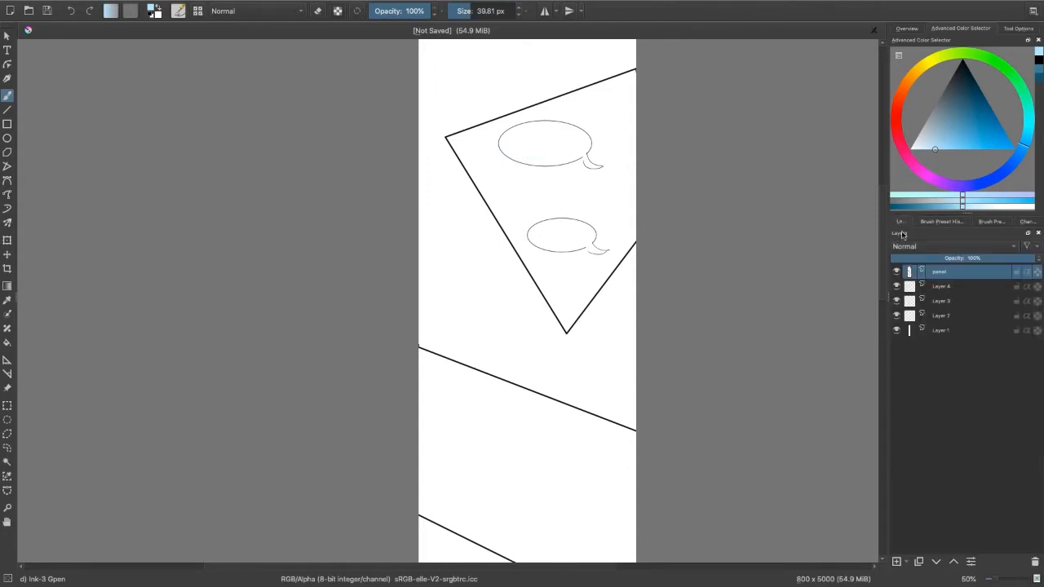
click(950, 287)
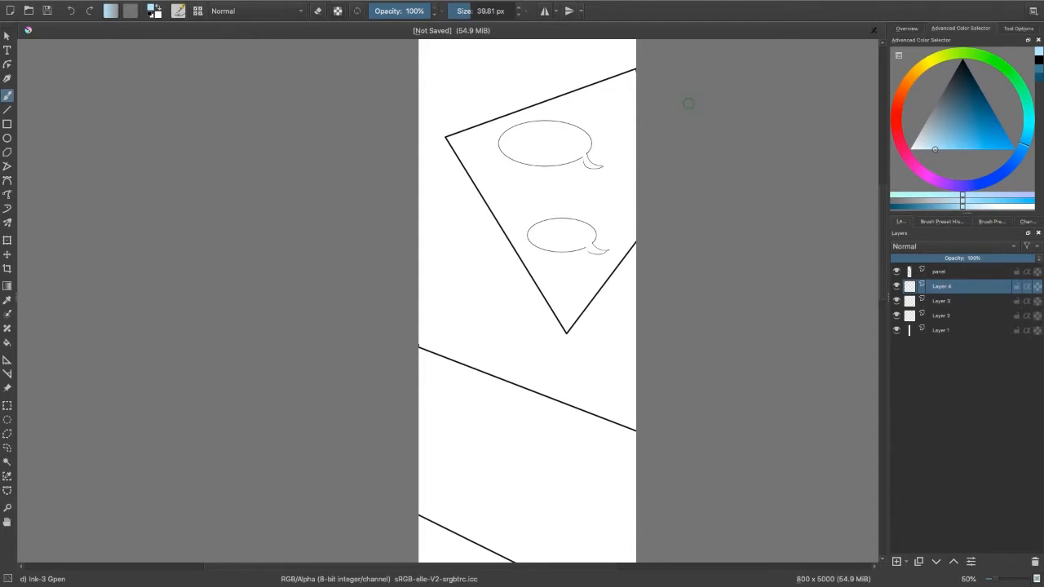
mouse_move(539, 130)
mouse_down()
mouse_move(531, 153)
mouse_move(507, 145)
mouse_move(535, 160)
mouse_move(572, 147)
mouse_move(529, 133)
mouse_up()
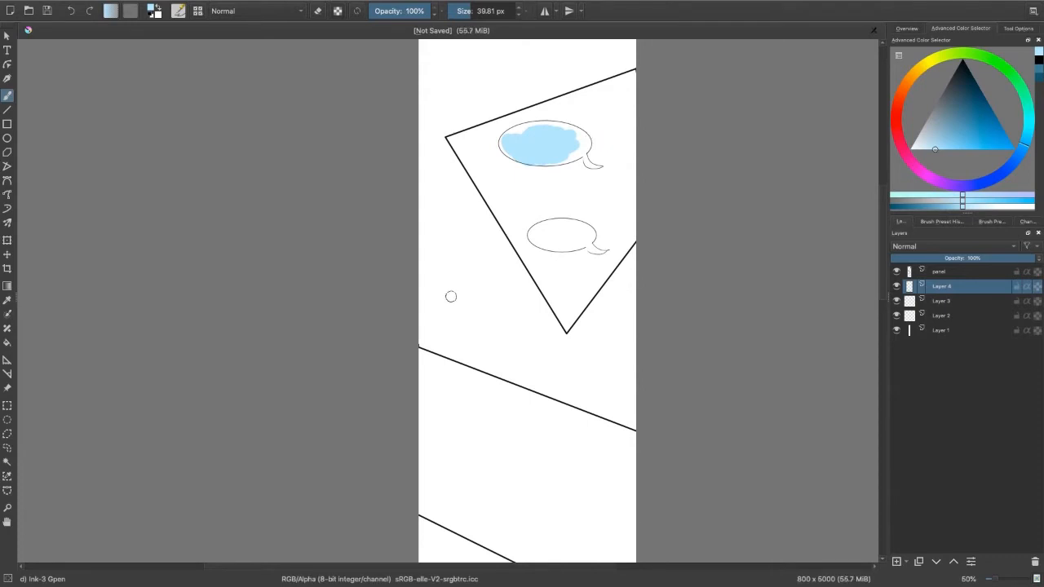
- Pick a pale mint green and paint the inside of the lower speech balloon on Layer 4
click(964, 81)
click(996, 66)
click(1027, 109)
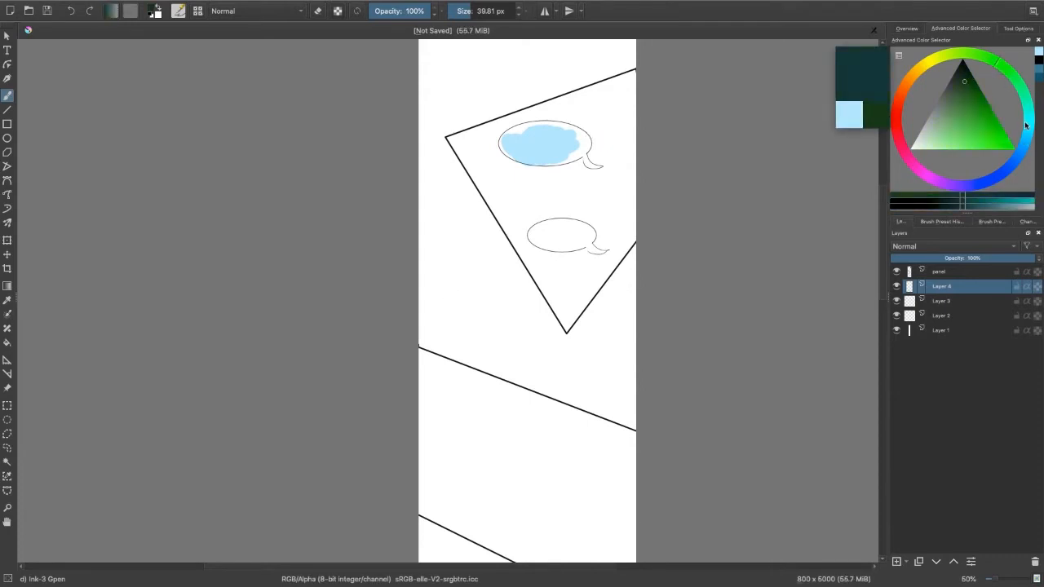
click(1028, 100)
click(931, 148)
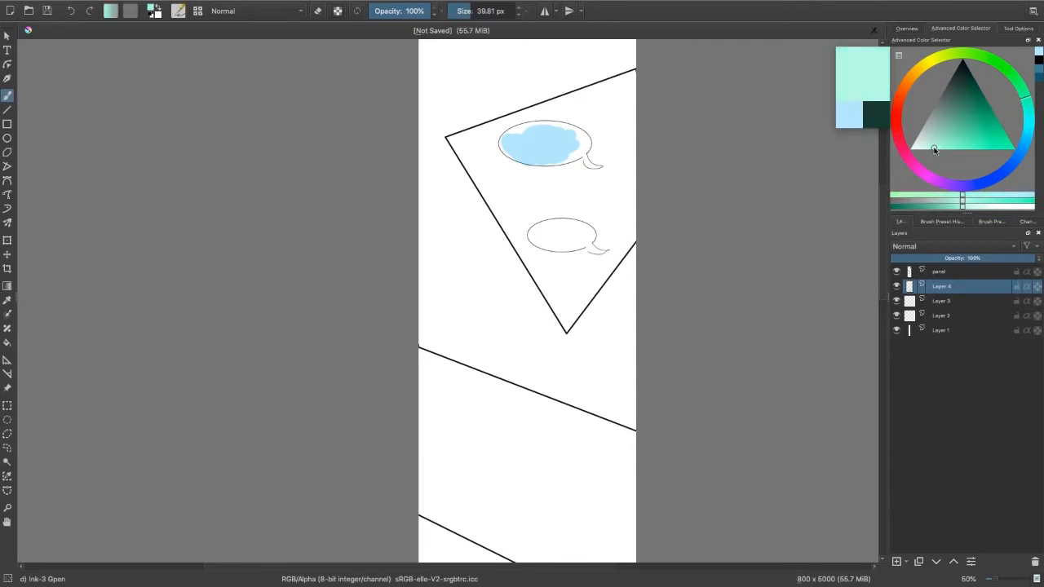
mouse_move(561, 232)
mouse_down()
mouse_move(541, 231)
mouse_move(577, 234)
mouse_move(549, 238)
mouse_move(566, 225)
mouse_up()
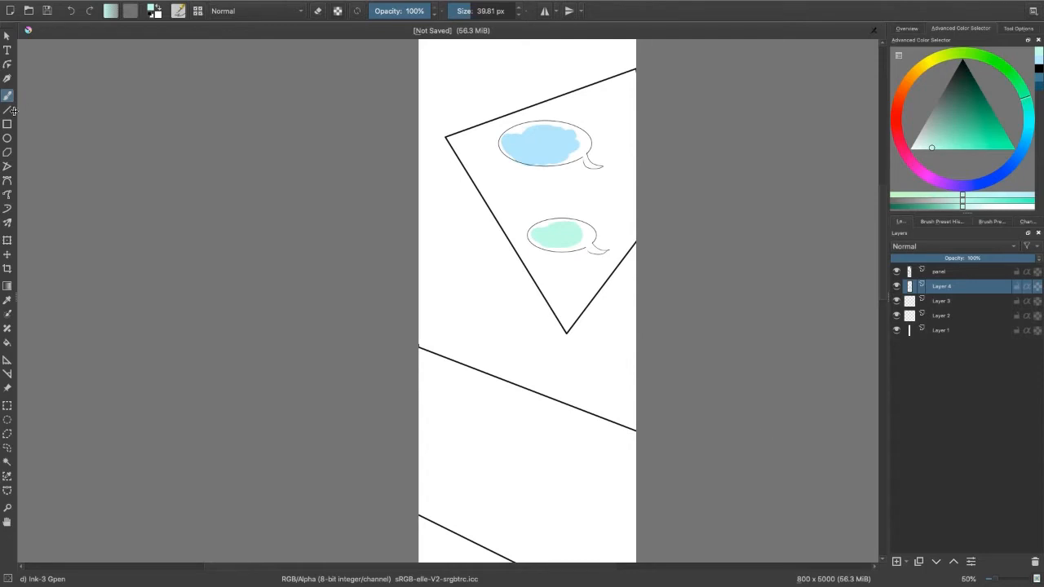
- Draw a freehand round balloon with a tail and a curved four-sided box with small dots below the slanted panel, in black at 3.68 px
click(978, 102)
click(967, 79)
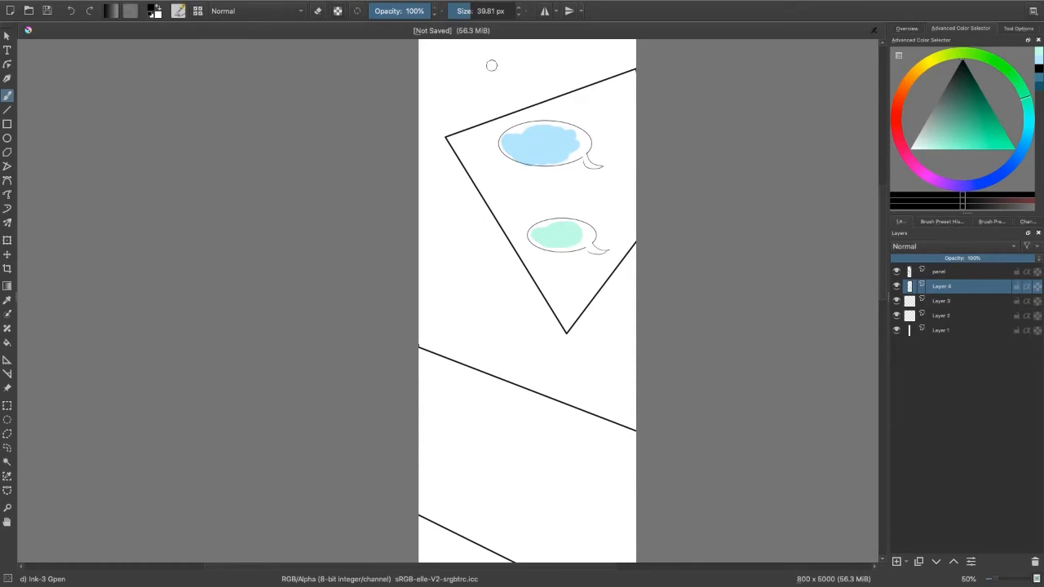
drag(462, 15, 456, 23)
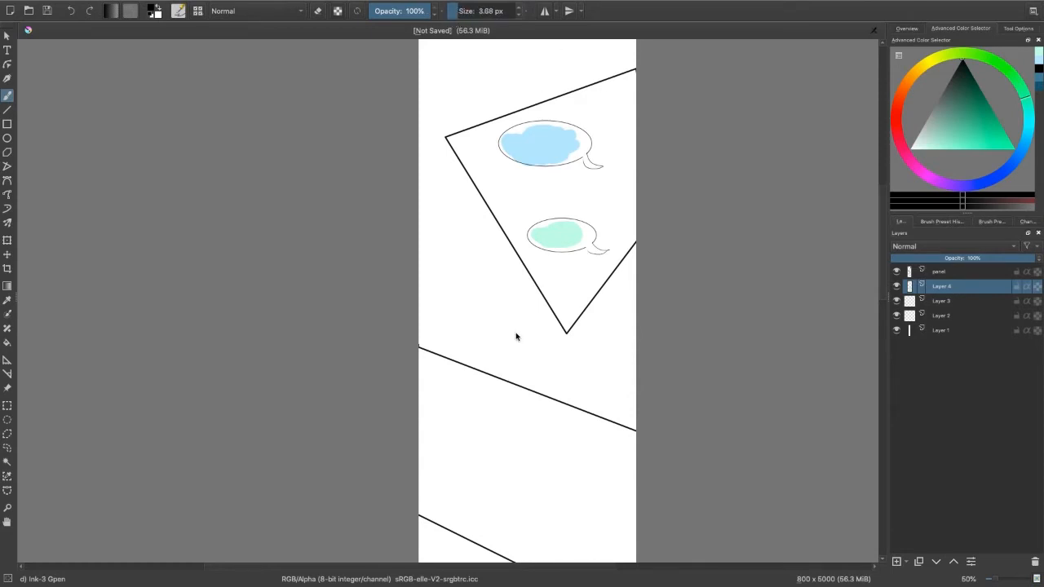
mouse_move(512, 312)
mouse_down()
mouse_move(433, 364)
mouse_move(513, 344)
mouse_move(551, 382)
mouse_move(521, 350)
mouse_move(509, 326)
mouse_up()
mouse_move(503, 419)
mouse_down()
mouse_move(530, 499)
mouse_move(573, 441)
mouse_move(515, 422)
mouse_up()
drag(583, 518, 592, 520)
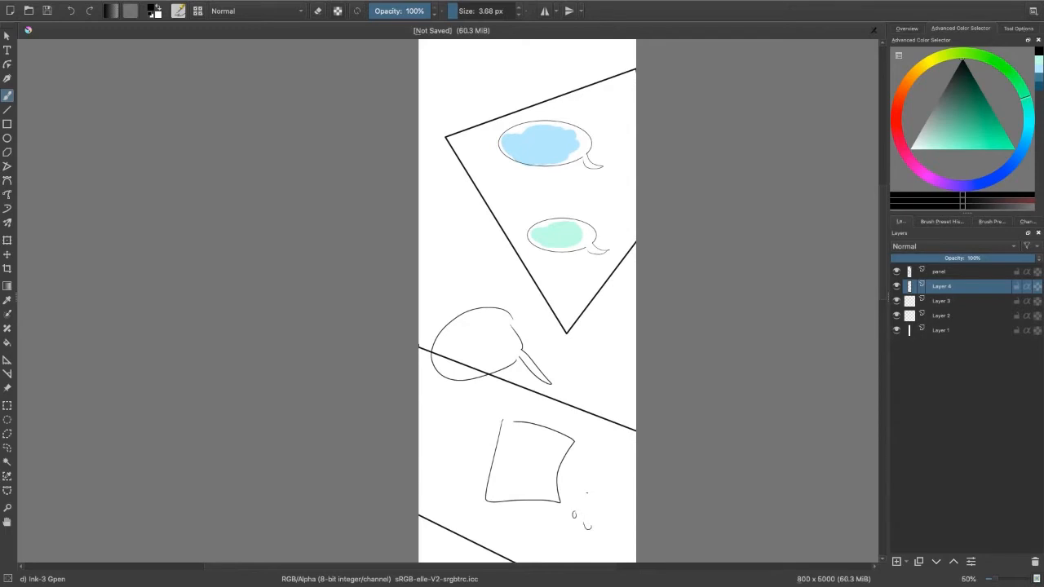
- Draw a test ellipse between the first panel and the slanted panel on Layer 4 and undo it
click(910, 29)
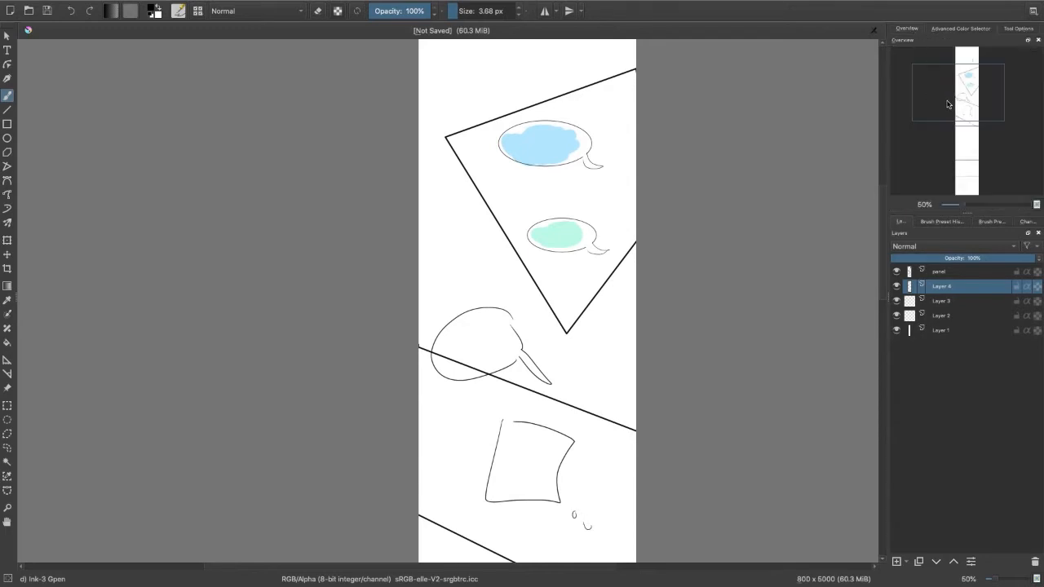
drag(956, 76, 961, 68)
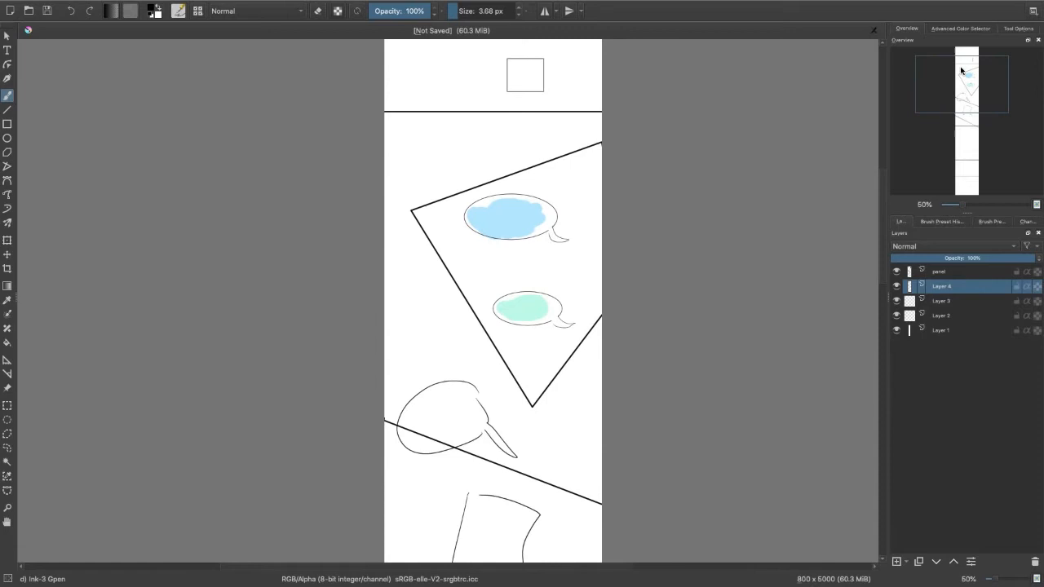
click(8, 137)
mouse_move(431, 136)
mouse_down()
mouse_move(488, 167)
mouse_move(517, 163)
mouse_move(495, 184)
mouse_up()
key(ctrl+z)
- Draw a freehand round balloon with small dots and a round balloon with a tail in the panel below the crossing lines
scroll(581, 272, down, 5)
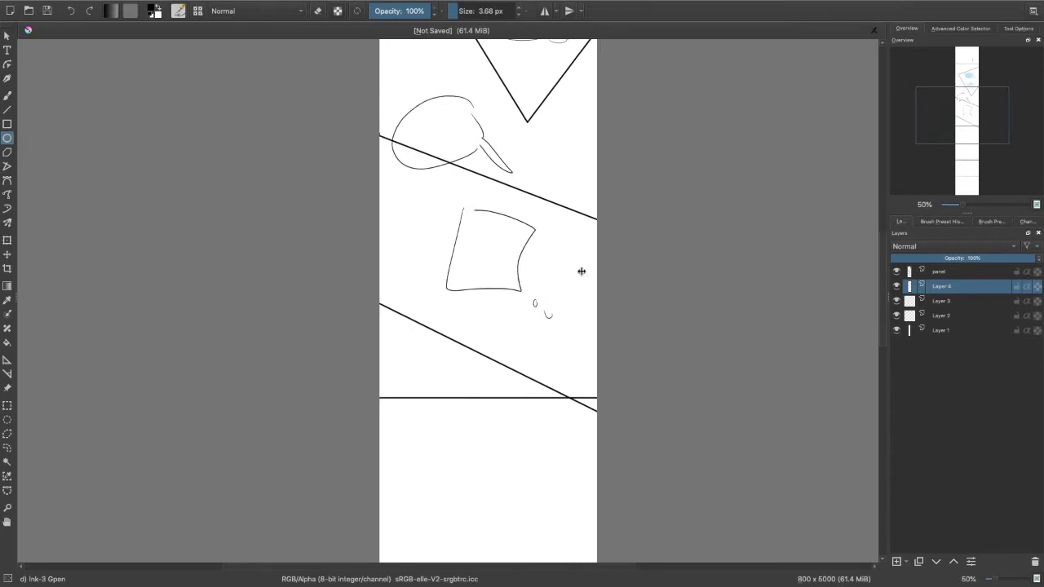
click(8, 95)
drag(956, 116, 952, 135)
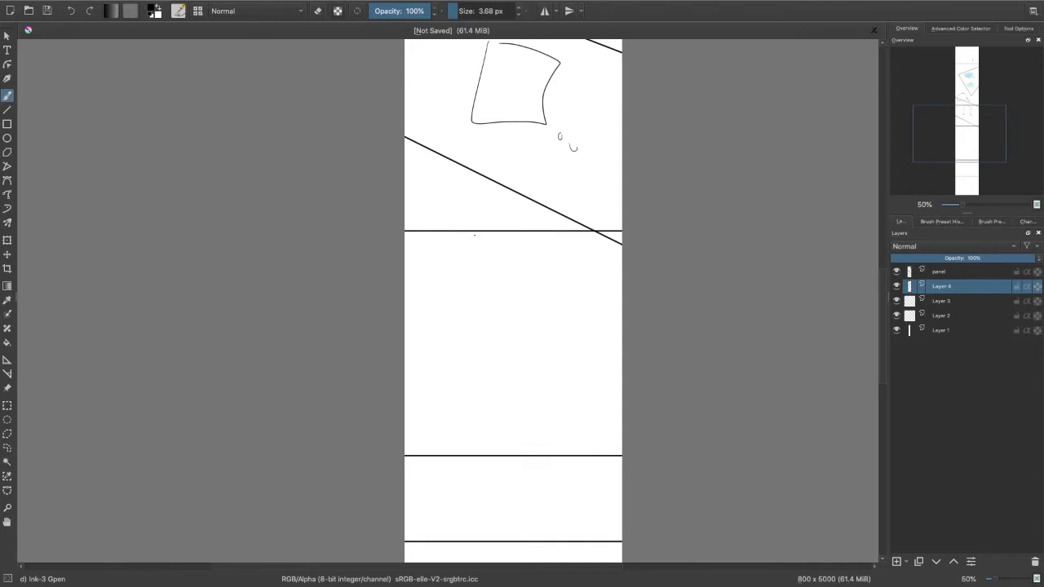
mouse_move(488, 240)
mouse_down()
mouse_move(475, 319)
mouse_move(481, 245)
mouse_up()
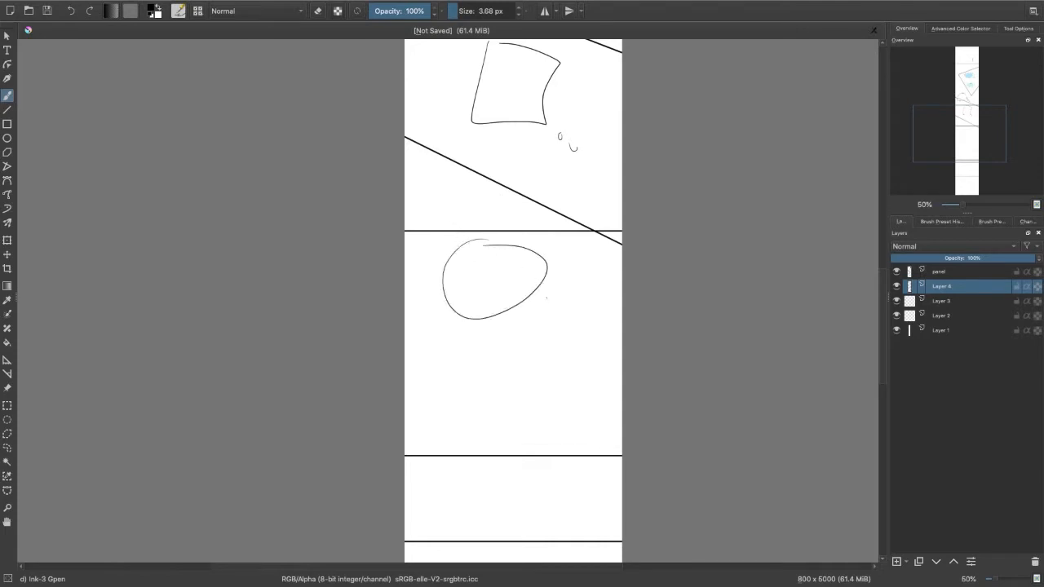
drag(547, 298, 545, 300)
mouse_move(555, 309)
mouse_down()
mouse_move(507, 363)
mouse_move(572, 387)
mouse_move(597, 416)
mouse_move(570, 385)
mouse_move(574, 341)
mouse_up()
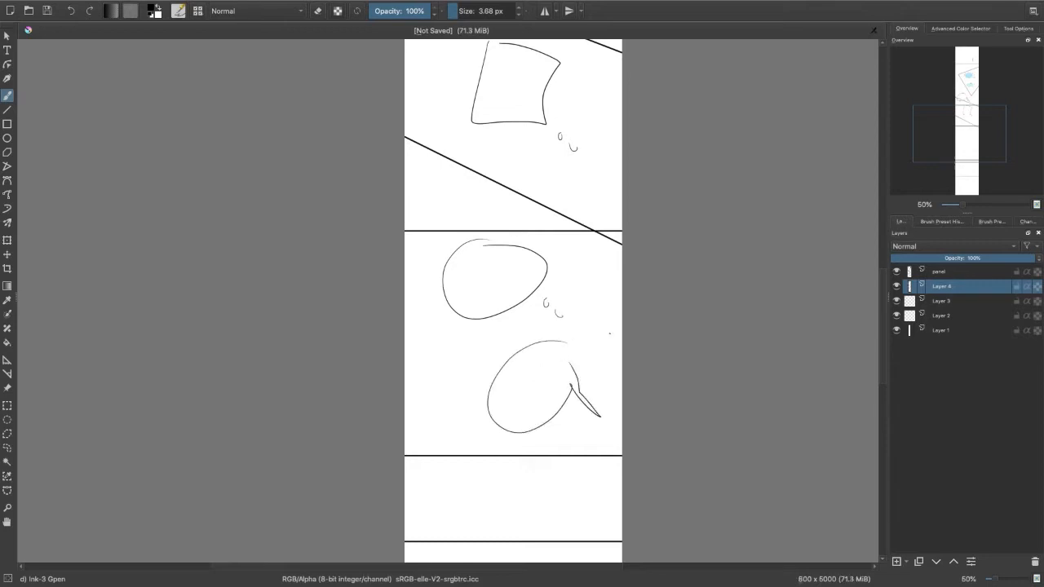
- Undo the freehand balloons and the curved four-sided box with its dots on Layer 4
key(ctrl+z)
key(ctrl+z)
key(ctrl+z)
key(ctrl+z)
key(ctrl+z)
key(ctrl+z)
key(ctrl+z)
key(ctrl+z)
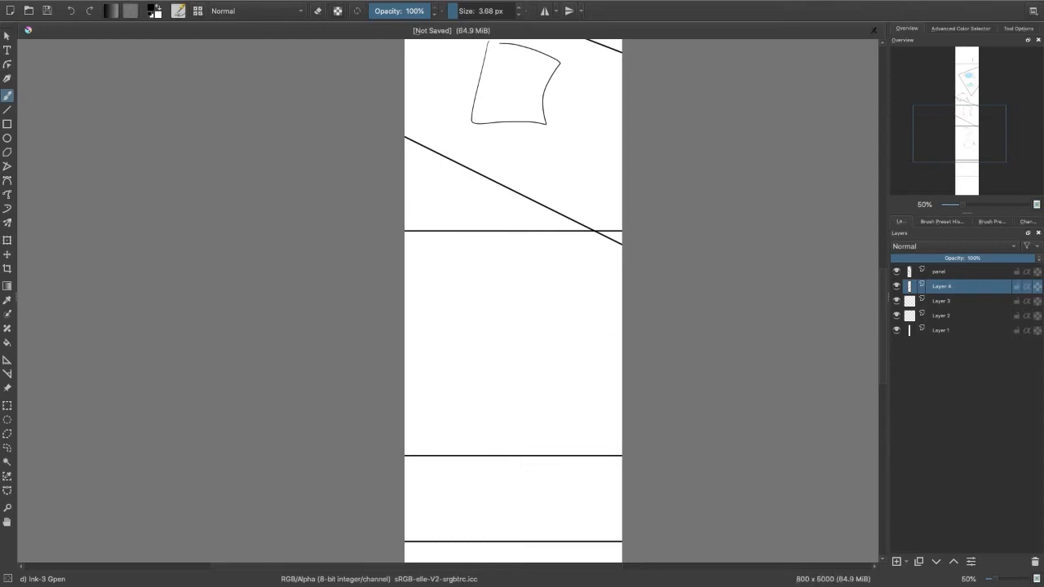
key(ctrl+z)
- Undo the coloured speech balloons in the slanted panel and the two small squares in the first panel
scroll(602, 333, up, 10)
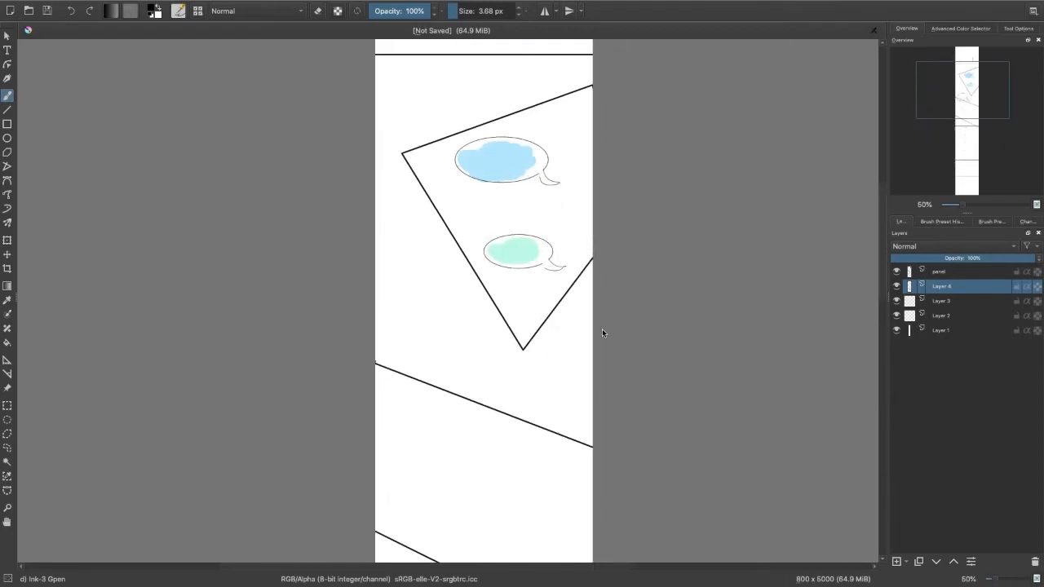
key(ctrl+z)
key(ctrl+z)
key(ctrl+z)
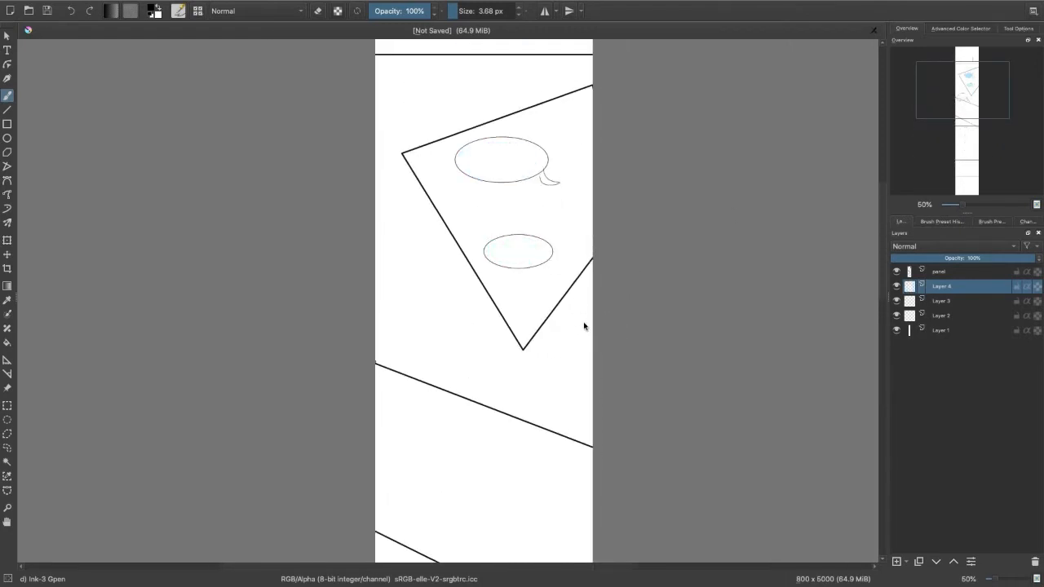
key(ctrl+z)
key(ctrl+z)
key(ctrl+z)
drag(986, 91, 991, 59)
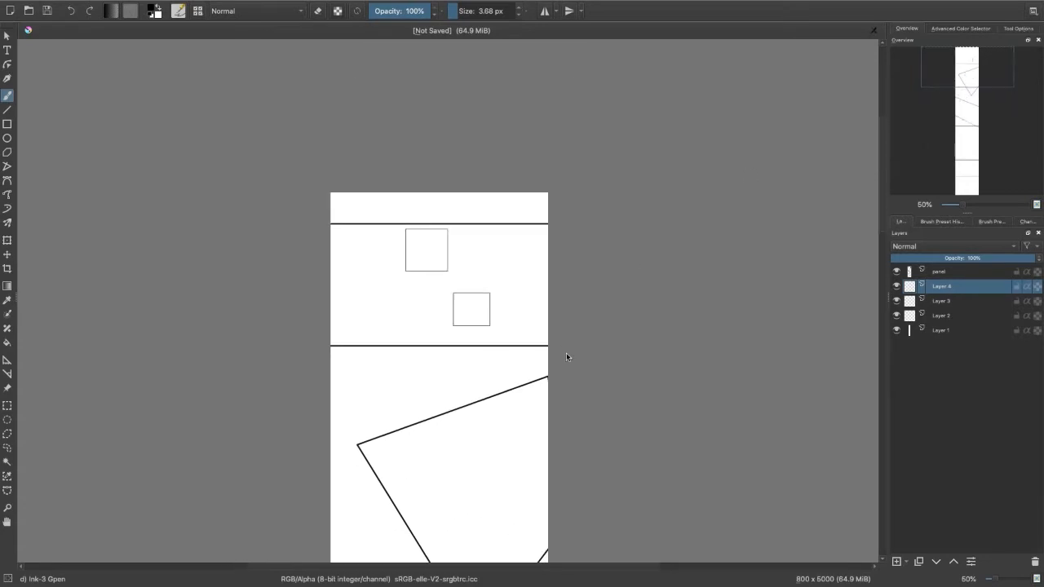
key(ctrl+z)
key(ctrl+z)
mouse_move(191, 4)
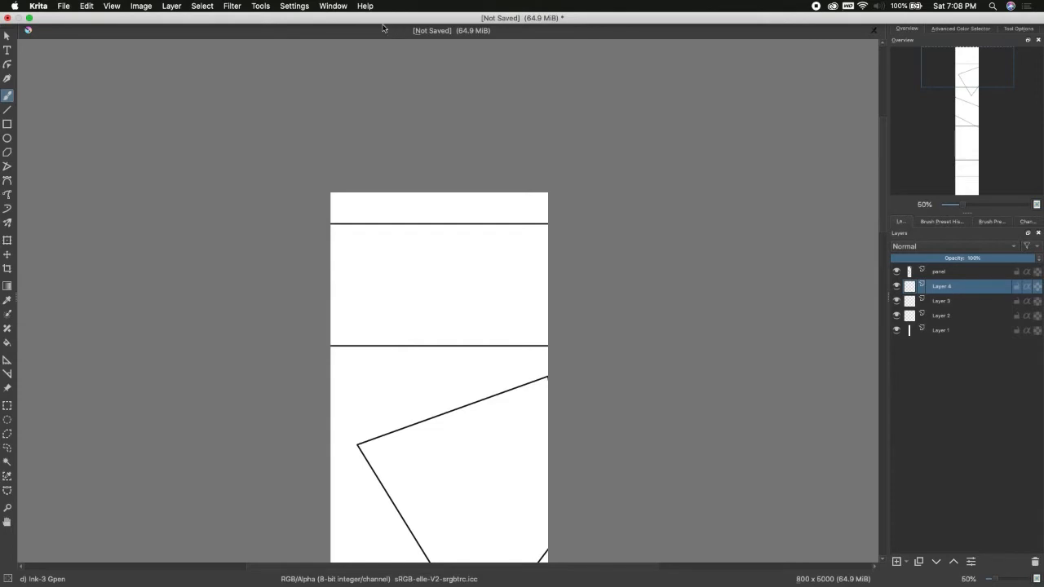
click(261, 7)
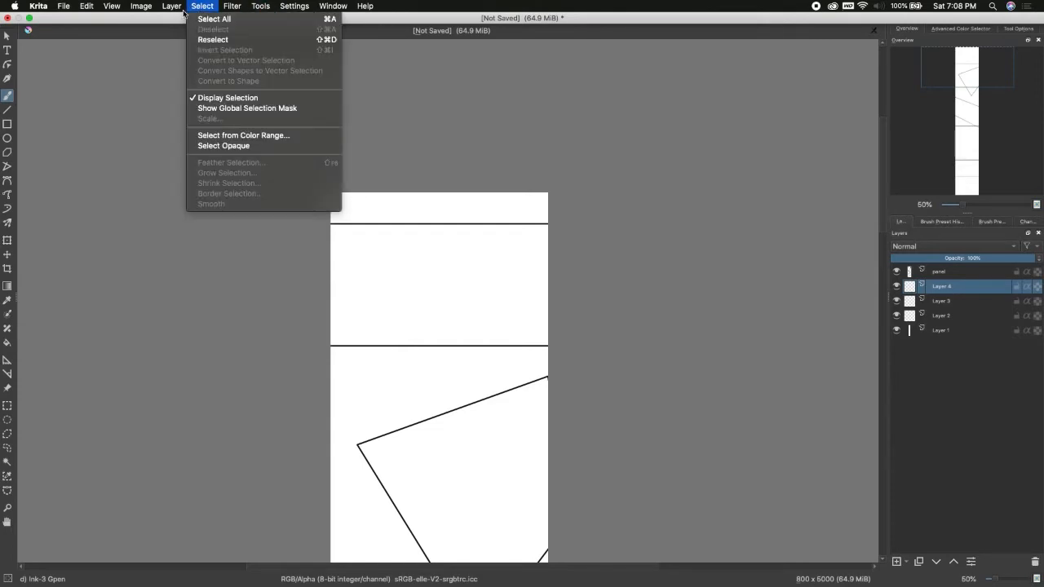
mouse_move(173, 10)
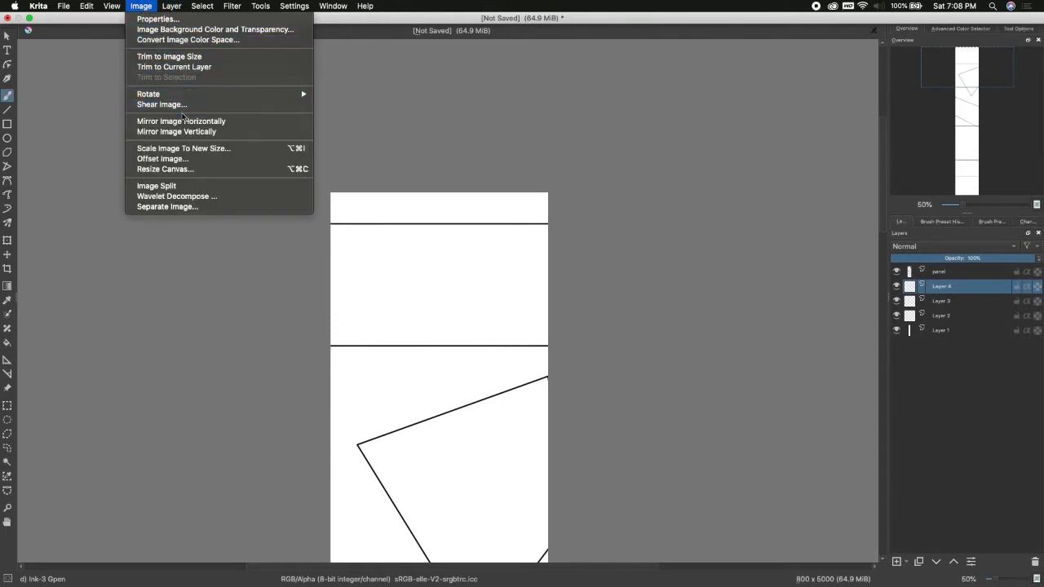
mouse_move(117, 12)
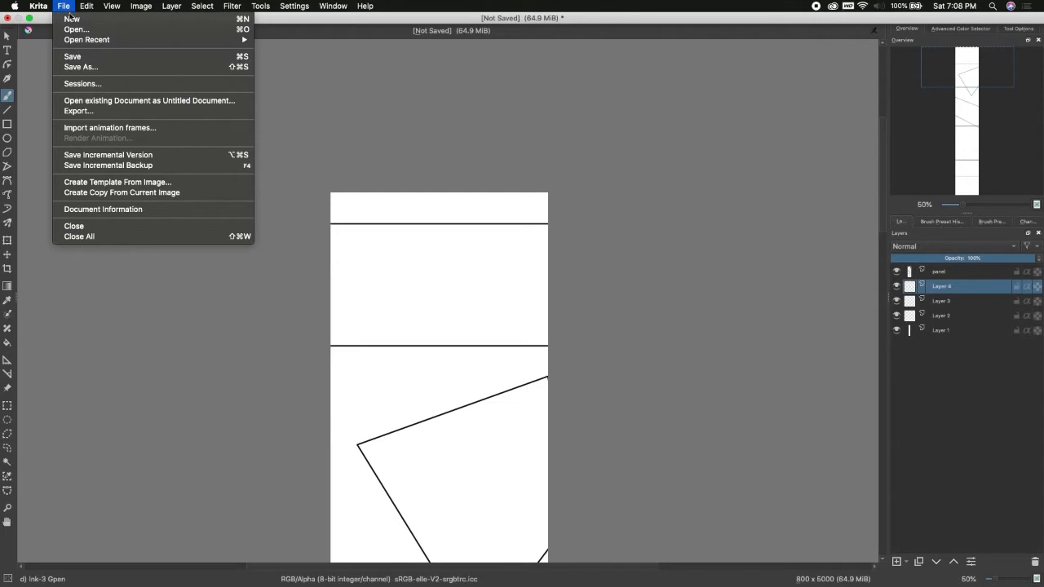
mouse_move(267, 14)
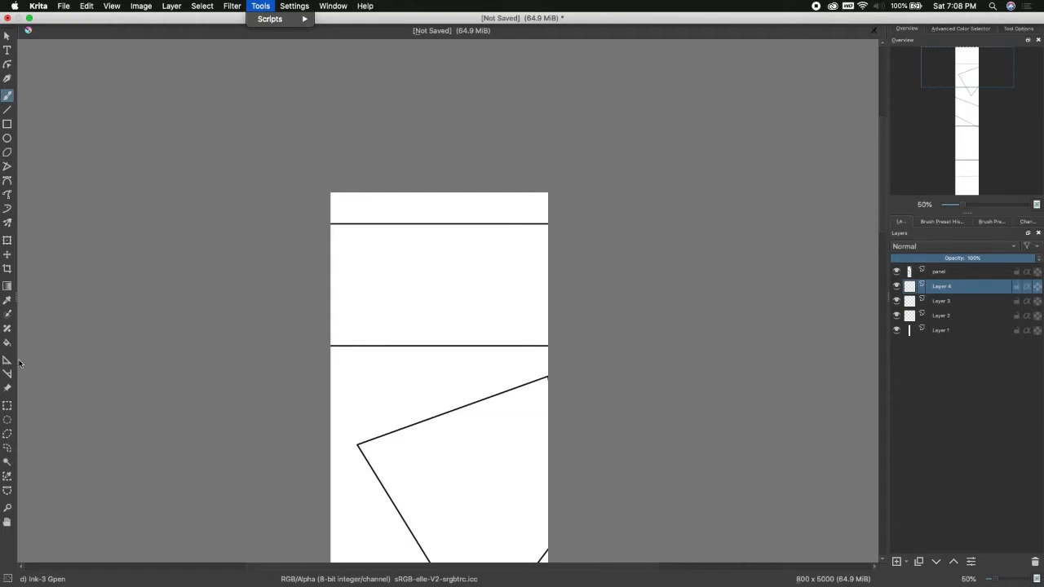
- Apply a diagonal black gradient with the Gradient tool across the first panel on Layer 4 and undo it
click(11, 287)
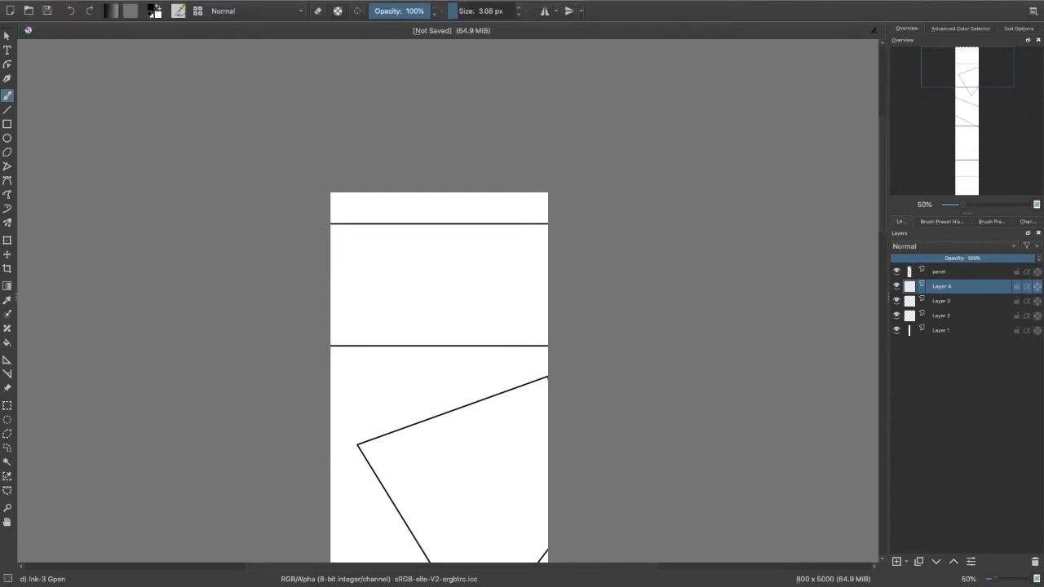
click(8, 287)
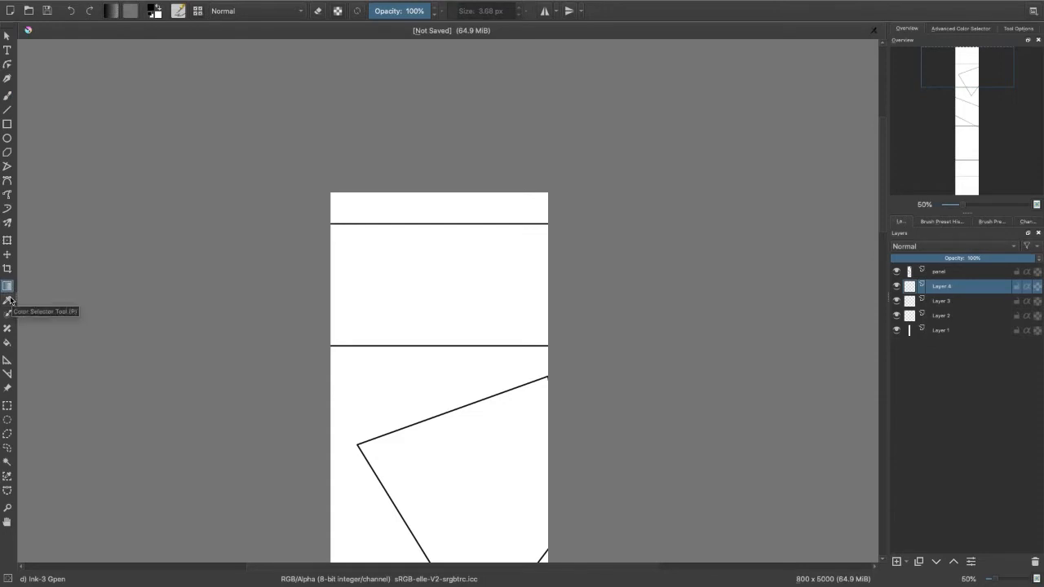
drag(400, 266, 450, 294)
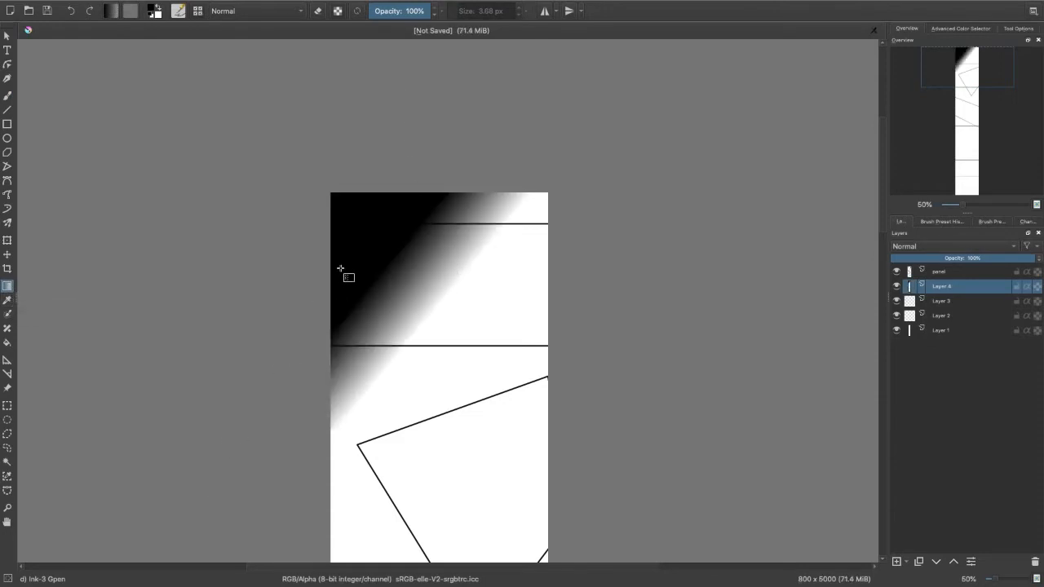
key(ctrl+z)
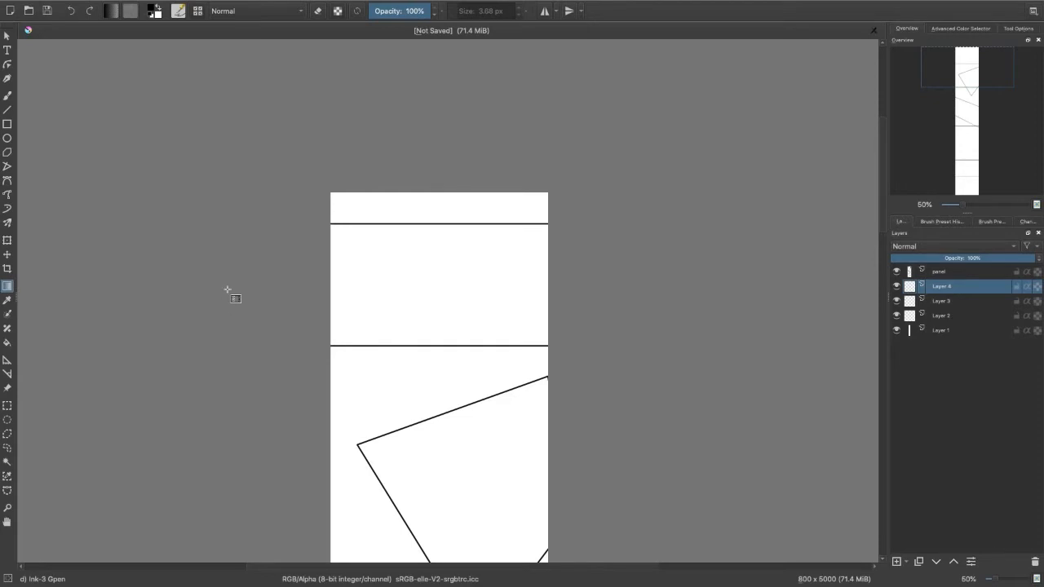
- Draw a small blue test blob over the first panel's lower border on Layer 4 and undo it
drag(964, 205, 959, 205)
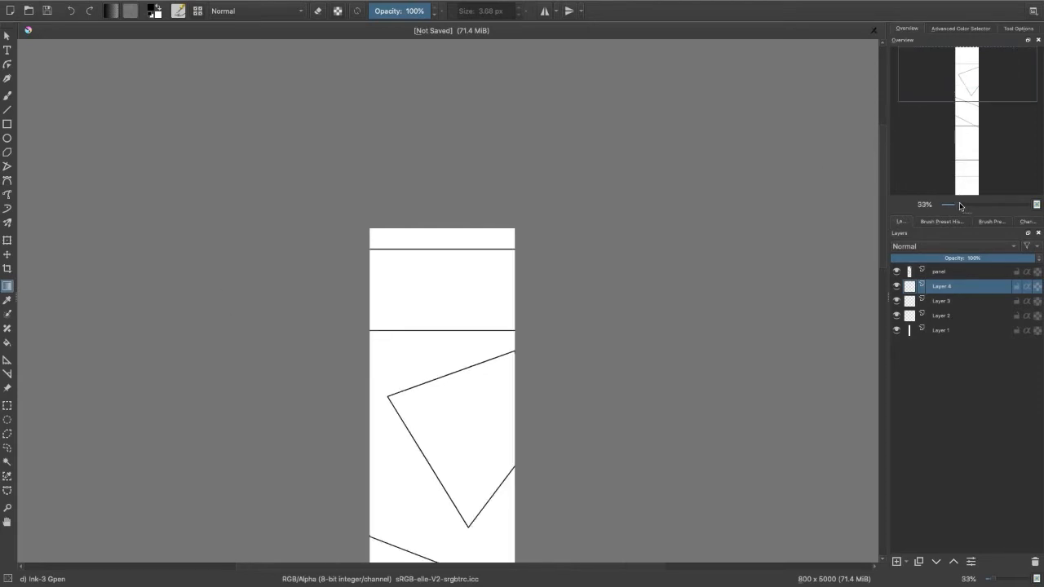
drag(978, 75, 785, 97)
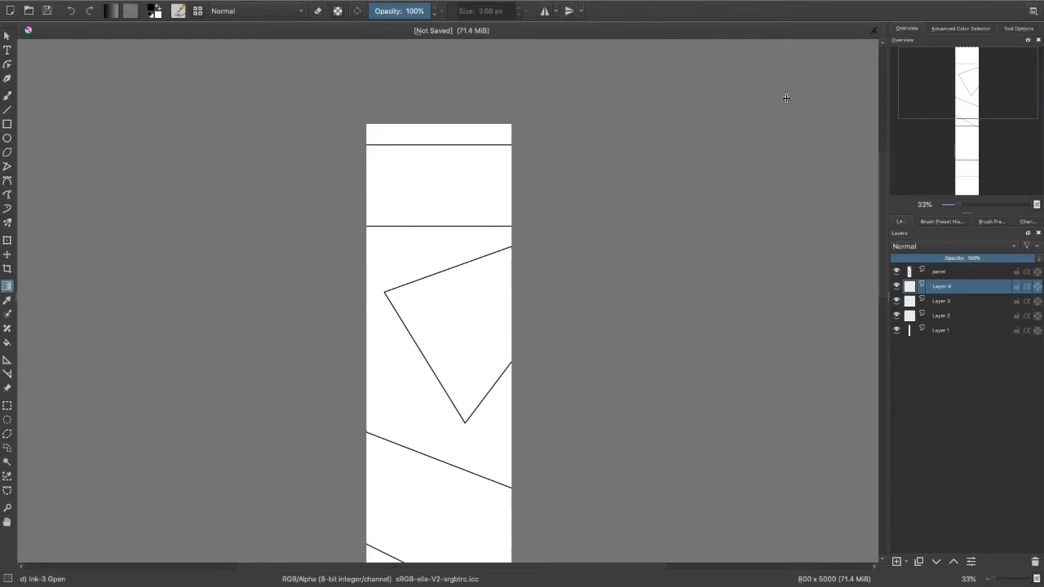
drag(459, 221, 455, 234)
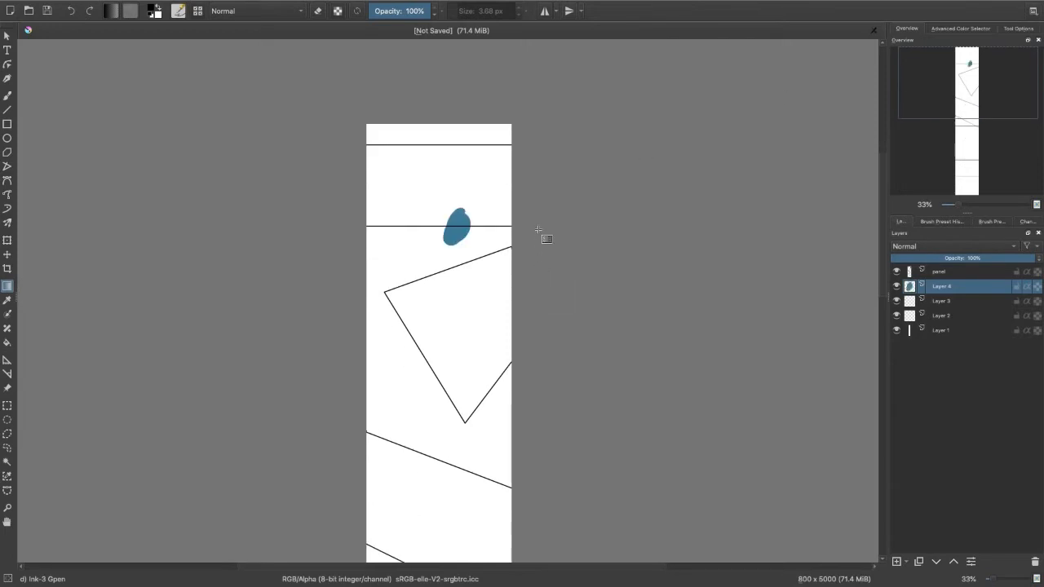
key(ctrl+z)
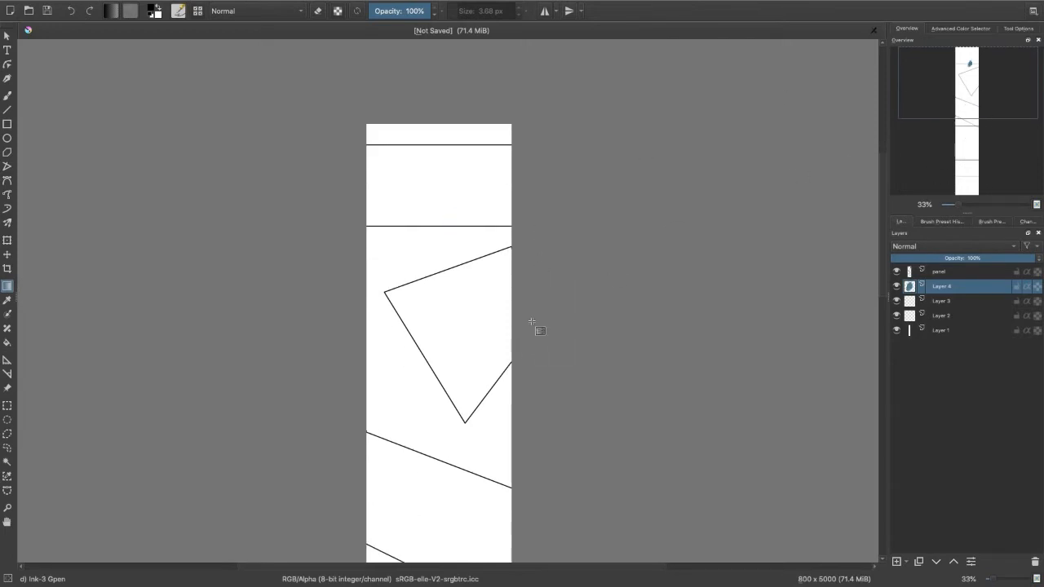
mouse_move(979, 83)
mouse_down()
mouse_move(981, 170)
mouse_move(975, 86)
mouse_move(971, 98)
mouse_move(981, 106)
mouse_move(994, 52)
mouse_up()
- Brush a teal test scribble inside the first panel on the panel layer, shift the brush hue to blue, and undo the scribble
click(947, 270)
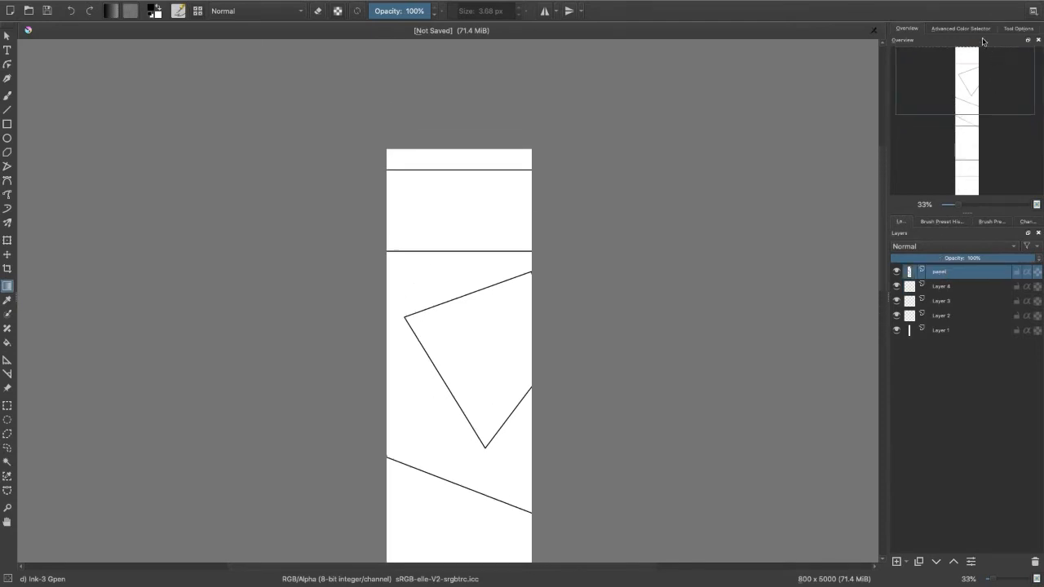
click(14, 94)
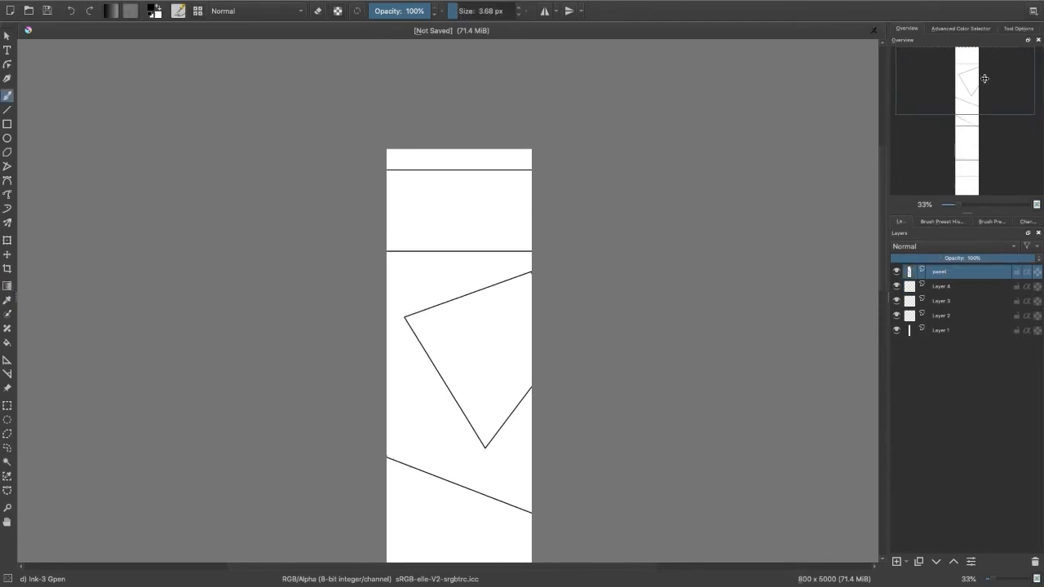
drag(987, 89, 981, 58)
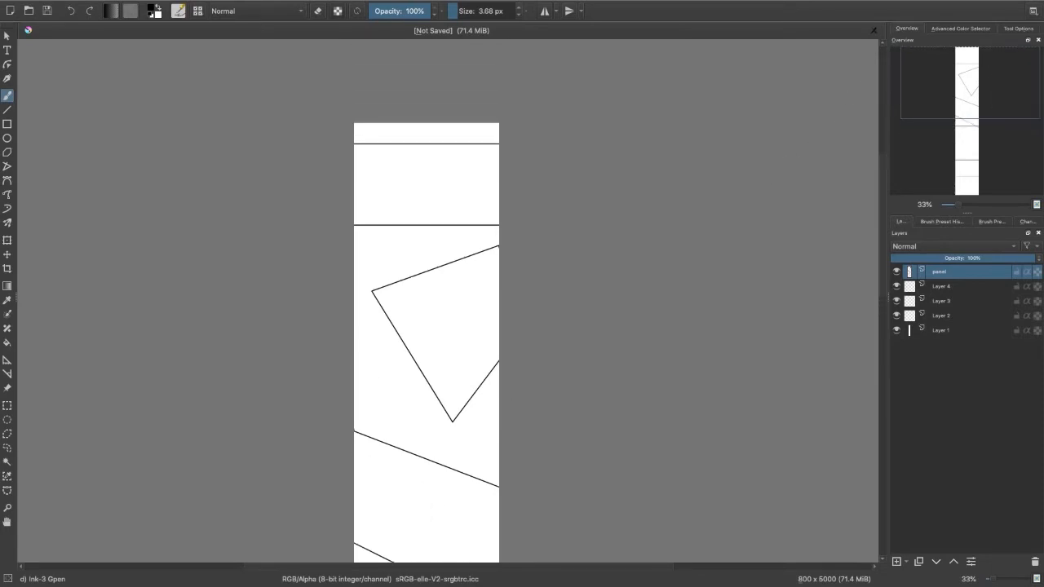
click(960, 27)
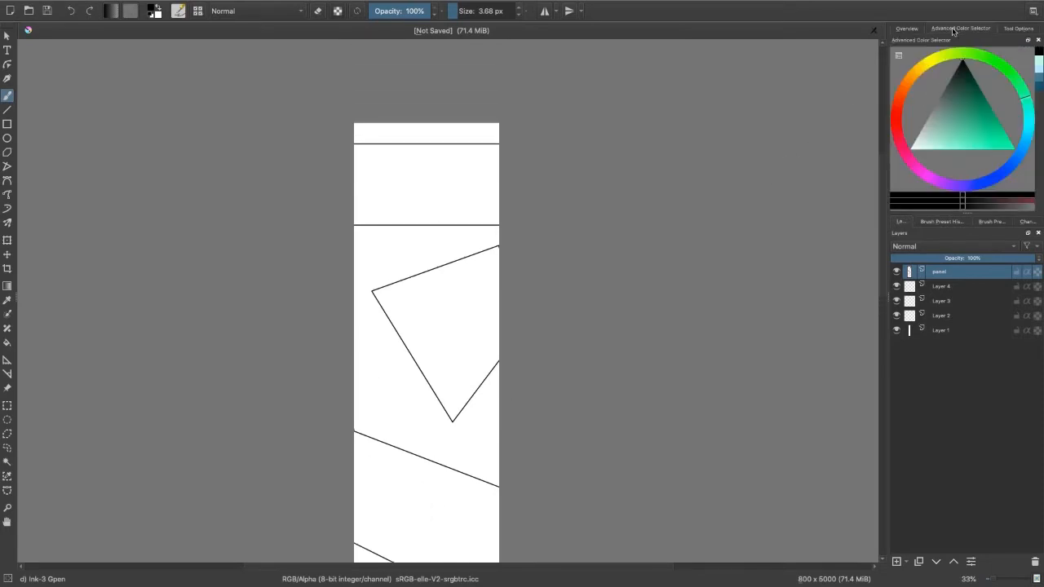
click(974, 128)
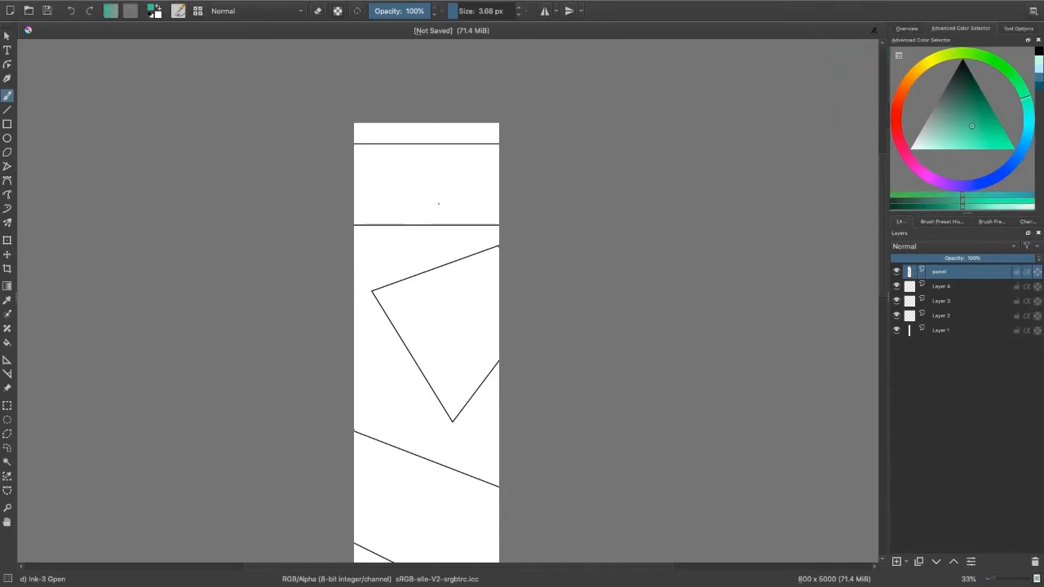
drag(400, 166, 466, 206)
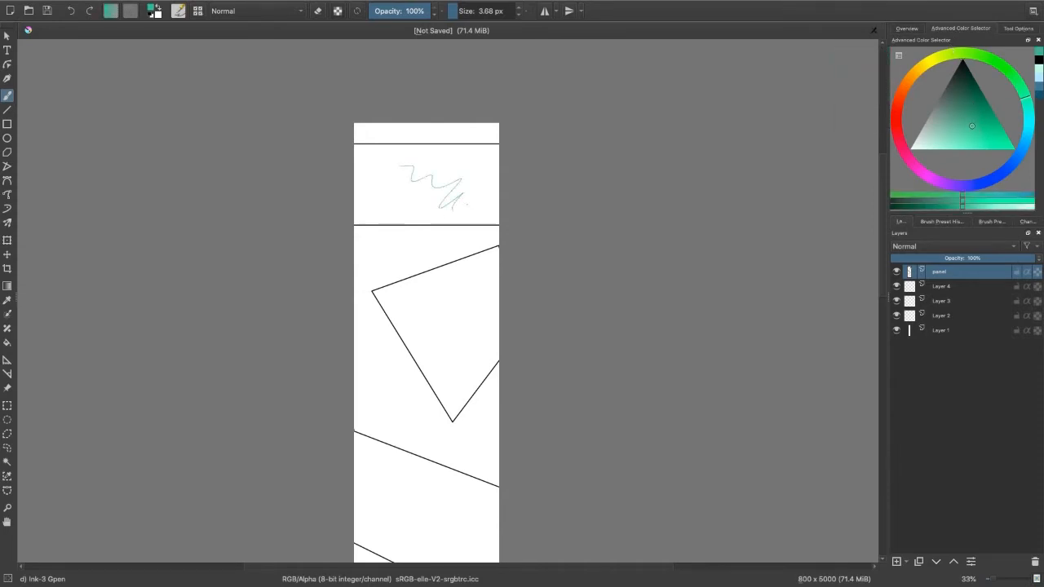
click(1021, 140)
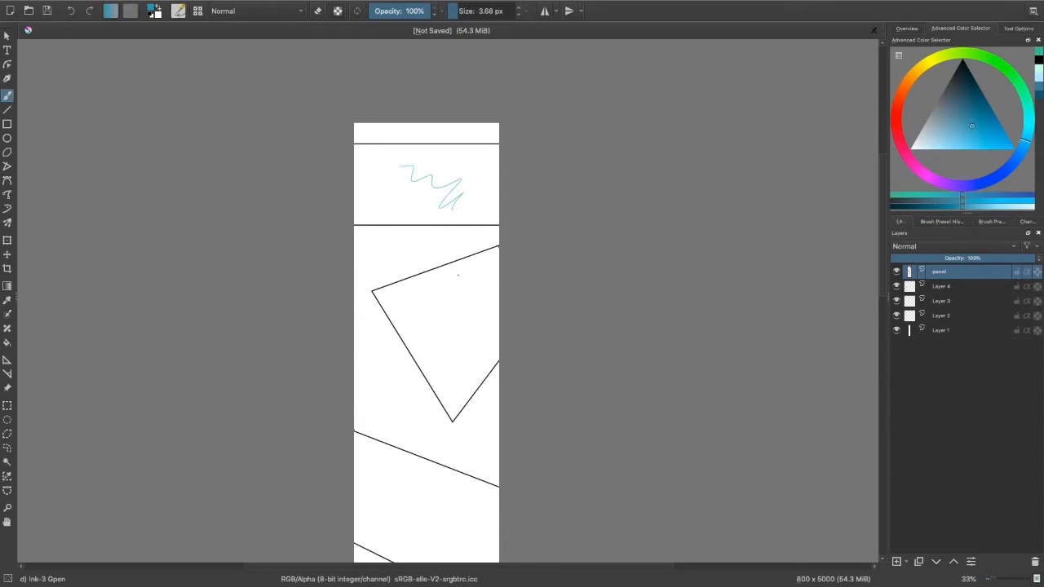
key(ctrl+z)
- Duplicate the panel layer, pick a slightly more muted blue for the brush, and make the copy the active layer
mouse_move(968, 329)
click(920, 563)
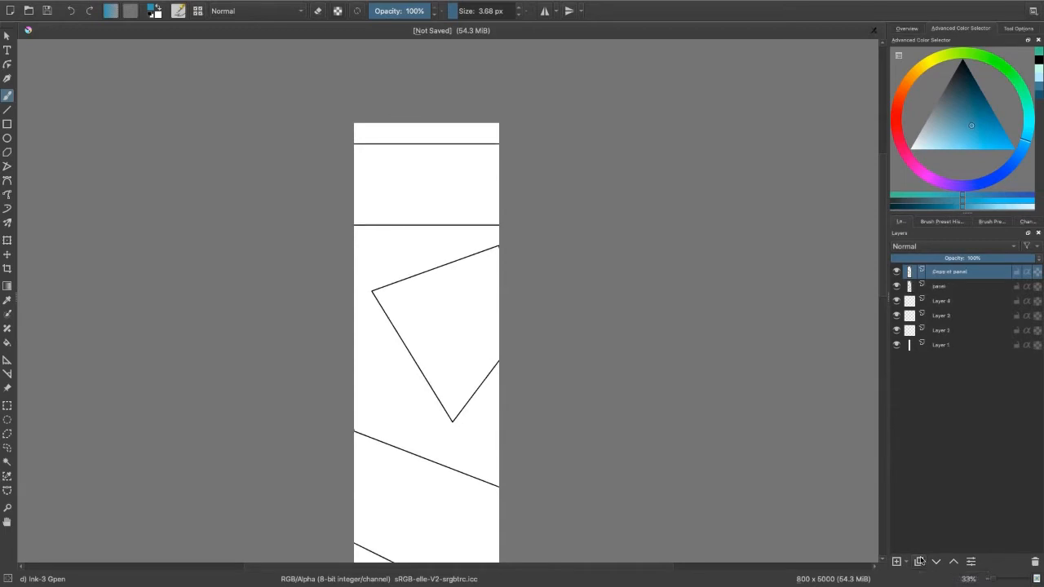
click(944, 288)
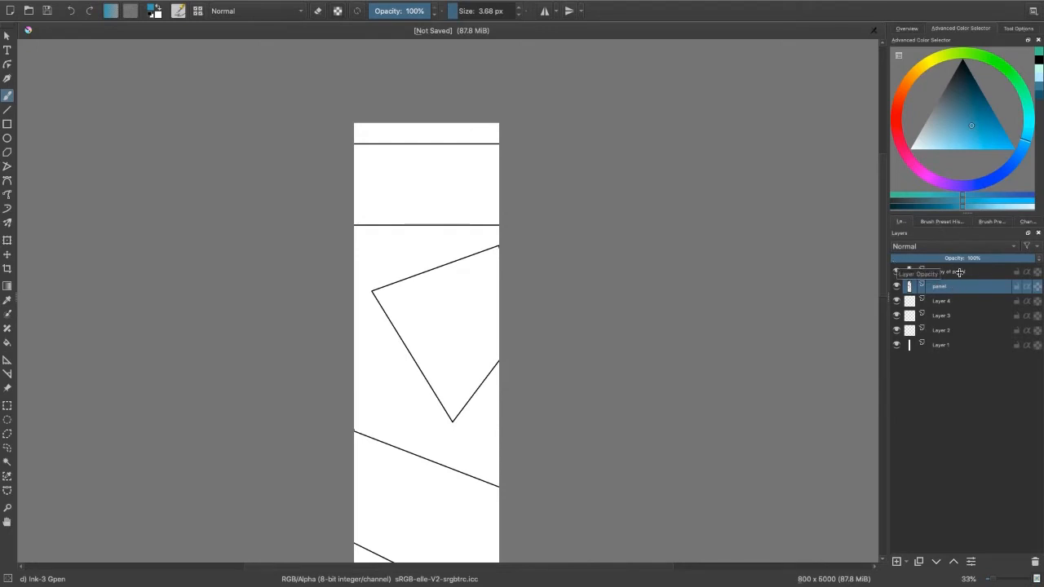
drag(973, 104, 967, 130)
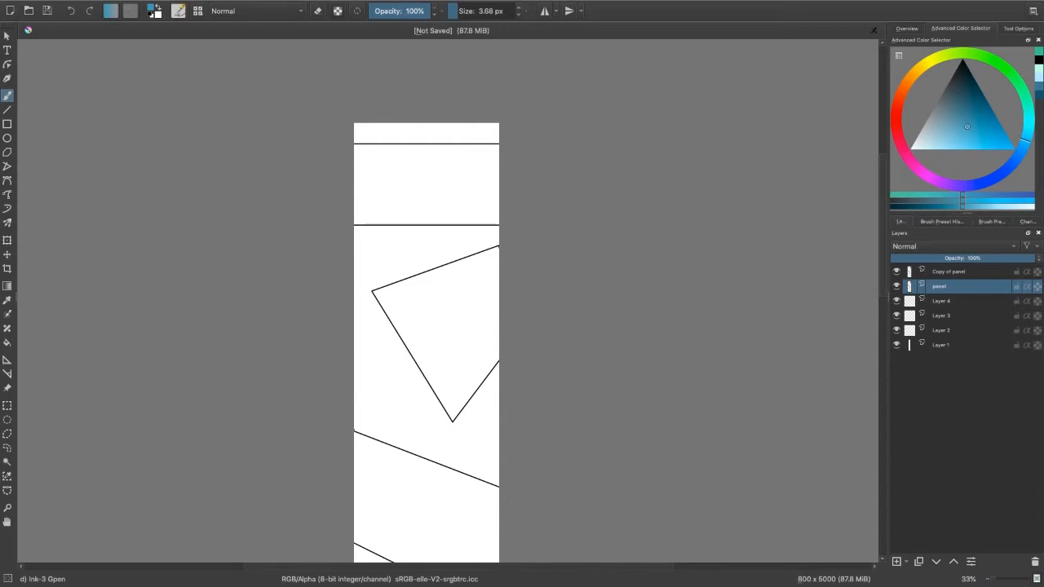
mouse_move(1022, 287)
mouse_move(269, 5)
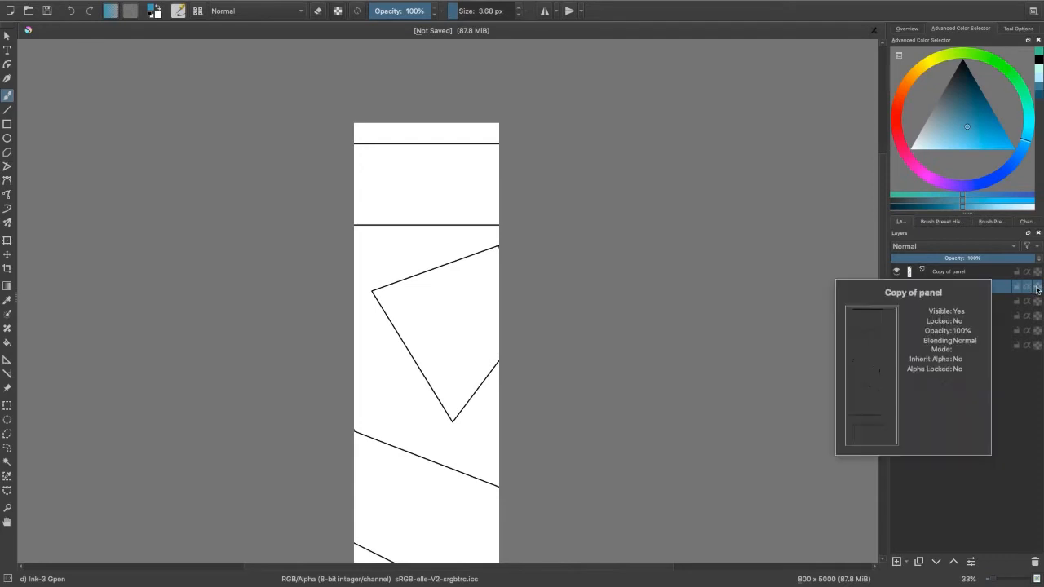
click(970, 275)
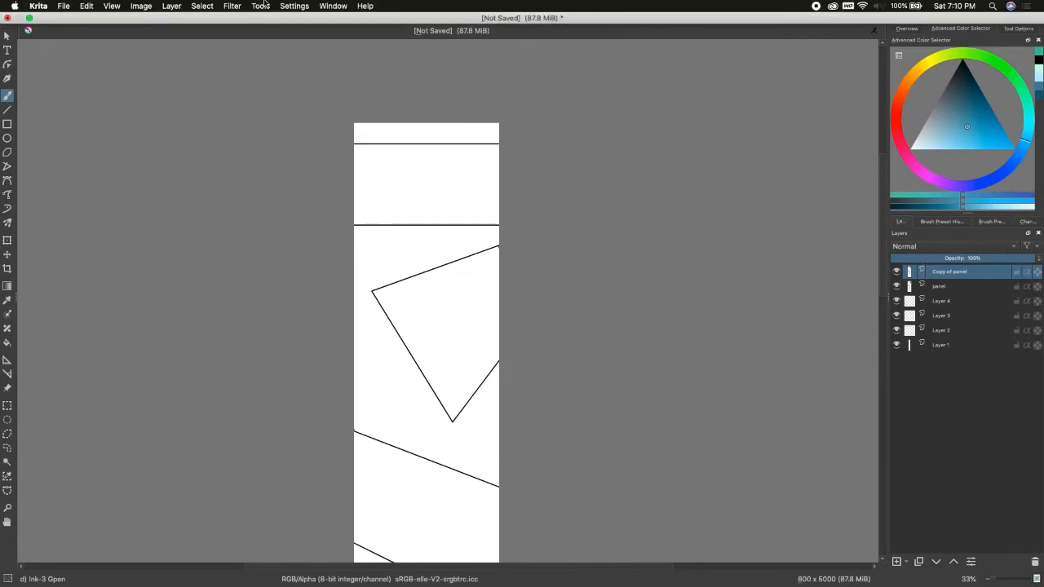
click(261, 7)
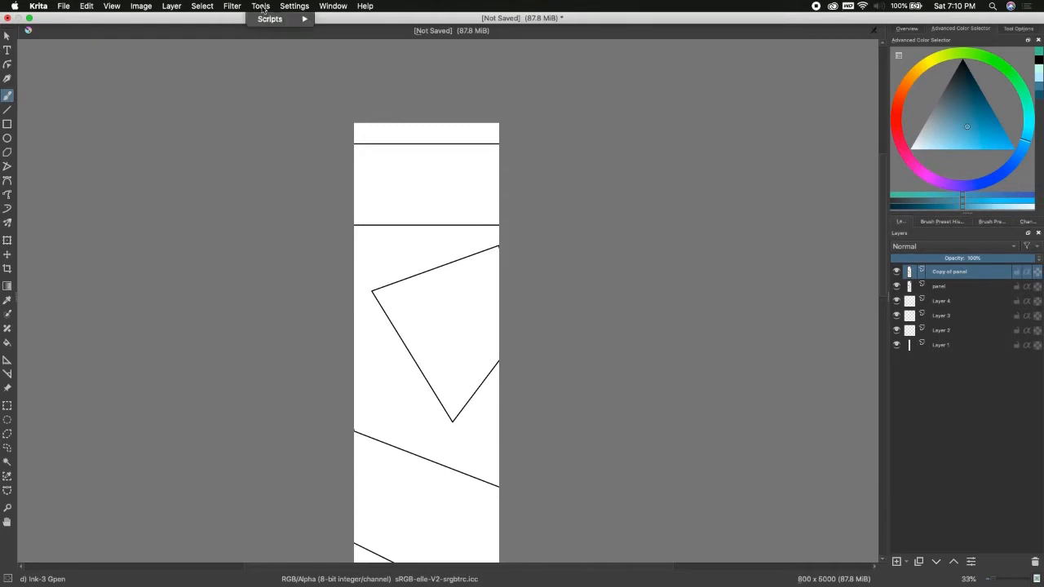
mouse_move(235, 10)
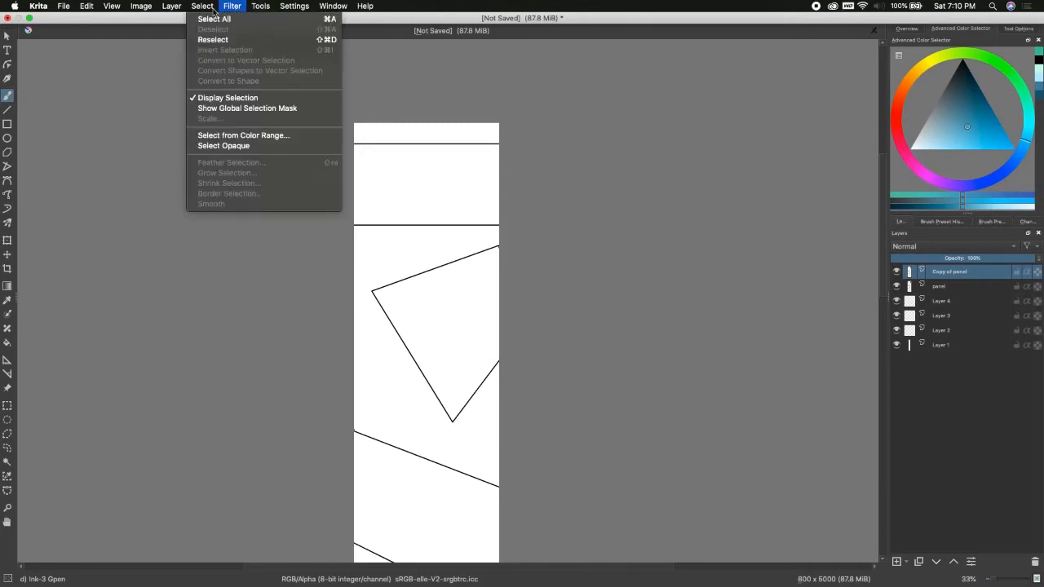
mouse_move(173, 10)
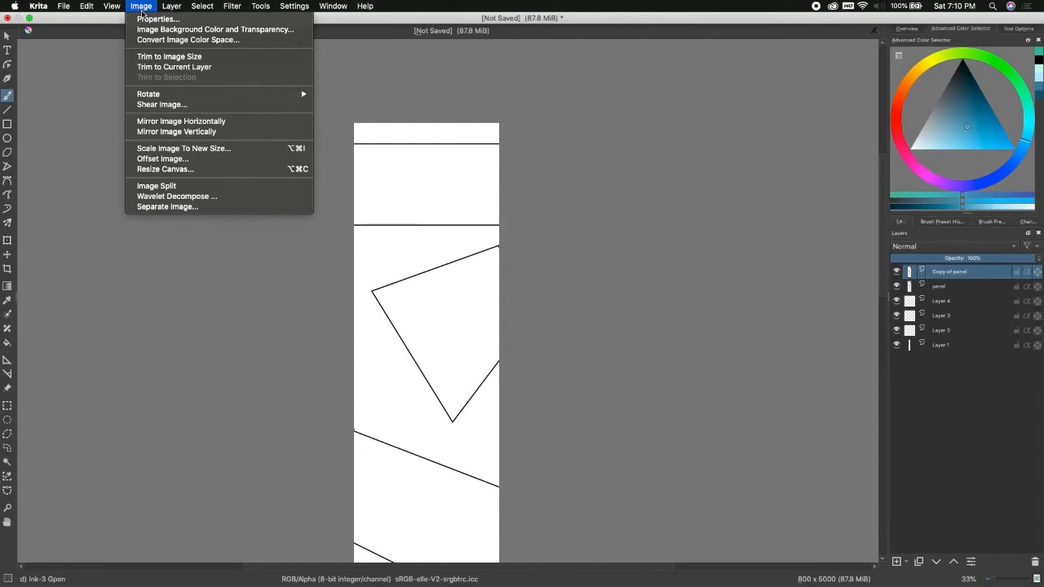
mouse_move(93, 9)
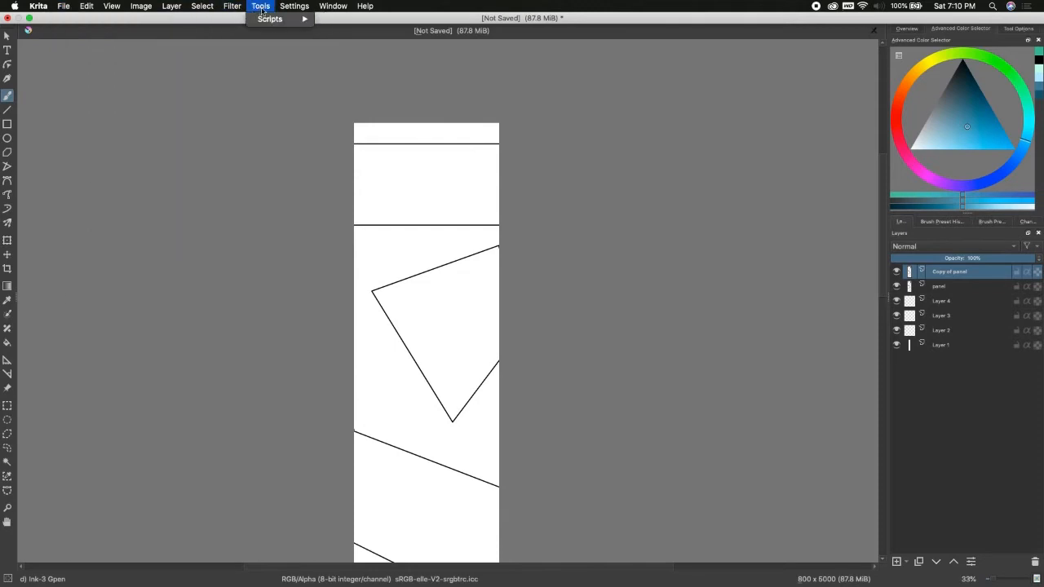
mouse_move(294, 8)
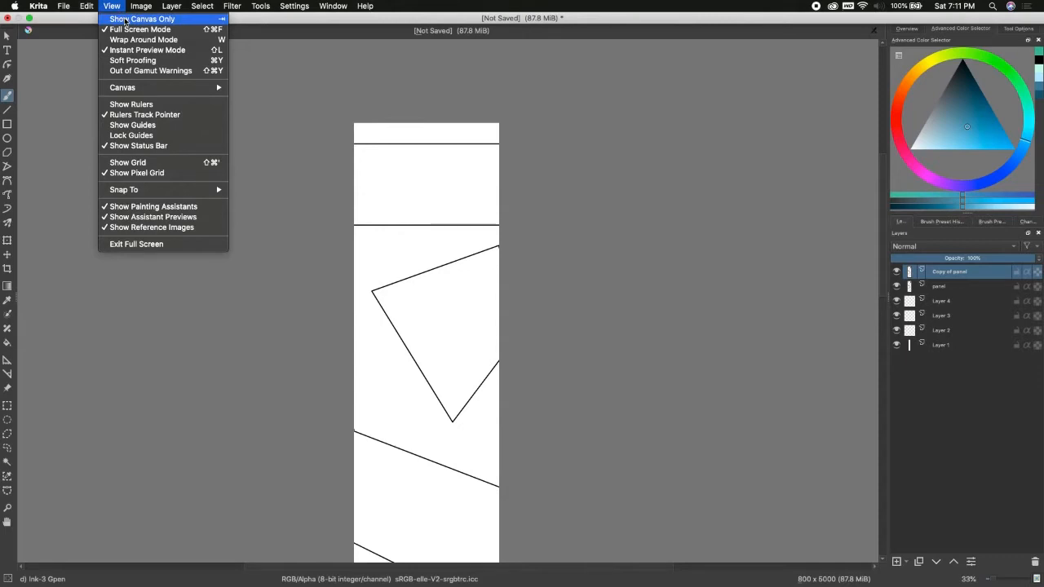
click(89, 12)
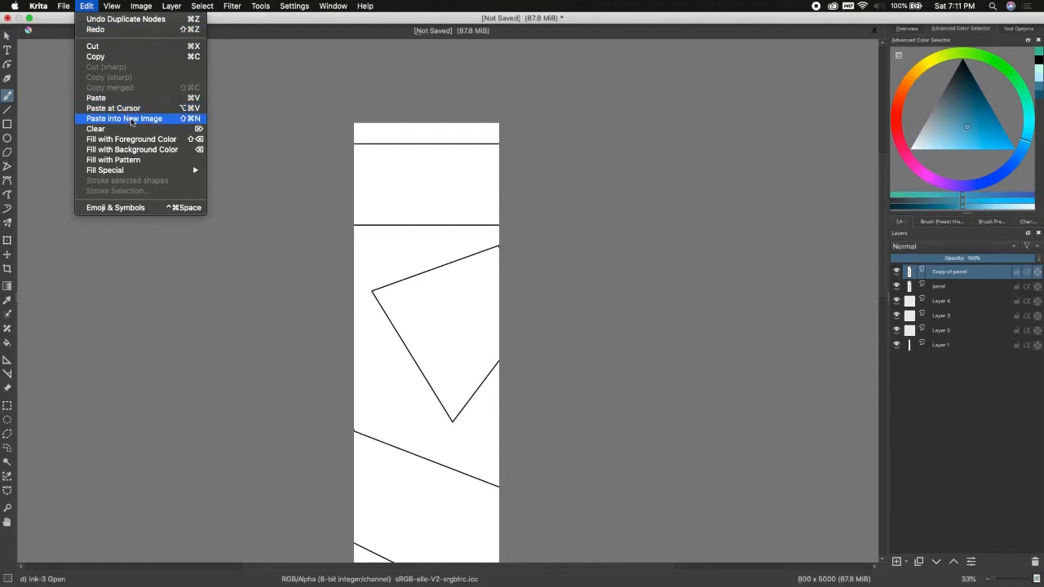
mouse_move(64, 7)
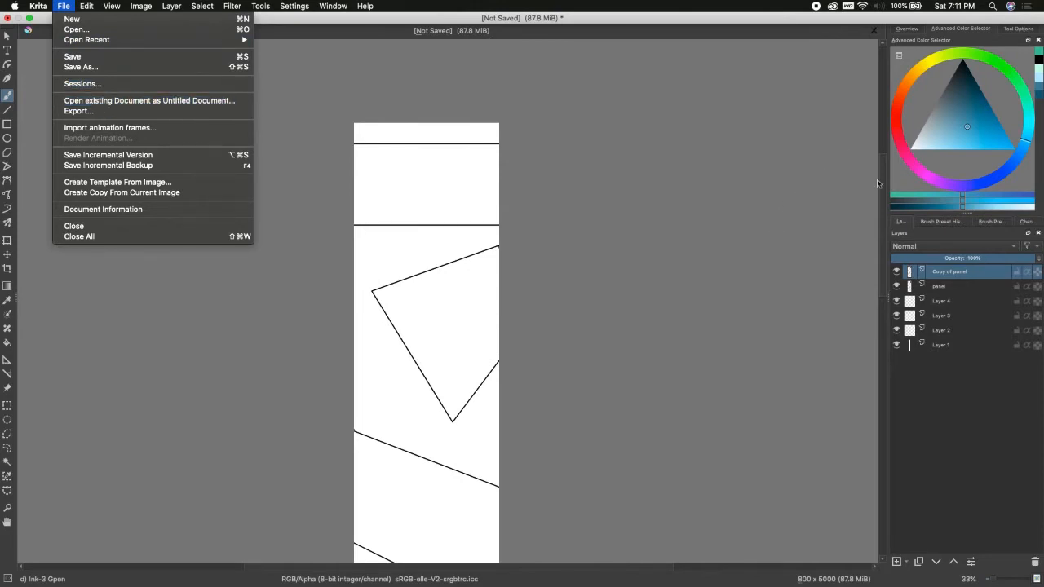
click(798, 193)
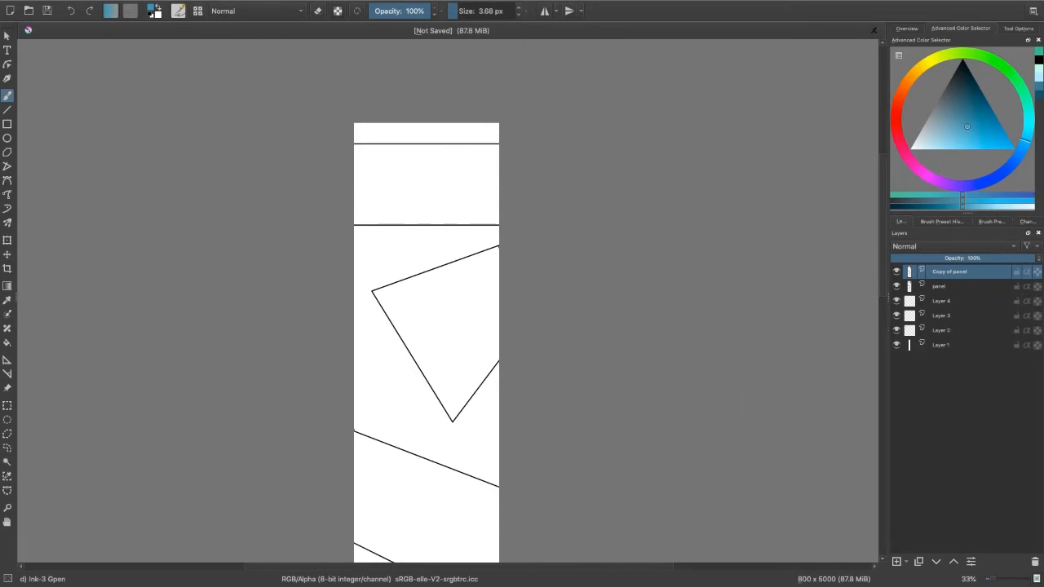
- Add a colorize mask to the Copy of panel layer and scribble light blue in the first panel and darker blue in the slanted panel
click(11, 315)
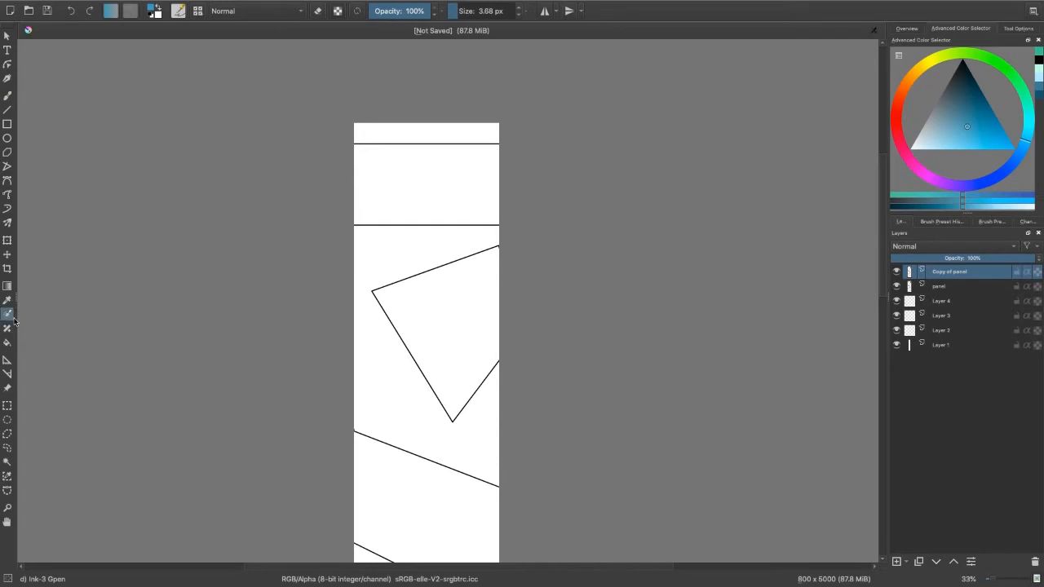
click(461, 186)
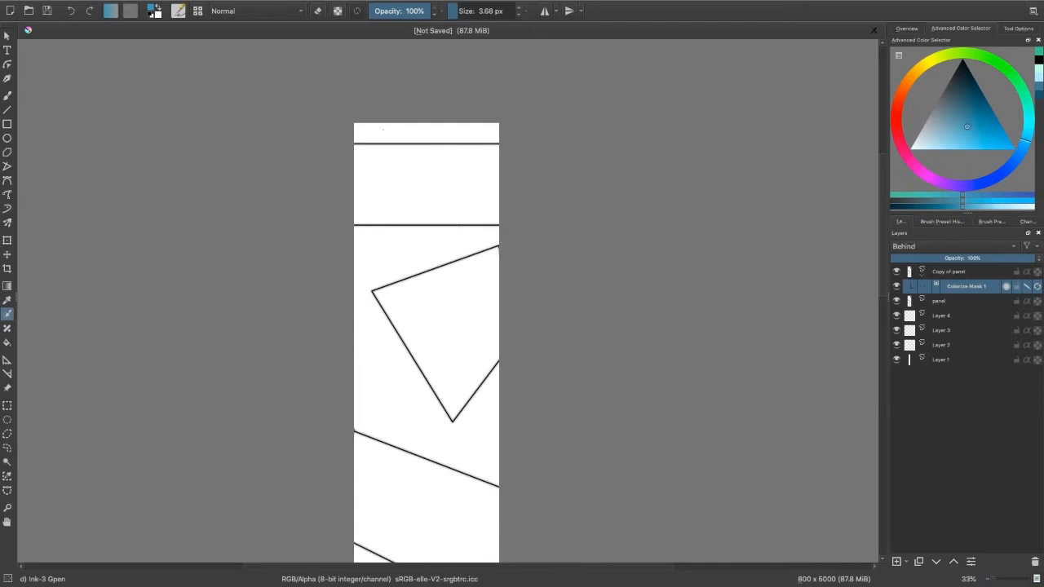
mouse_move(402, 168)
mouse_down()
mouse_move(452, 173)
mouse_move(461, 197)
mouse_up()
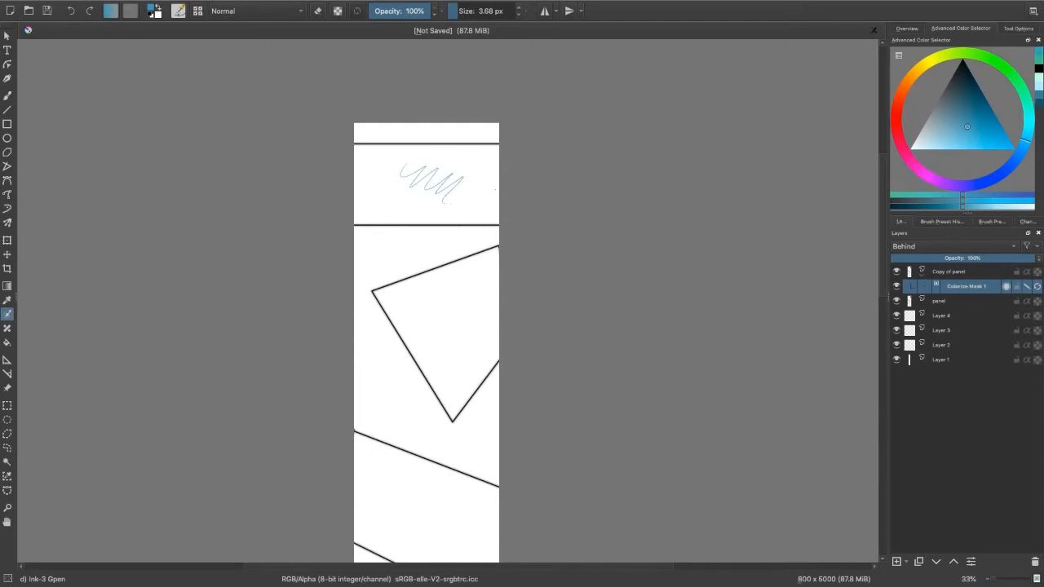
click(1009, 166)
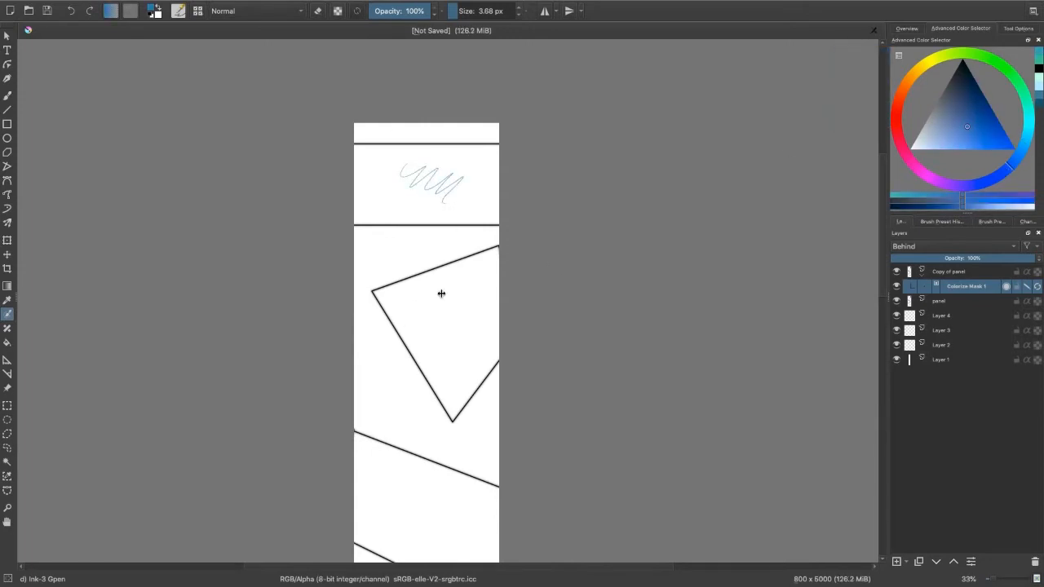
mouse_move(439, 311)
mouse_down()
mouse_move(465, 295)
mouse_move(476, 338)
mouse_up()
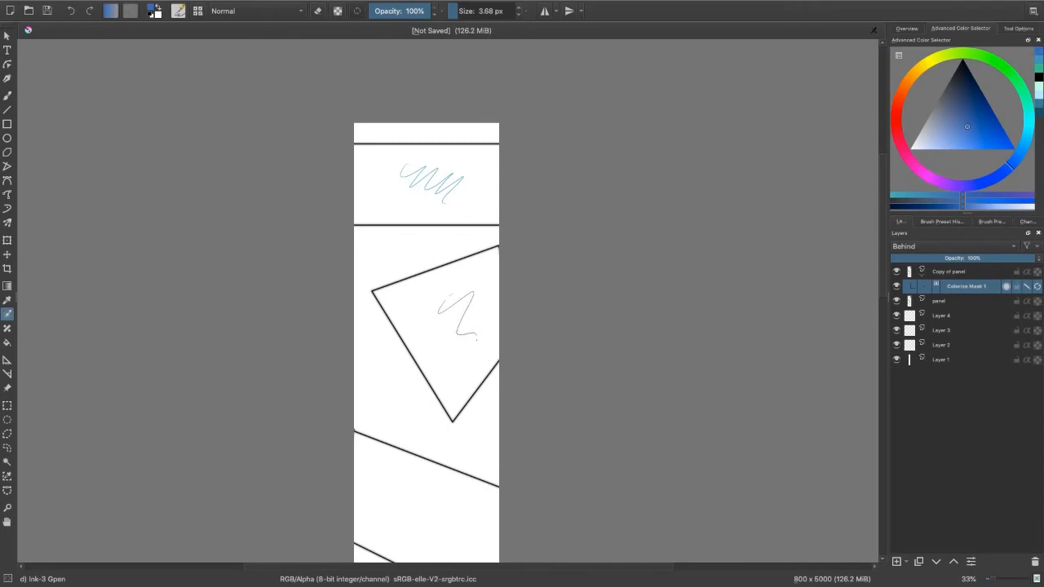
- On the colorize mask, scribble red in the slanted band below the four-sided panel and golden yellow in the area around that panel
click(919, 29)
drag(966, 87, 968, 111)
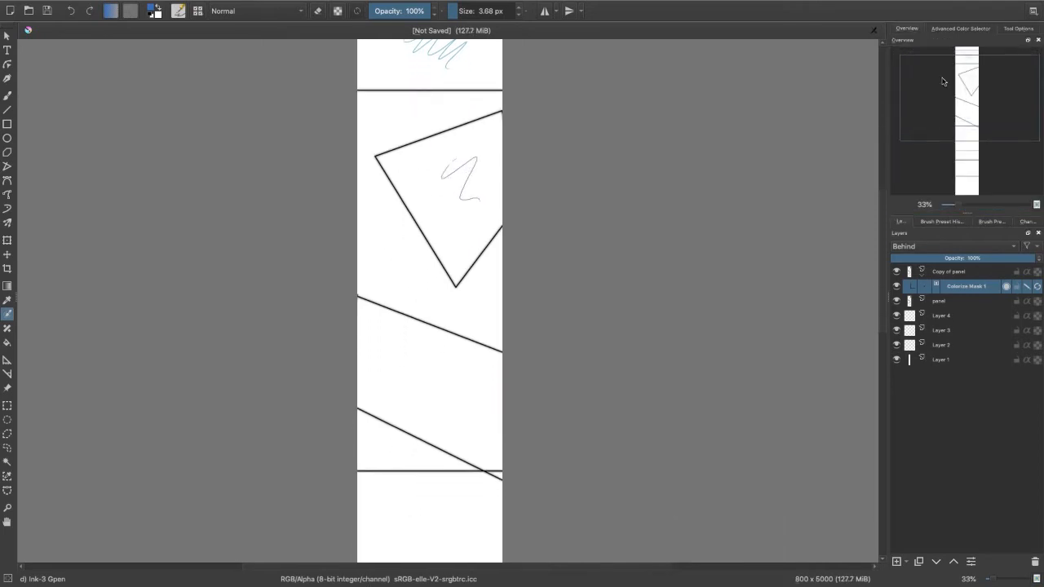
click(955, 29)
click(1019, 109)
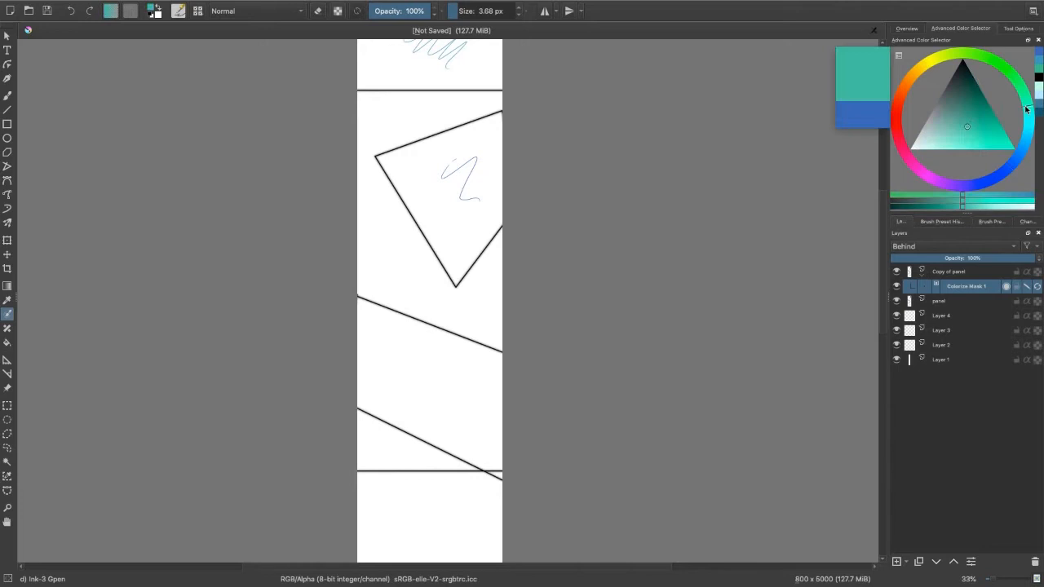
click(896, 112)
mouse_move(403, 345)
mouse_down()
mouse_move(454, 380)
mouse_move(470, 409)
mouse_up()
click(919, 67)
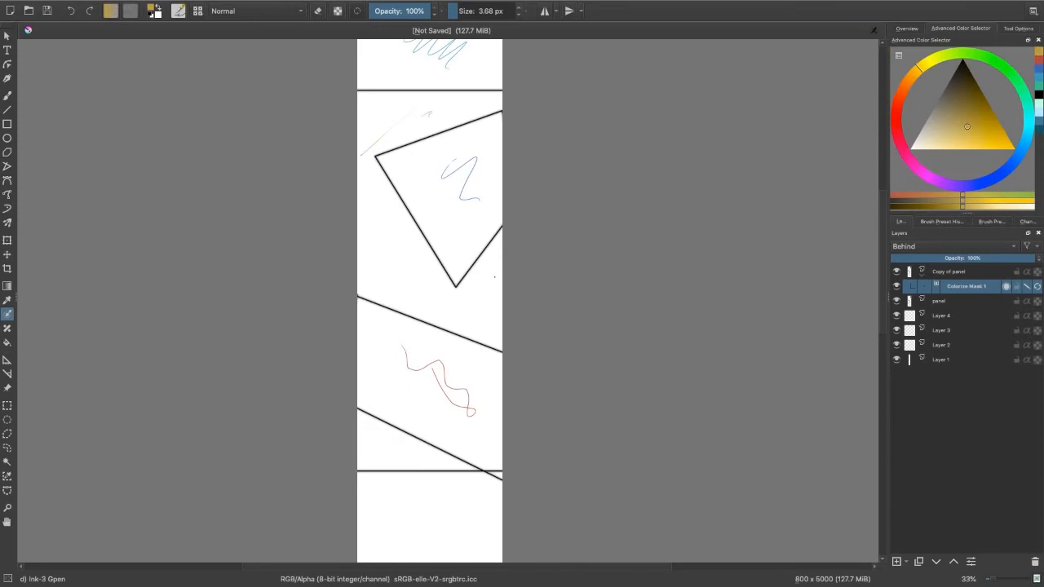
mouse_move(486, 310)
mouse_down()
mouse_move(416, 294)
mouse_move(389, 256)
mouse_up()
- Mark the small triangular area with a dark violet stroke and scribble dark magenta-purple in the panel directly beneath it
click(963, 94)
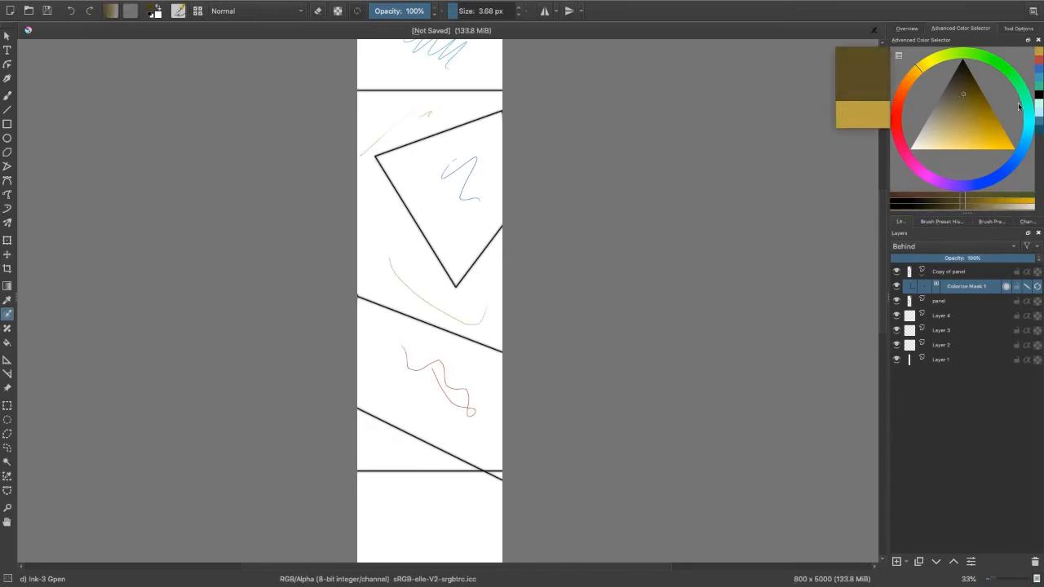
click(950, 184)
drag(379, 445, 402, 446)
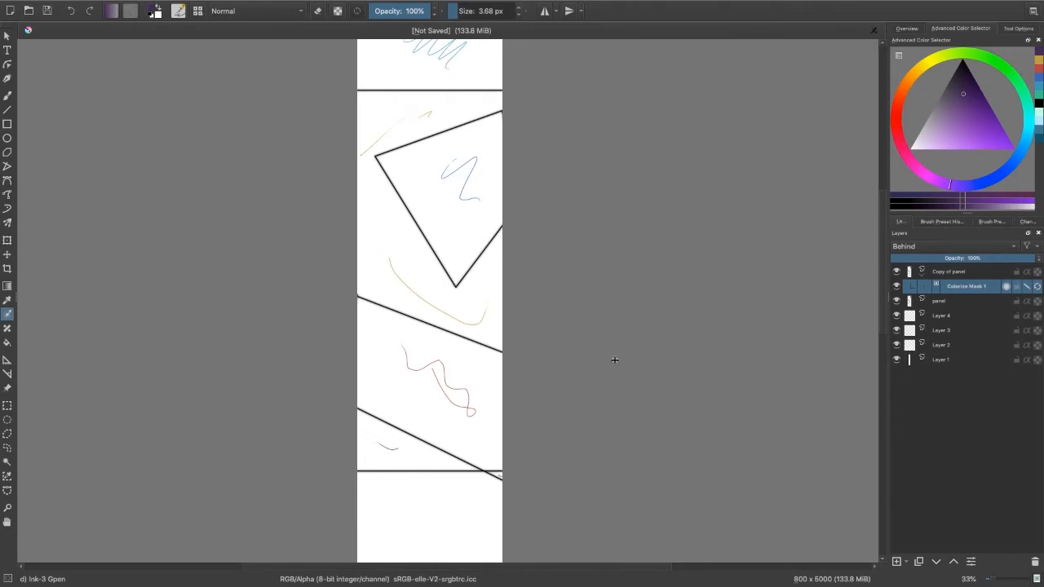
click(932, 177)
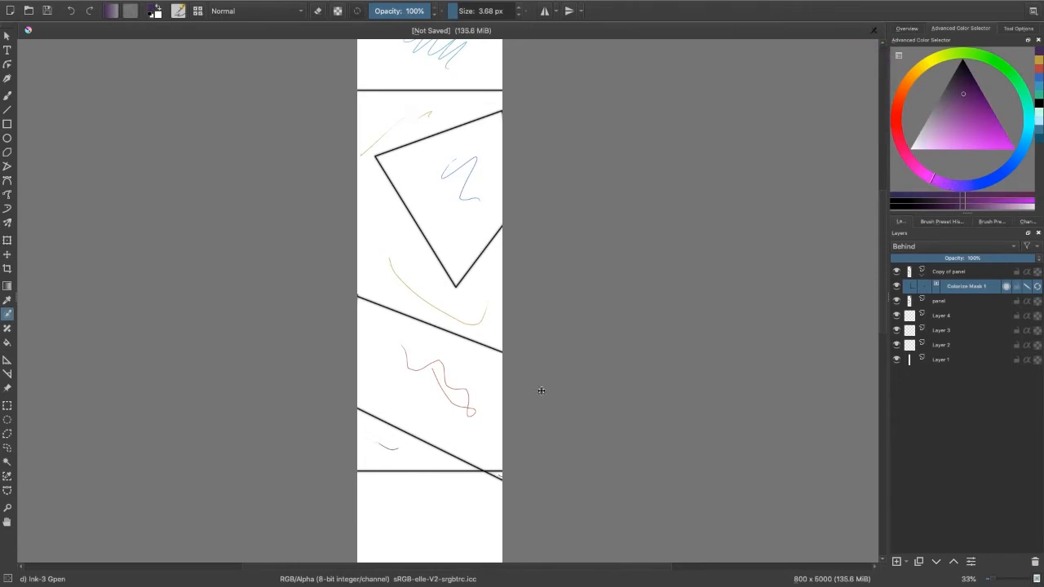
drag(394, 515, 490, 520)
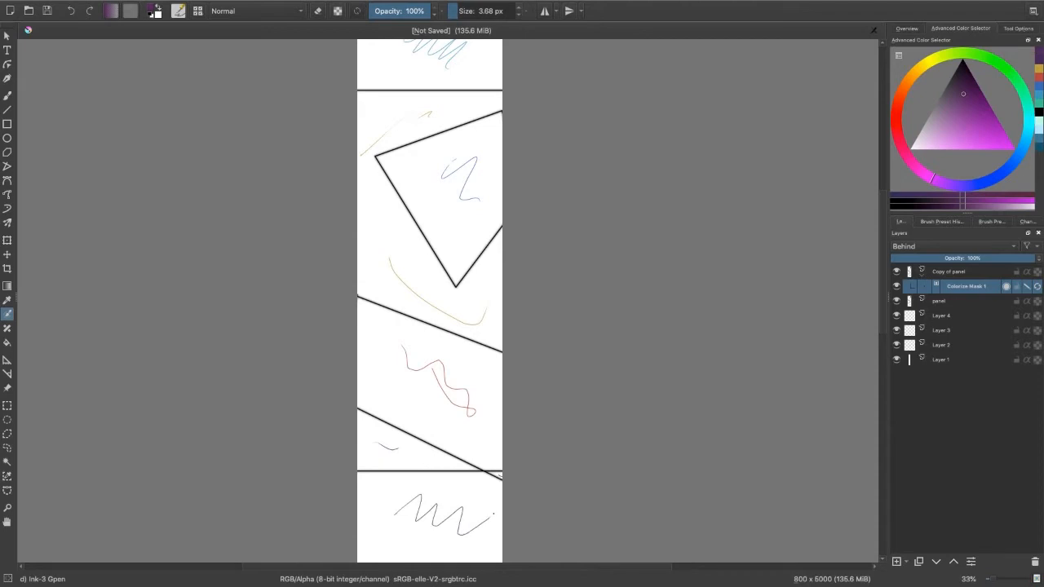
- Scribble dark teal in the narrow panel of the lower page and dark blue in the panel under it
click(906, 27)
click(970, 97)
drag(970, 98, 967, 147)
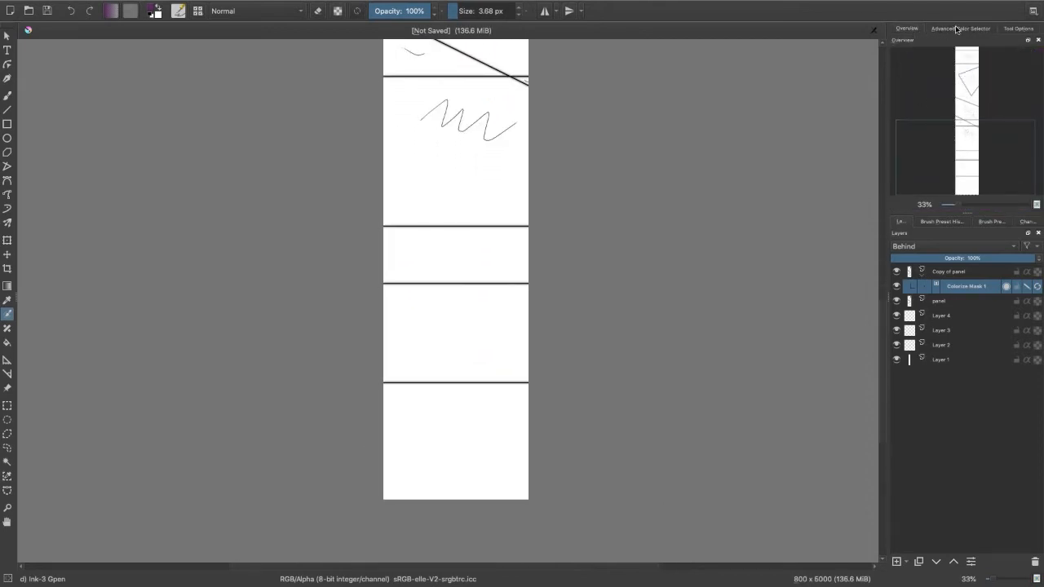
click(959, 28)
click(1026, 139)
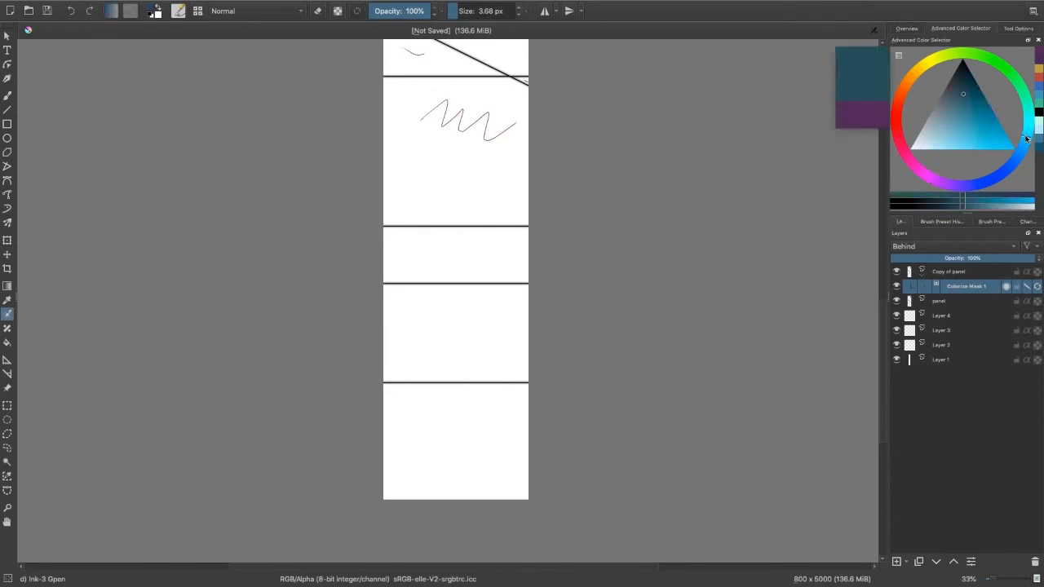
drag(431, 252, 528, 256)
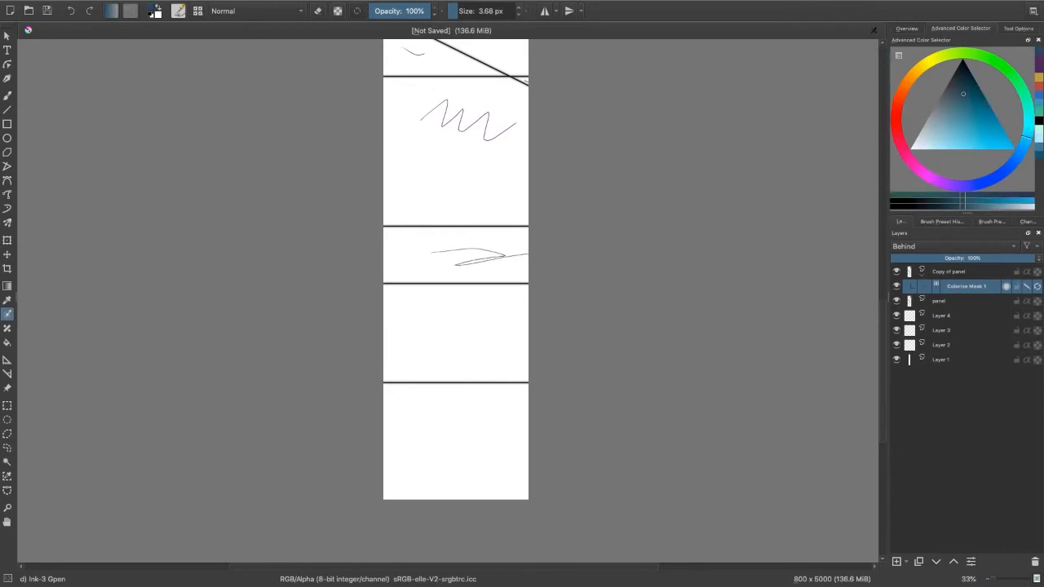
click(1007, 169)
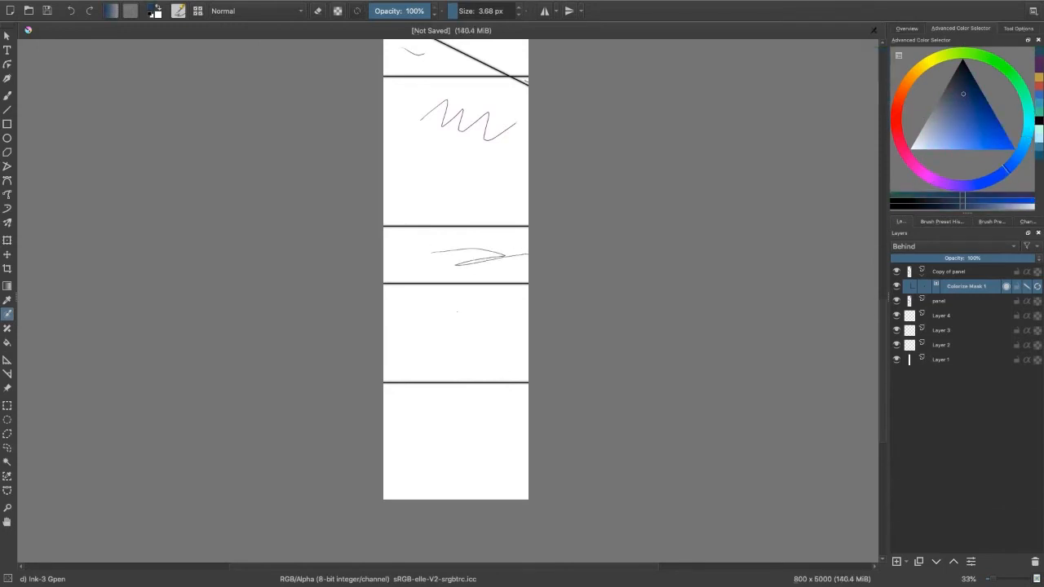
drag(438, 341, 499, 358)
- Change the brush hue to dark olive green and scribble it in the last panel of the page
click(978, 186)
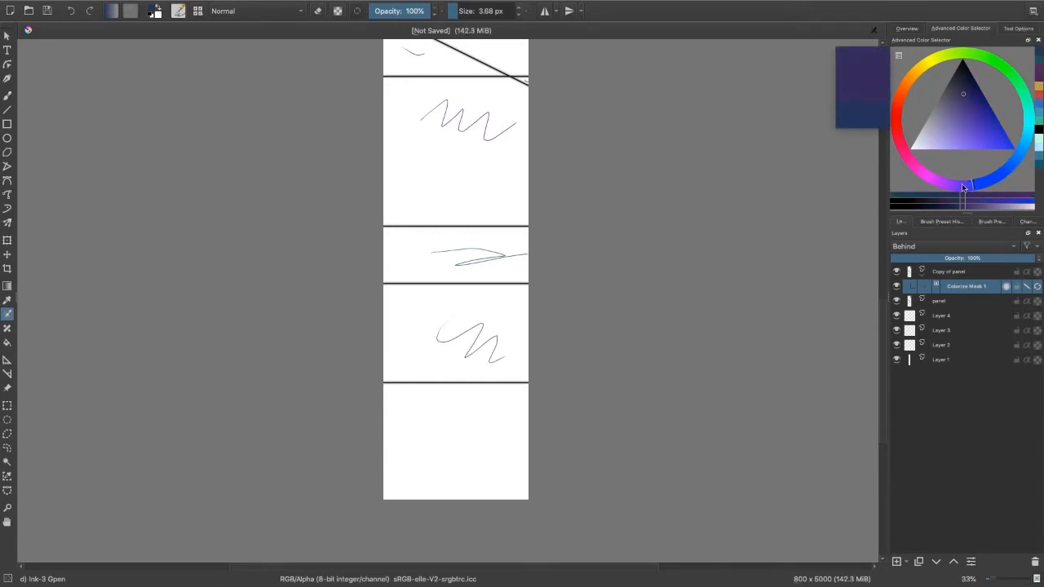
drag(963, 188, 960, 53)
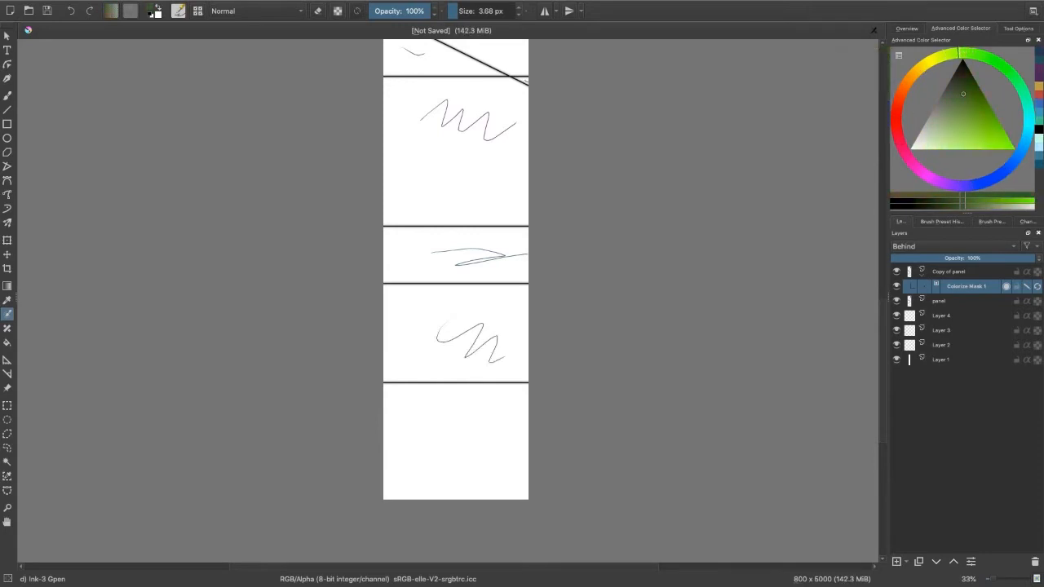
mouse_move(418, 455)
mouse_down()
mouse_move(474, 437)
mouse_move(508, 469)
mouse_up()
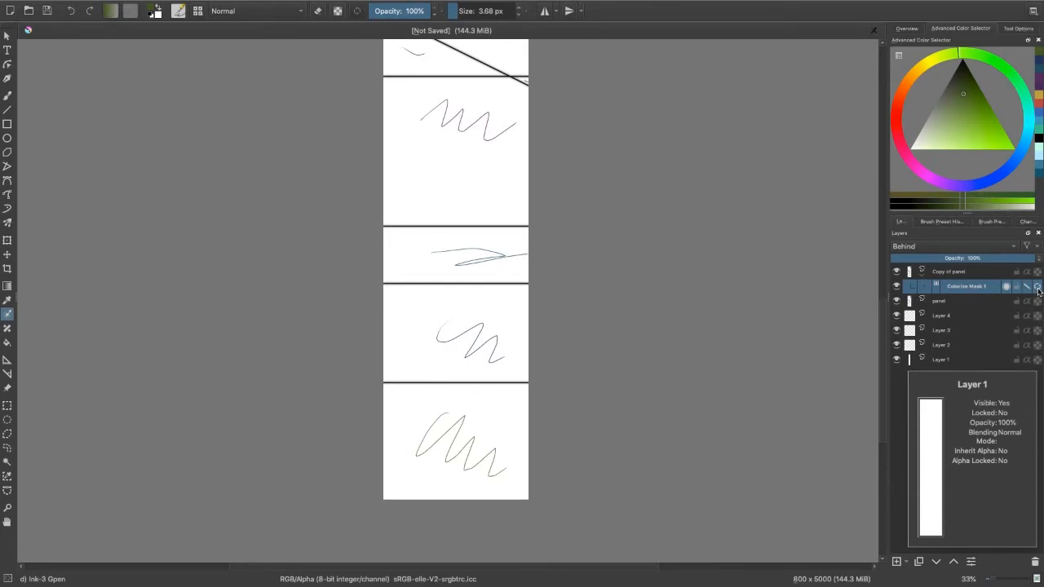
- Update the colorize mask to fill all panels with their key colours and turn off the display of its key strokes
mouse_move(1029, 290)
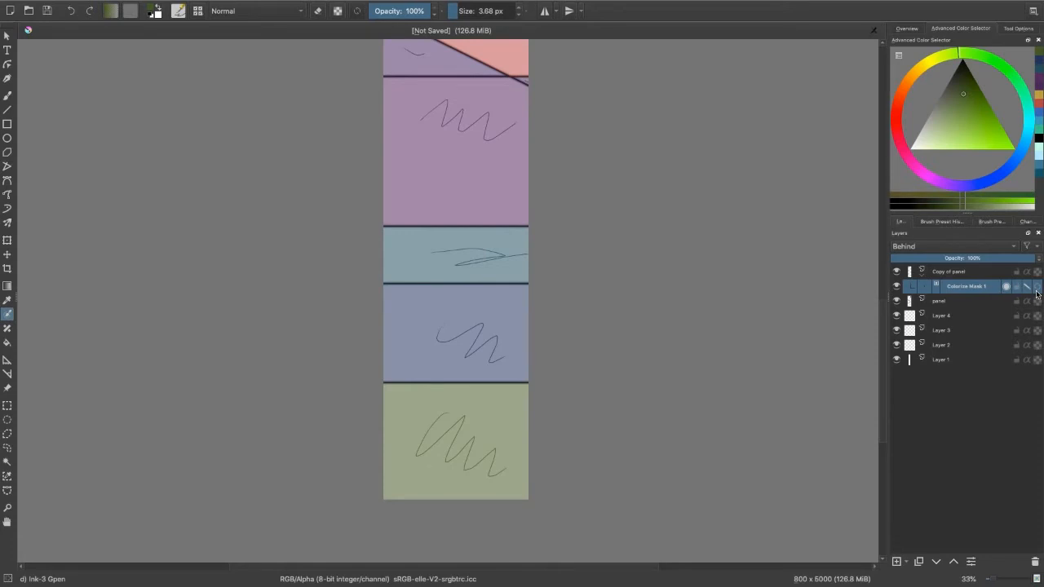
click(905, 29)
drag(962, 161, 960, 80)
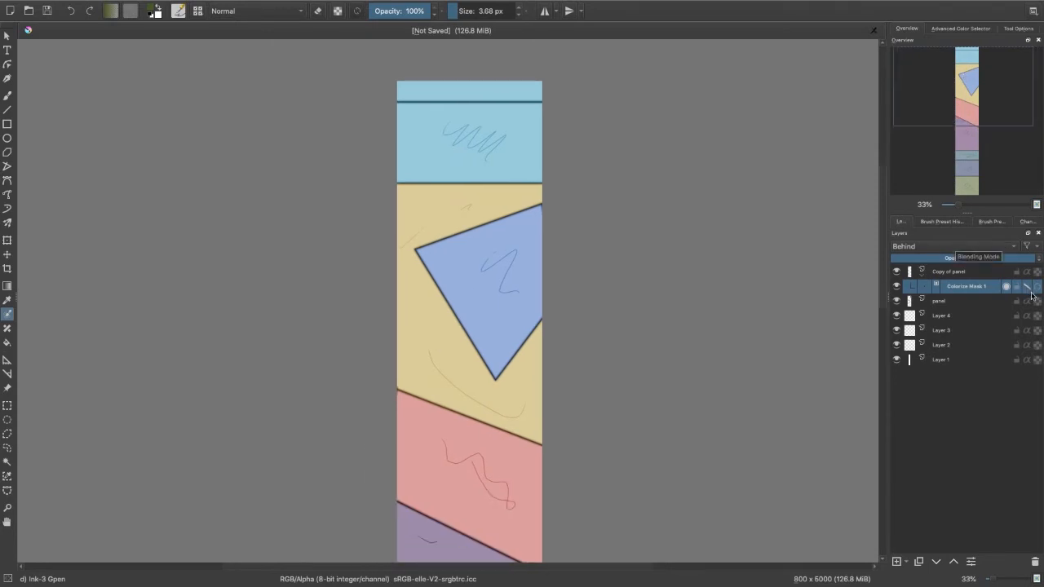
click(1026, 286)
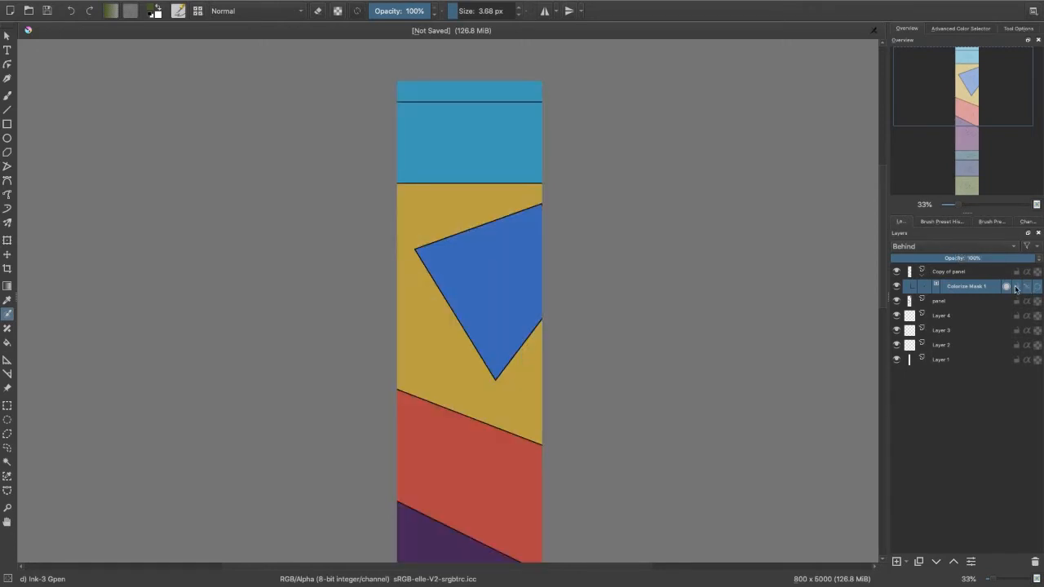
mouse_move(1000, 87)
mouse_down()
mouse_move(992, 168)
mouse_move(1003, 52)
mouse_move(999, 119)
mouse_move(960, 76)
mouse_move(991, 106)
mouse_up()
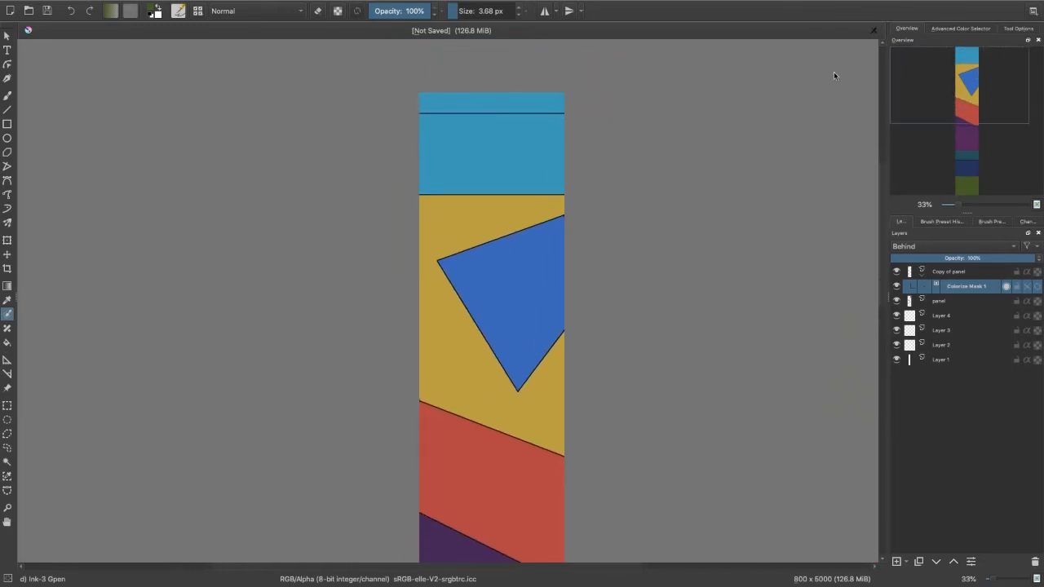
- Close the webtoon document without saving it
click(63, 6)
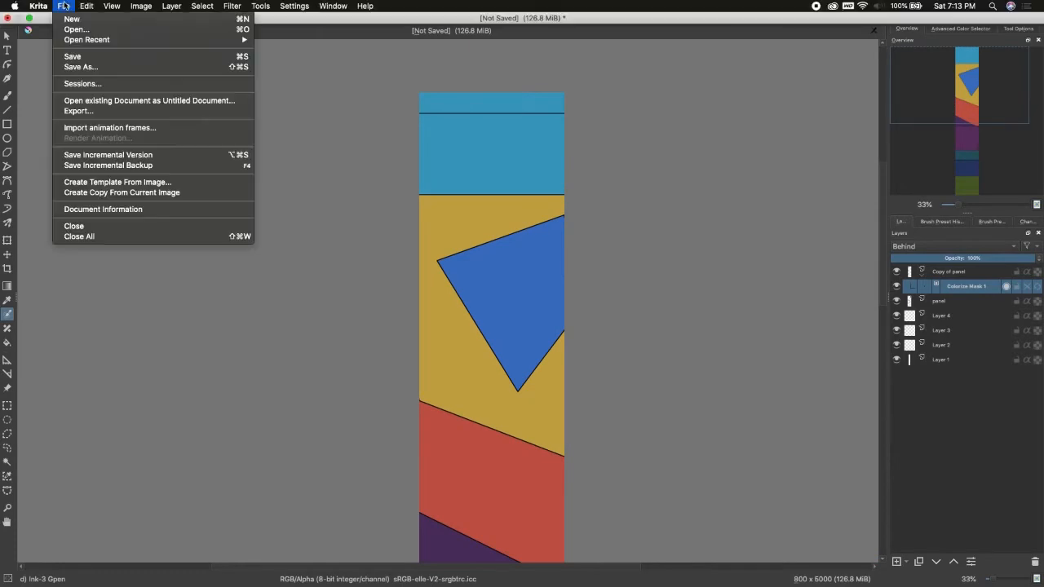
click(97, 228)
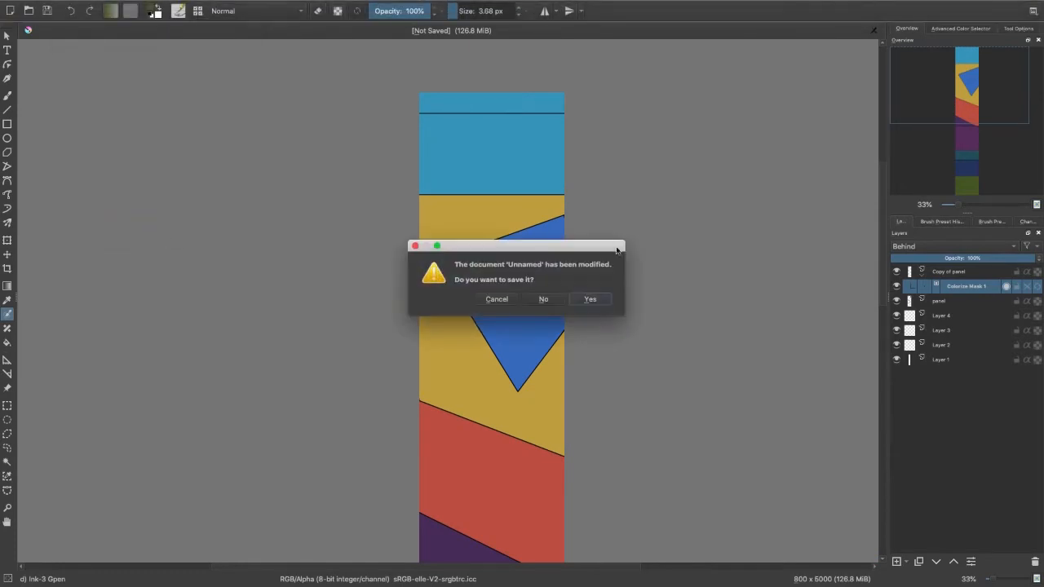
click(551, 299)
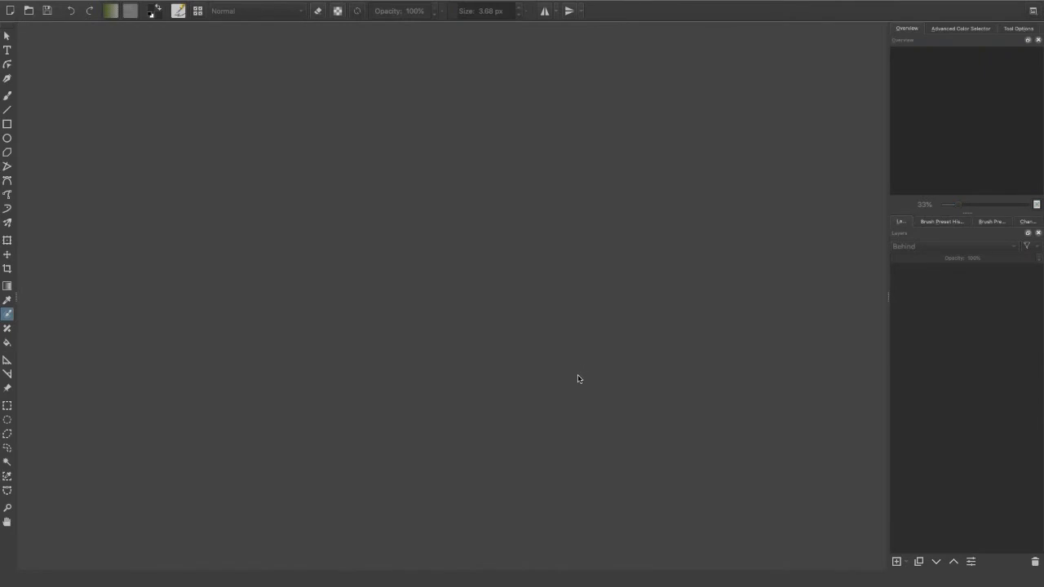
- Switch to Clip Studio Paint
mouse_move(644, 585)
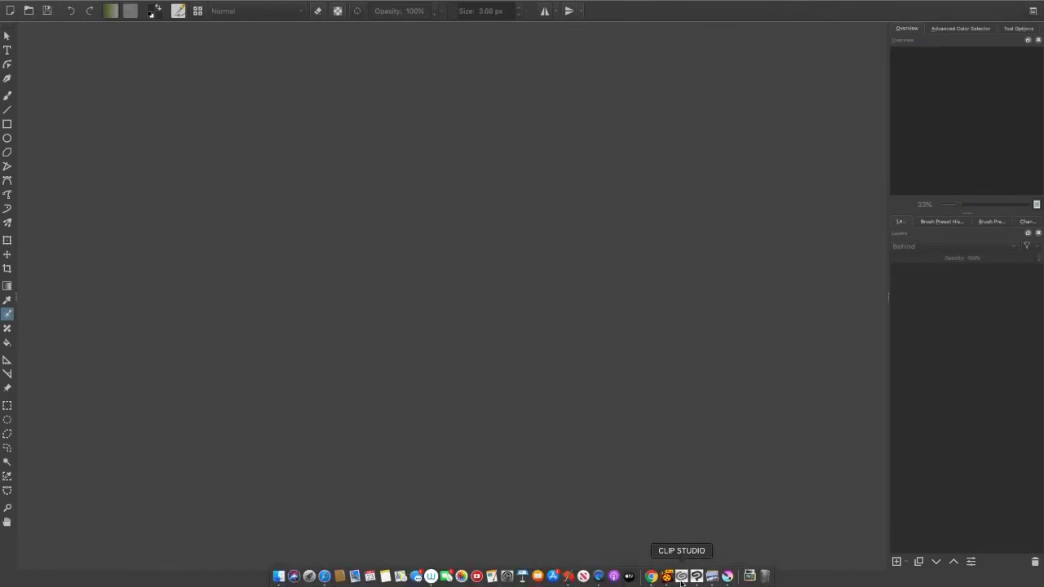
mouse_move(727, 582)
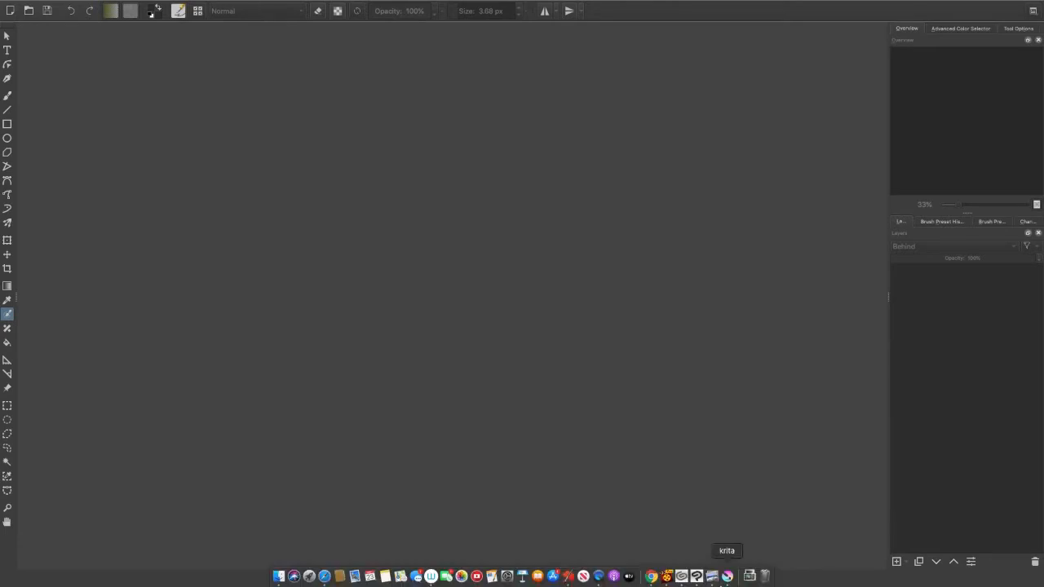
click(696, 575)
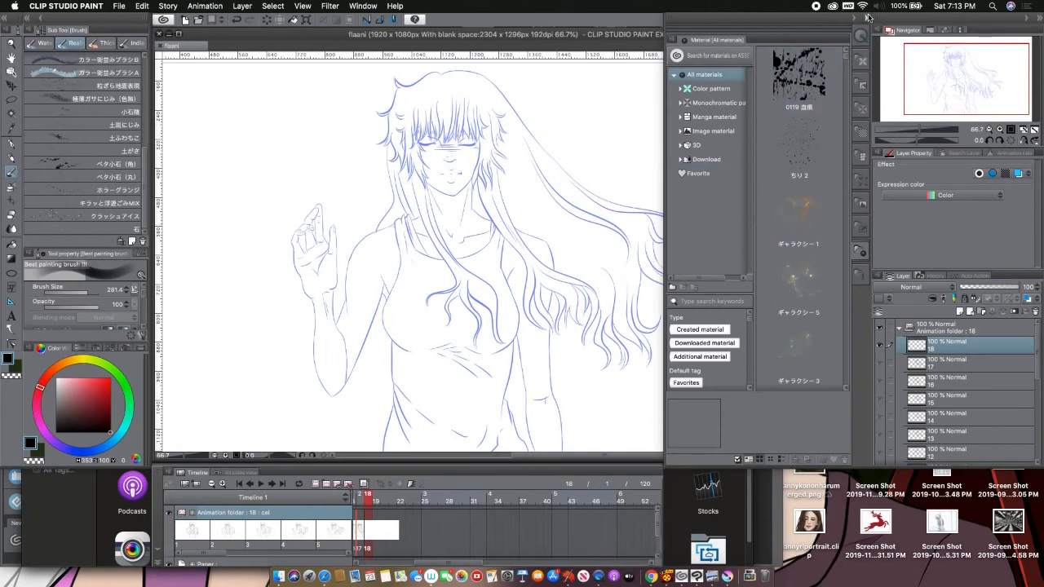
- Collapse the Material palette and begin setting up a new document
click(851, 33)
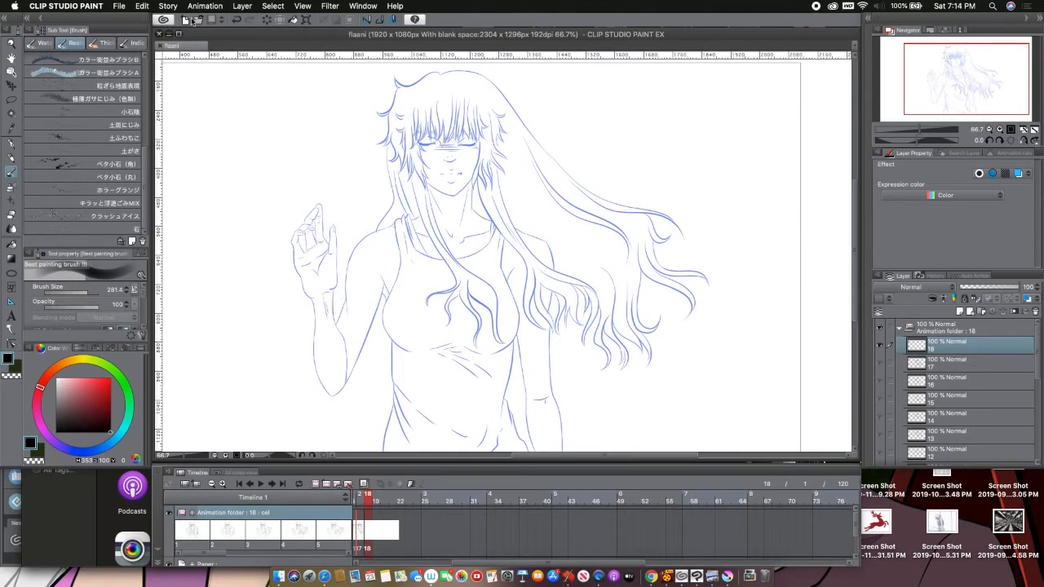
click(122, 8)
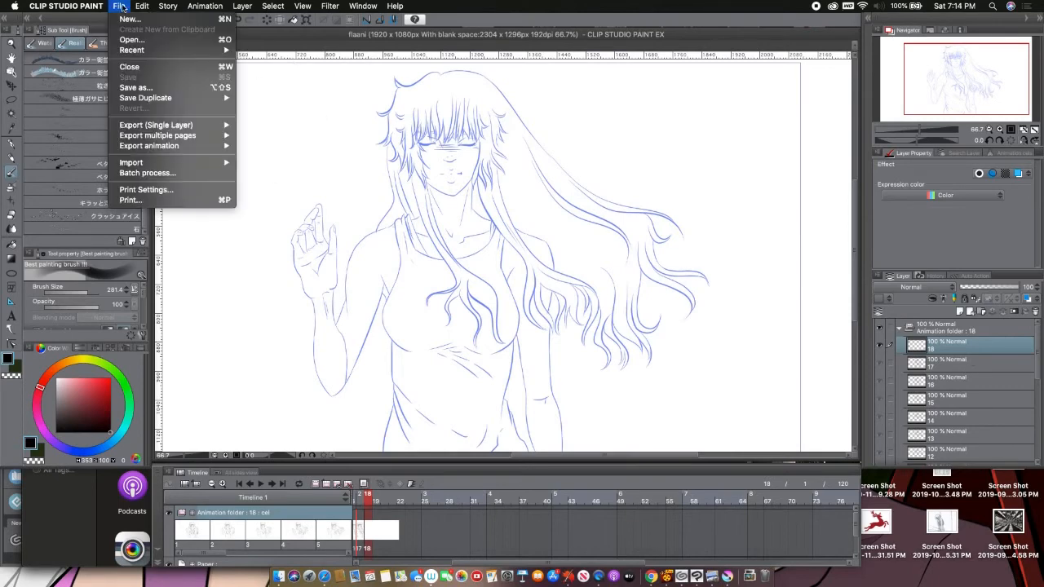
click(134, 19)
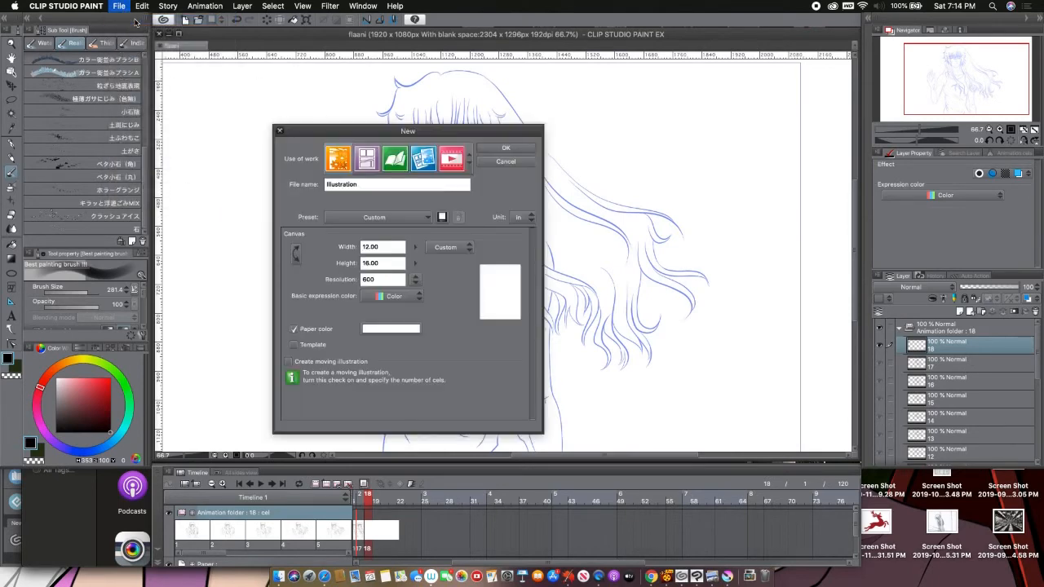
- Examine the new-document settings for the comic type and for the type showing all comic settings
click(368, 160)
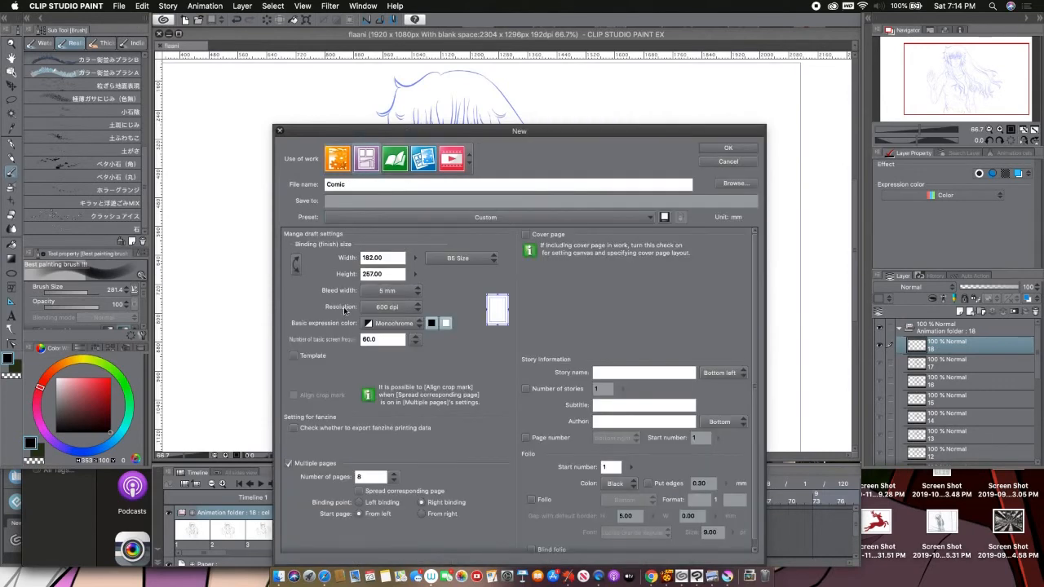
click(426, 163)
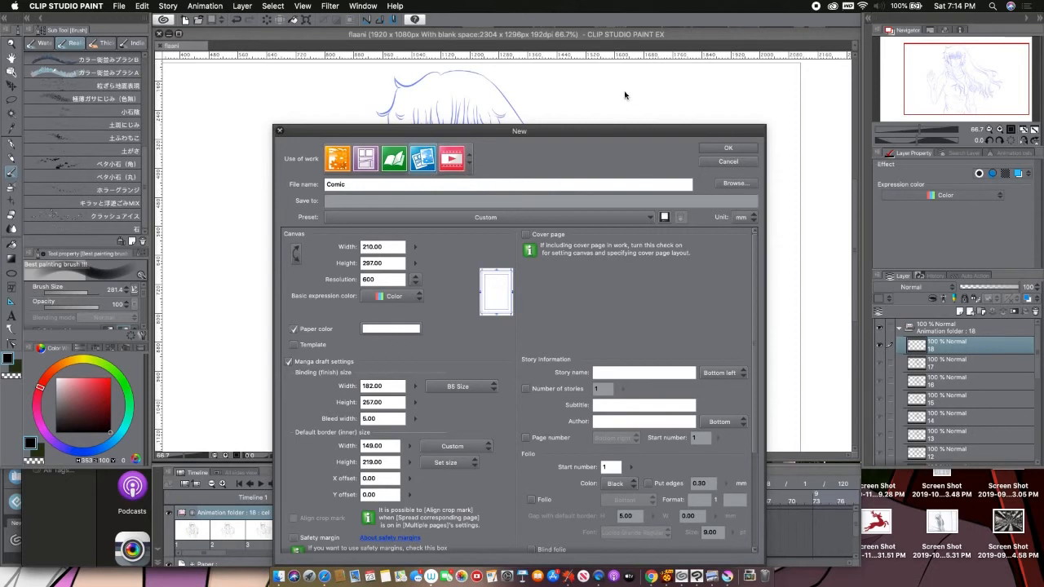
drag(754, 249, 761, 217)
- Choose the illustration type for the new document and set its unit to px
click(338, 161)
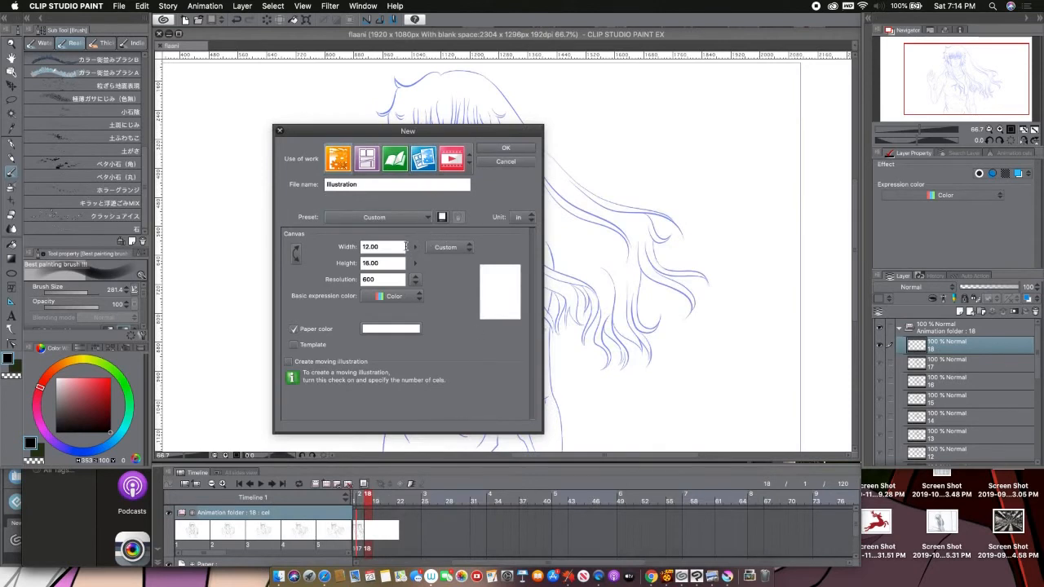
click(432, 249)
click(469, 236)
click(522, 218)
click(522, 263)
- Set the canvas to 800 px wide and 5000 px high at 600 resolution, and create the document
double_click(385, 246)
text(800)
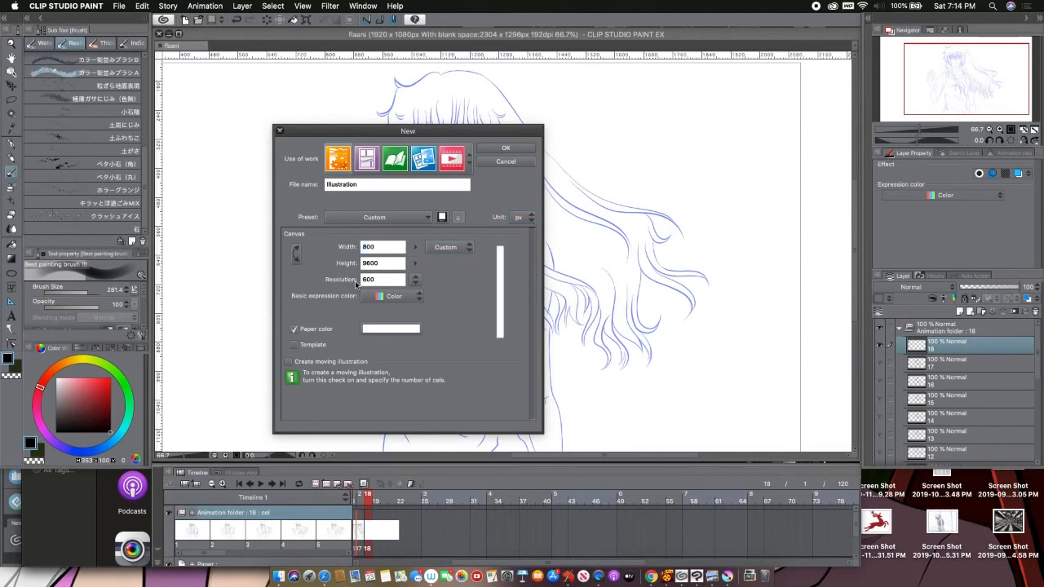
key(Tab)
text(5000)
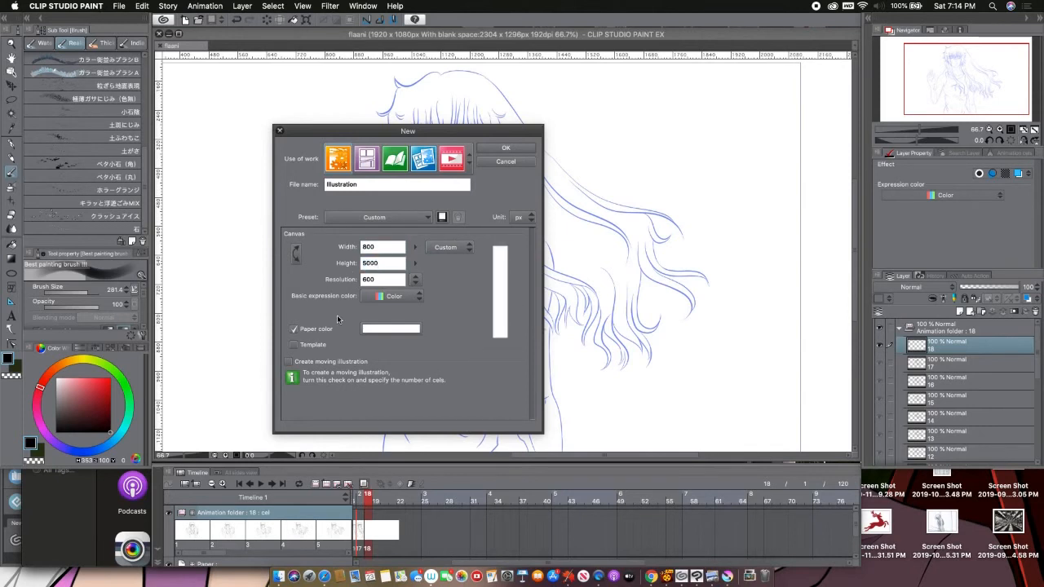
click(517, 148)
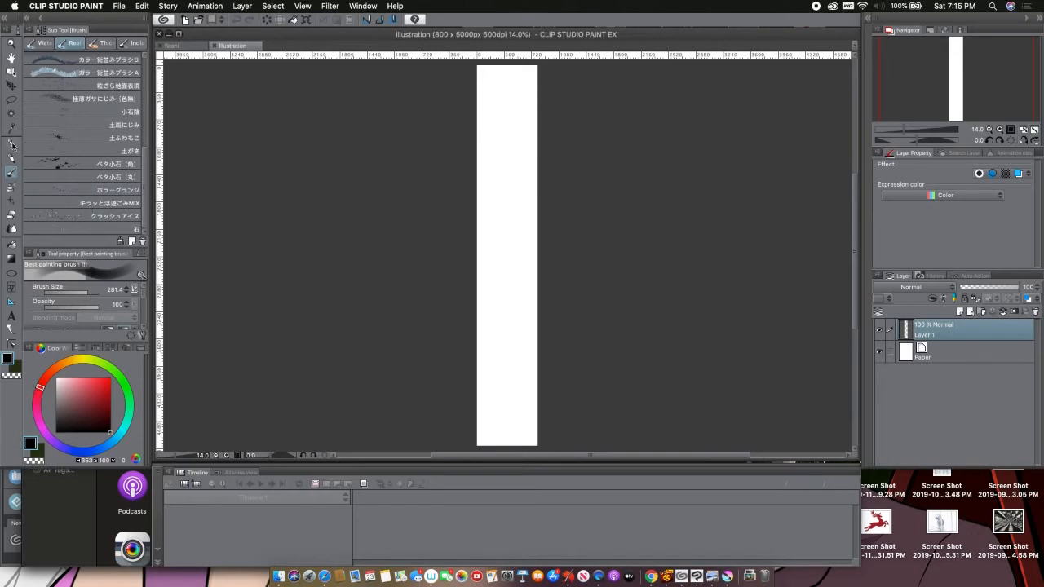
- Draw a rectangular panel outline near the top of the page, extending past both side edges
click(16, 155)
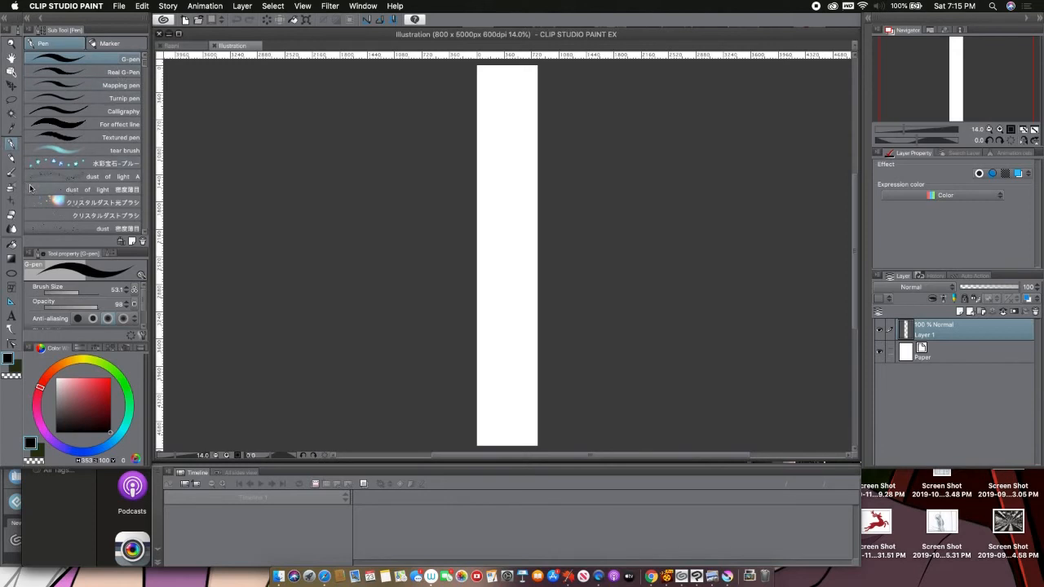
click(11, 272)
click(103, 65)
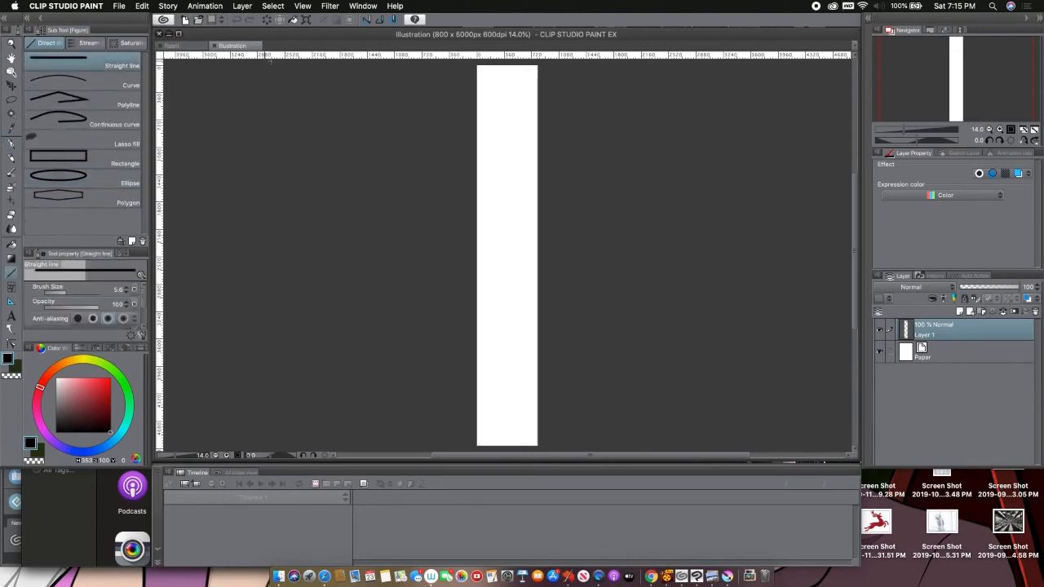
click(122, 157)
mouse_move(457, 92)
mouse_down()
mouse_move(571, 123)
mouse_move(570, 146)
mouse_up()
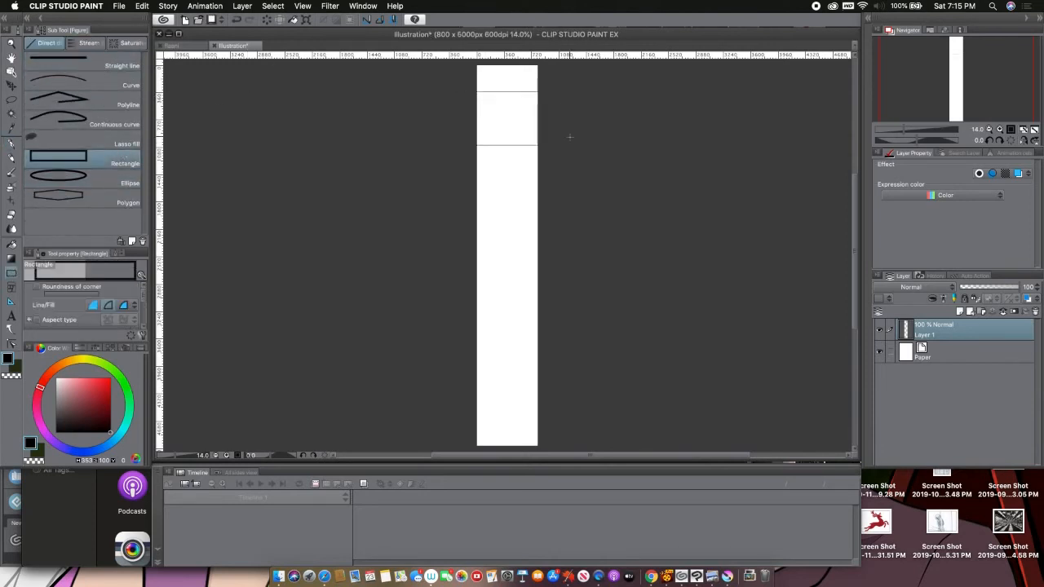
- Draw a large ellipse outline below the rectangular panel, running off the page's right edge
click(89, 175)
drag(468, 171, 571, 259)
scroll(571, 259, left, 5)
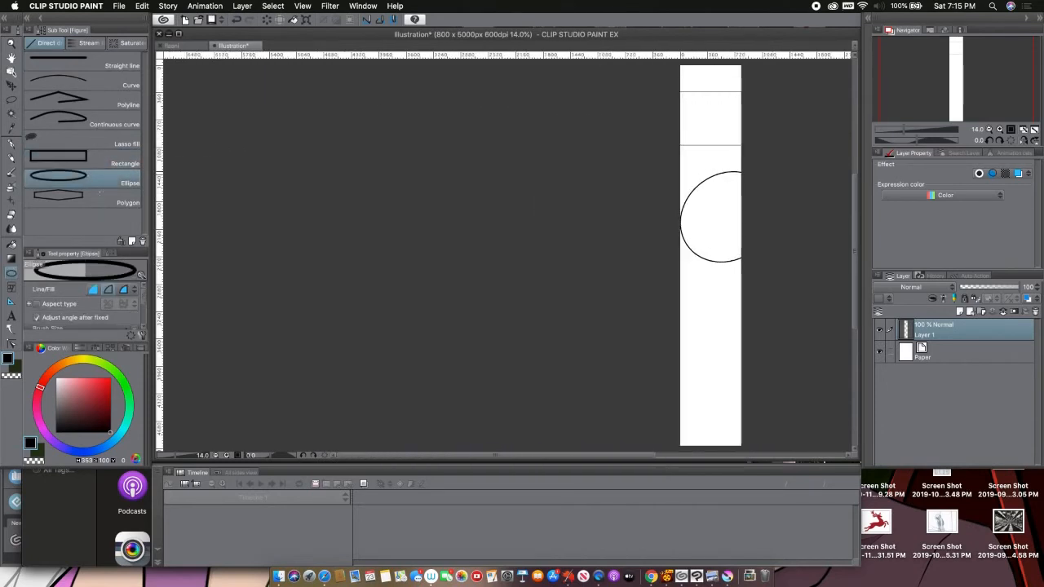
scroll(297, 216, right, 10)
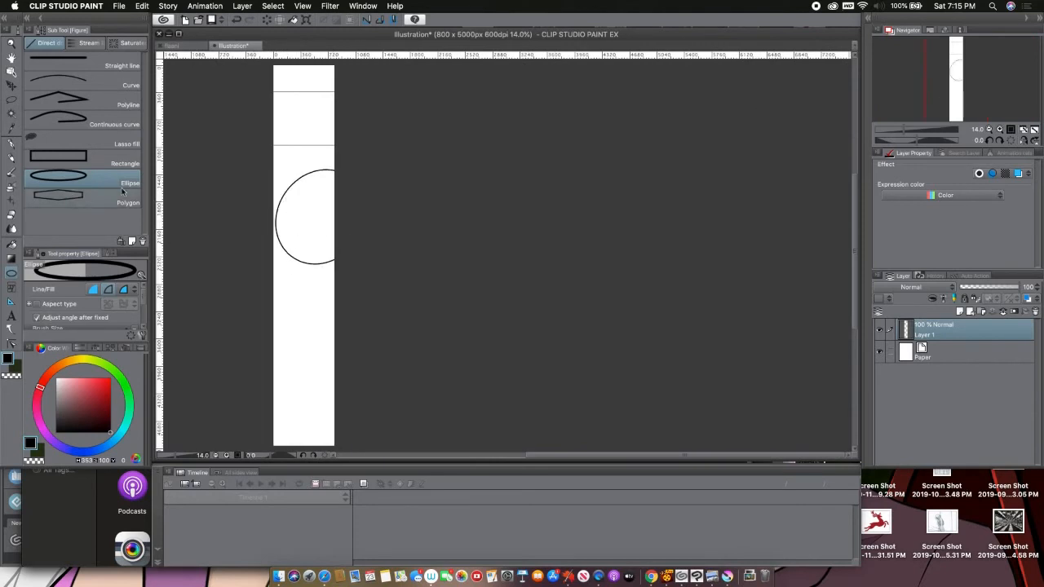
- Try a polygon below the circle, then undo all the shapes drawn on the canvas
click(79, 199)
drag(319, 285, 341, 211)
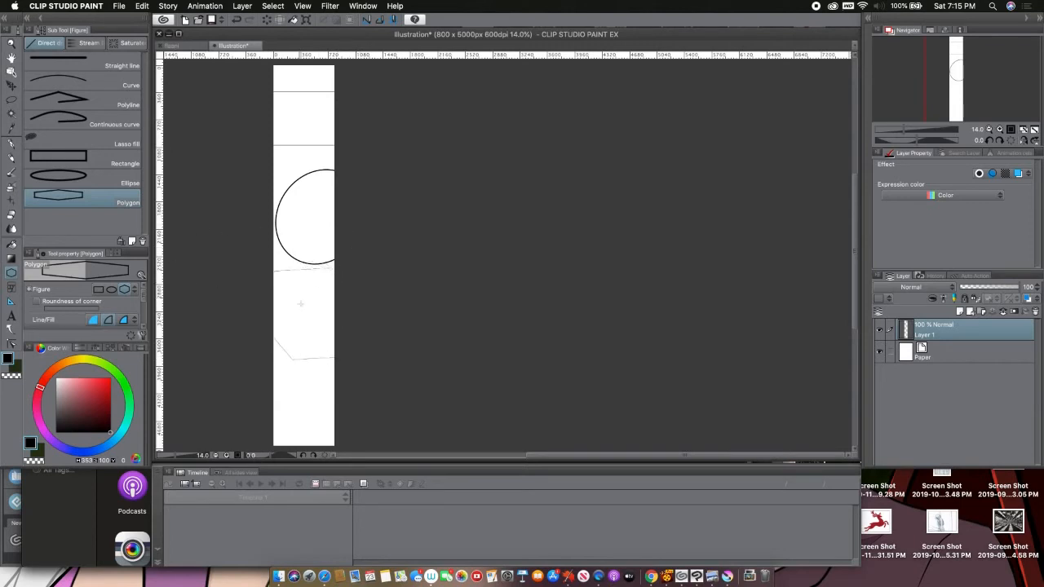
key(super+z)
key(super+z)
key(super+z)
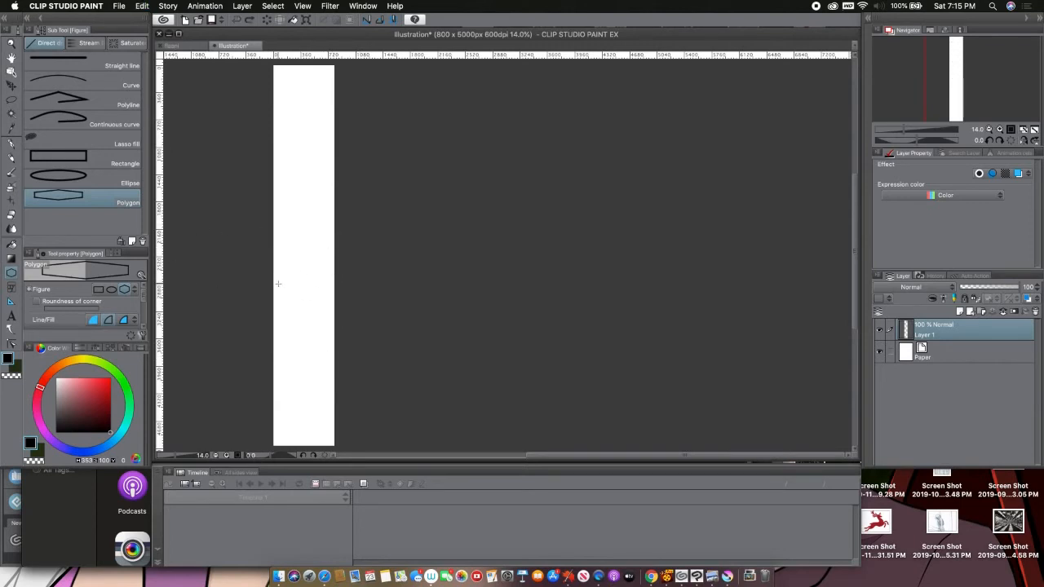
- Create four rectangle frames of different sizes down the long canvas with the Frame Border tool
click(11, 288)
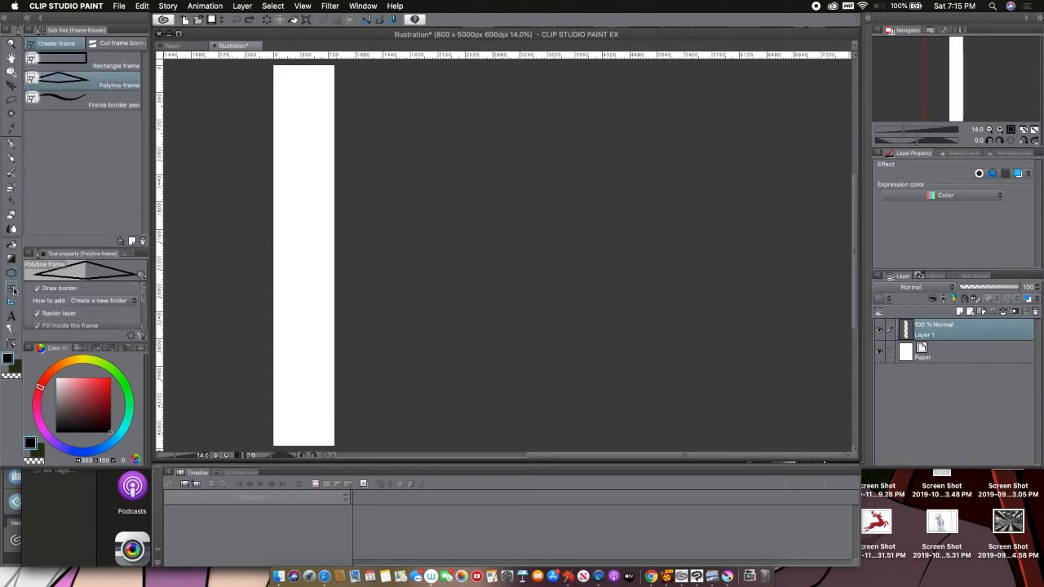
click(133, 68)
drag(268, 93, 326, 219)
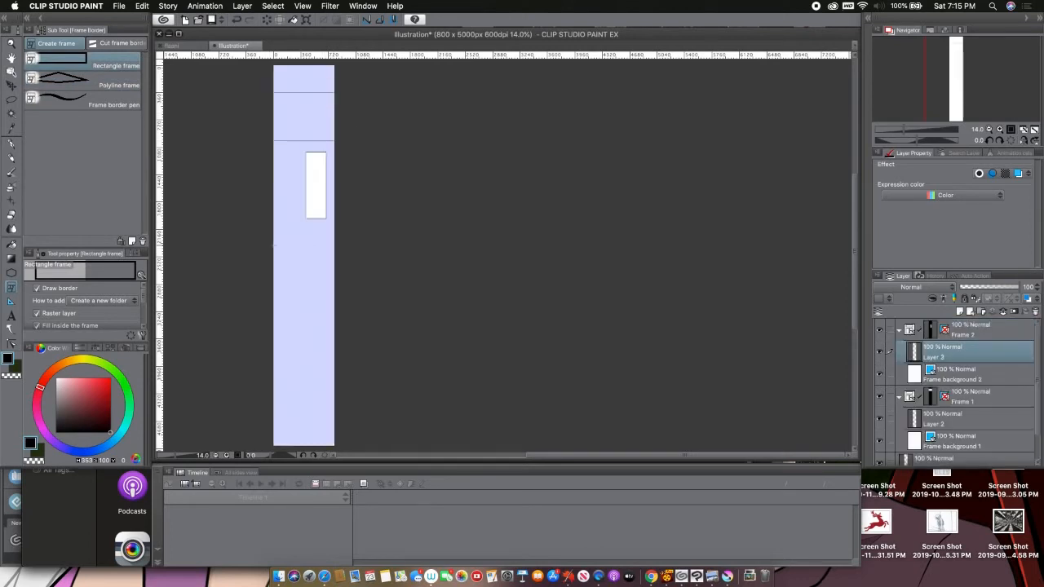
drag(256, 232, 327, 318)
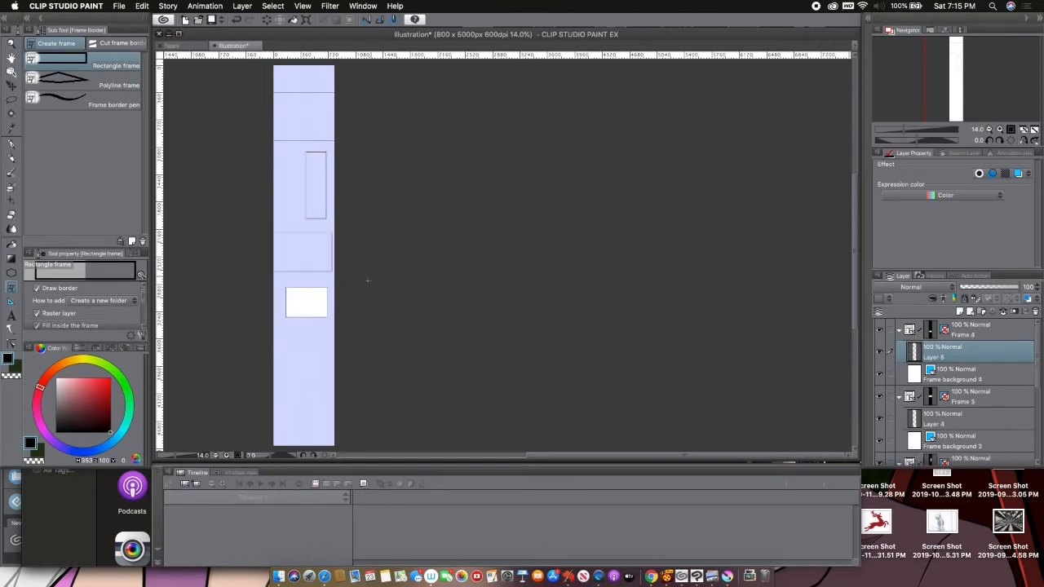
- Scribble a test stroke with the G-pen inside the lowest frame
drag(971, 87, 959, 79)
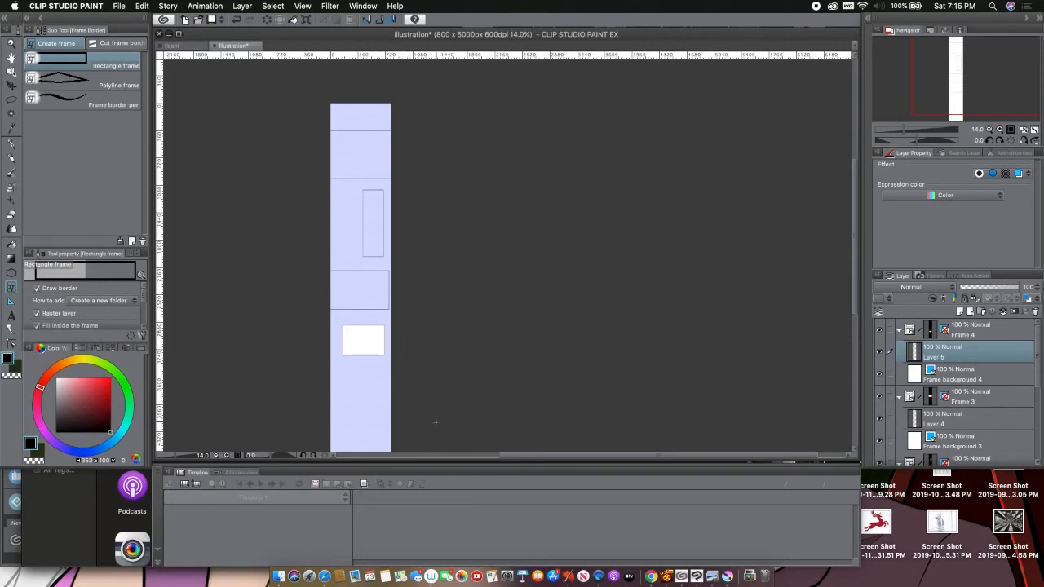
mouse_move(1033, 345)
mouse_down()
mouse_move(1031, 416)
mouse_move(1030, 350)
mouse_up()
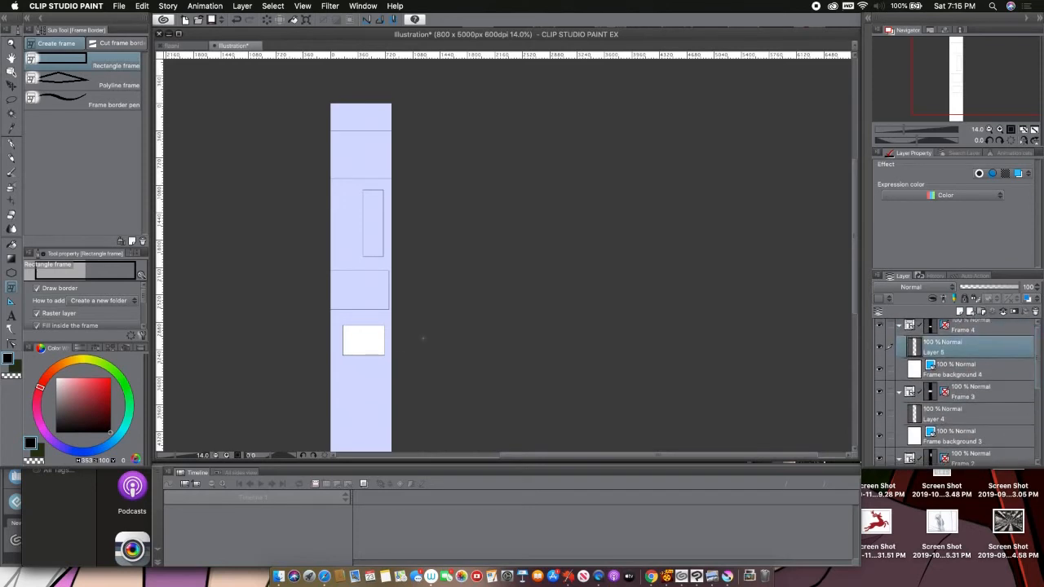
click(10, 144)
drag(356, 342, 377, 346)
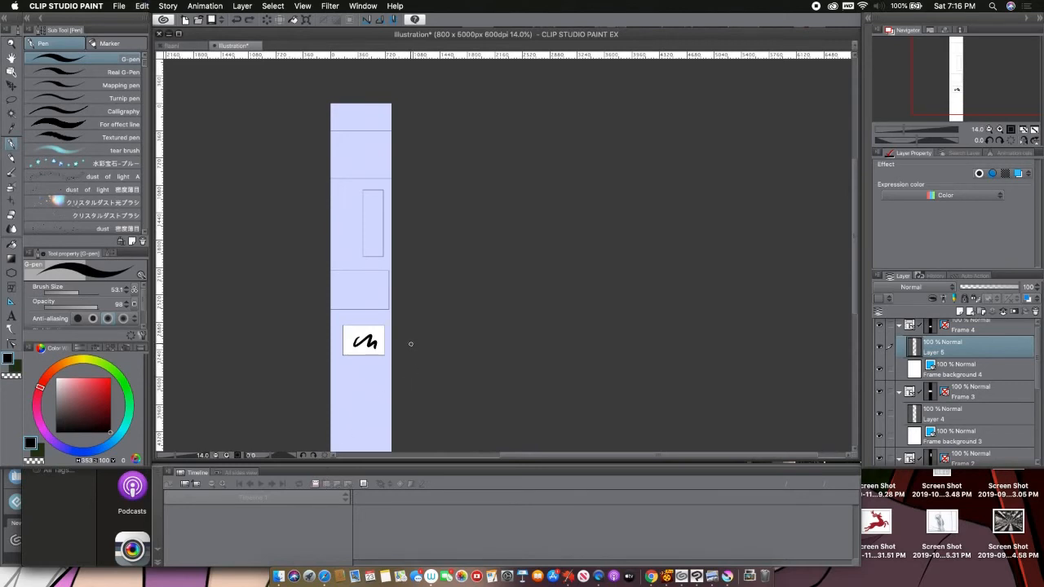
- Undo the pen stroke and the lower frames, keeping only the first frame
key(super+z)
key(super+z)
key(super+z)
key(super+z)
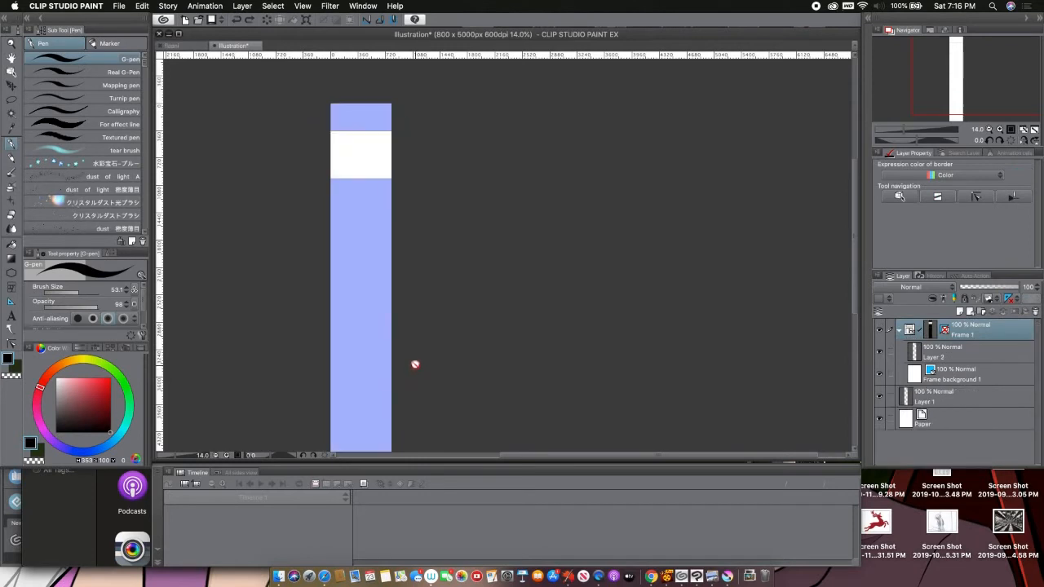
key(super+y)
key(super+z)
- Resize the first frame on the canvas by its handles using the Object operation tool
mouse_move(981, 89)
mouse_down()
mouse_move(955, 71)
mouse_move(967, 79)
mouse_up()
click(1001, 129)
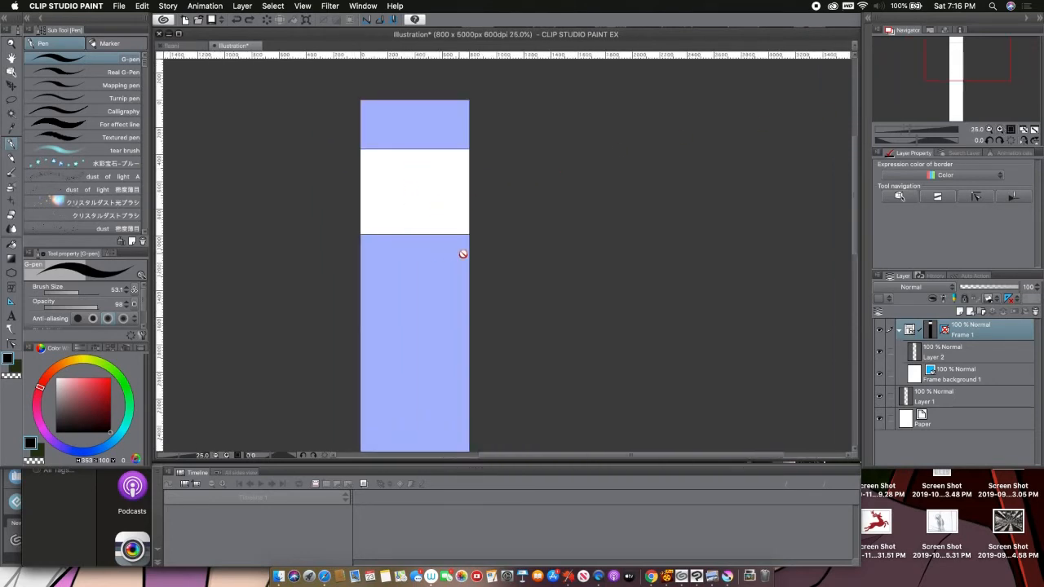
click(13, 86)
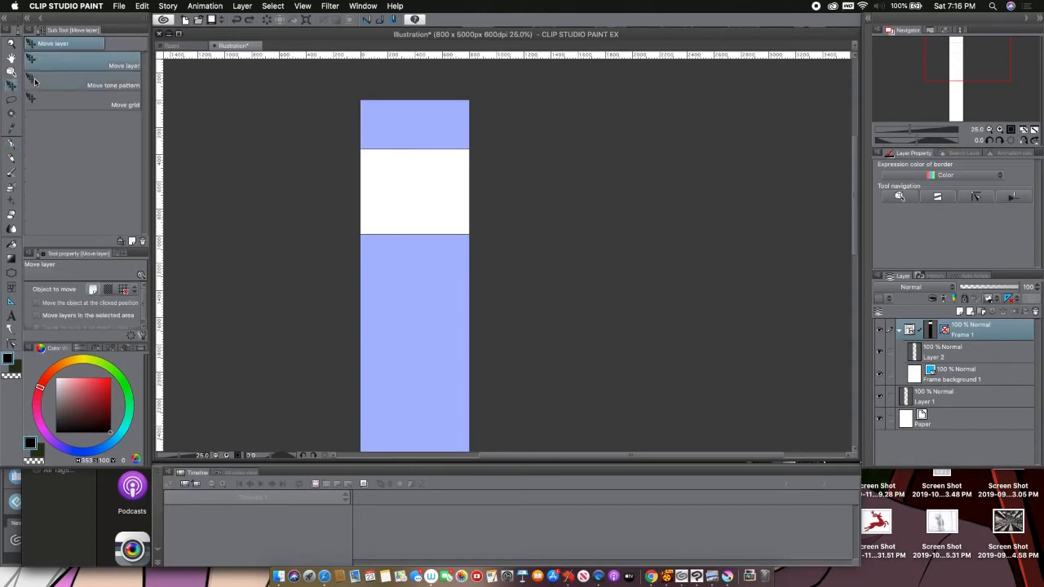
click(11, 71)
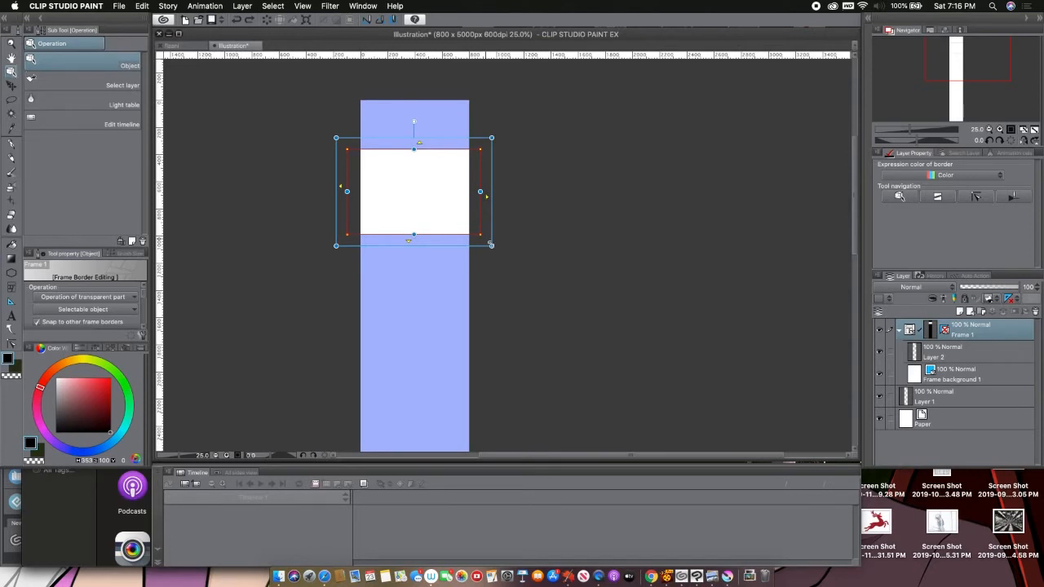
drag(490, 244, 442, 149)
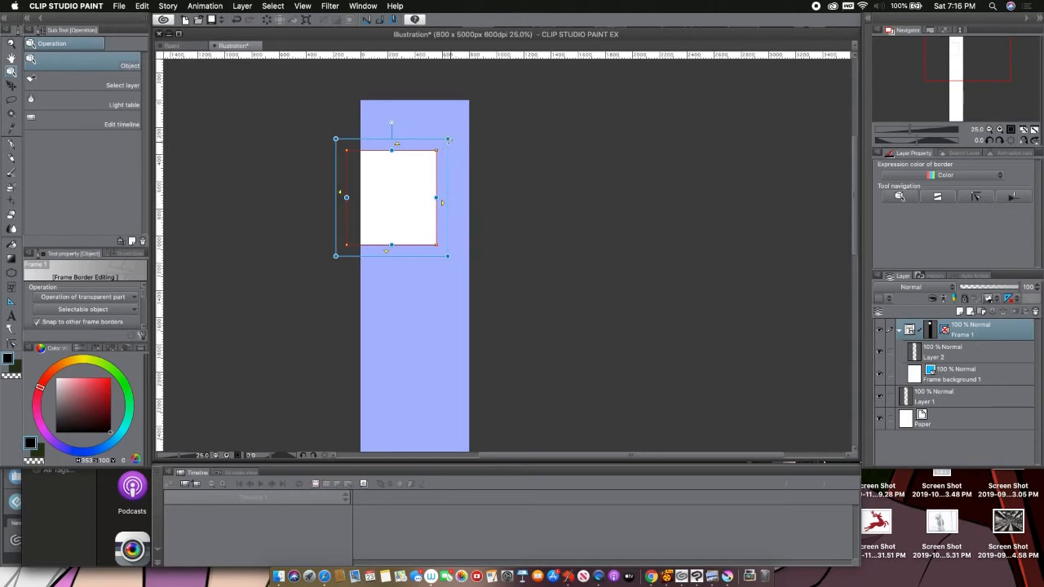
- Undo the frame's size changes and its creation
key(super+z)
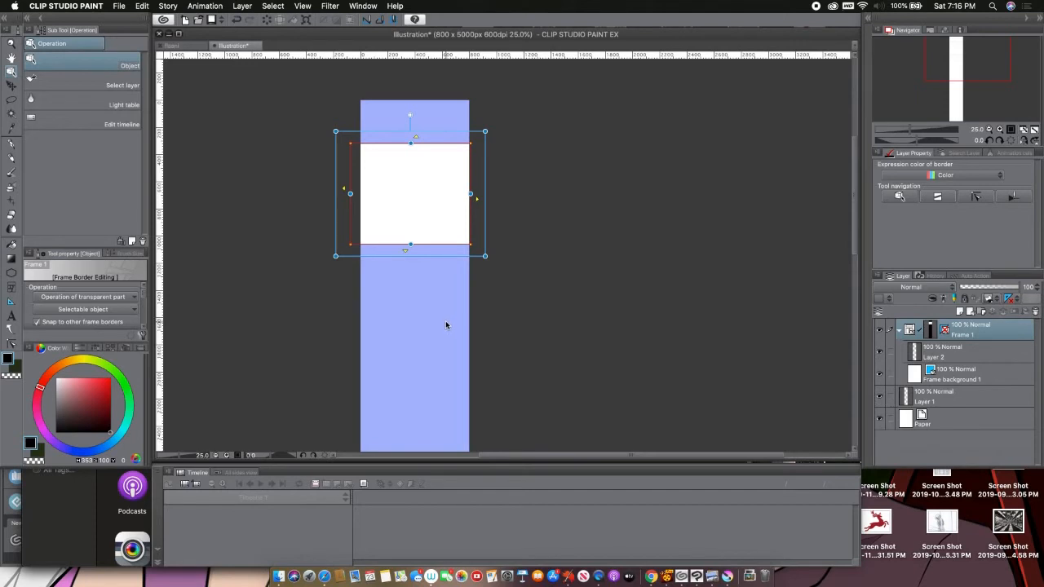
key(super+z)
key(super+z)
key(super+z)
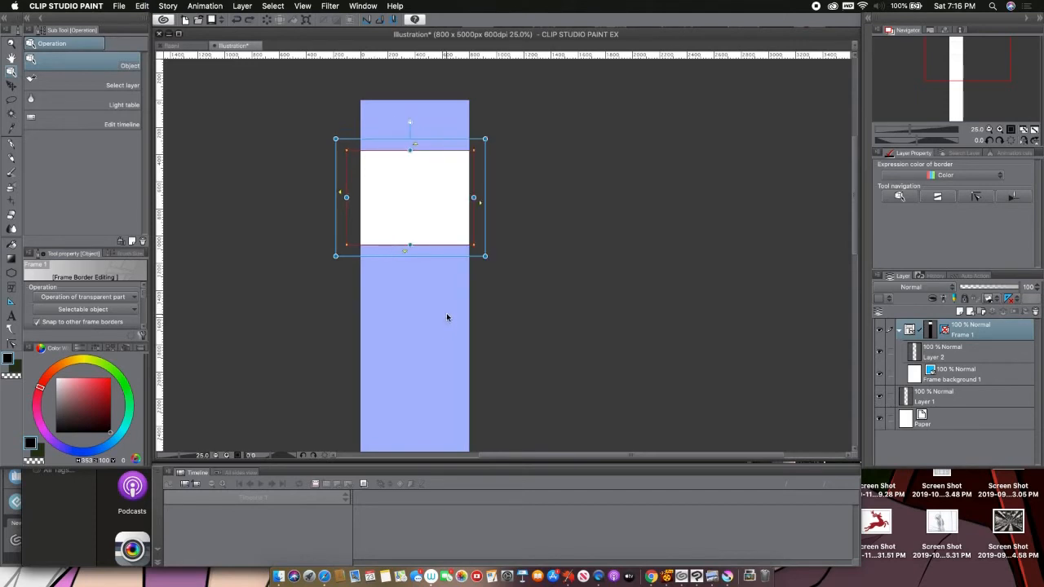
key(super+z)
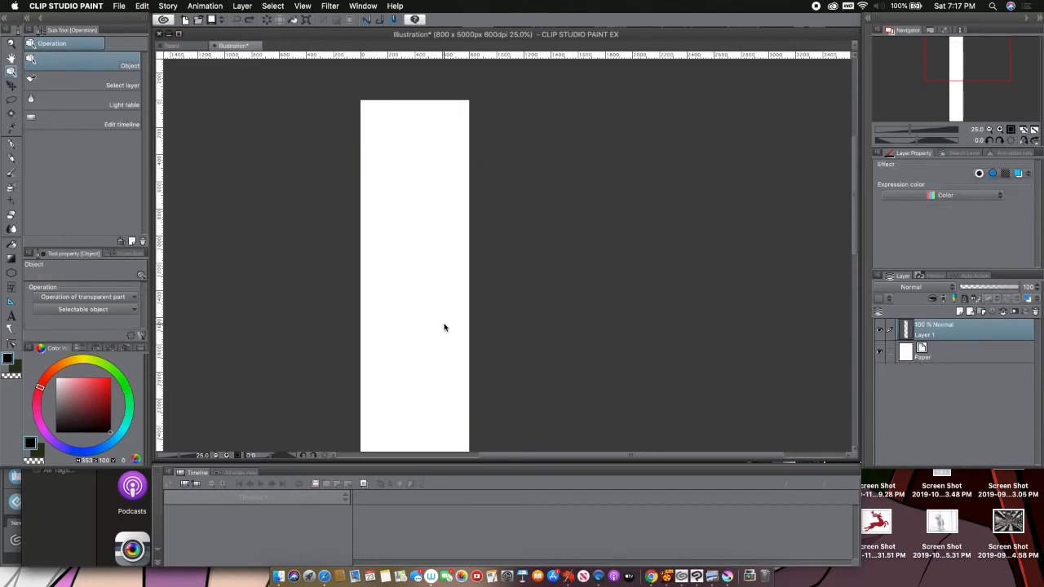
- Place the Jaggy_curve_small_02 manga balloon near the canvas's upper end, trying Jaggy_curve_03 below it and undoing that one
click(867, 21)
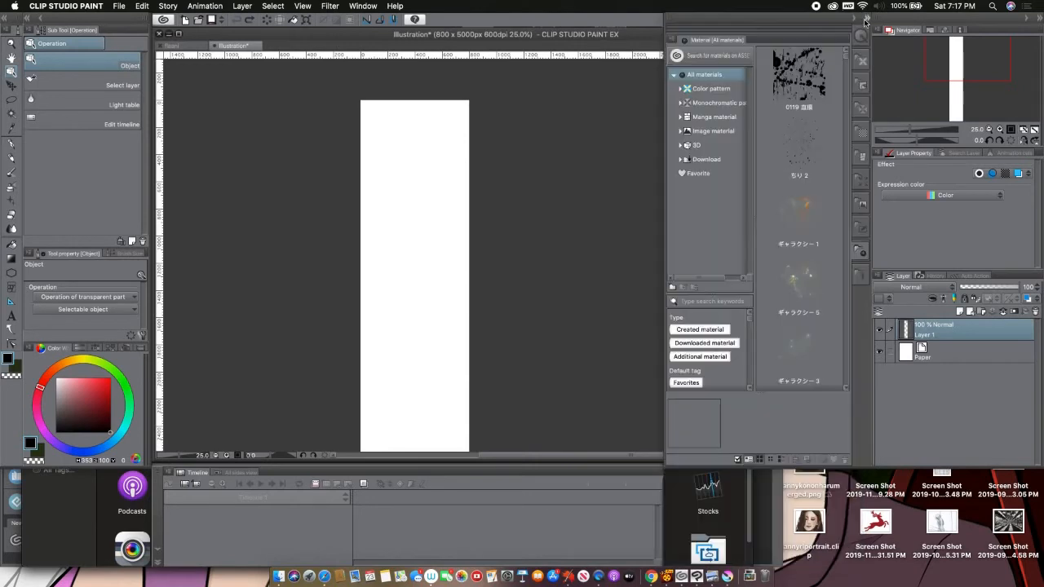
click(718, 121)
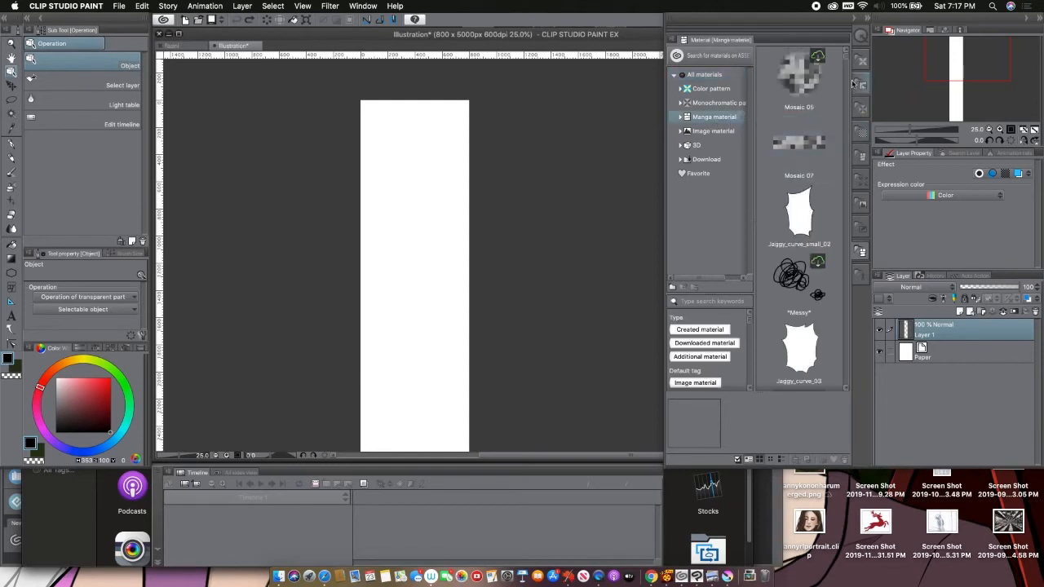
scroll(803, 204, down, 1)
drag(803, 189, 406, 203)
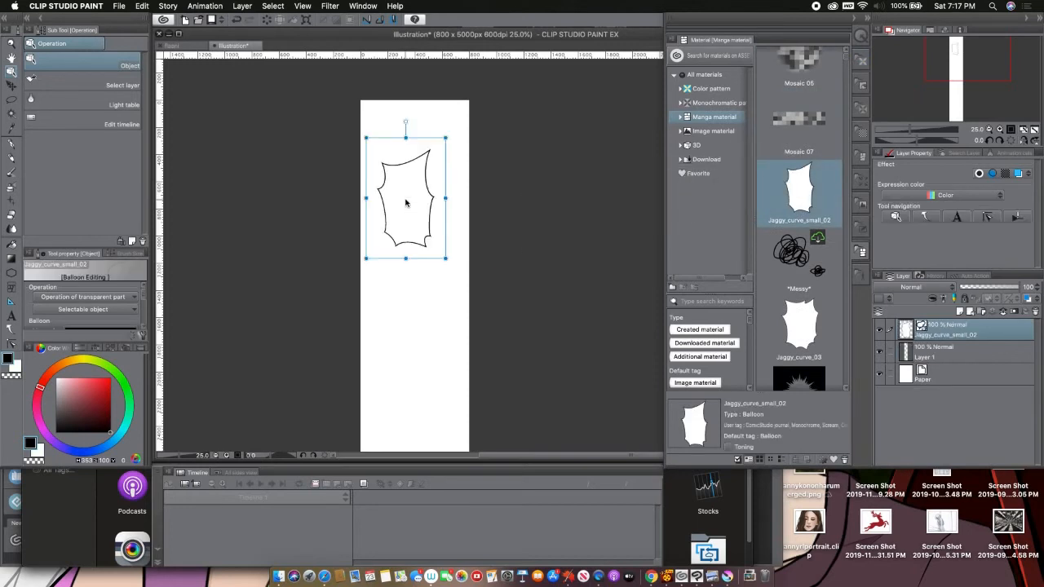
drag(803, 330, 422, 363)
key(super+z)
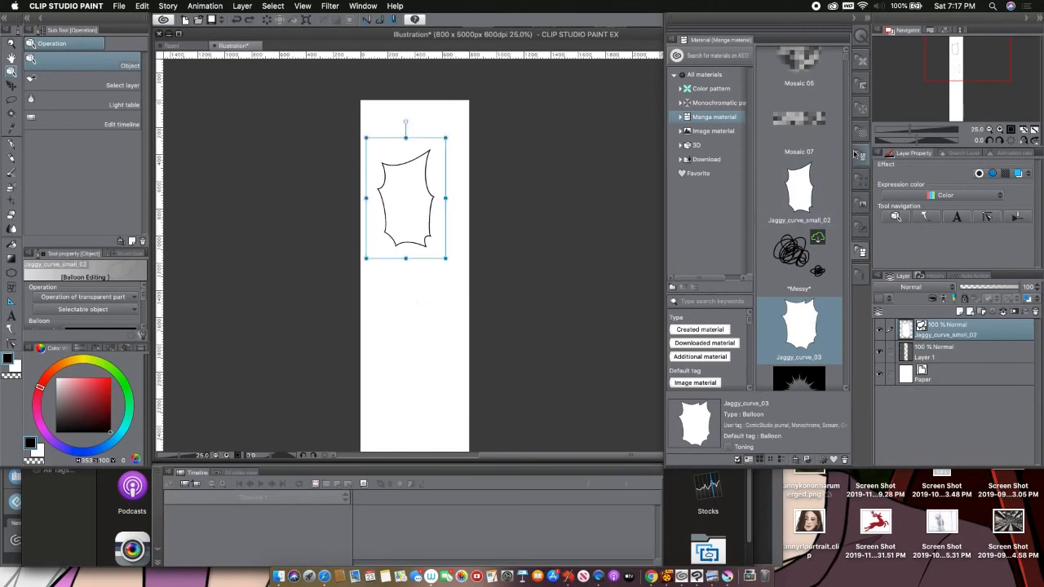
- Add the Circle flash_coarse 01 manga effect to the canvas and scale it down proportionally
scroll(849, 69, down, 5)
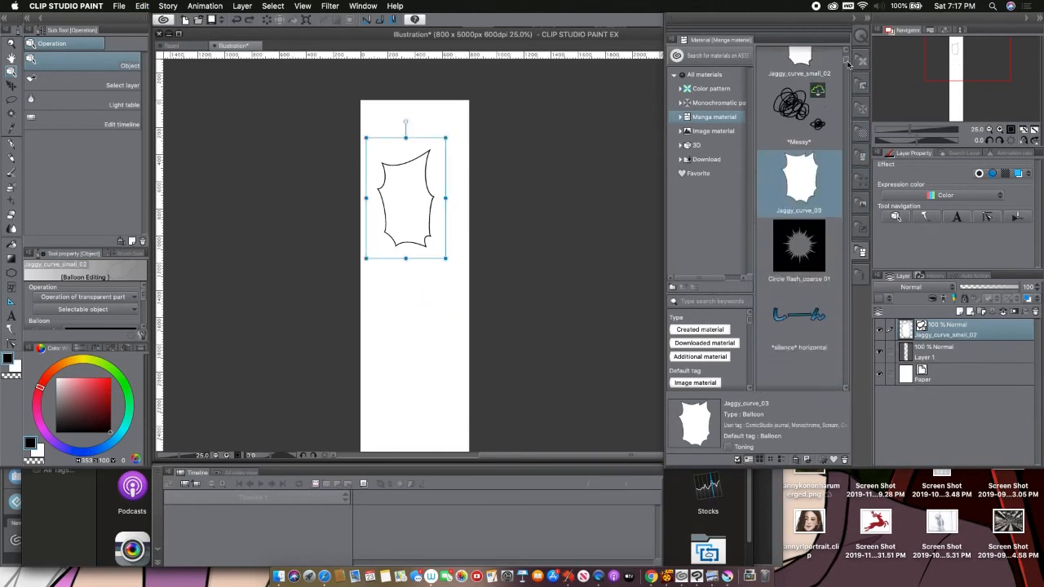
scroll(848, 69, up, 3)
drag(799, 220, 460, 448)
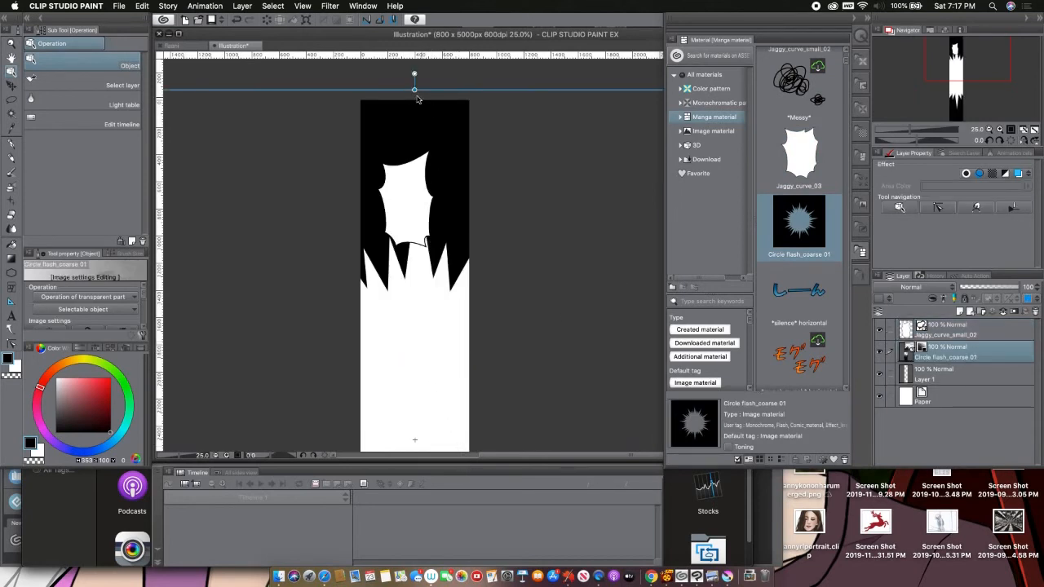
drag(415, 91, 417, 344)
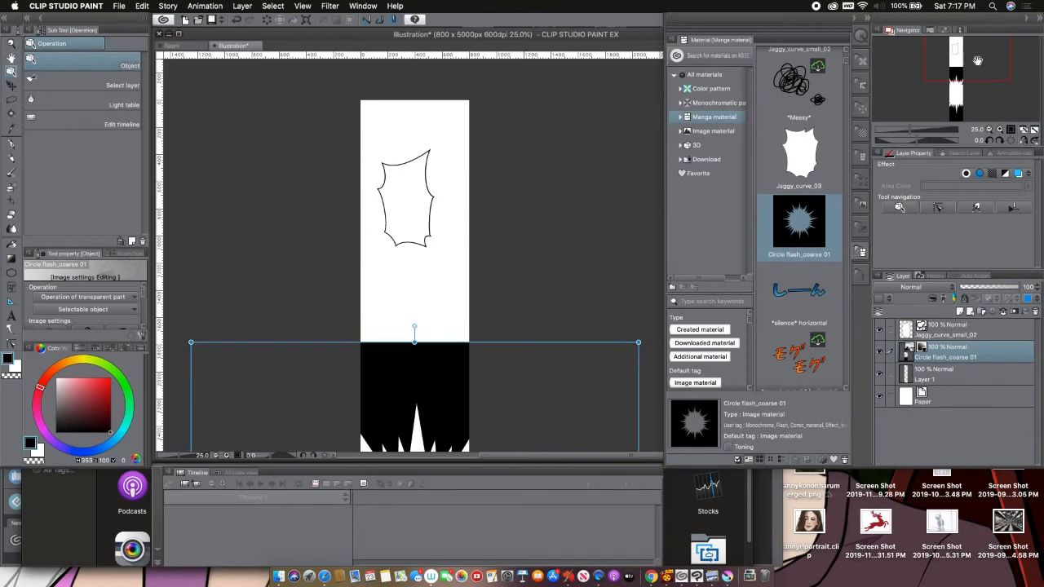
- Reposition the circle flash effect so it spans the canvas width around the middle, beneath the jagged balloon
drag(963, 64, 954, 90)
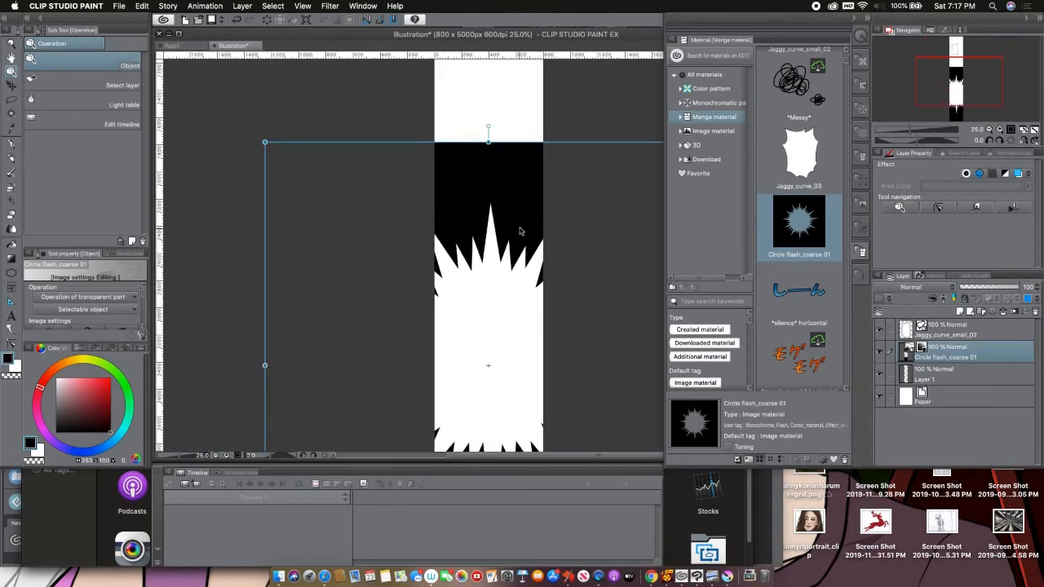
scroll(526, 150, down, 3)
scroll(525, 150, down, 2)
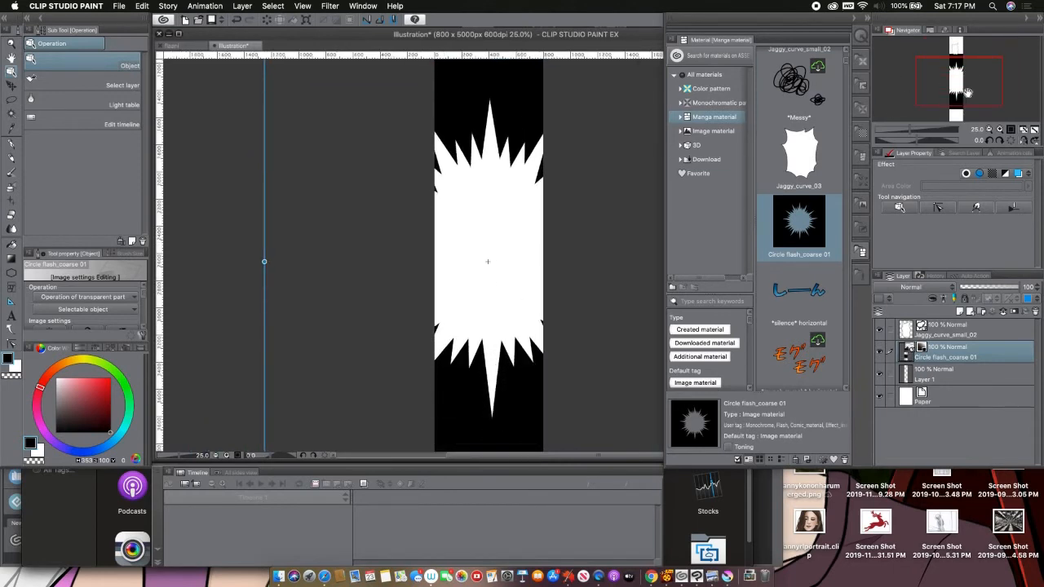
drag(980, 99, 983, 96)
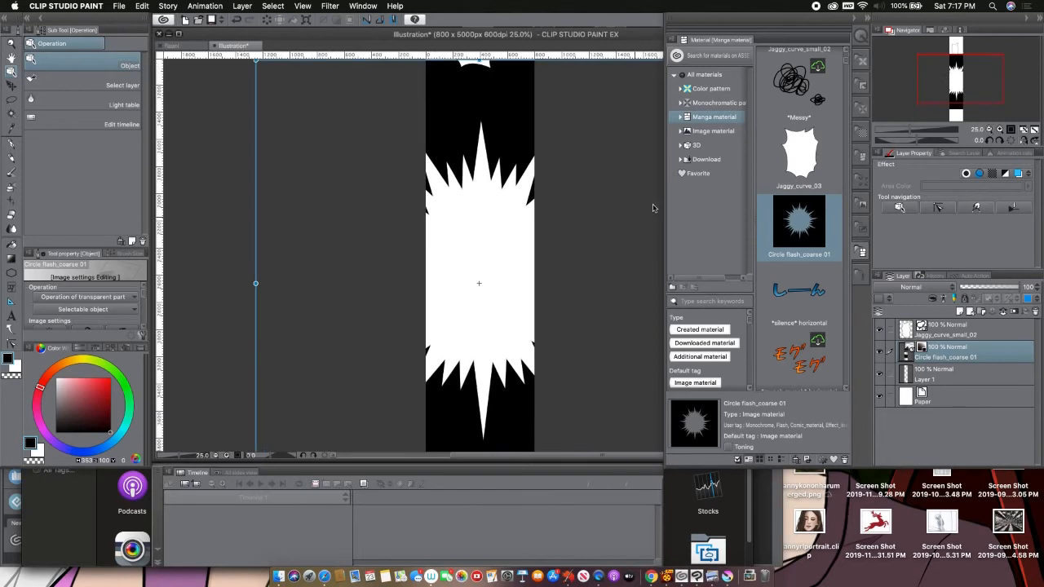
click(988, 130)
drag(381, 159, 576, 292)
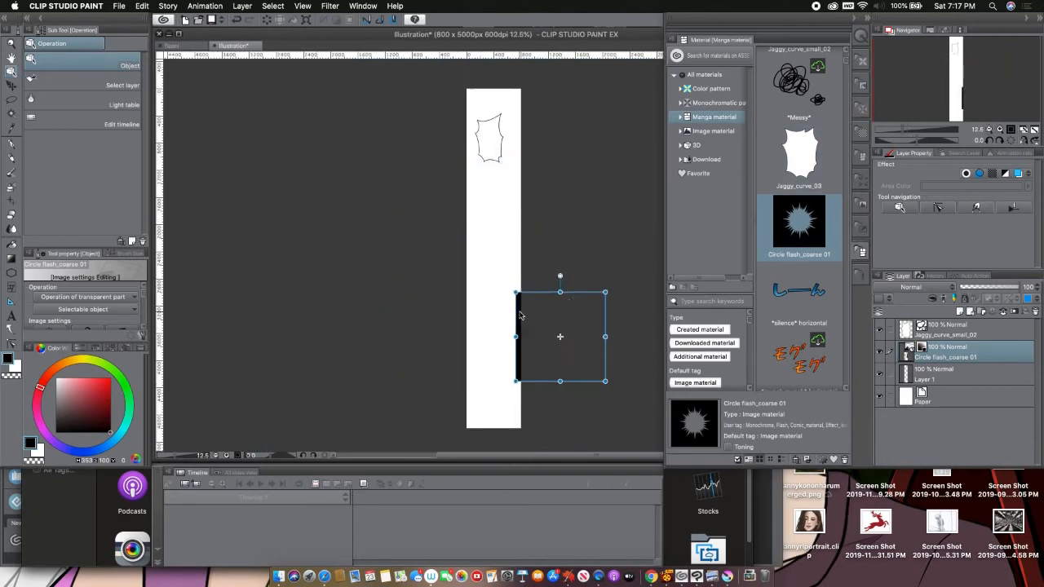
drag(521, 313, 450, 224)
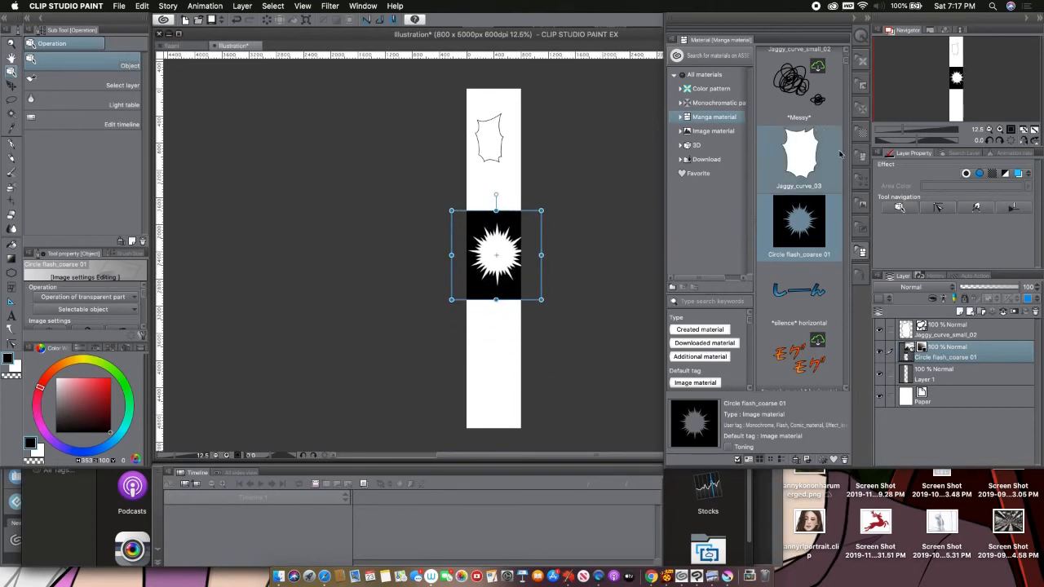
- Try to place the *smile* vertical sound effect on the canvas below the circle flash
scroll(849, 64, down, 5)
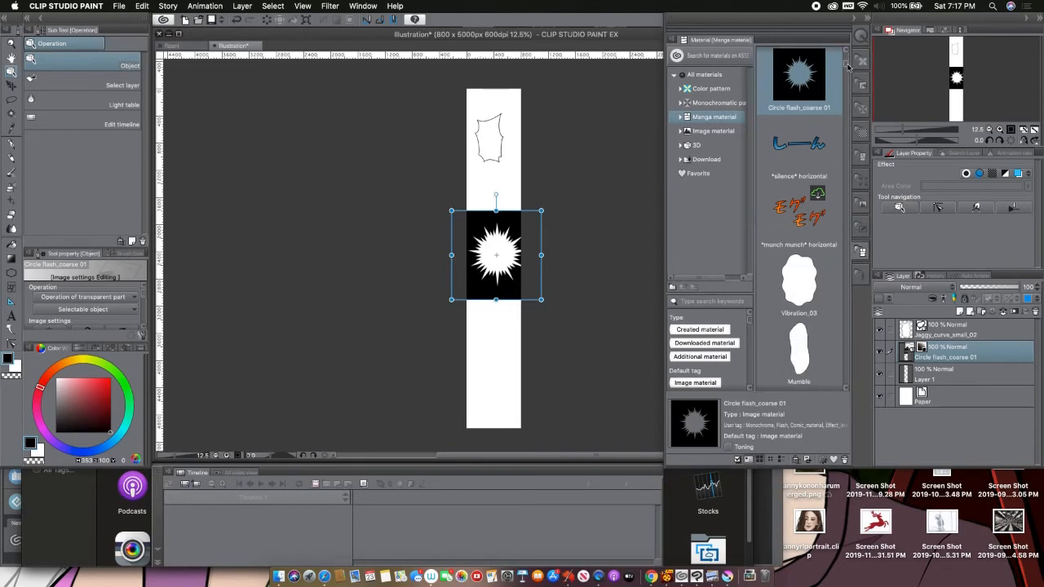
scroll(845, 72, down, 8)
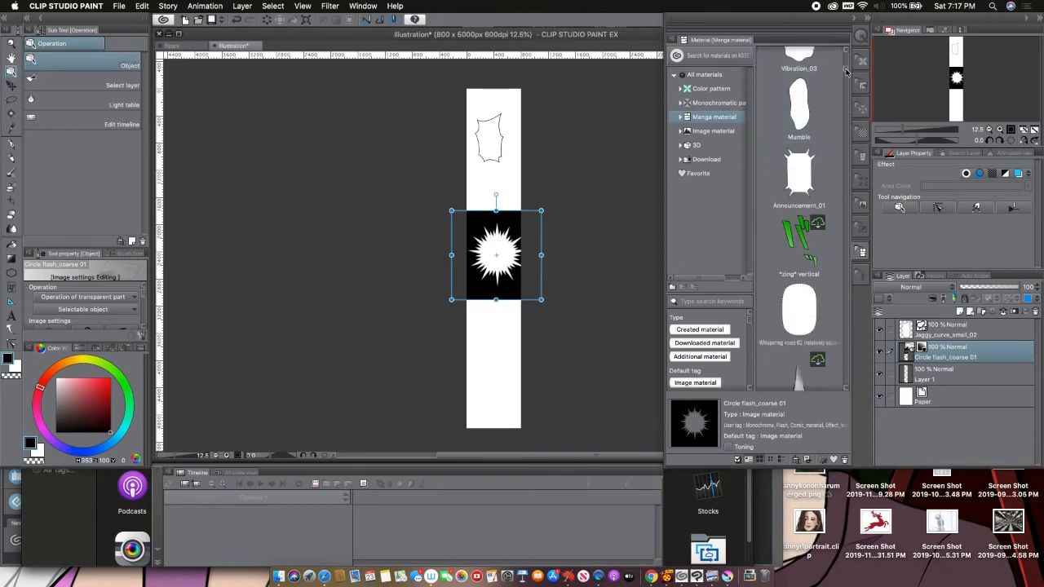
drag(848, 78, 854, 102)
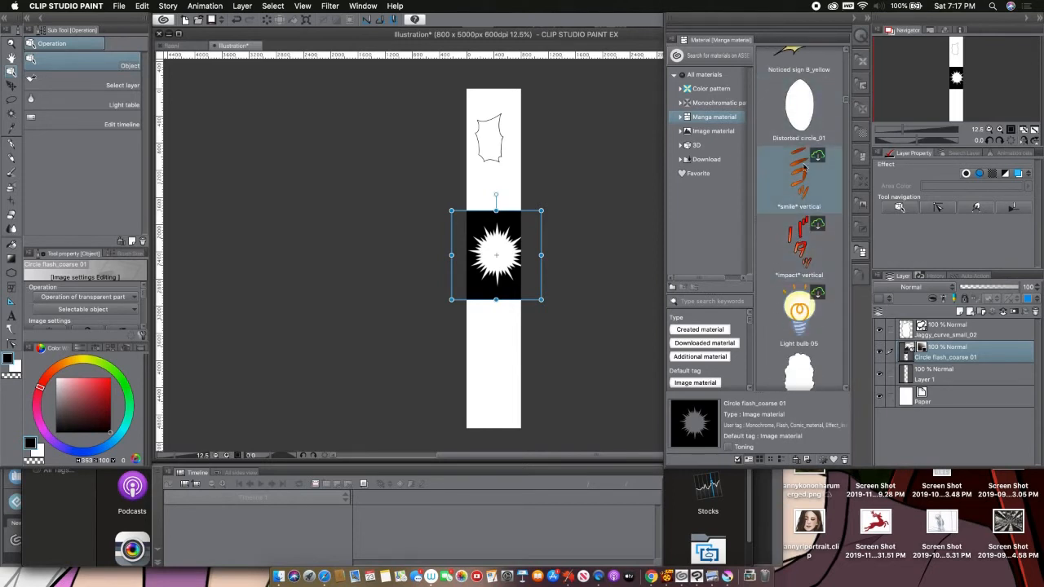
drag(800, 174, 494, 359)
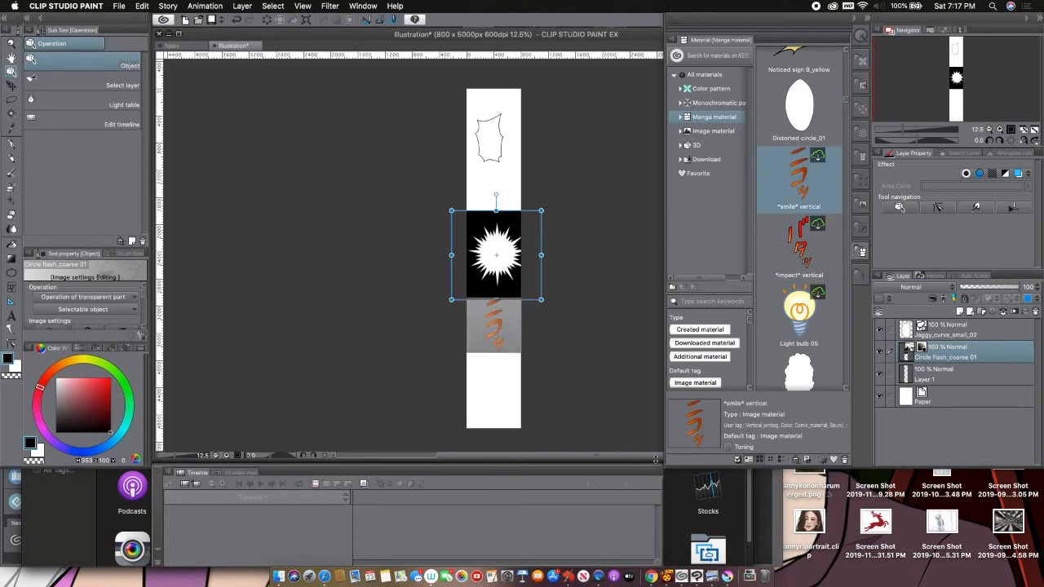
click(602, 225)
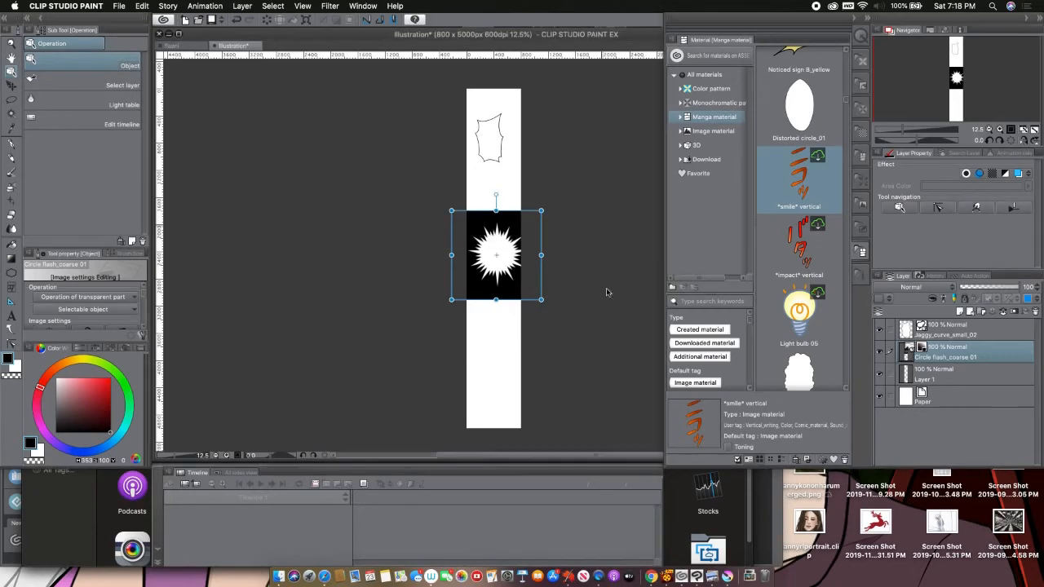
- Browse the manga materials for further balloons, sound effects, signs and framing templates
click(711, 575)
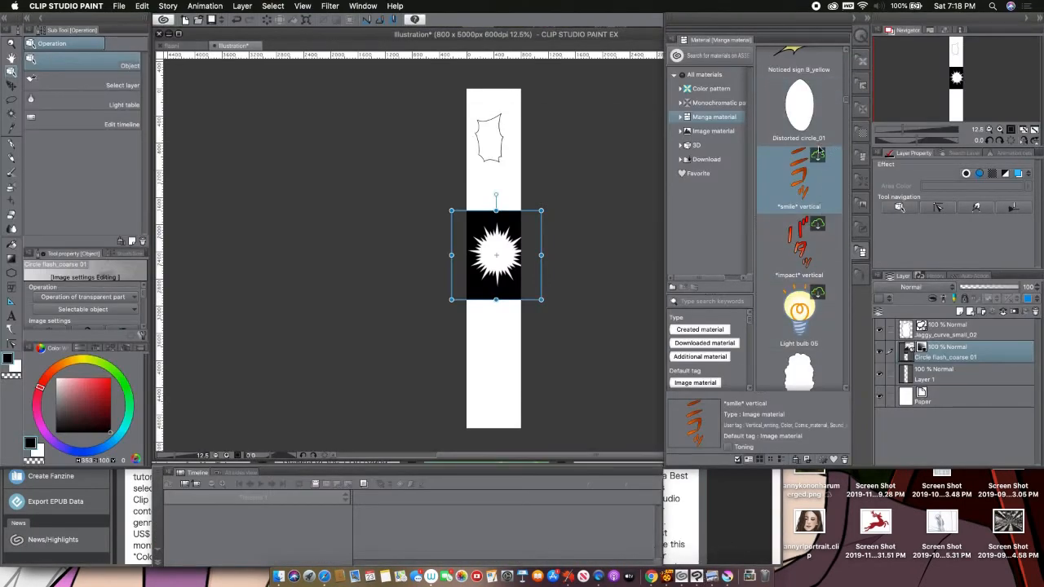
drag(846, 100, 846, 100)
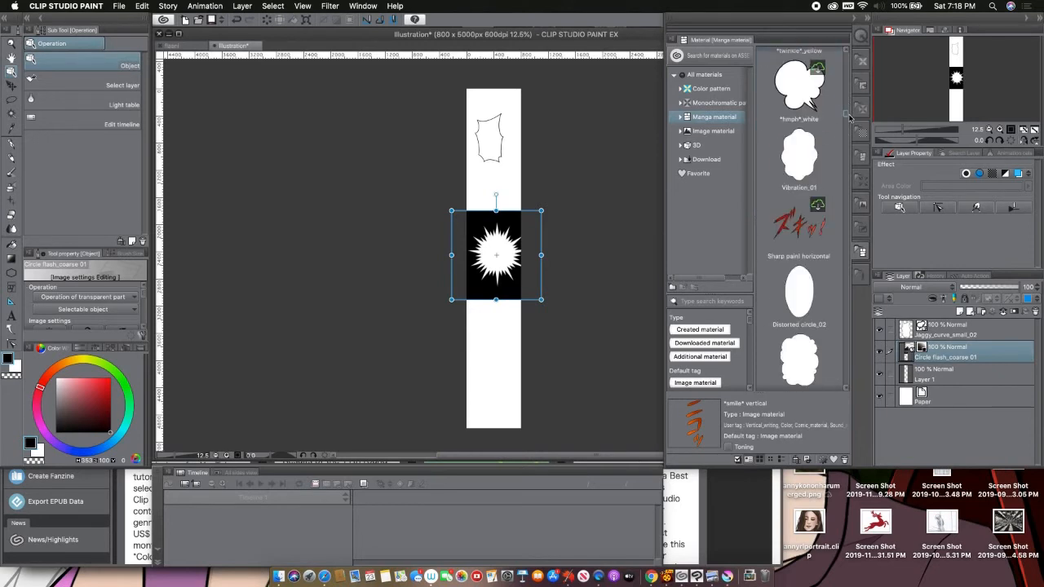
scroll(849, 118, down, 2)
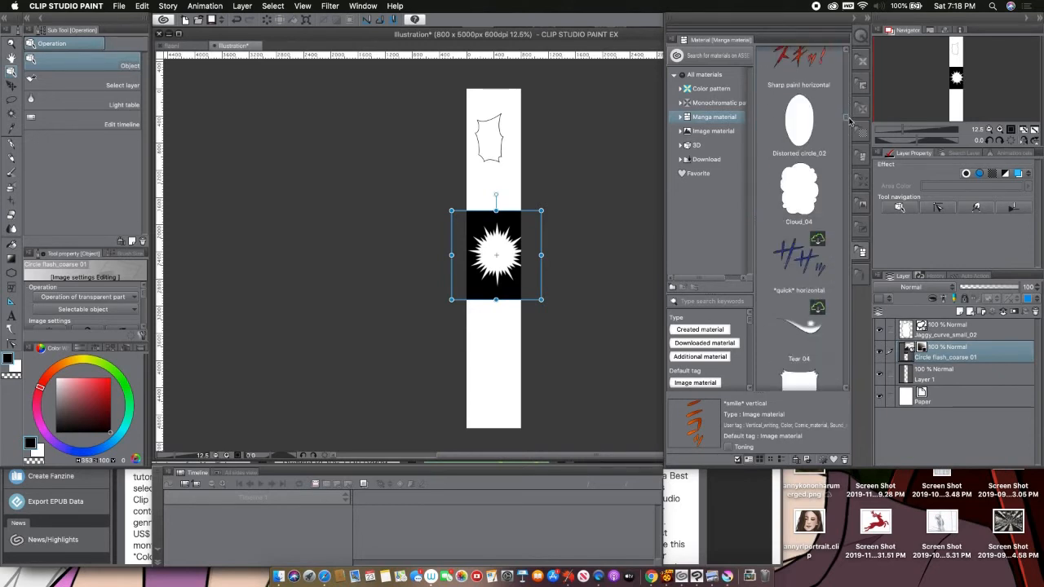
scroll(849, 121, down, 5)
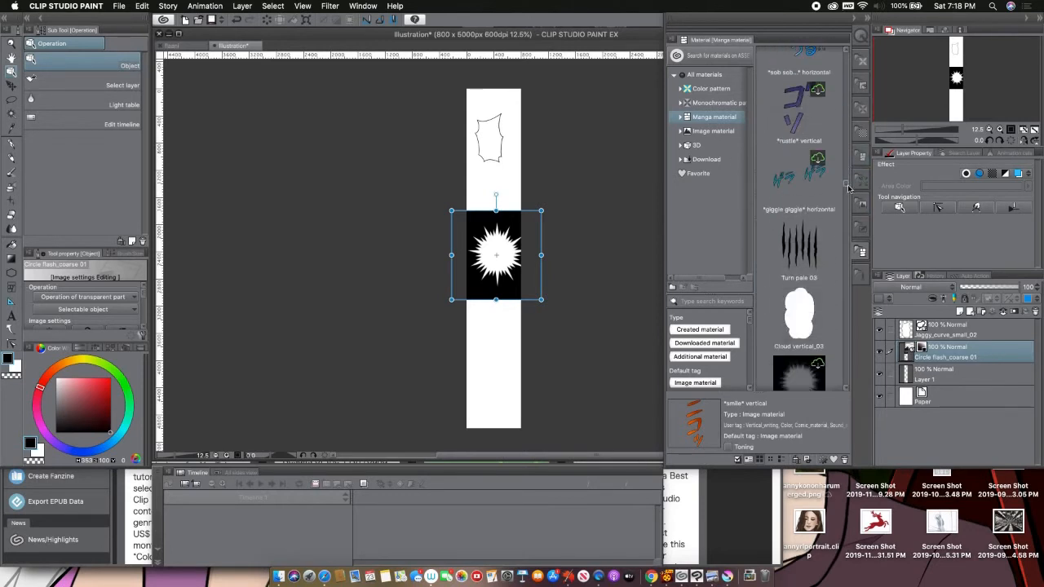
scroll(849, 194, down, 3)
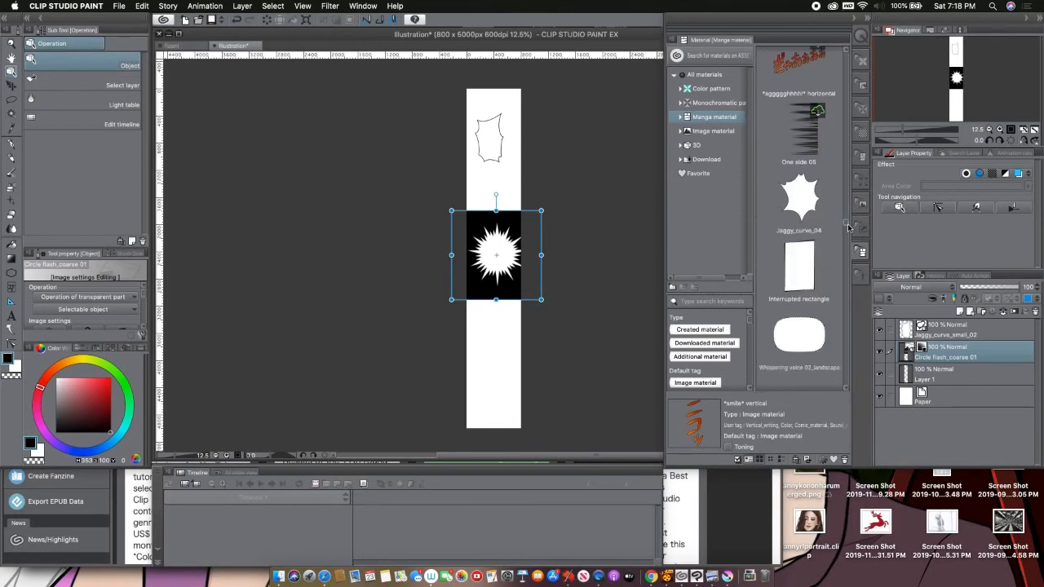
drag(848, 233, 845, 255)
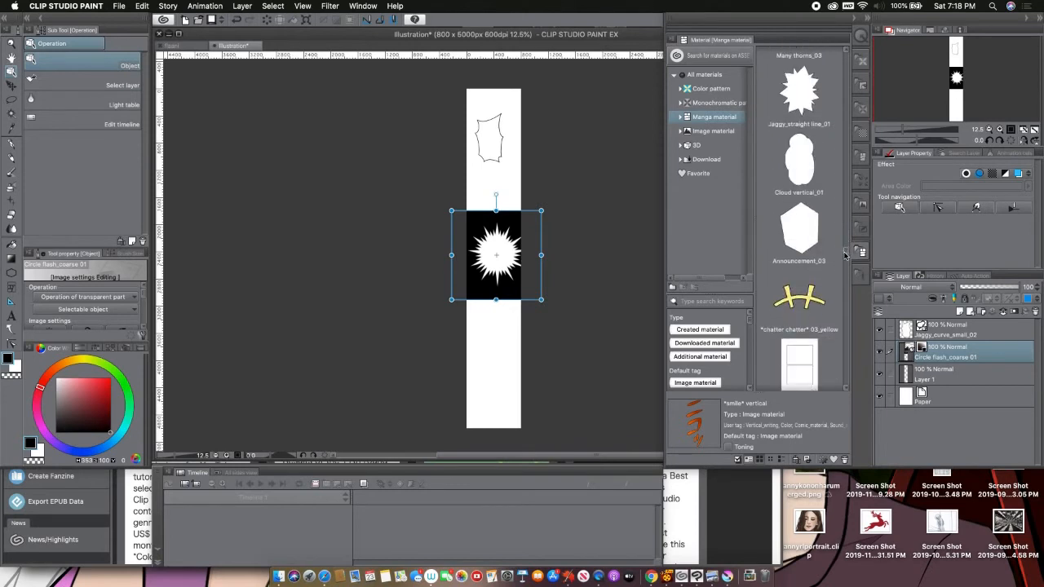
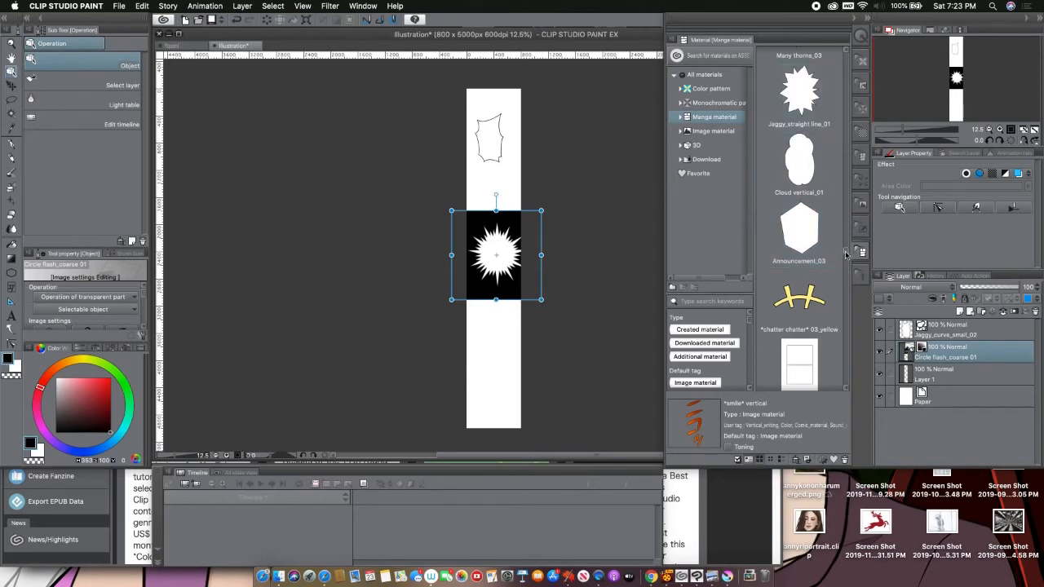
drag(846, 250, 846, 261)
scroll(827, 246, down, 2)
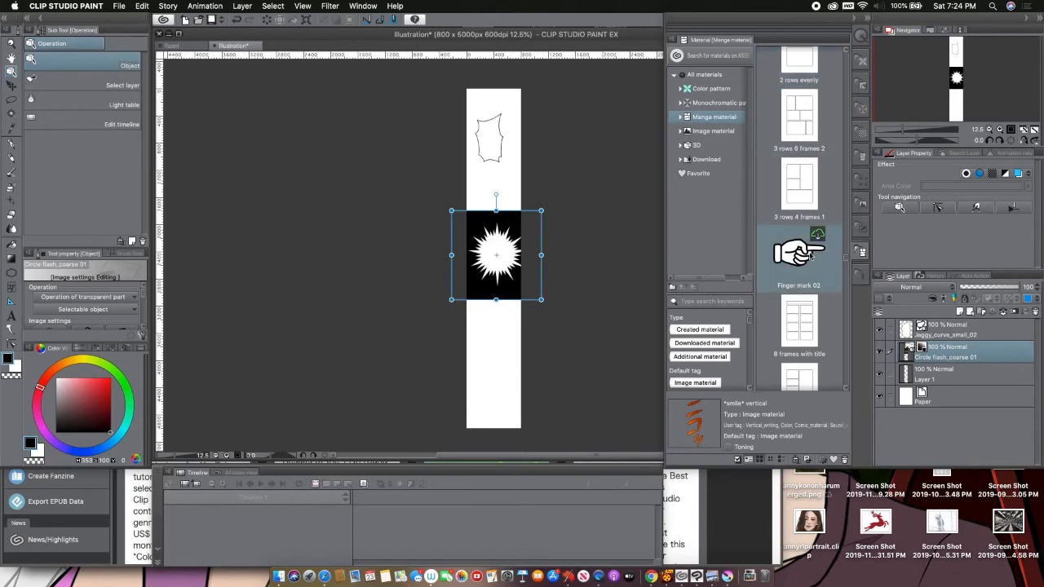
scroll(846, 265, down, 3)
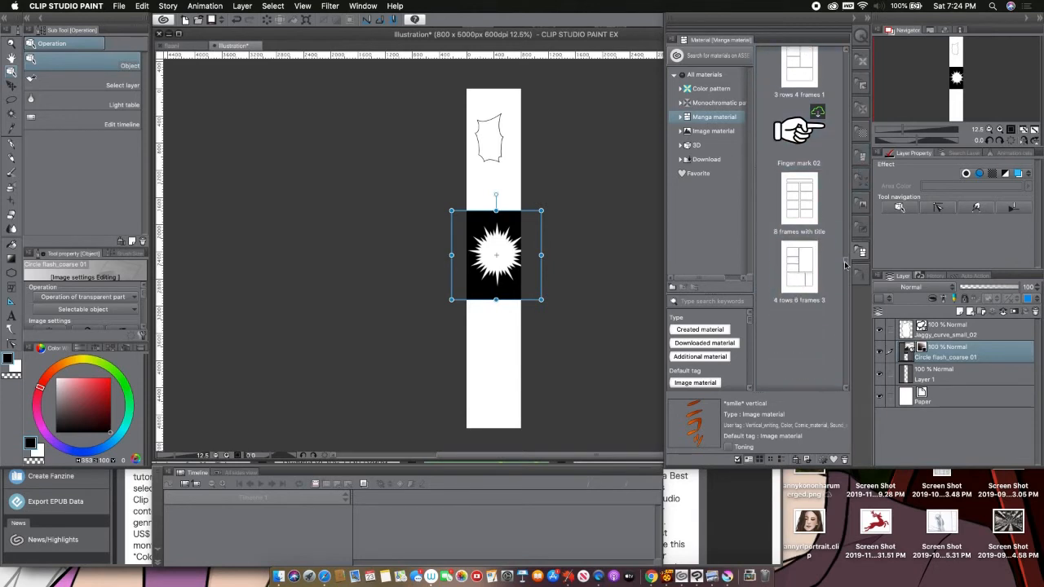
scroll(846, 265, down, 5)
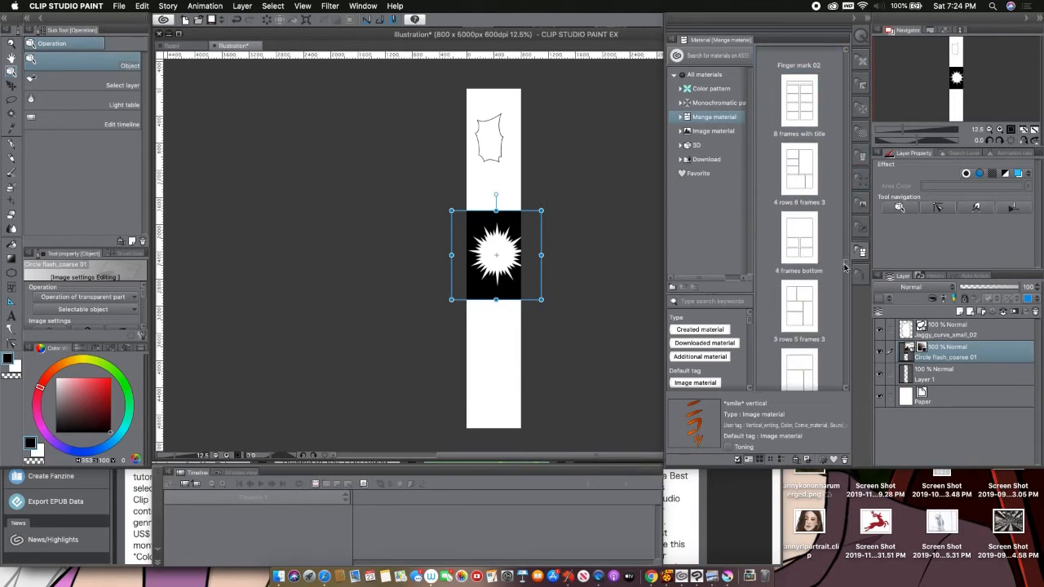
- Try the 3 rows 5 frames 3 framing template and undo it, and place Hum note a_03 below the circle flash instead
drag(805, 235, 511, 347)
key(super+z)
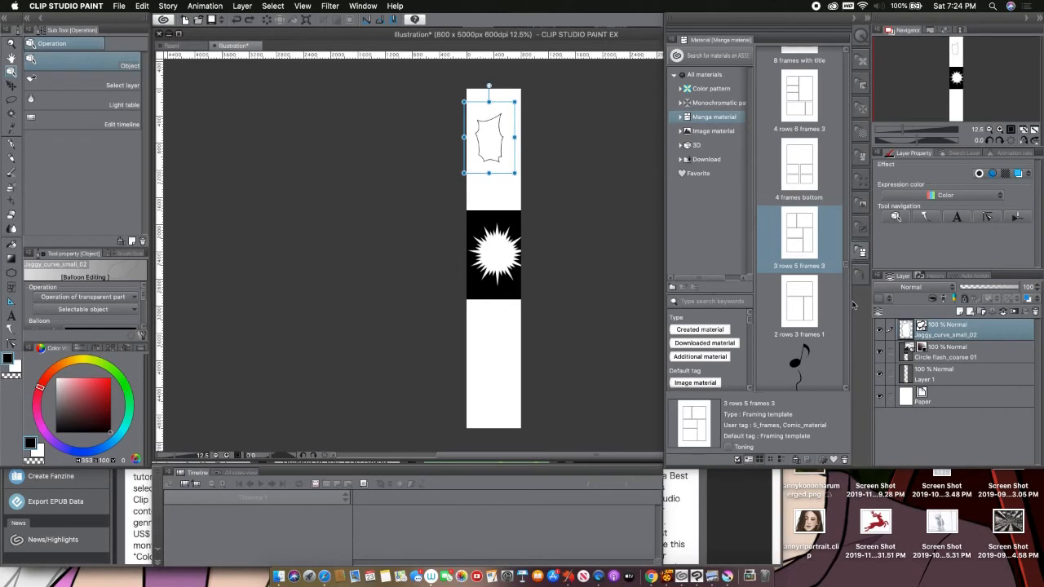
mouse_move(846, 265)
mouse_down()
mouse_move(844, 287)
mouse_move(846, 274)
mouse_up()
drag(801, 117, 526, 400)
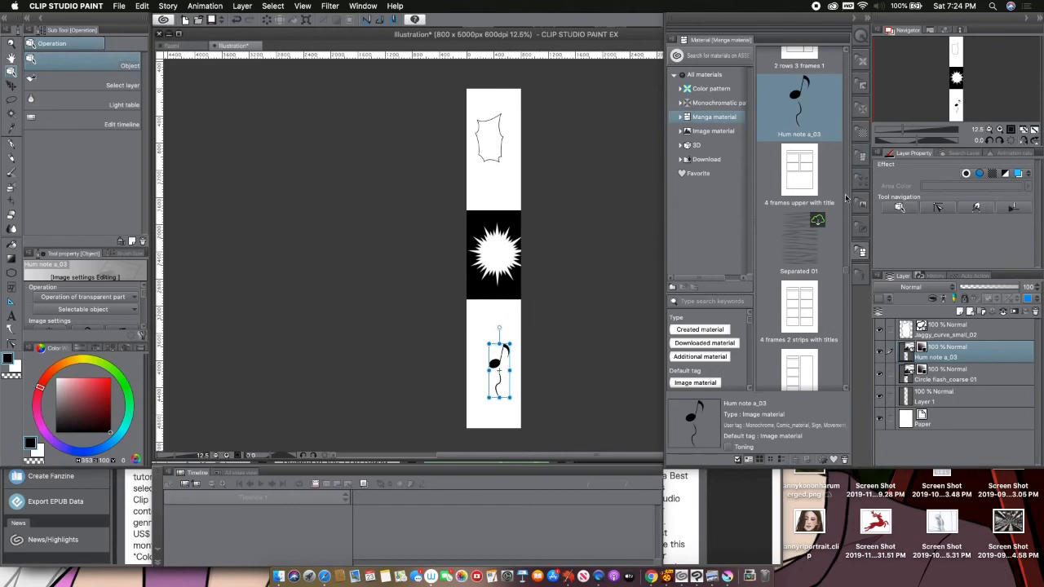
- Add the *heart thump*_vertical sound effect and move it over the hum note, beneath the circle flash
scroll(846, 276, down, 5)
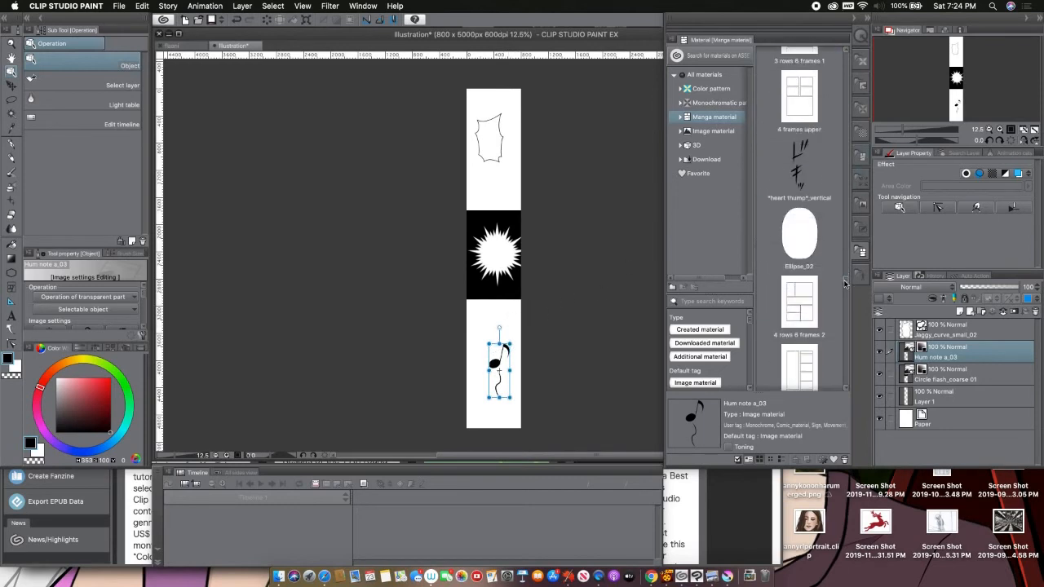
scroll(845, 283, down, 2)
drag(800, 167, 539, 369)
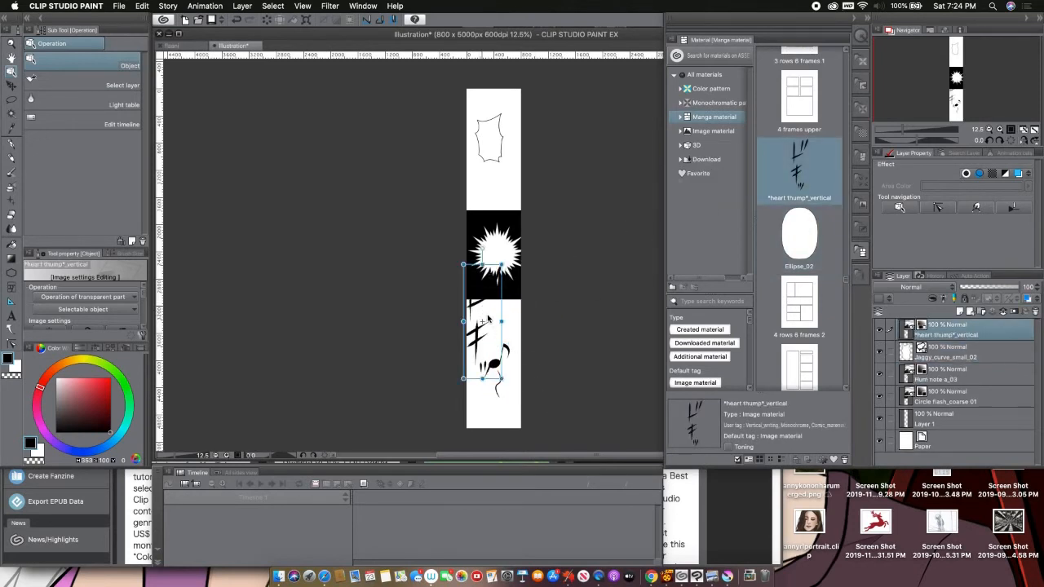
drag(487, 318, 496, 336)
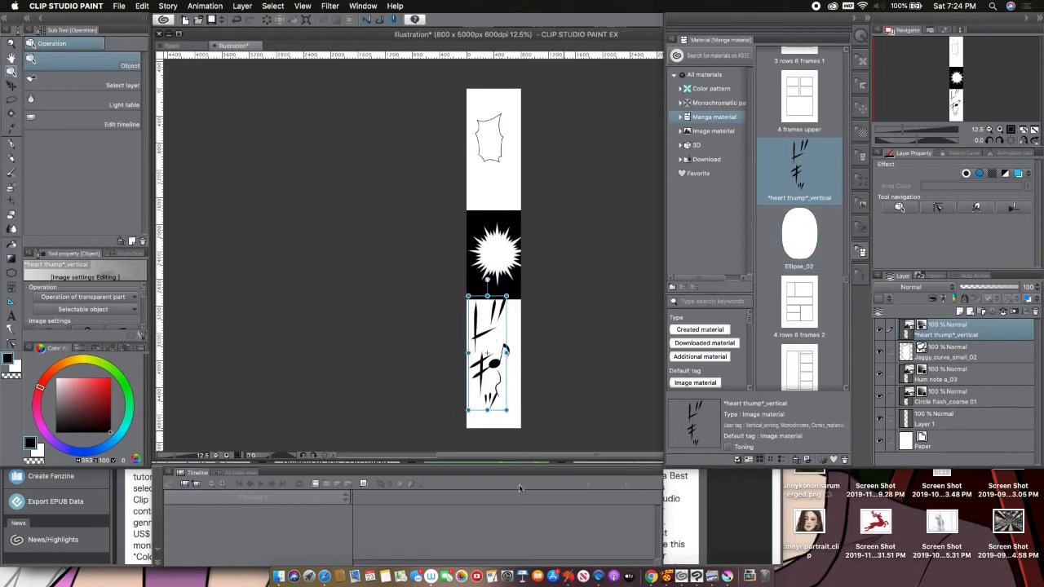
- Undo the placement of the heart thump sound effect and of the hum note
key(super+z)
key(super+z)
key(super+z)
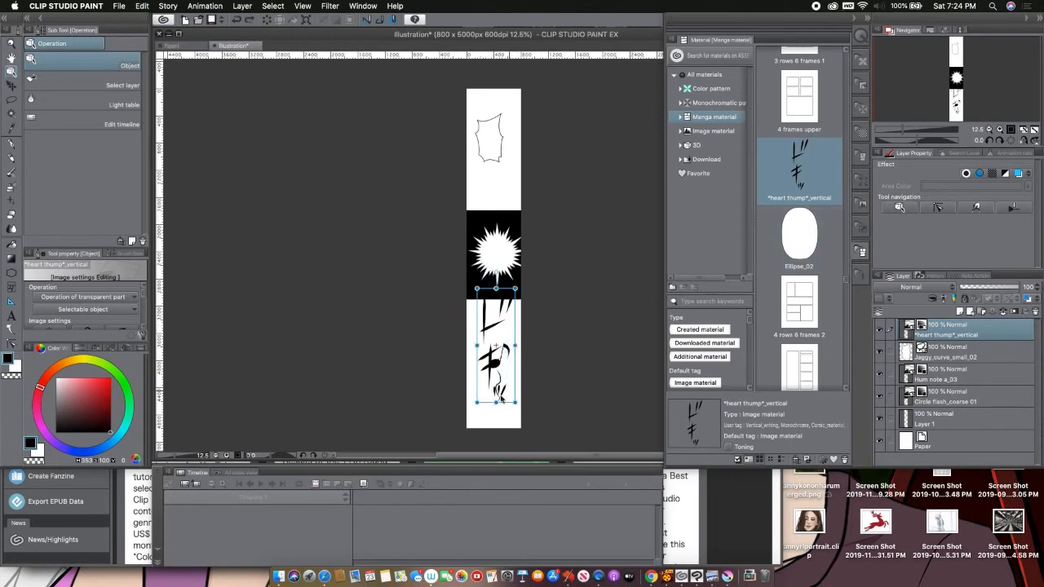
key(super+z)
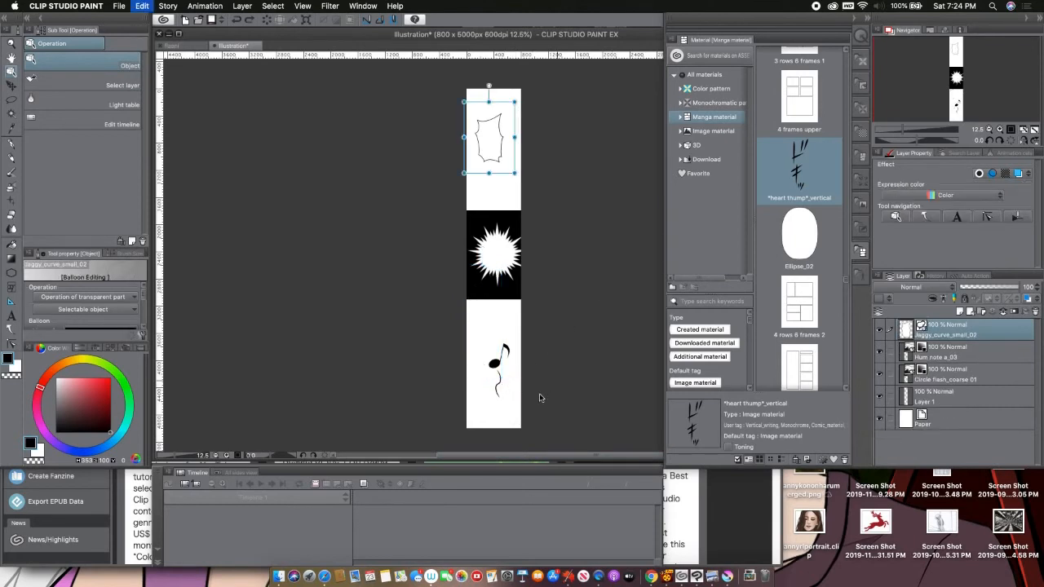
key(super+z)
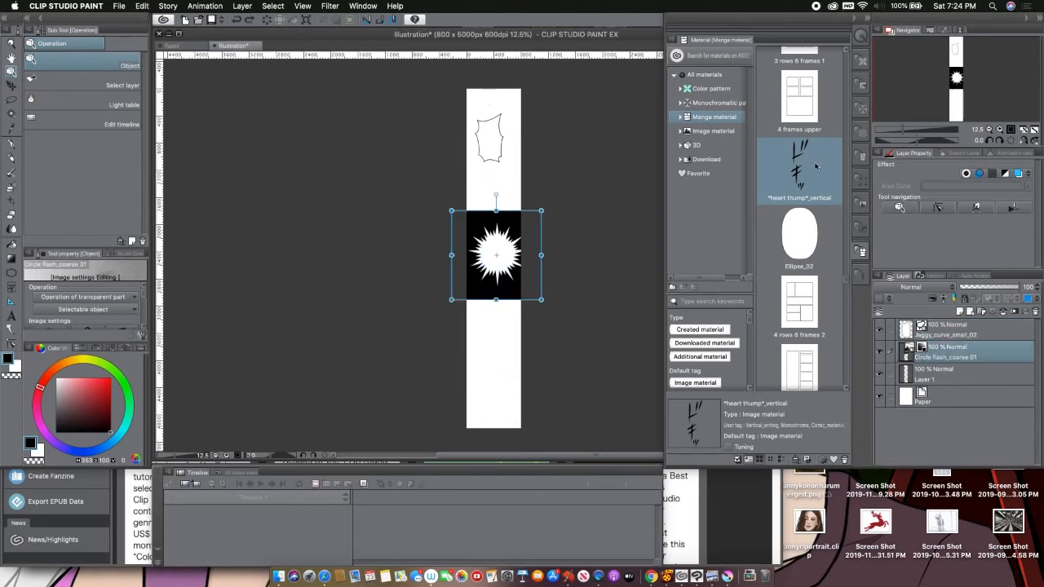
- Examine the rest of the manga materials to the end of the list, including the 3 rows 6 frames 3 framing template
drag(946, 97, 947, 104)
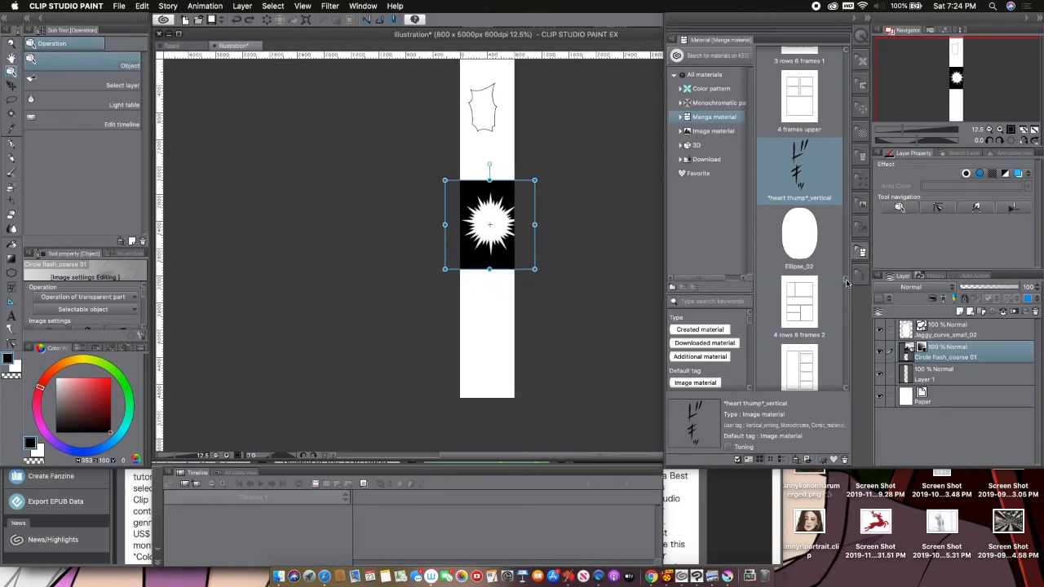
drag(846, 283, 833, 331)
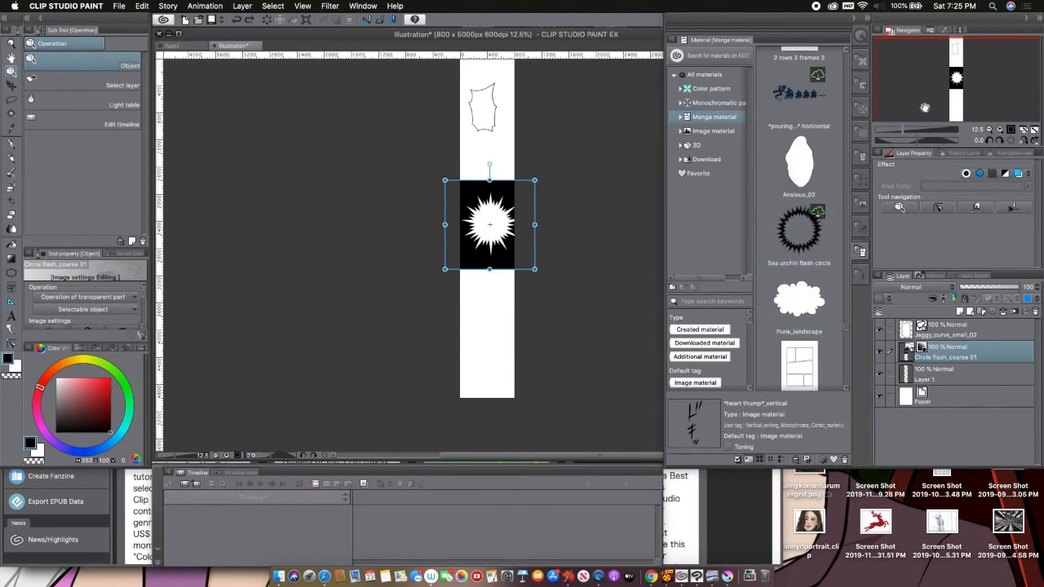
scroll(495, 212, up, 5)
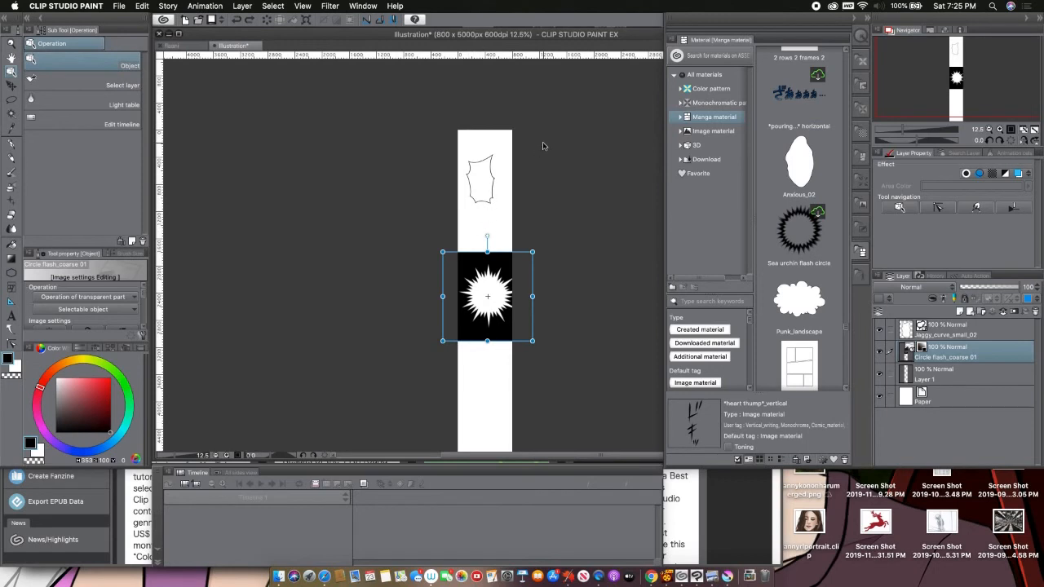
drag(967, 71, 971, 92)
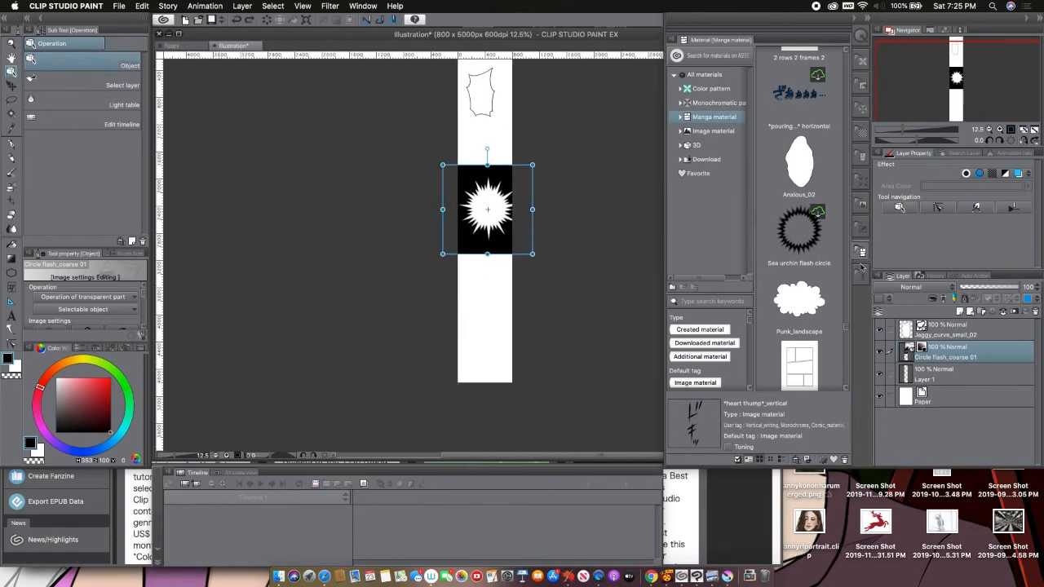
drag(847, 324, 845, 338)
click(807, 268)
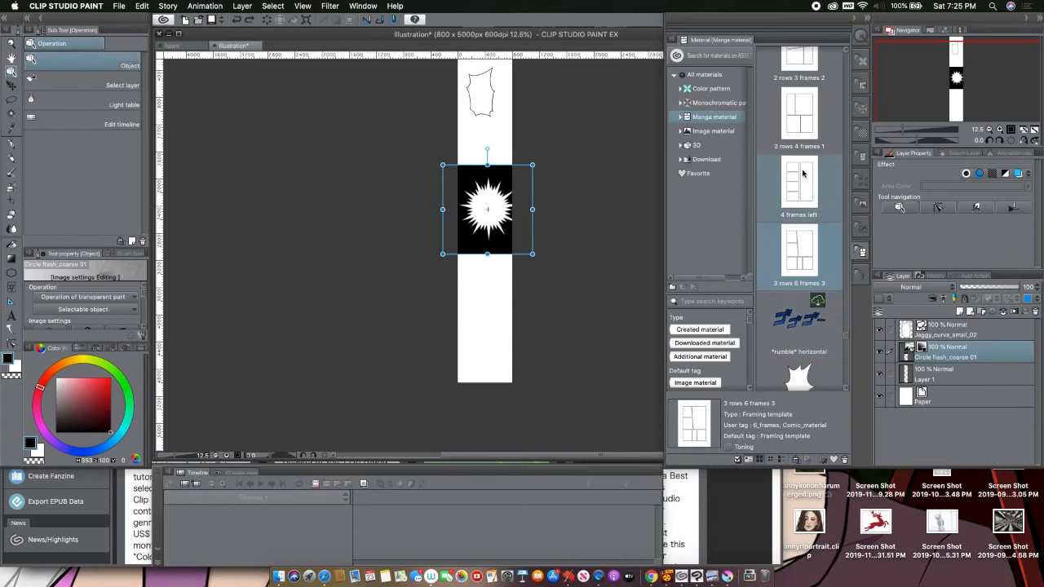
mouse_move(966, 81)
mouse_down()
mouse_move(960, 104)
mouse_move(961, 86)
mouse_up()
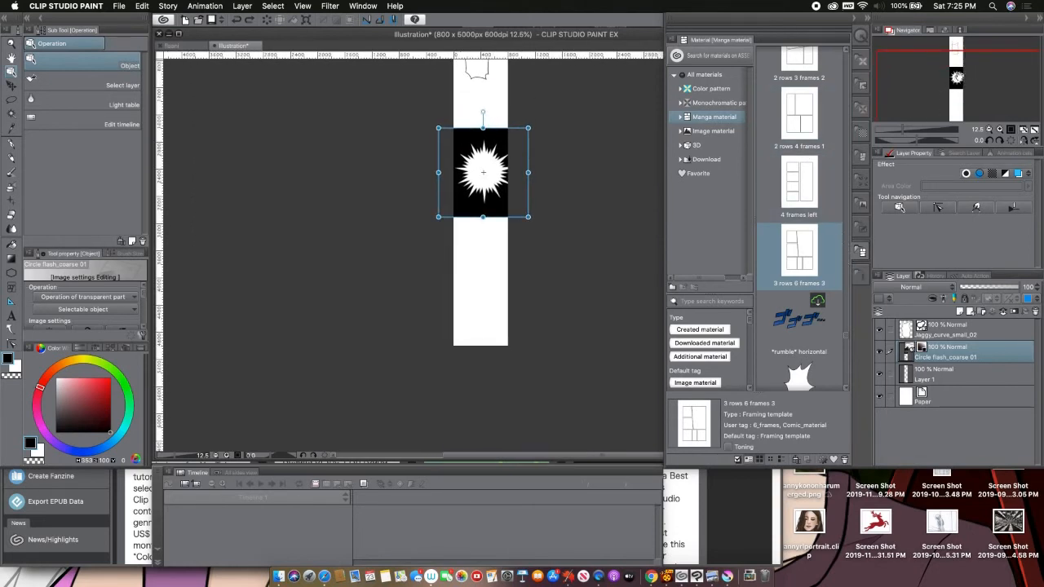
drag(959, 80, 959, 78)
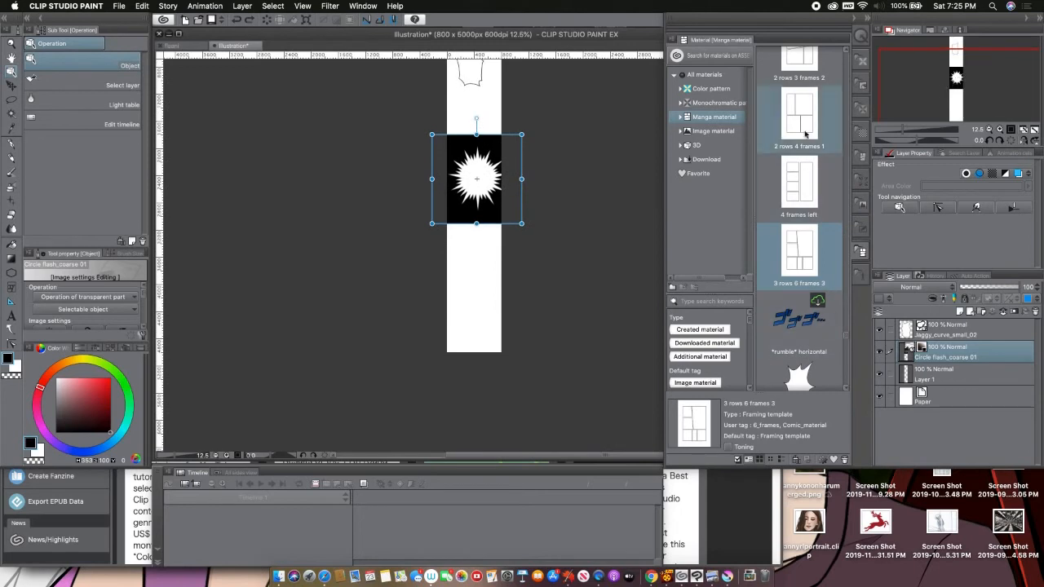
scroll(846, 340, down, 3)
scroll(846, 340, down, 3)
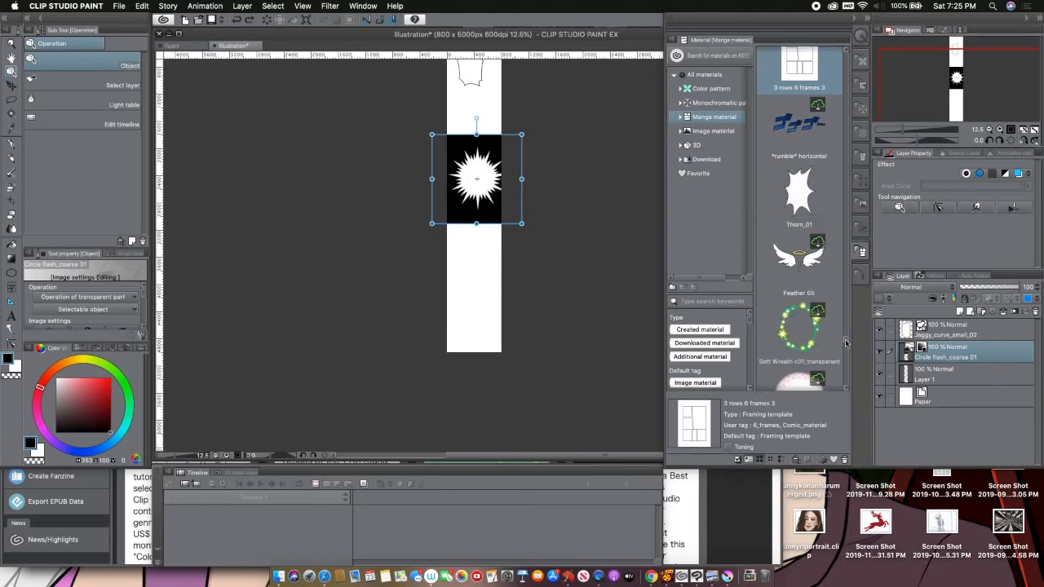
drag(963, 75, 964, 93)
drag(845, 340, 851, 391)
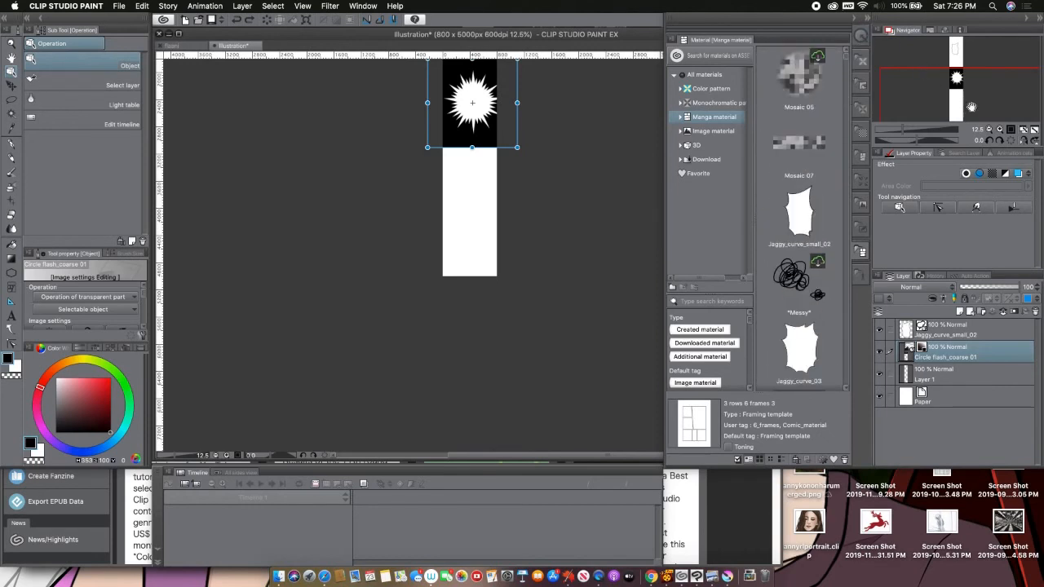
drag(971, 103, 967, 43)
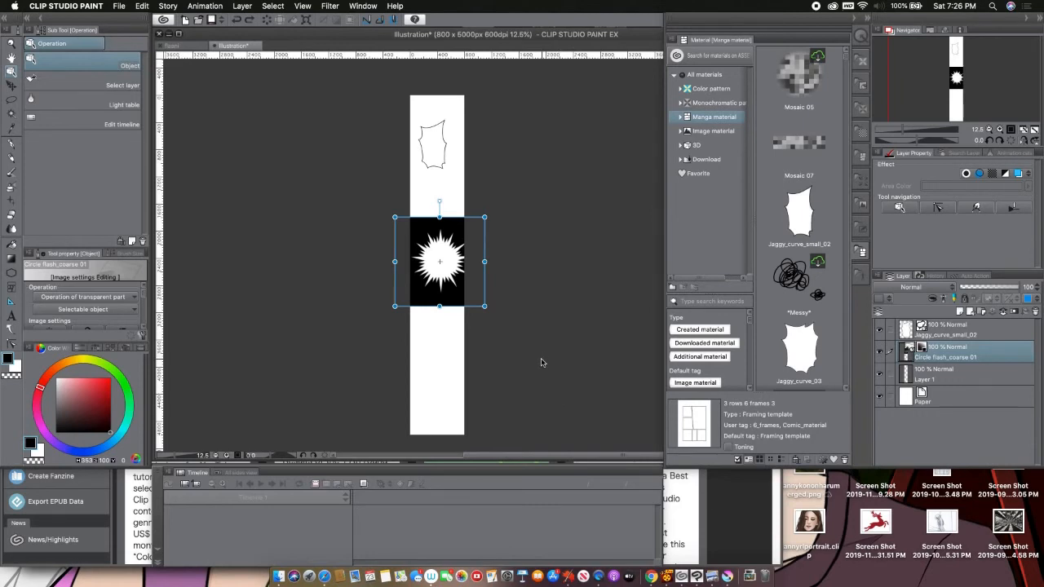
- Undo the placement and scaling of the circle flash effect and remove the jagged balloon, back to the blank canvas
key(super+z)
key(super+z)
key(super+z)
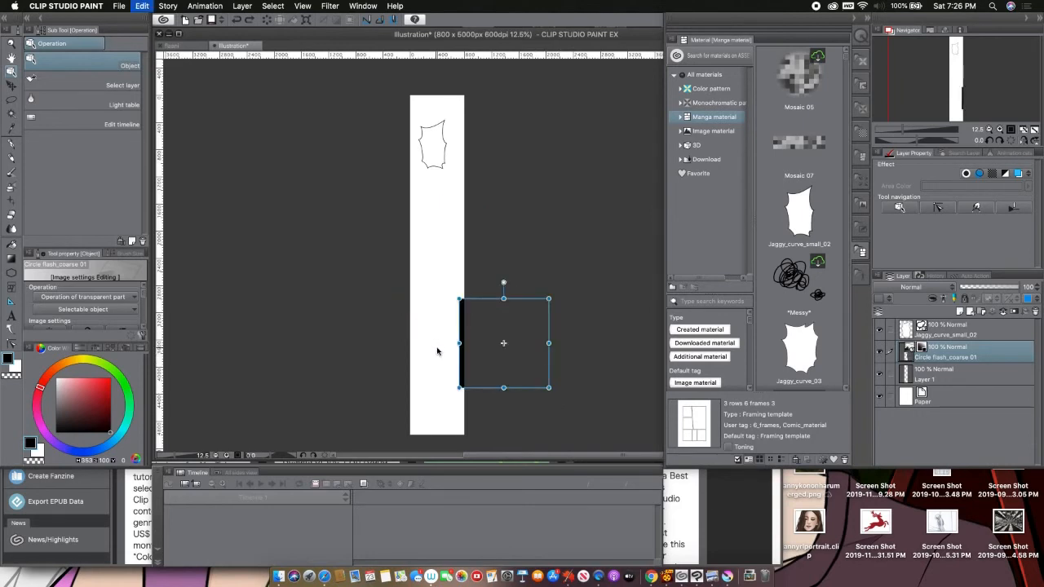
key(super+z)
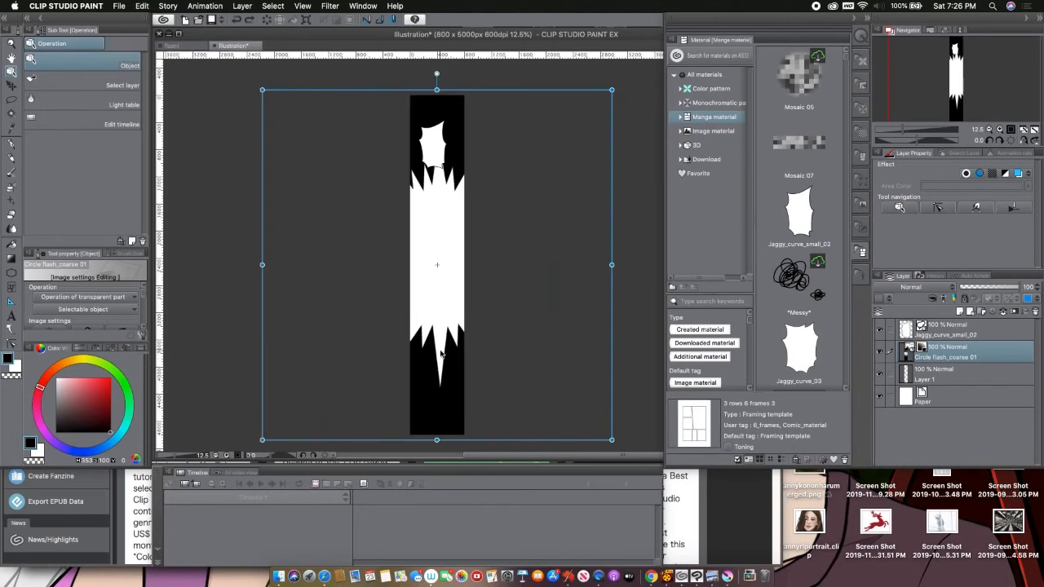
key(super+z)
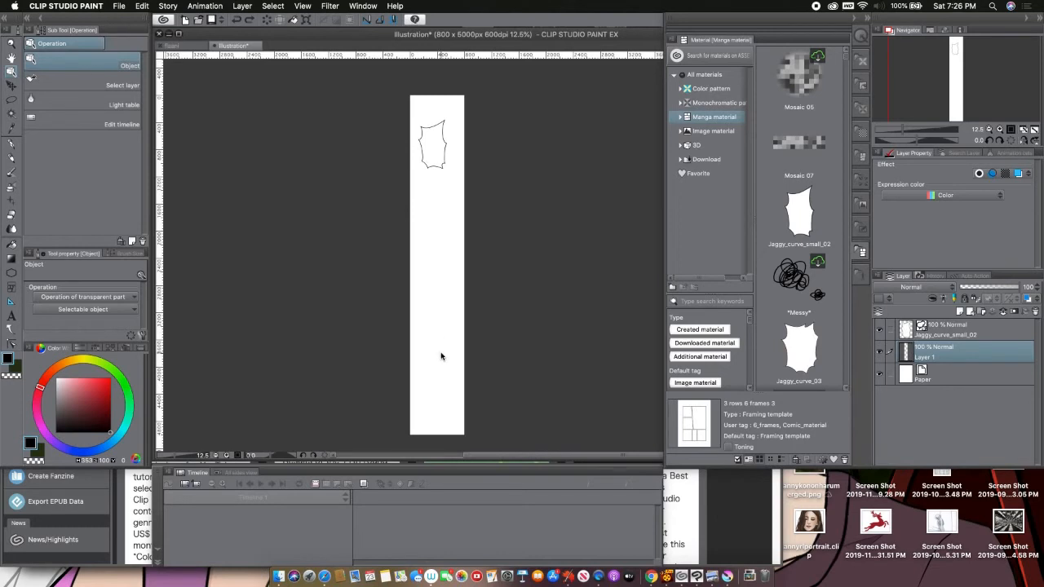
key(super+z)
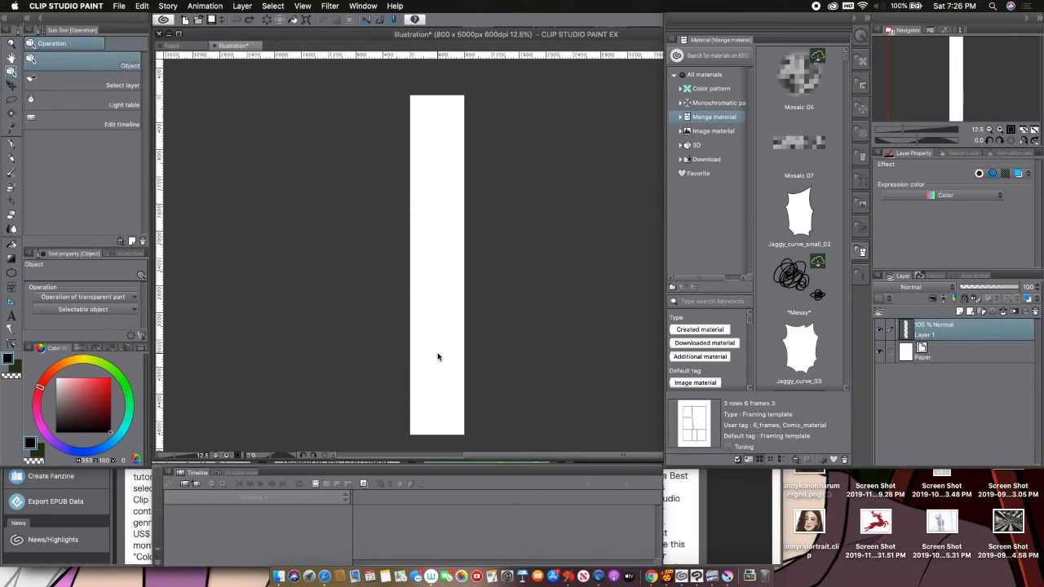
- Draw a rounded balloon with a dark green fill, about three quarters of the canvas width, near the canvas's upper end
click(11, 329)
click(127, 66)
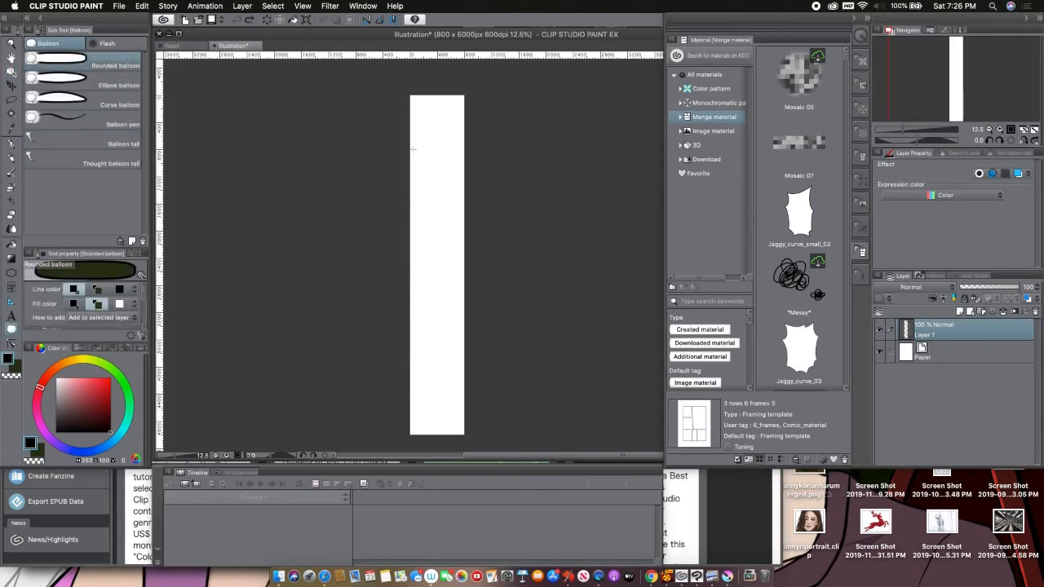
drag(419, 147, 456, 199)
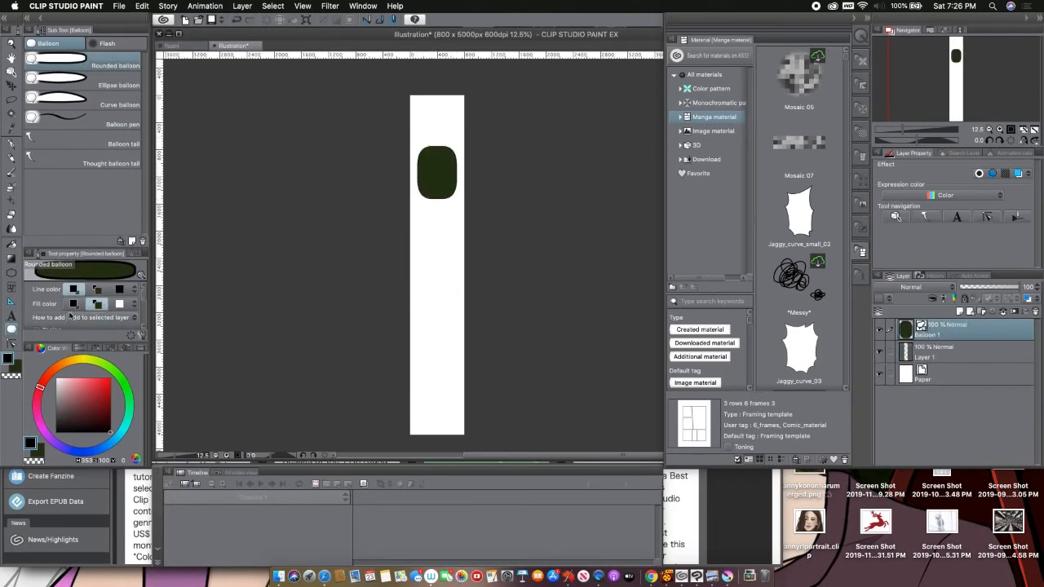
- Add a straight, pointed balloon tail to the lower edge of the dark green rounded balloon
click(109, 43)
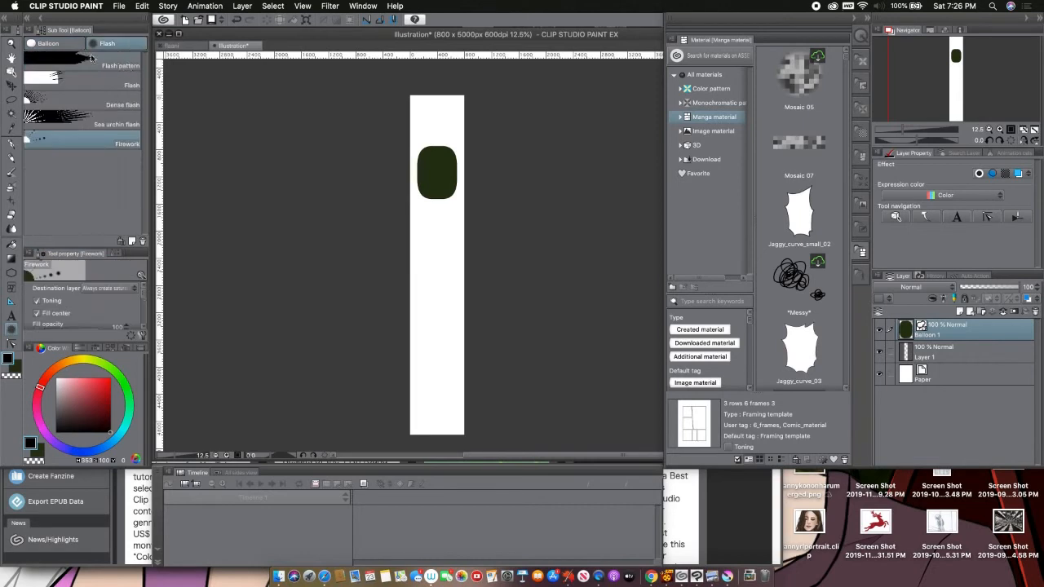
click(71, 45)
click(106, 143)
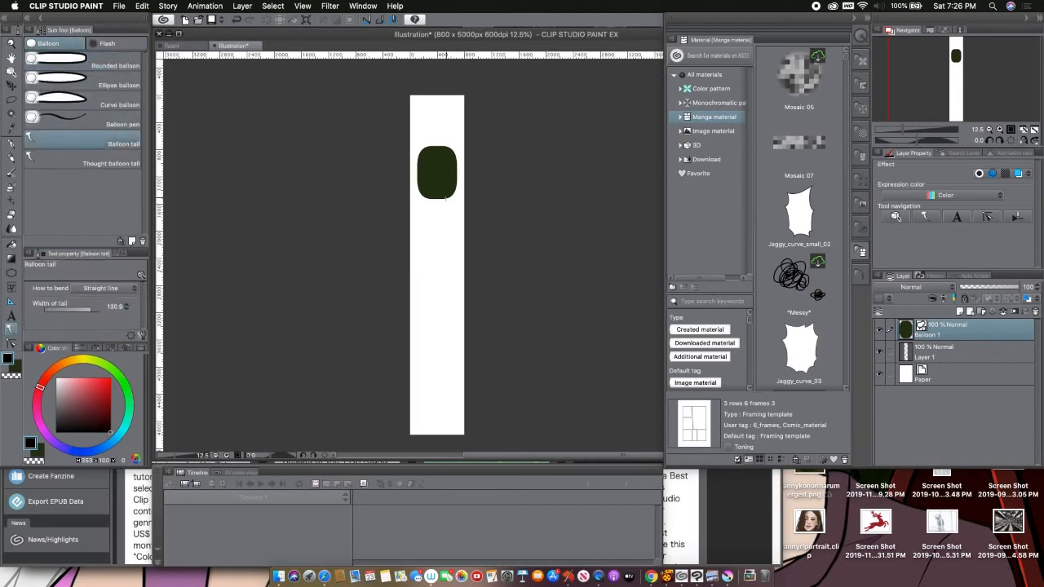
drag(444, 197, 451, 236)
click(1000, 131)
drag(979, 69, 951, 71)
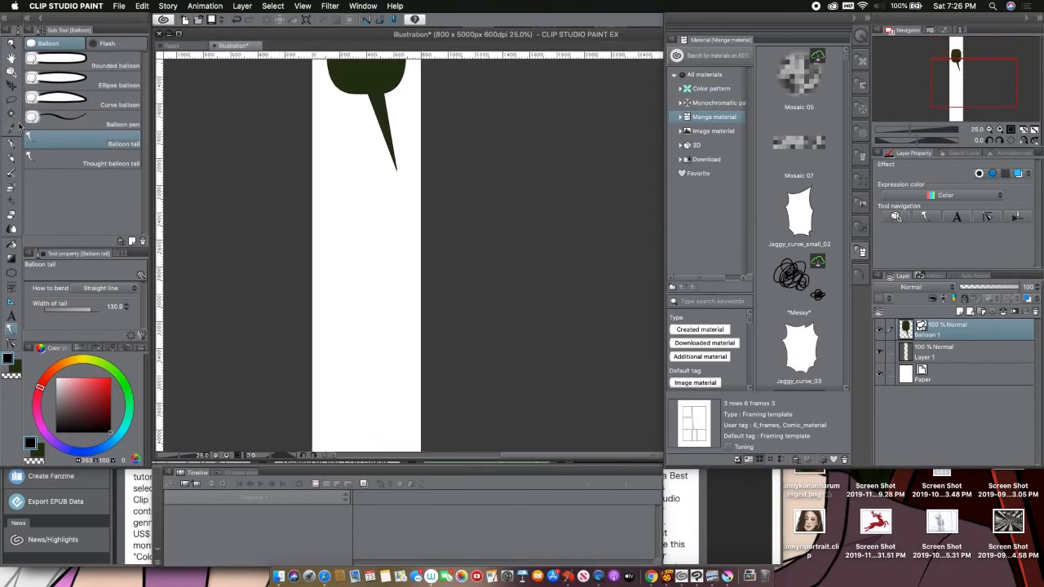
- Draw a black-outlined circle about 600 px wide on Layer 1 with the Ellipse figure tool, beneath the green balloon's tail
click(14, 272)
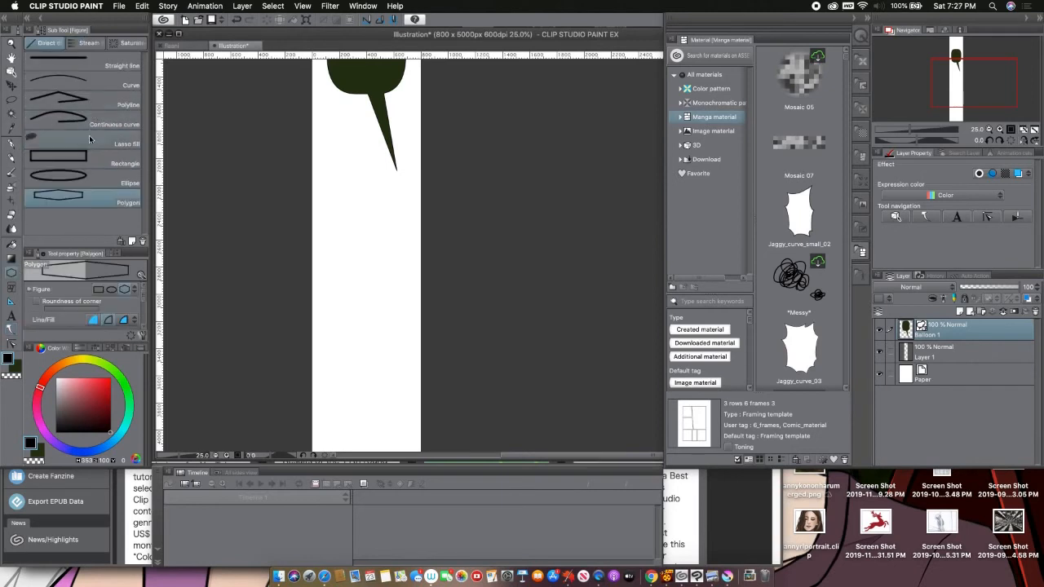
click(101, 178)
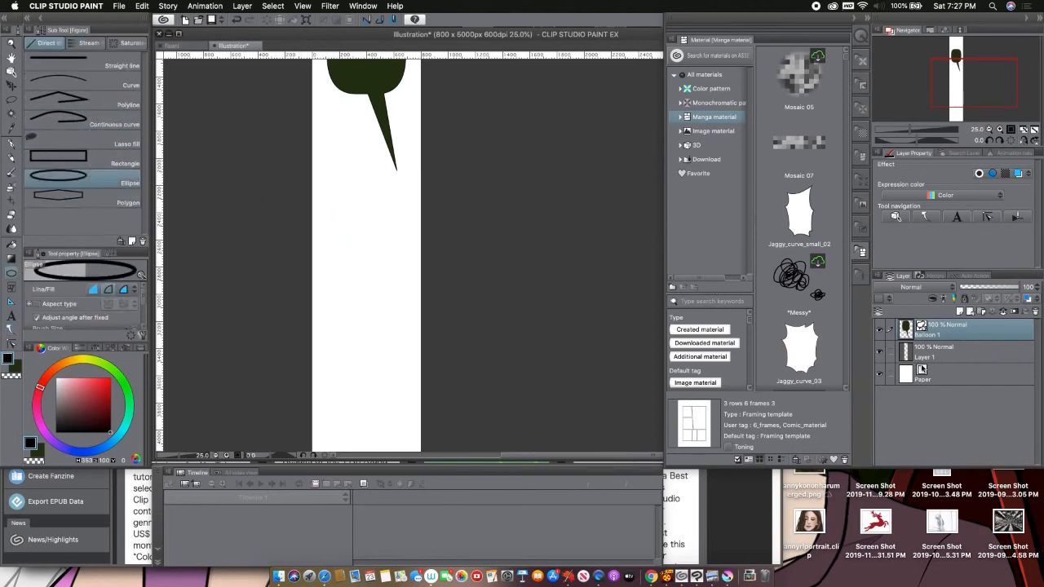
click(937, 352)
drag(322, 212, 407, 298)
scroll(536, 262, left, 8)
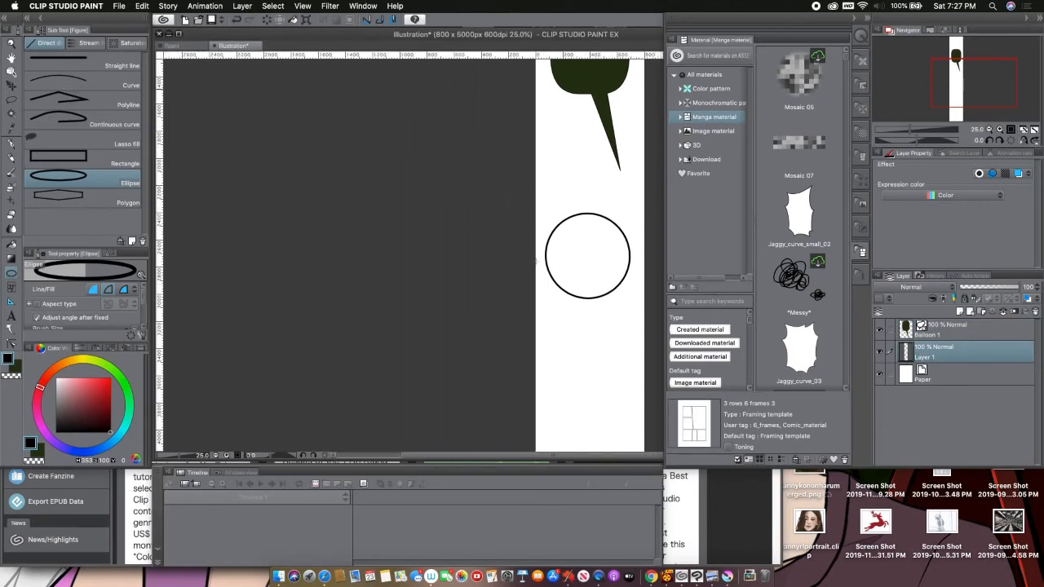
- Draw a curved speech tail by hand with the G-pen at the circle's lower edge and erase the outline between the tail's strokes
drag(920, 88, 932, 85)
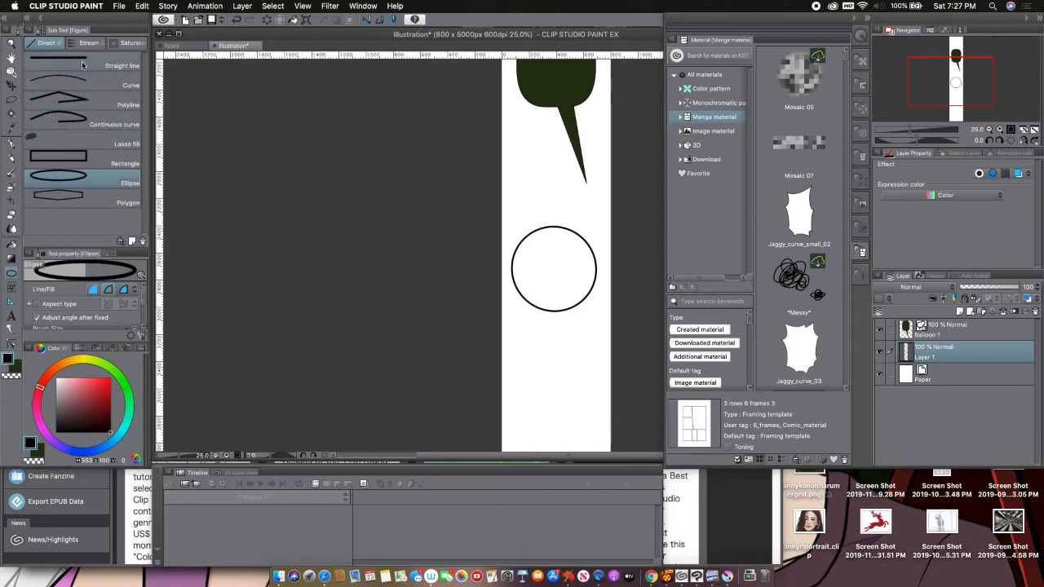
key(p)
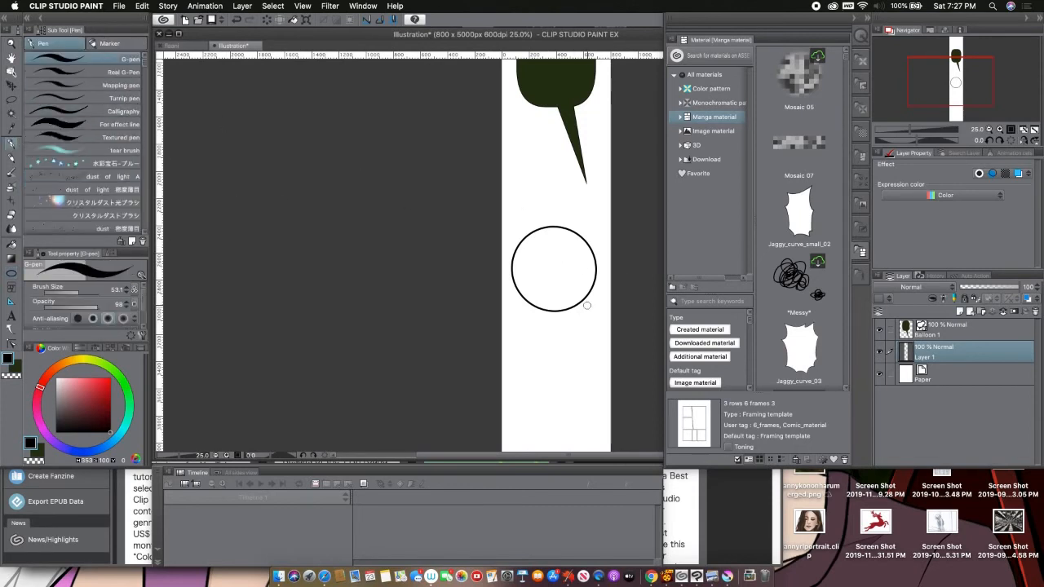
mouse_move(587, 305)
mouse_down()
mouse_move(600, 326)
mouse_move(567, 309)
mouse_up()
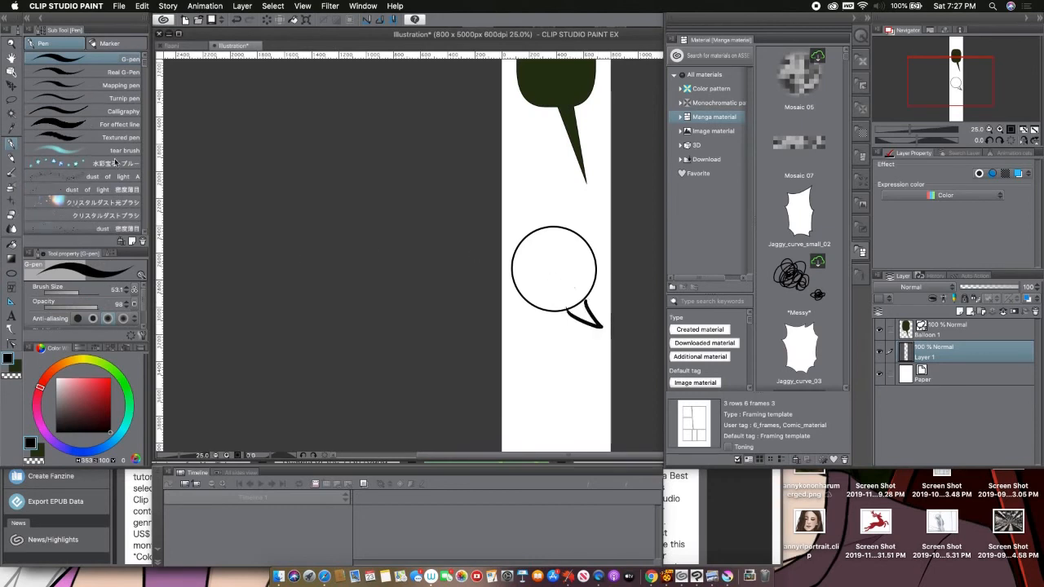
click(12, 214)
drag(574, 308, 572, 304)
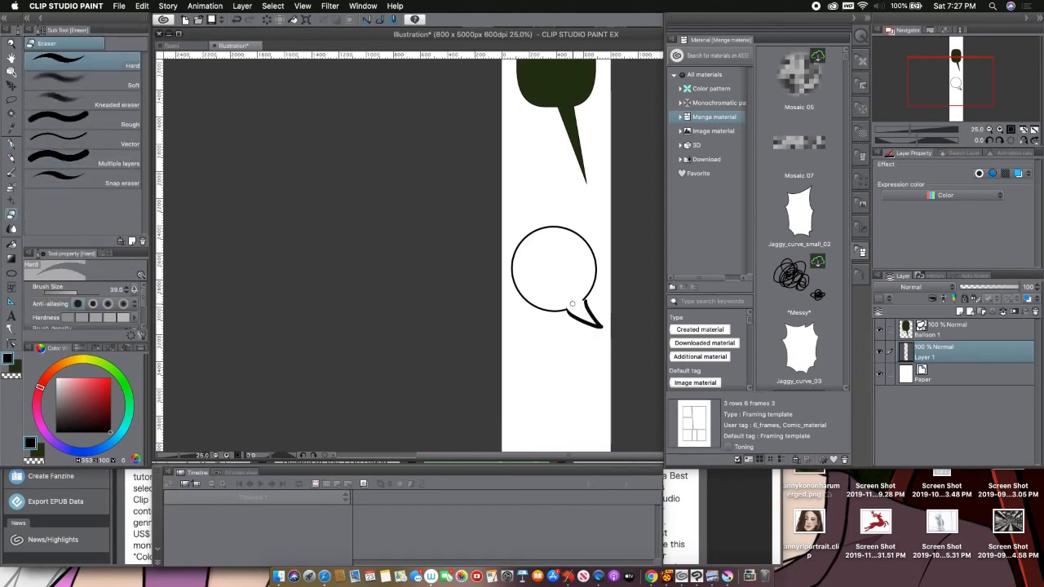
drag(969, 82, 973, 86)
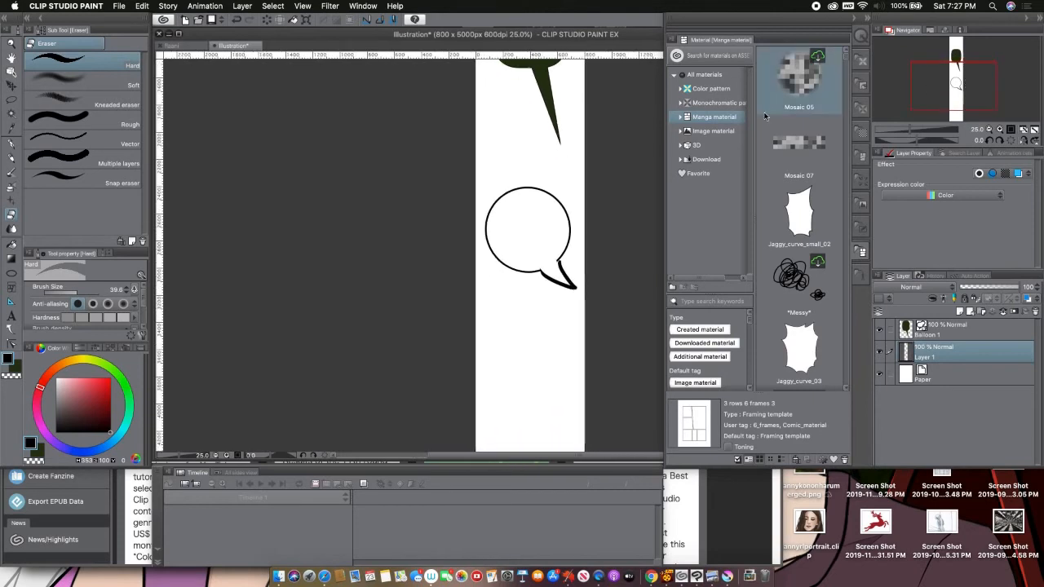
- Draw a second dark green rounded balloon about 600 px wide below the circle and give it a straight balloon tail
click(16, 330)
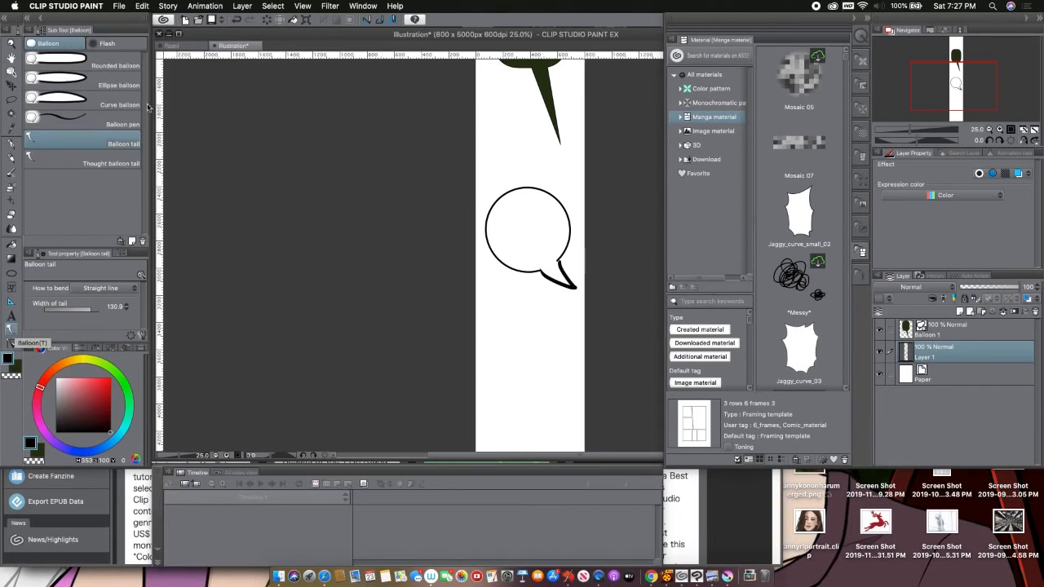
click(115, 64)
drag(489, 314, 573, 397)
click(98, 162)
key(super+z)
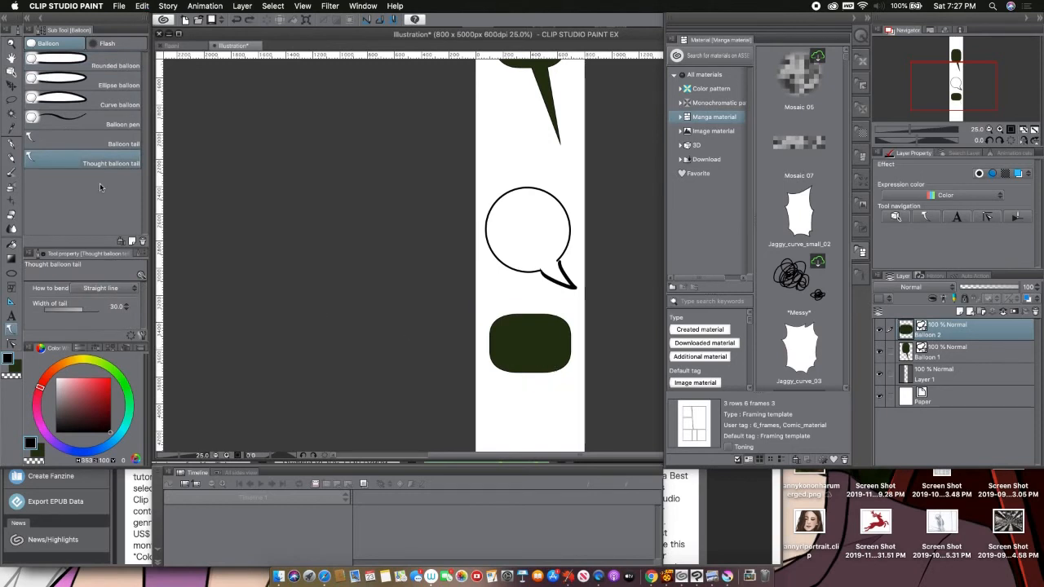
click(114, 144)
drag(536, 361, 569, 397)
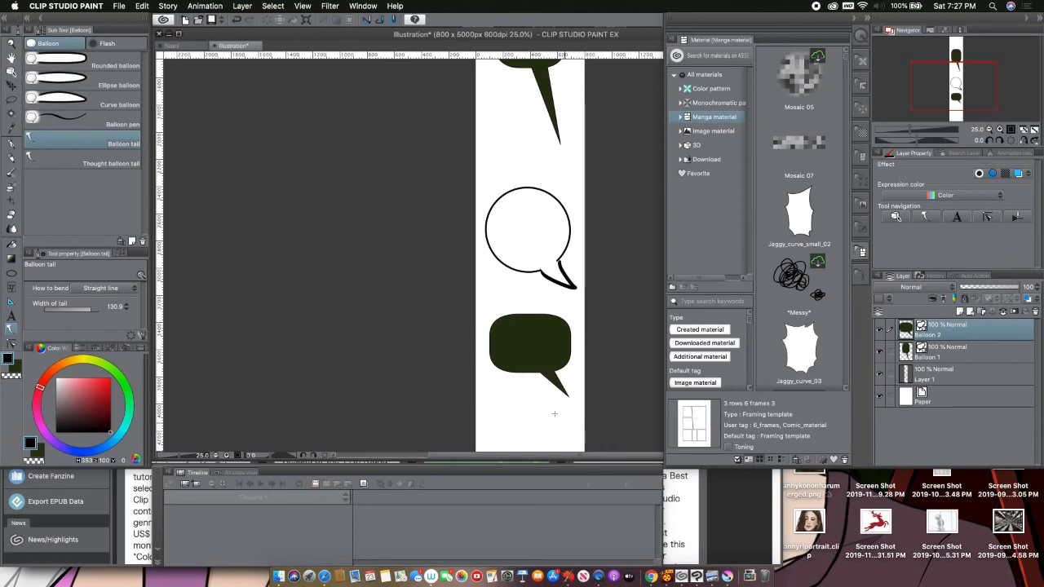
- Draw a white-filled ellipse balloon about 500 px wide under the second green balloon and add a straight tail to it
click(42, 450)
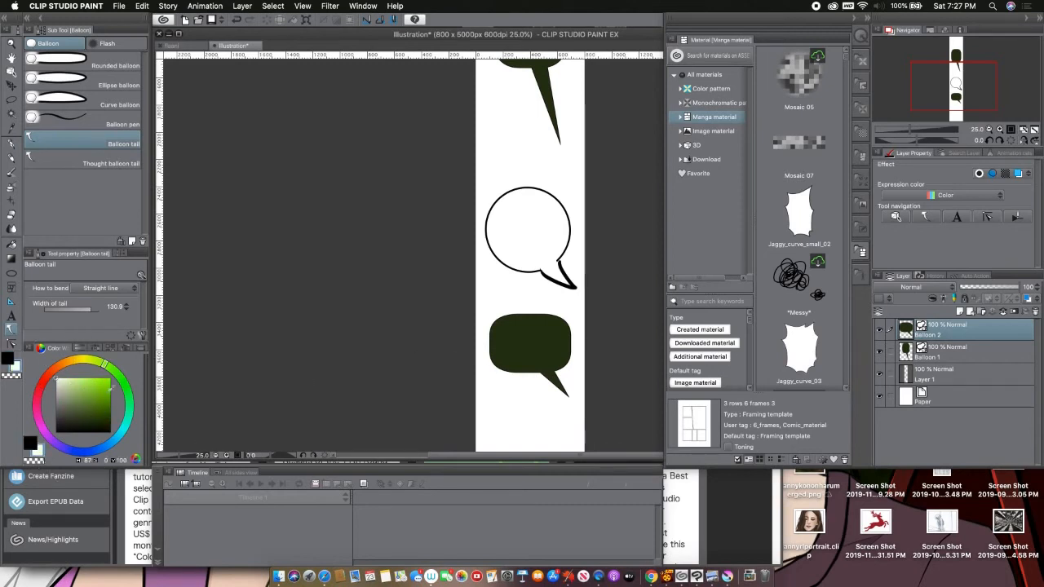
click(127, 64)
click(131, 85)
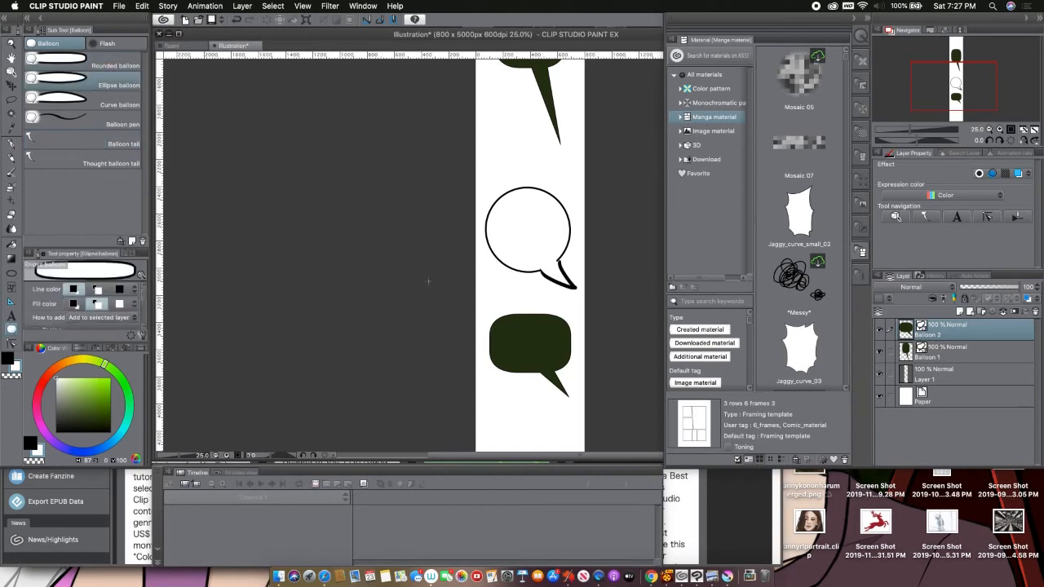
drag(485, 400, 557, 439)
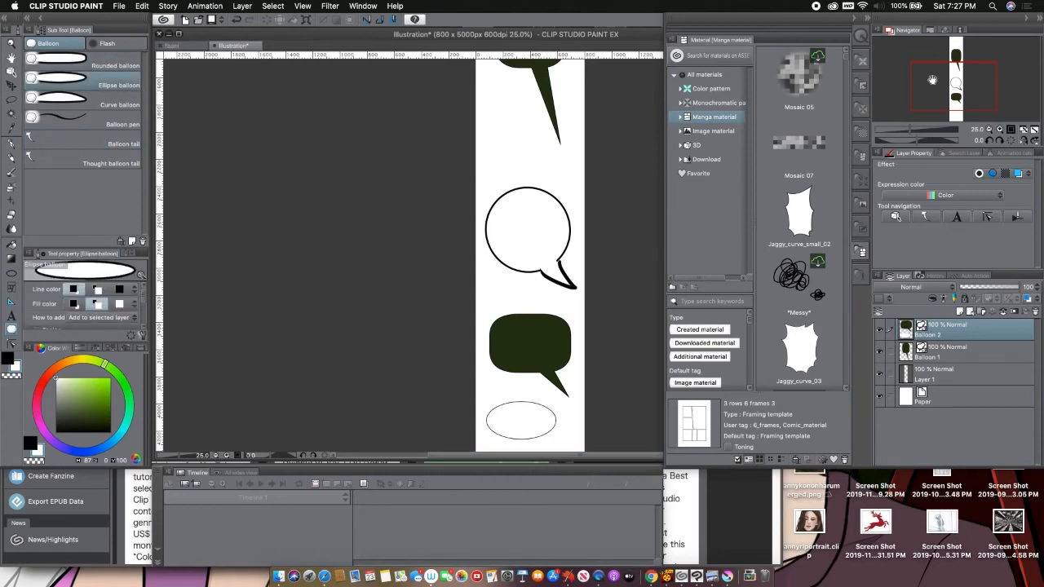
drag(952, 89, 961, 99)
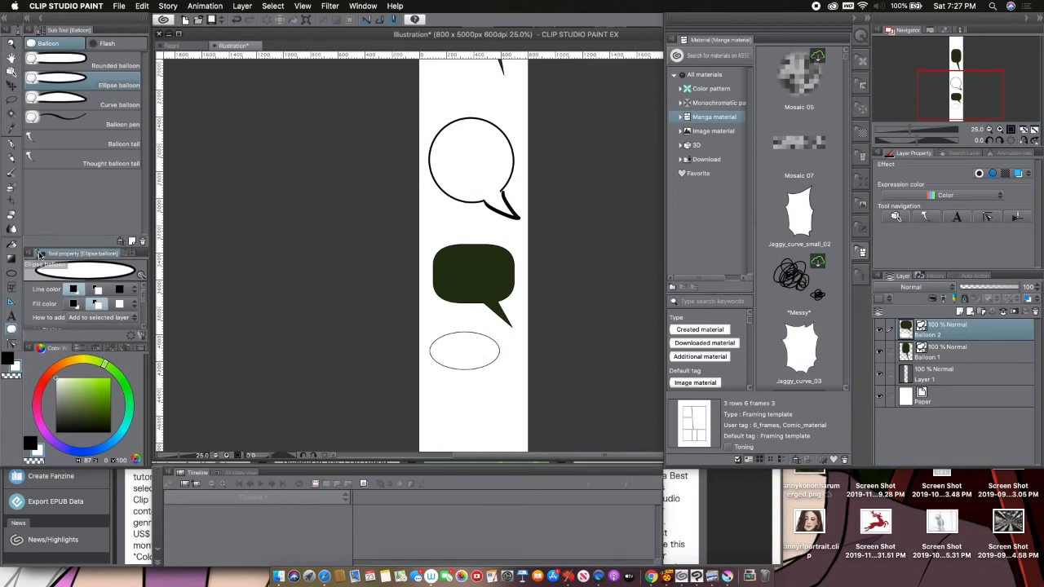
click(122, 144)
drag(465, 352, 510, 401)
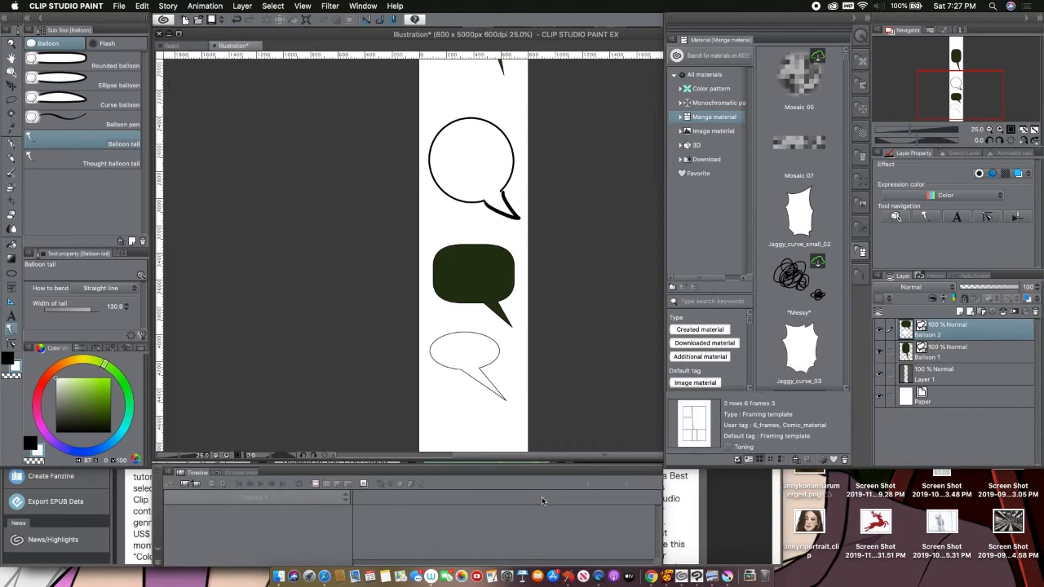
- Place the Jaggy_curve_small_02 balloon material on the canvas, overlapping the circle and the second green balloon
drag(964, 89, 965, 88)
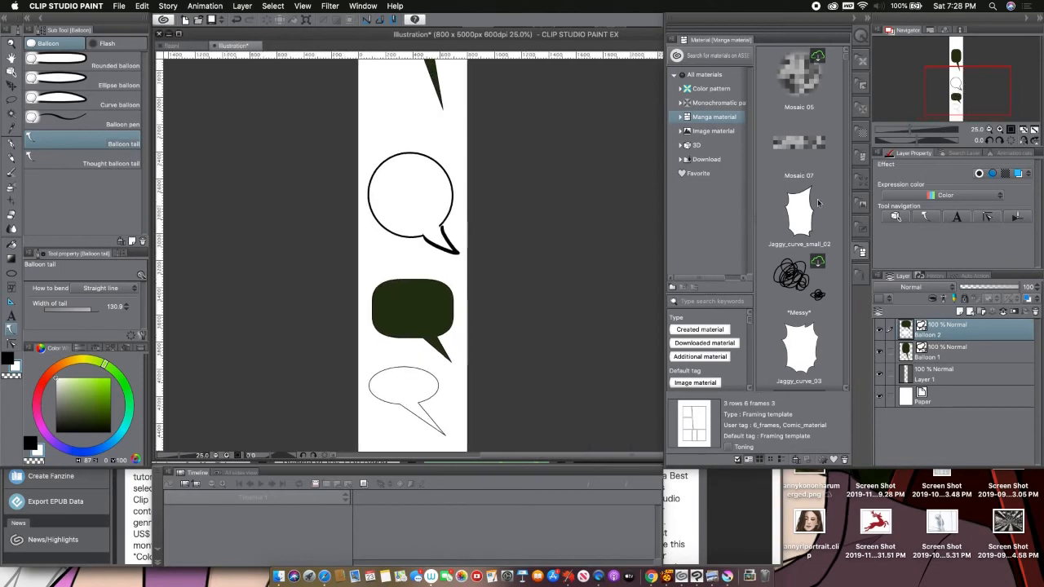
click(810, 208)
drag(376, 103, 451, 159)
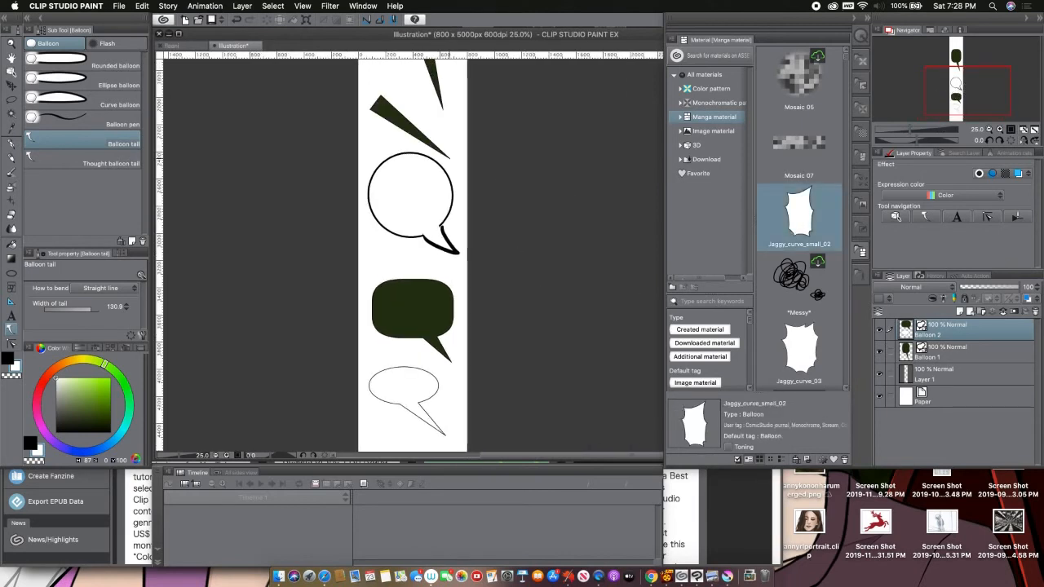
drag(810, 222, 407, 251)
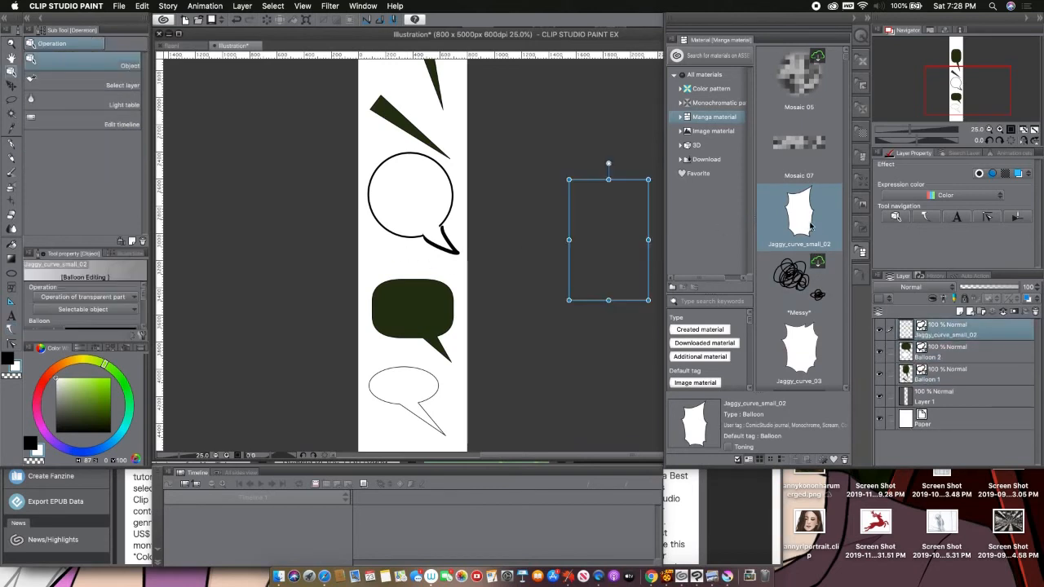
drag(617, 235, 459, 255)
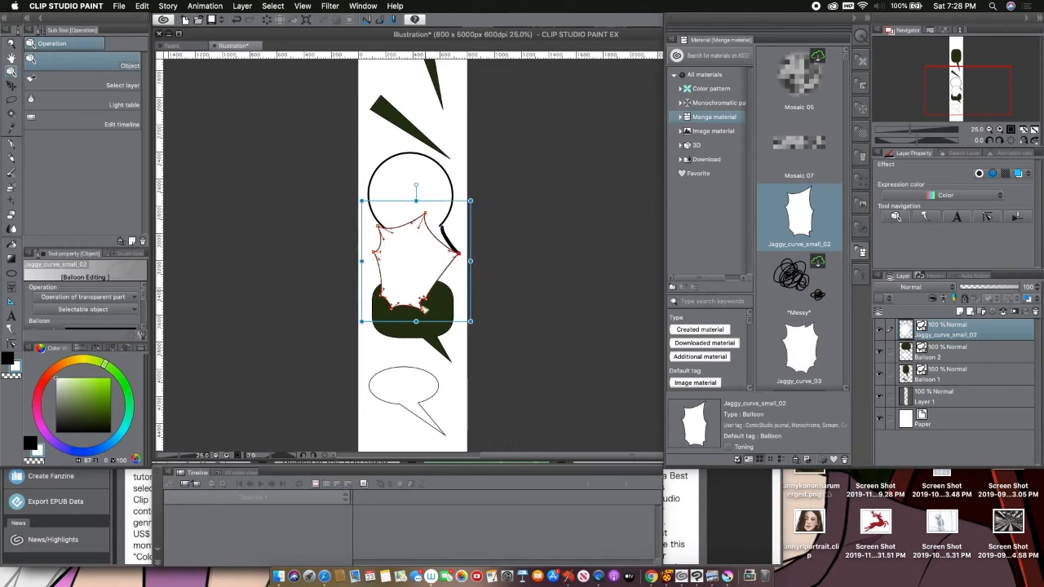
- Reshape the jagged balloon by pulling its control points outward into longer spikes
drag(404, 309, 461, 361)
drag(379, 333, 368, 341)
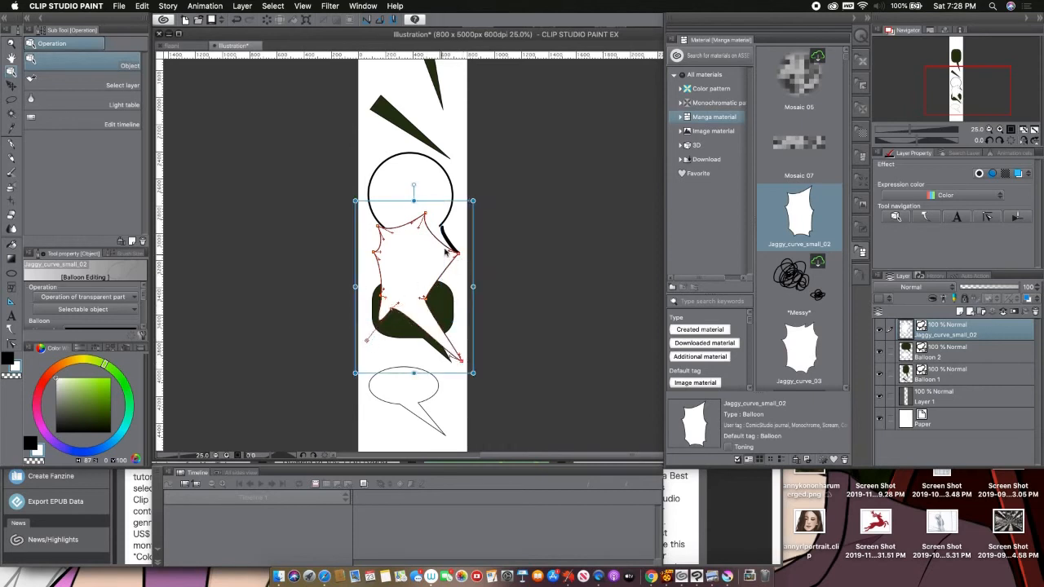
drag(374, 252, 373, 197)
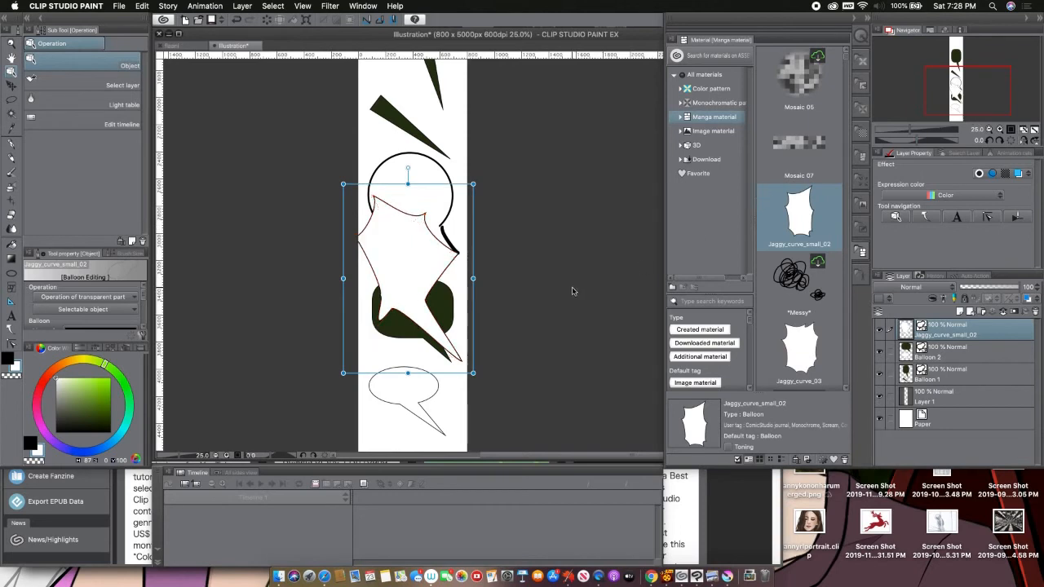
- Undo the jagged balloon, the ellipse balloon, the second green balloon and the circle, back to the first green balloon with its tail
drag(980, 83, 978, 88)
key(super+z)
key(super+z)
key(super+z)
key(super+z)
key(super+z)
key(super+z)
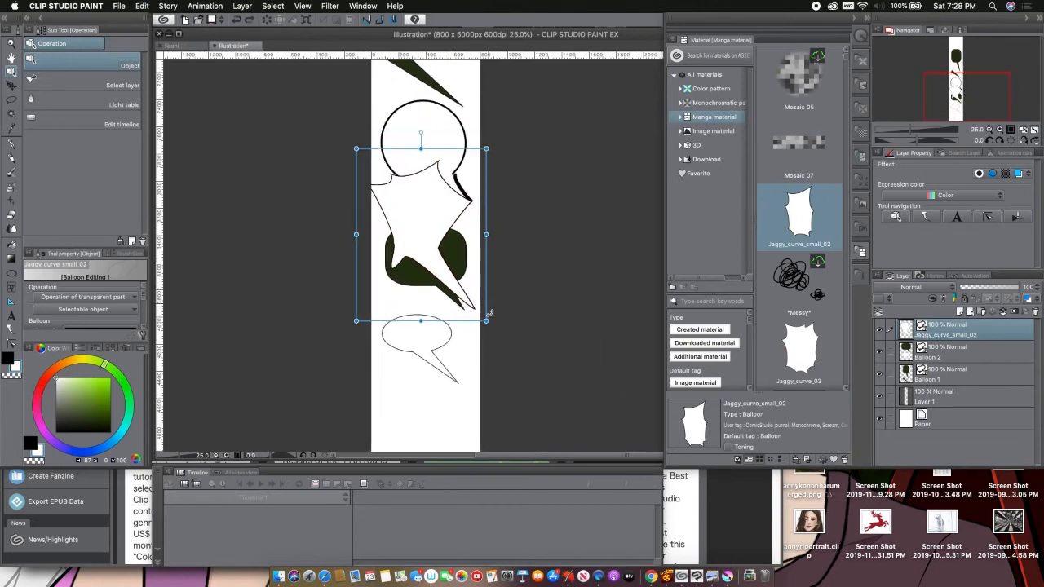
key(super+z)
key(super+z)
key(super+z)
key(super+z)
key(super+z)
key(super+z)
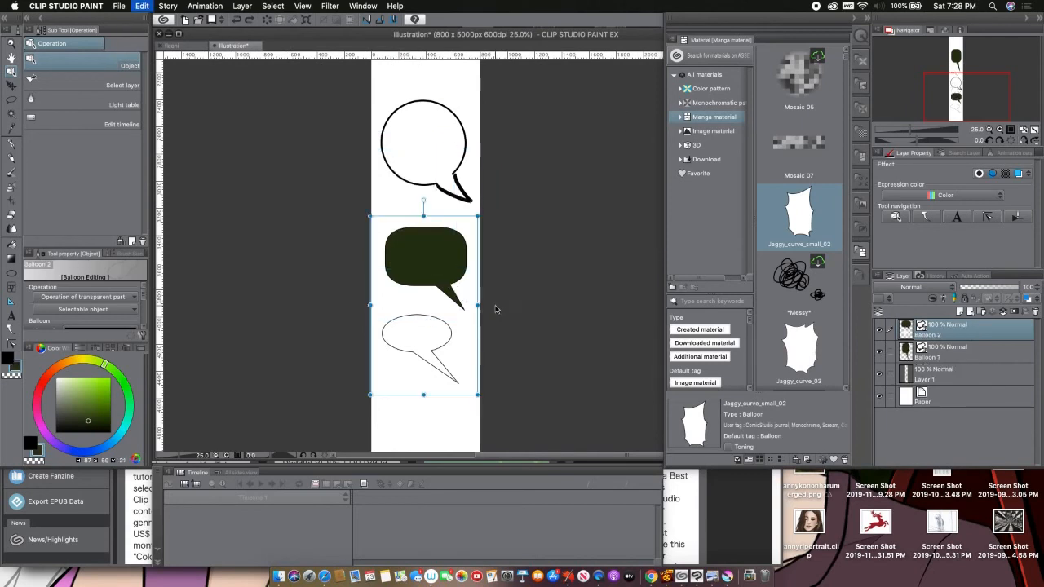
key(super+z)
key(super+z)
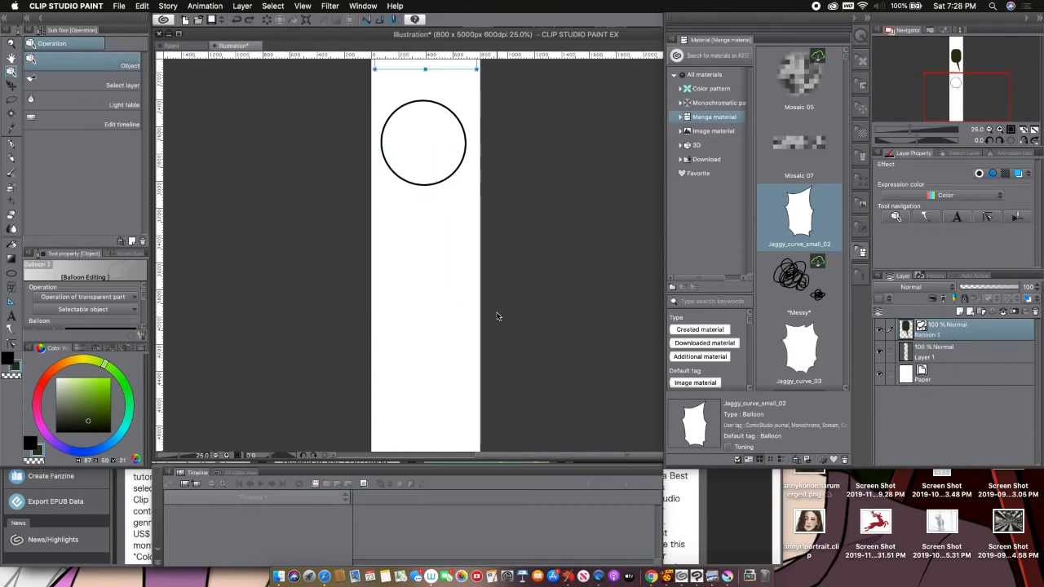
- Close the 800 x 5000 px Illustration document without saving it
drag(969, 88, 974, 54)
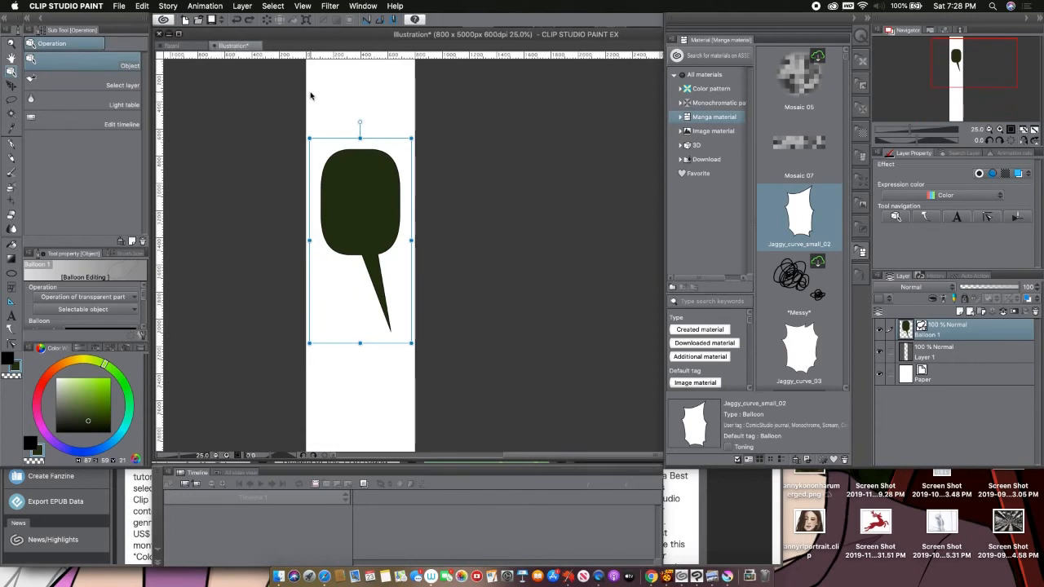
click(215, 48)
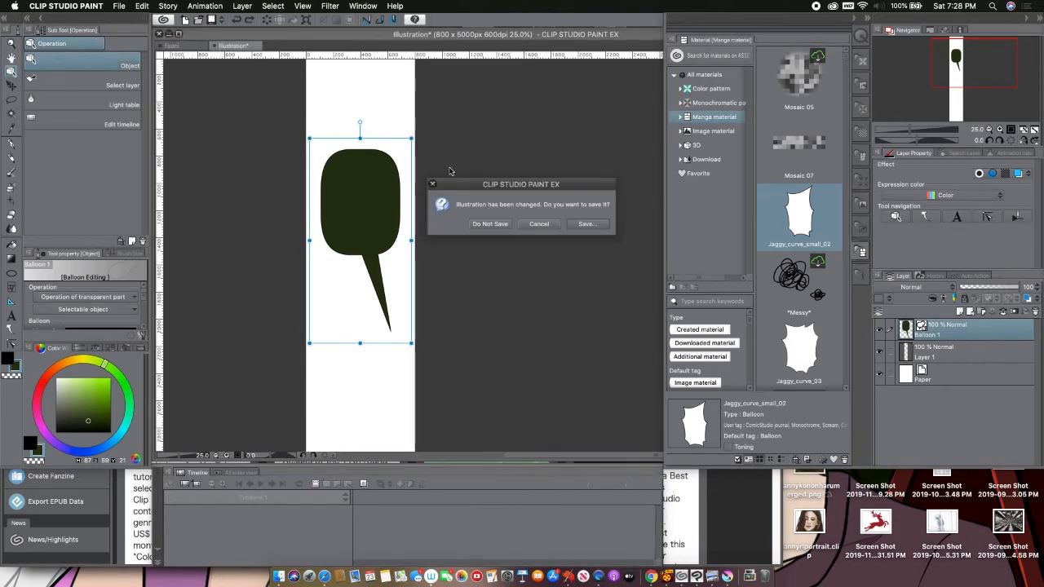
click(502, 225)
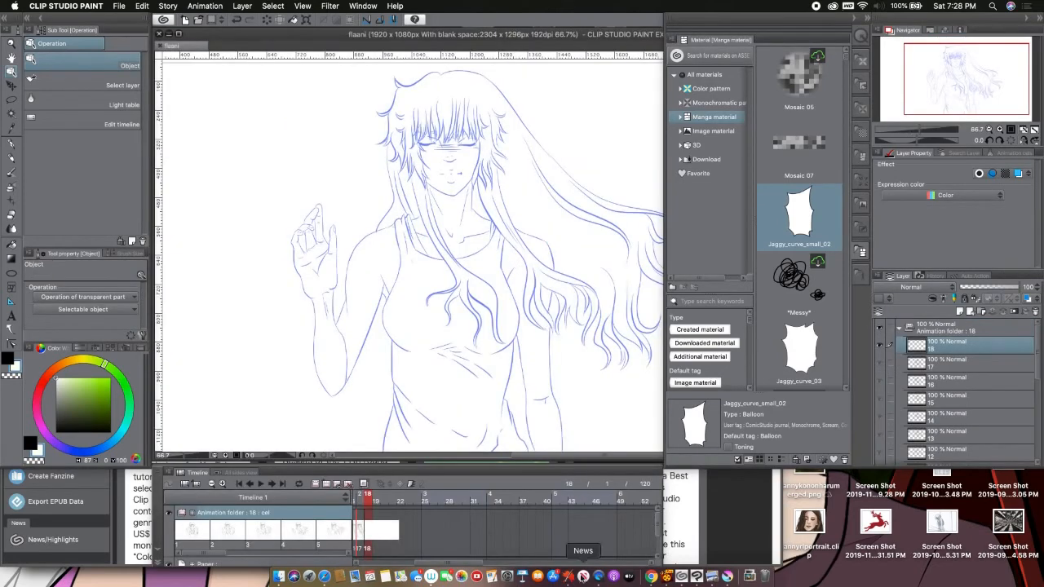
- Switch to Corel Painter 2019, quit it and dismiss its Painter 2020 upgrade message
click(571, 577)
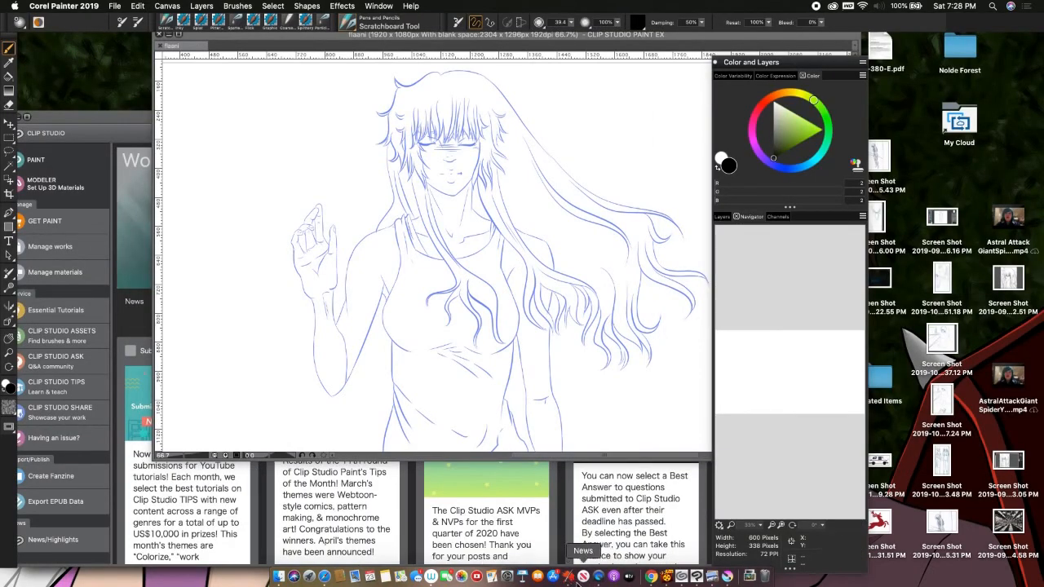
right_click(570, 578)
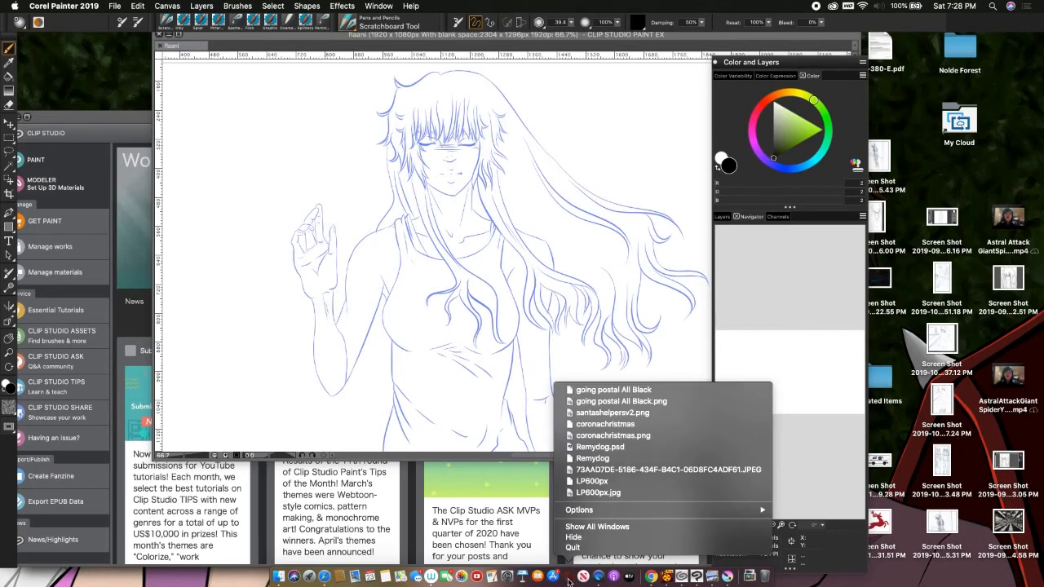
click(592, 551)
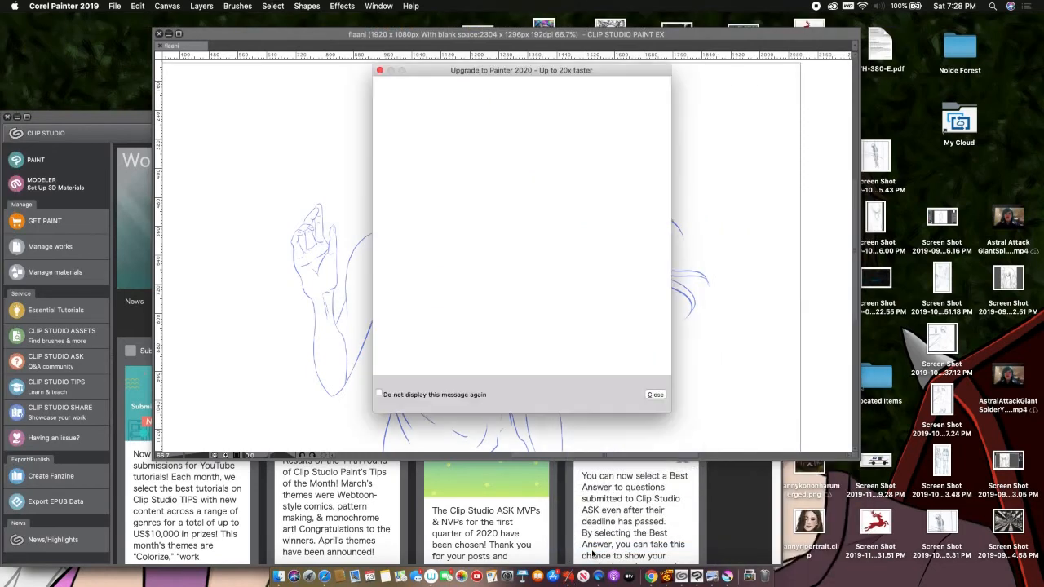
click(654, 395)
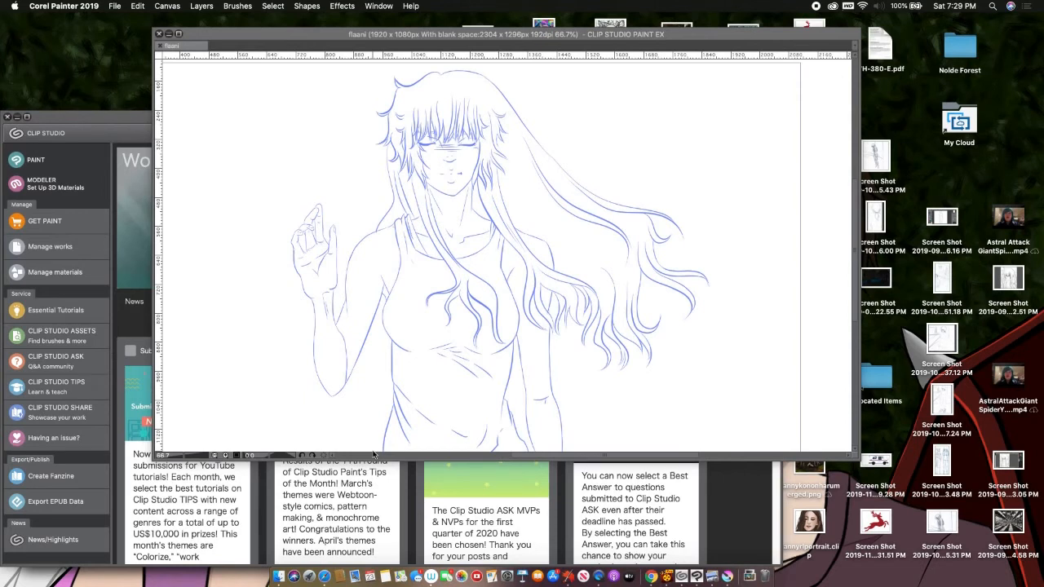
- Force quit Corel Painter 2019, relaunch it and dismiss its welcome screen
right_click(571, 578)
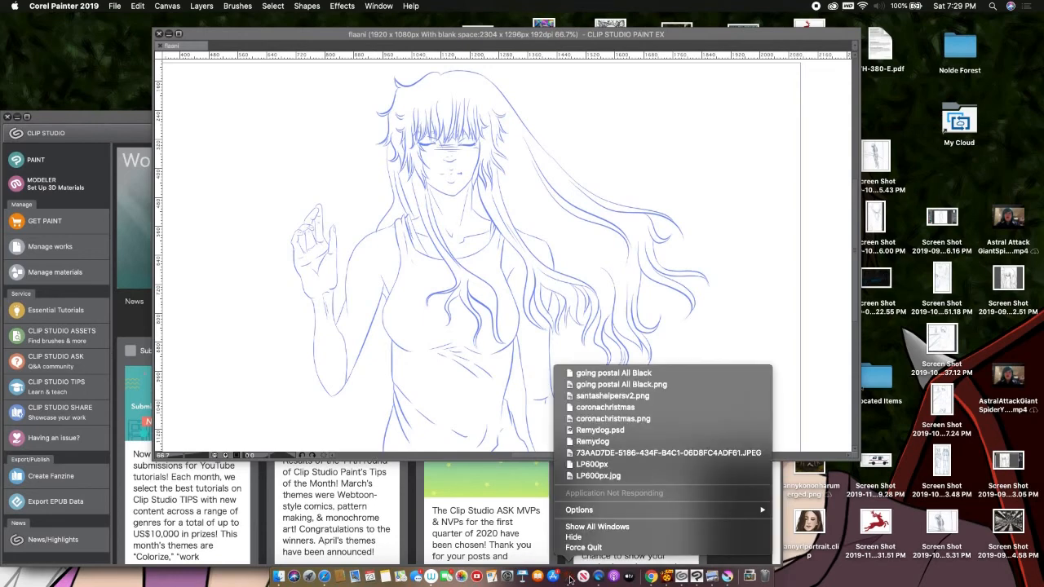
click(618, 548)
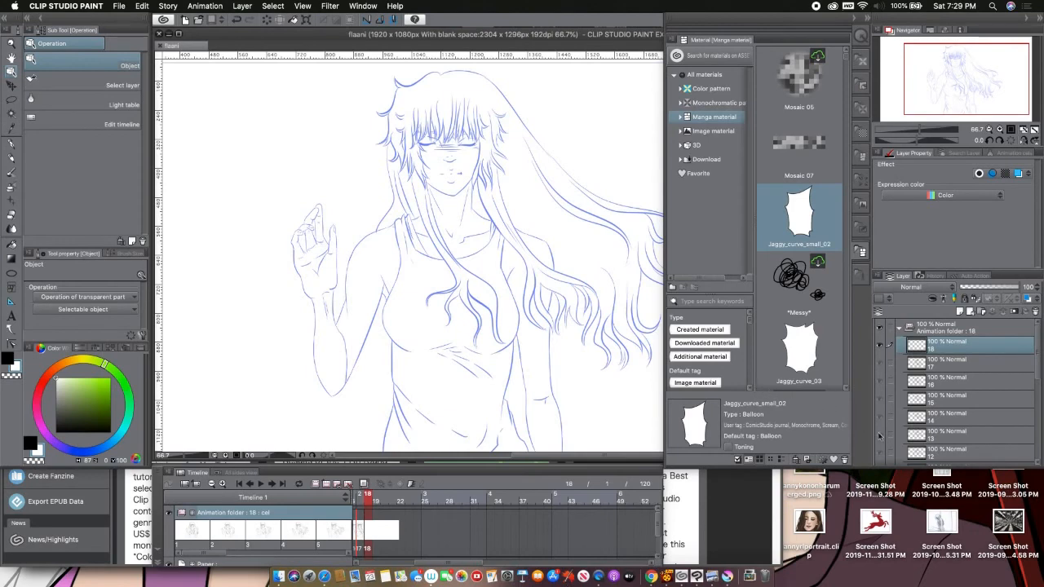
click(567, 579)
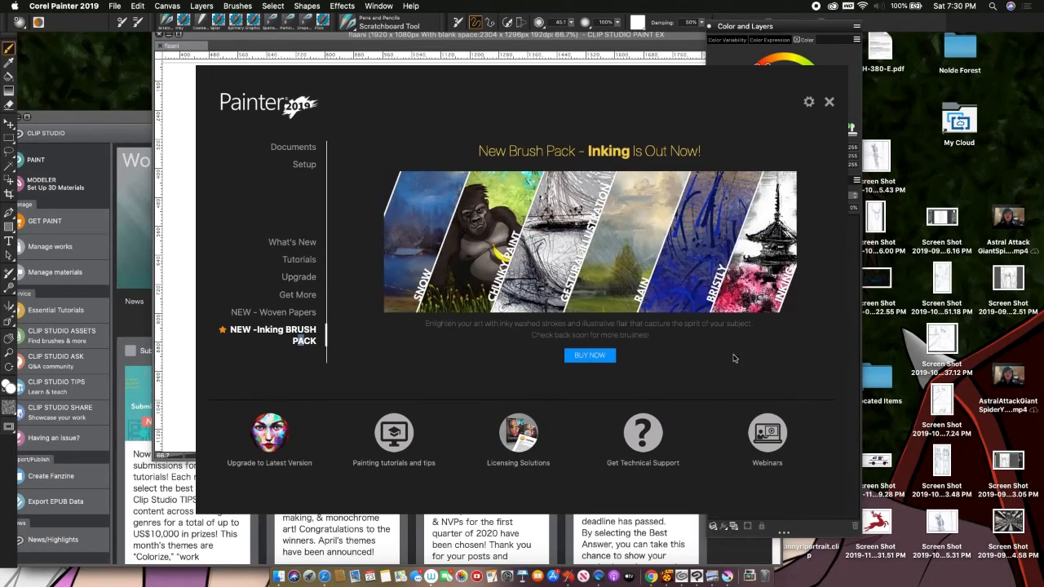
click(830, 103)
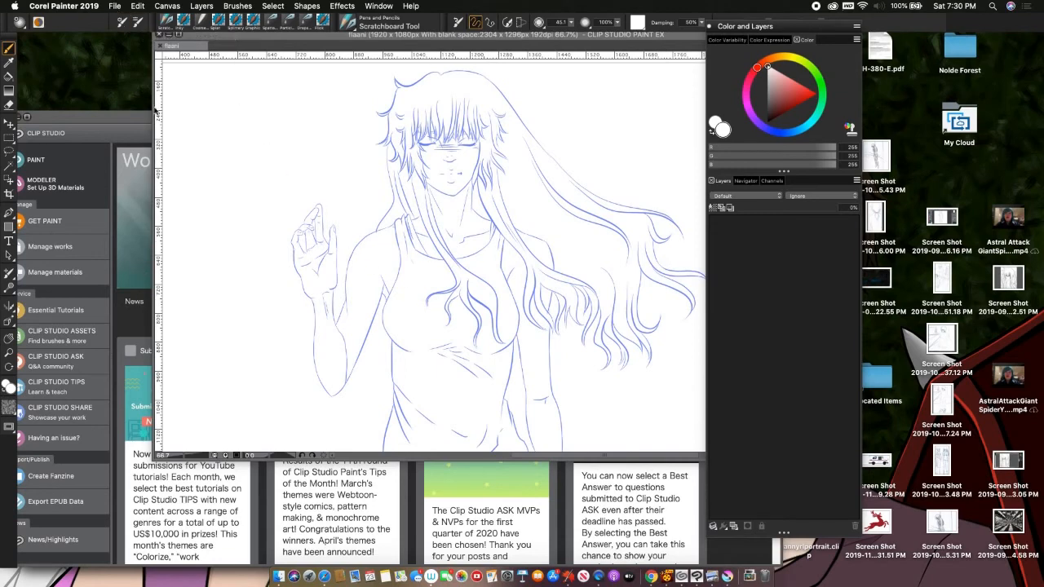
- Create a new 800 x 1280 px image at 800 pixels per inch and enlarge its document window
click(115, 6)
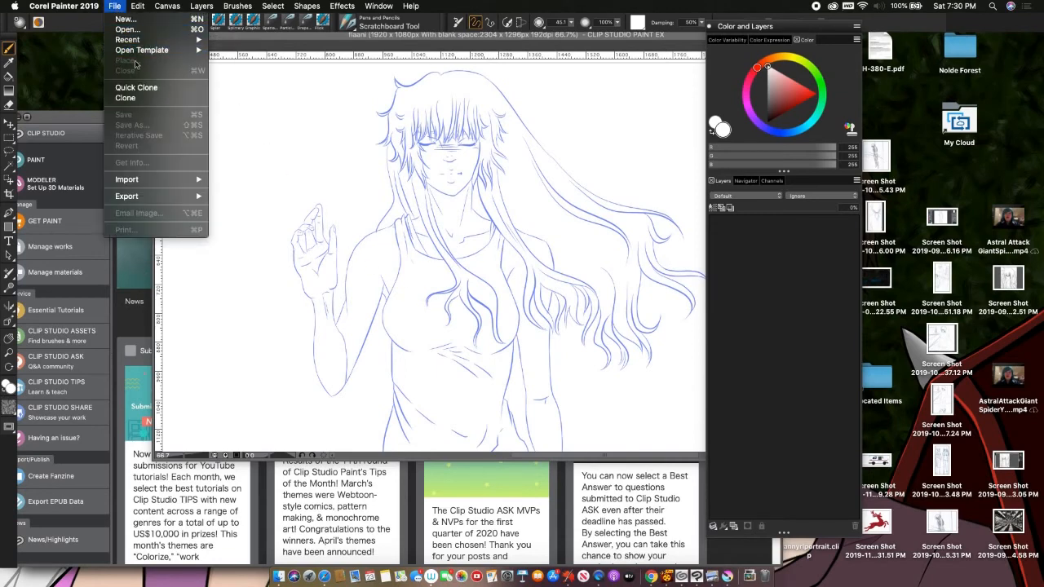
click(140, 18)
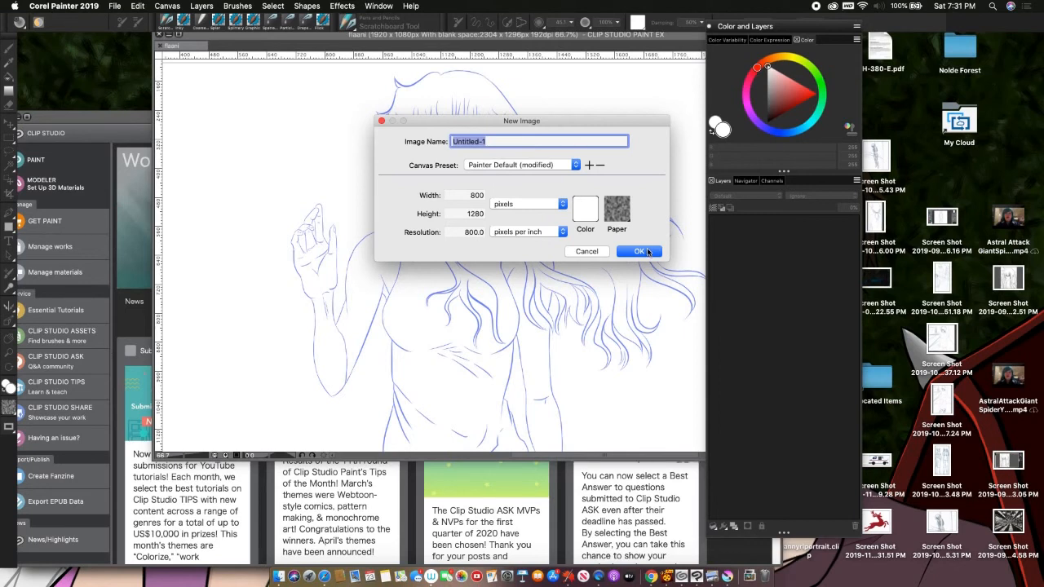
click(648, 251)
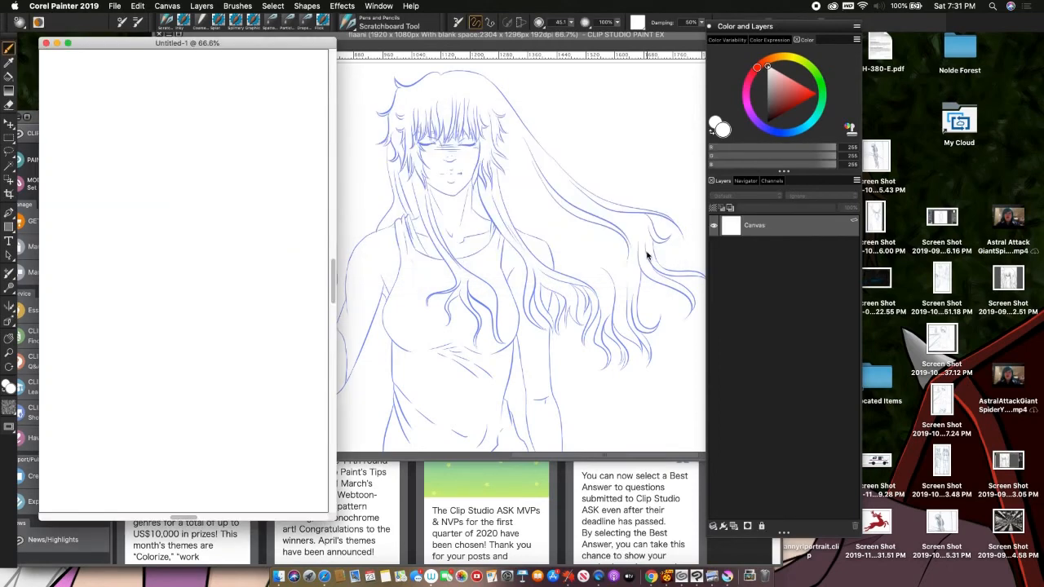
drag(334, 519, 765, 557)
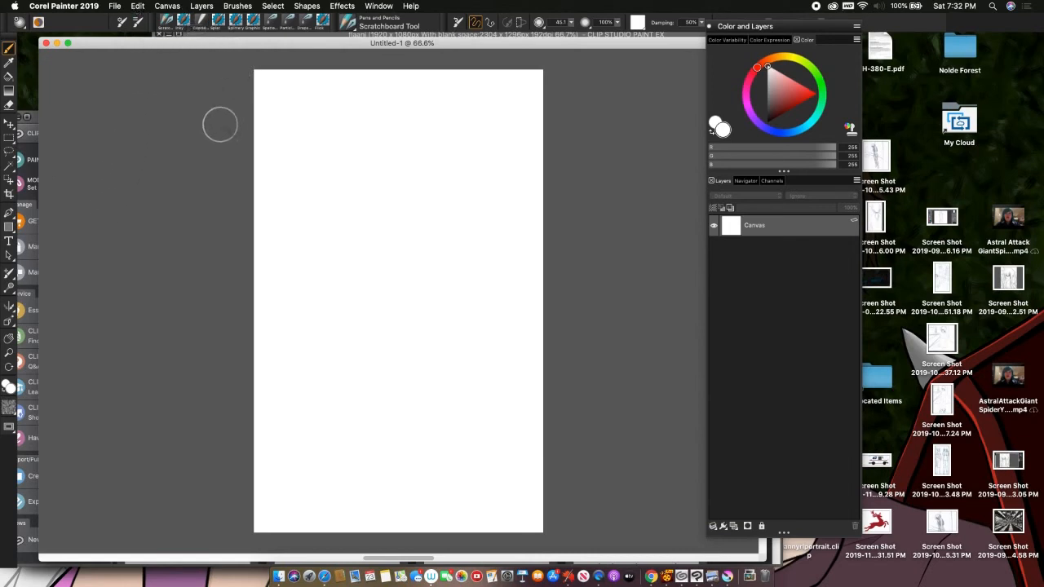
- Review the available document templates and the canvas presets for a new image without creating one
click(116, 6)
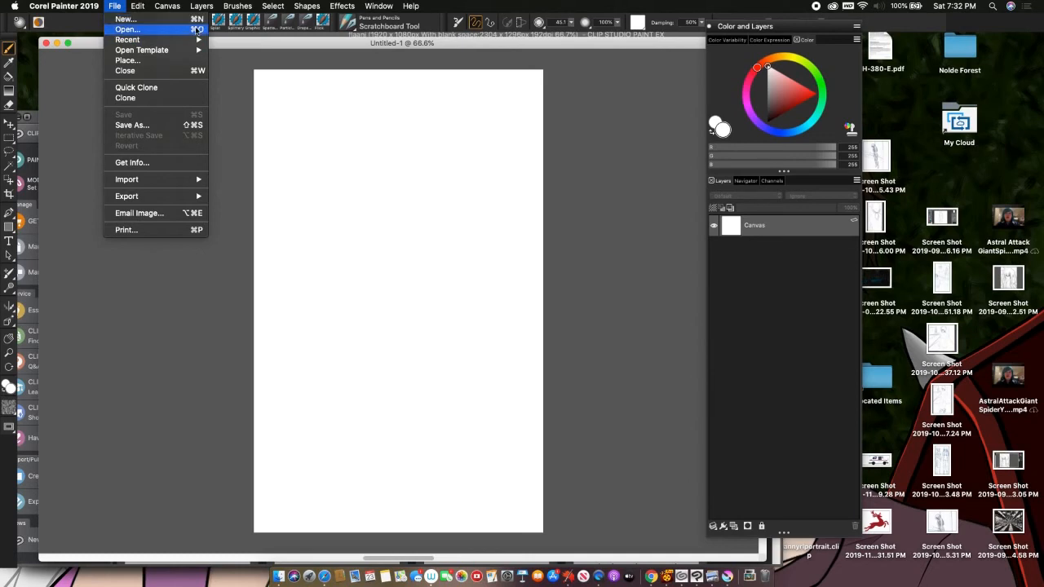
mouse_move(194, 49)
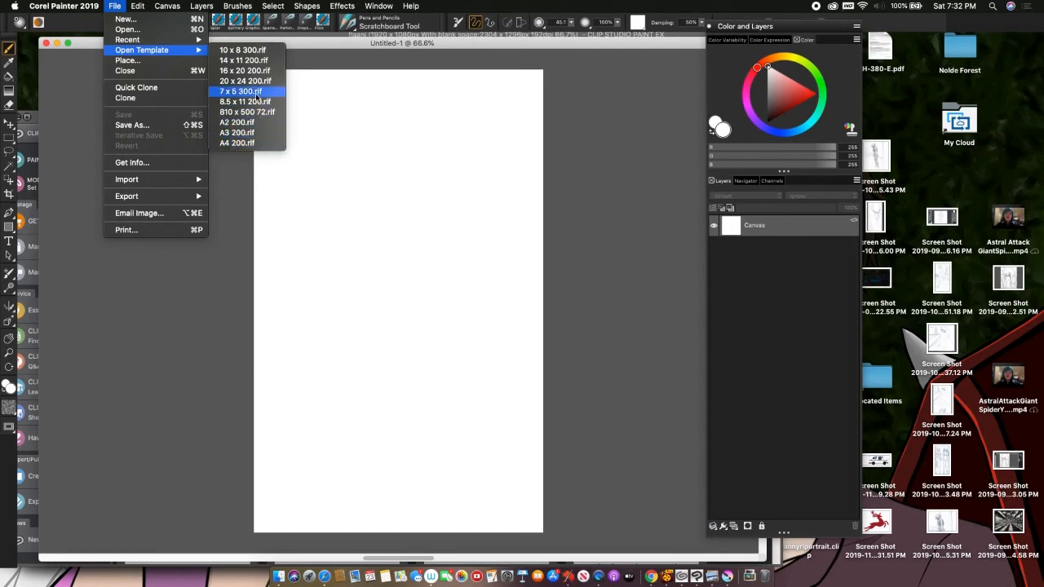
click(198, 22)
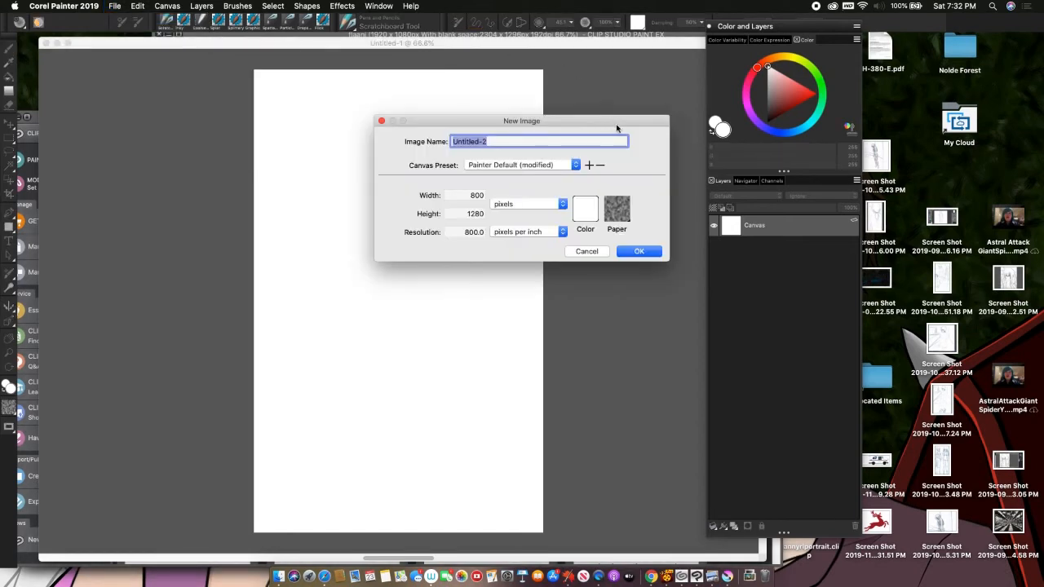
click(576, 165)
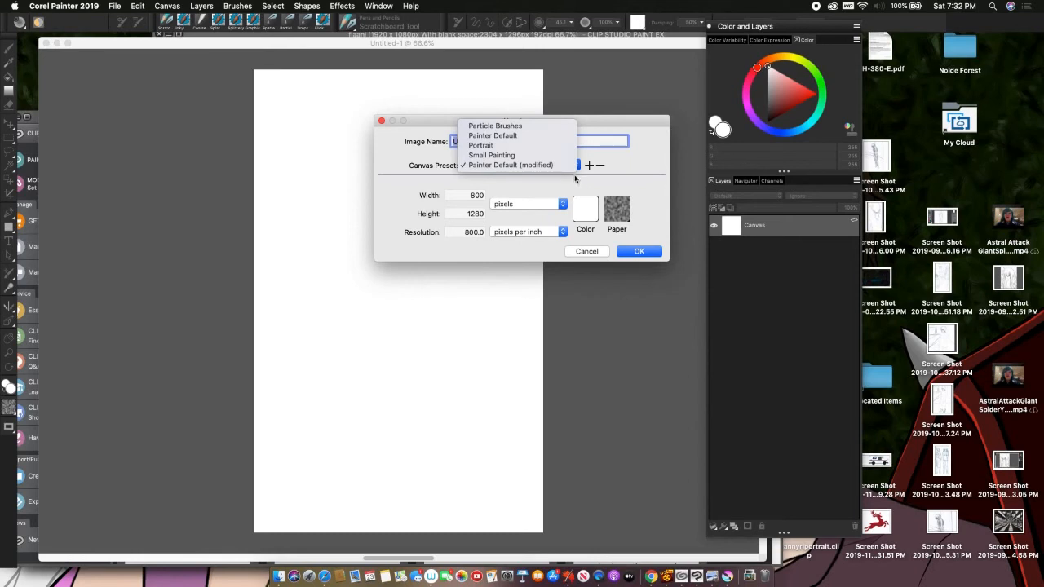
click(649, 170)
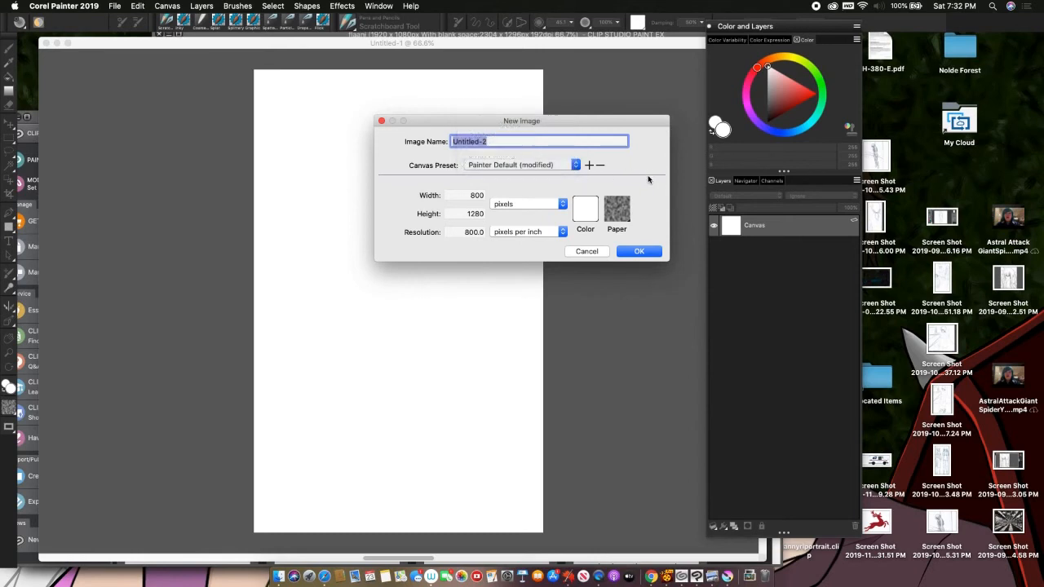
click(587, 251)
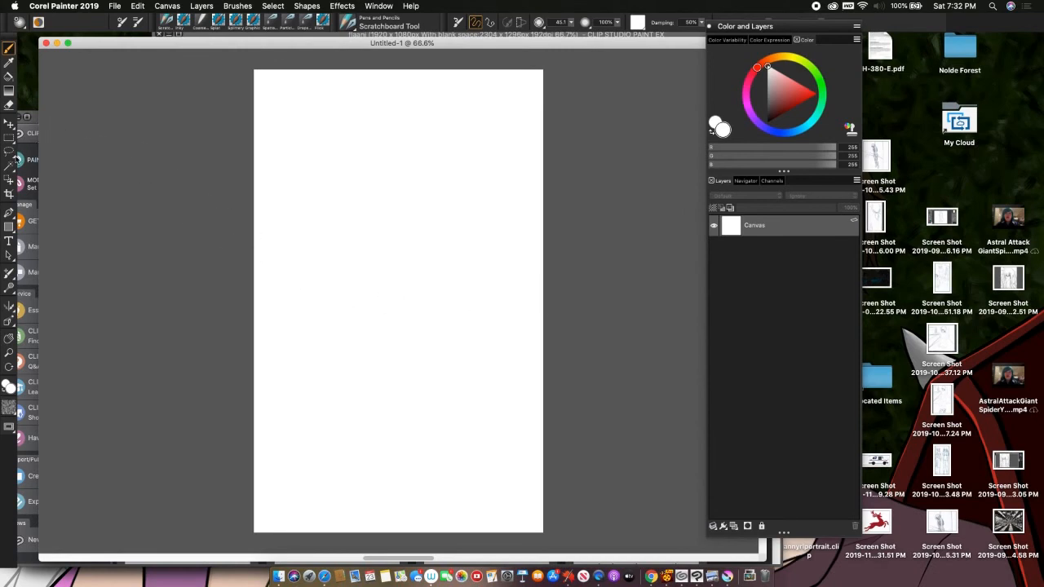
- Draw a wide rectangular shape across the upper part of the canvas and return to the Brush tool
click(10, 228)
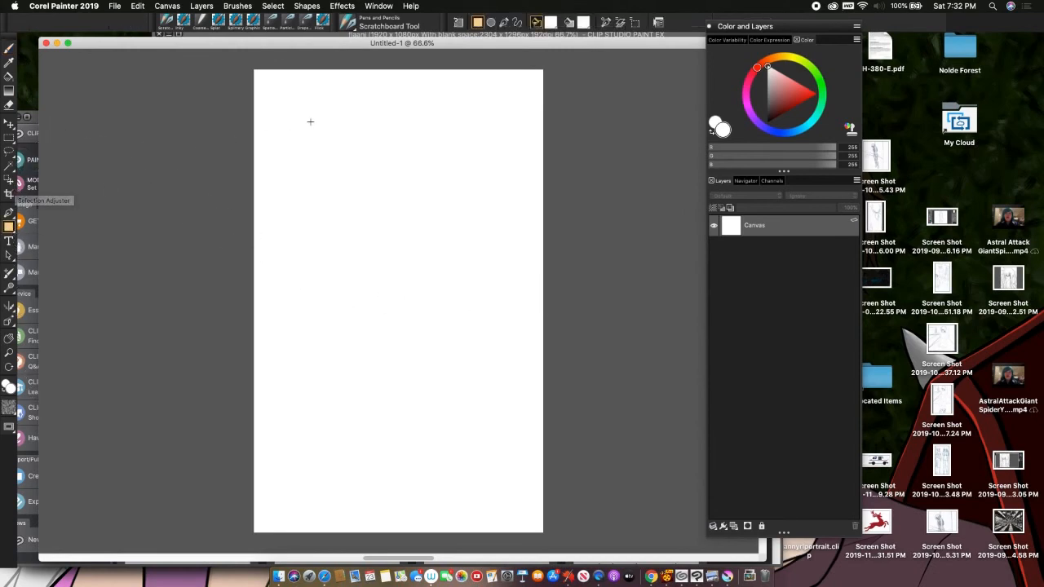
drag(245, 113, 611, 235)
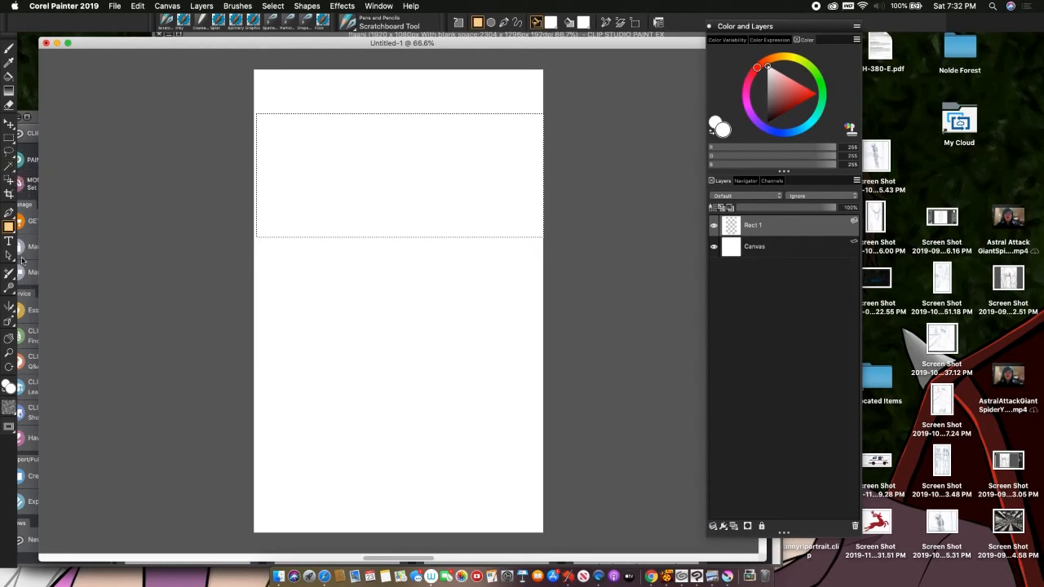
key(b)
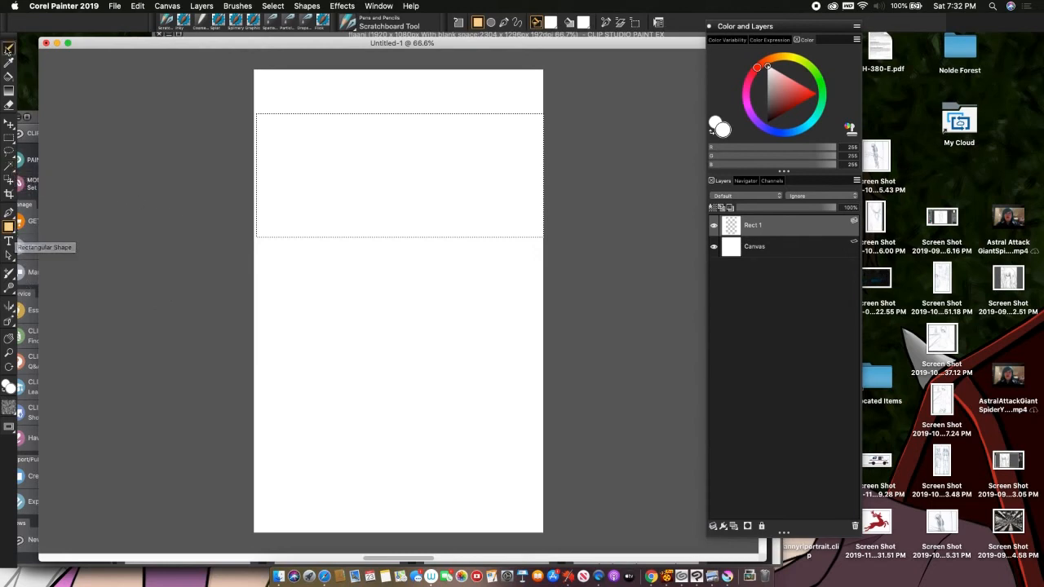
key(super+d)
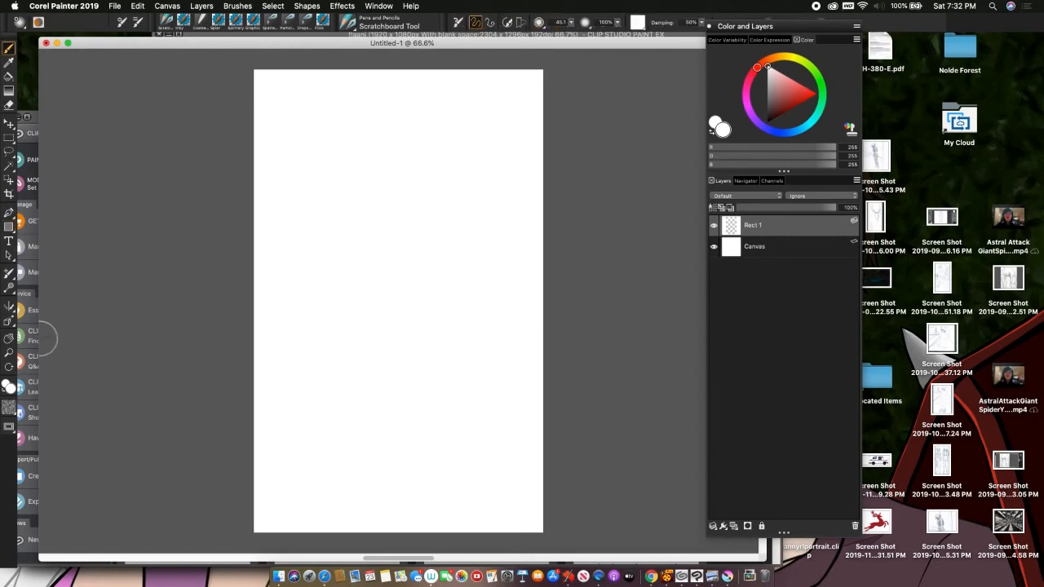
- Add a new layer and set the brush to straight-line strokes in near-black (RGB 21, 1, 1)
click(491, 24)
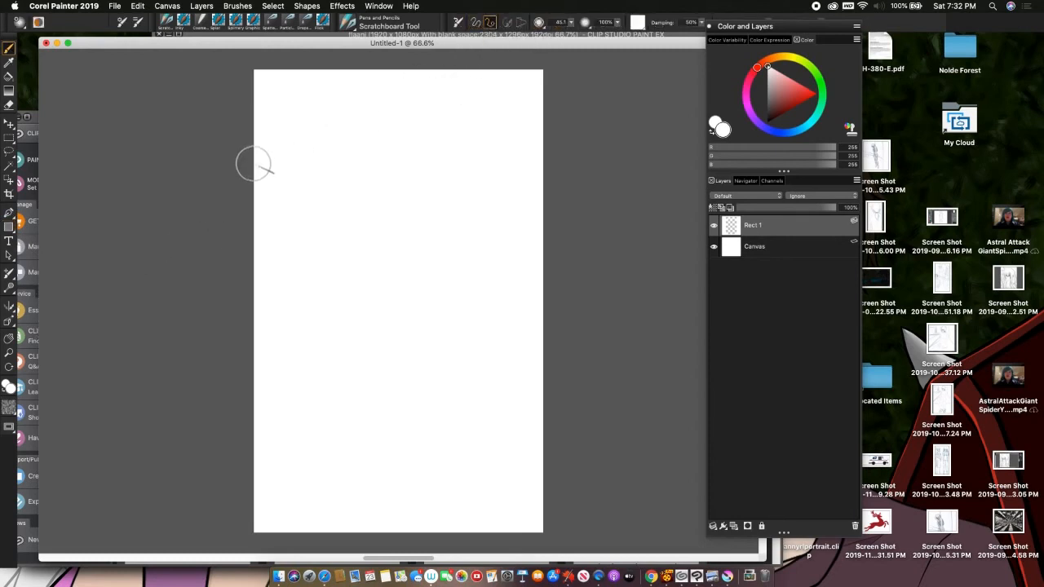
key(super+shift+n)
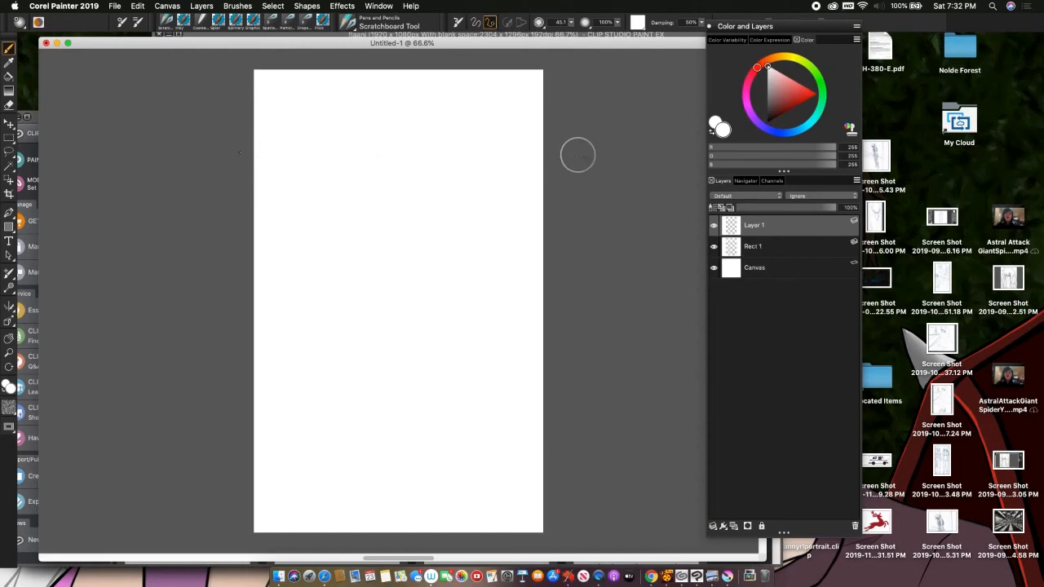
click(772, 120)
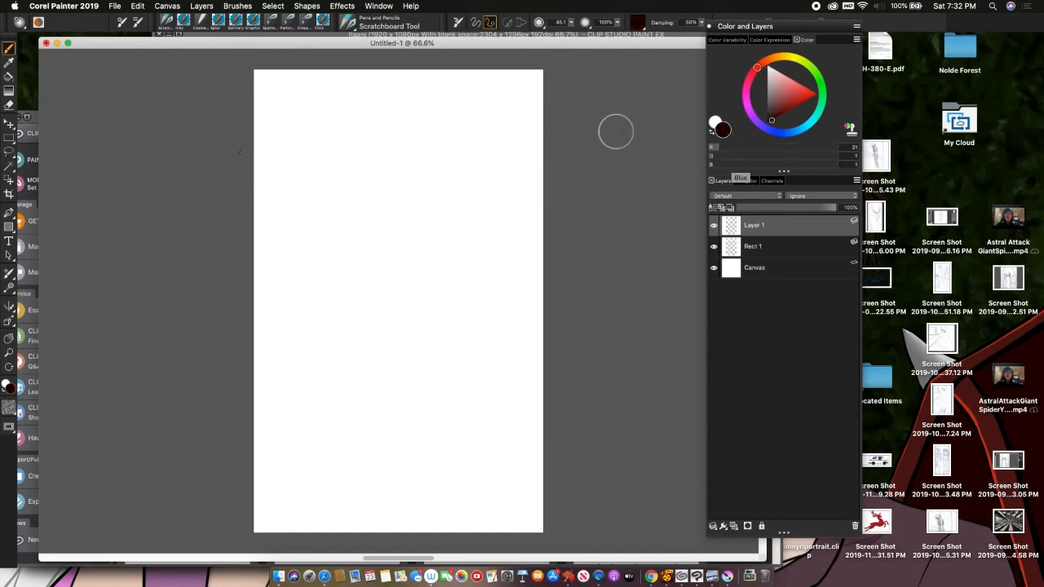
- Undo the thick test line, reduce the brush size and draw two thin diverging straight lines across the canvas's upper half
click(252, 136)
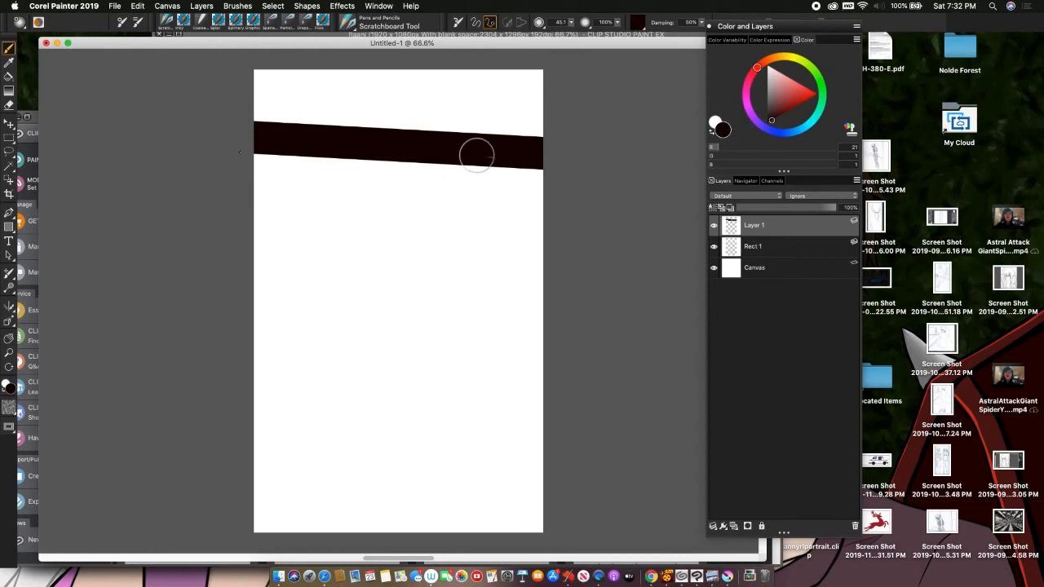
key(super+z)
click(571, 22)
drag(568, 33, 538, 36)
click(559, 120)
click(230, 153)
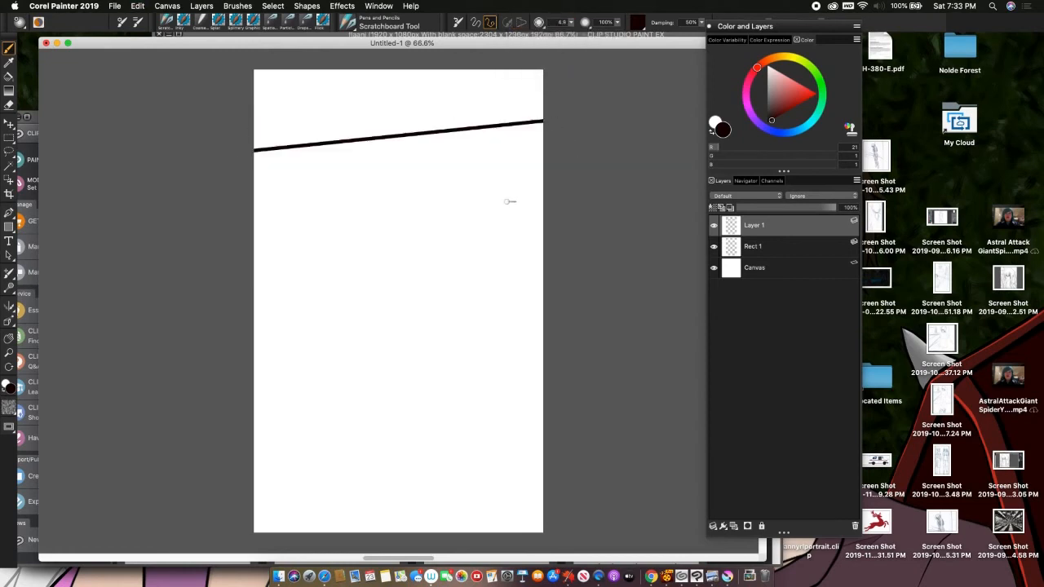
click(548, 252)
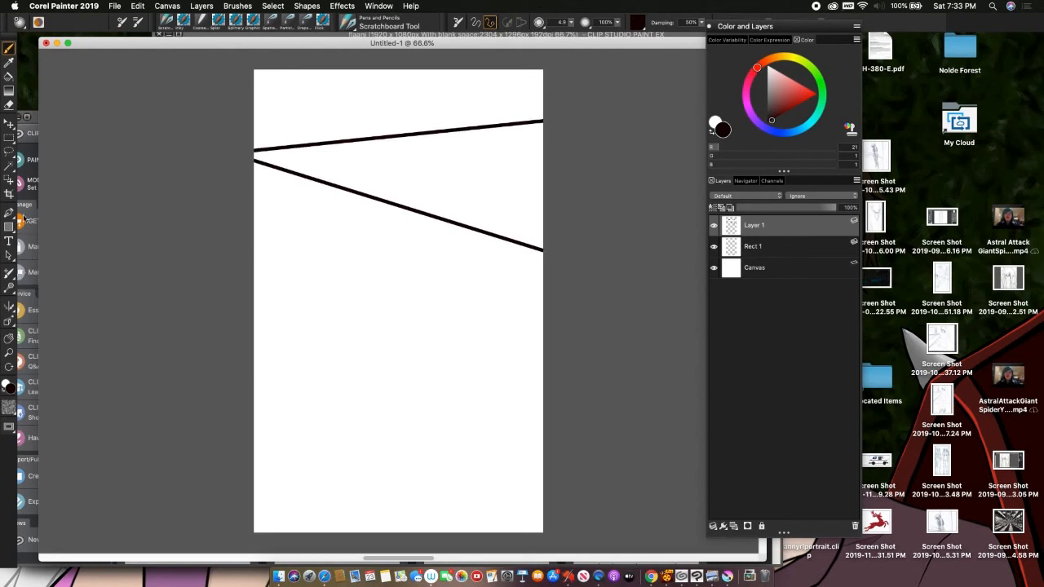
- Draw two rectangular shapes with the Rectangular Shape tool in the blank area below the diagonal lines
click(8, 143)
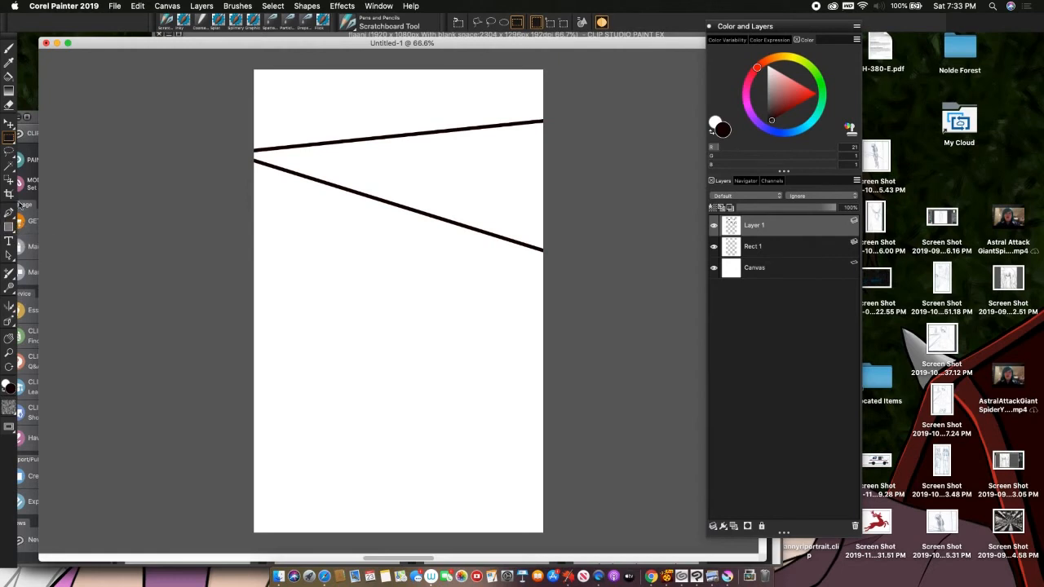
click(8, 51)
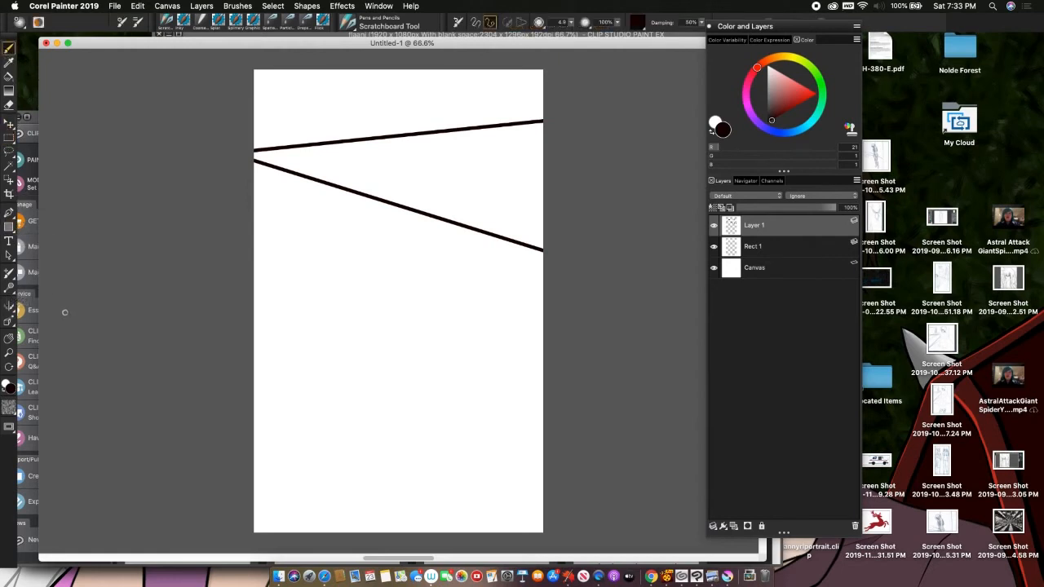
click(12, 229)
click(12, 231)
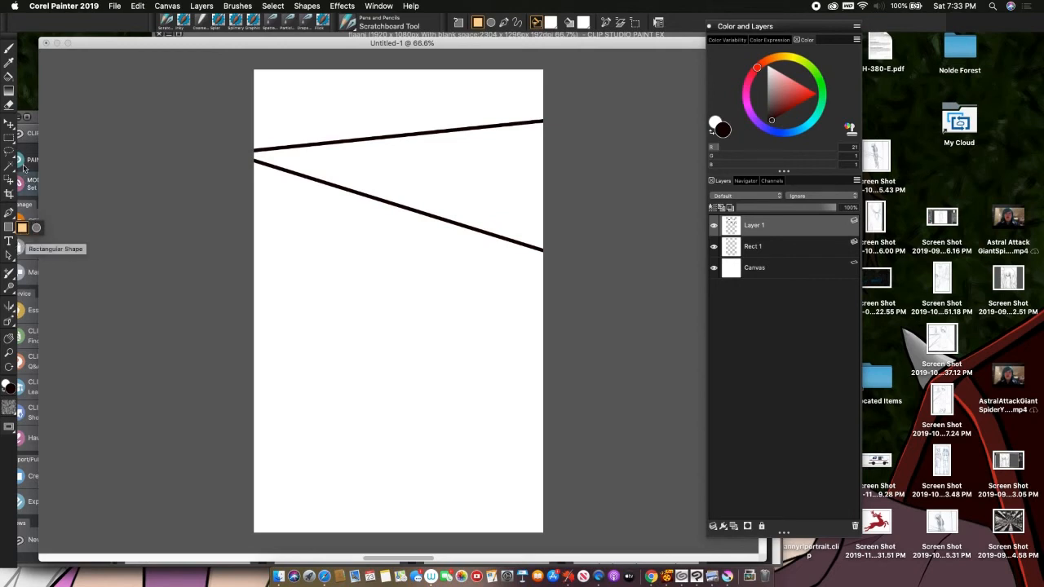
click(34, 228)
drag(303, 246, 454, 383)
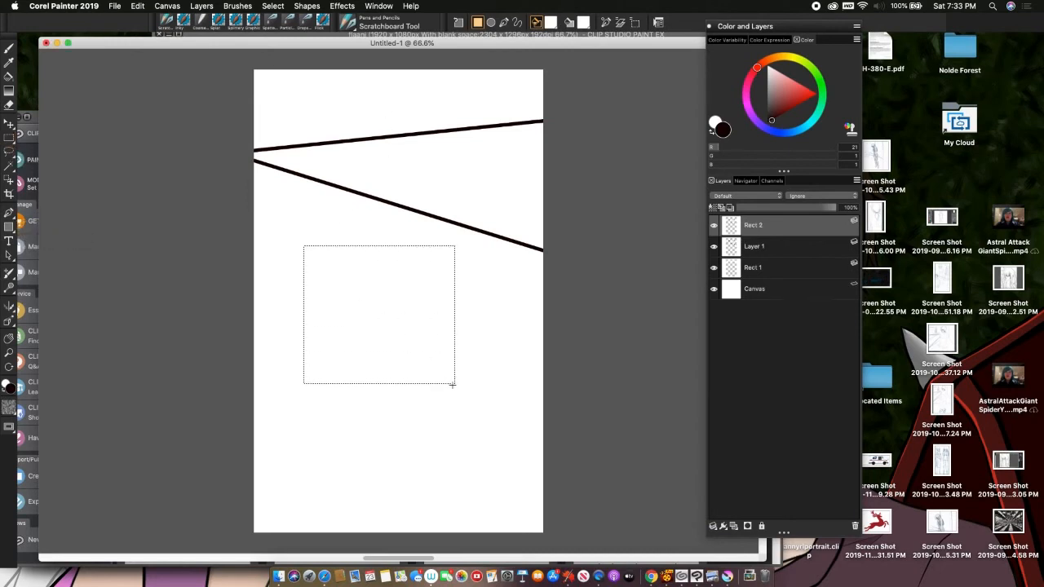
click(507, 442)
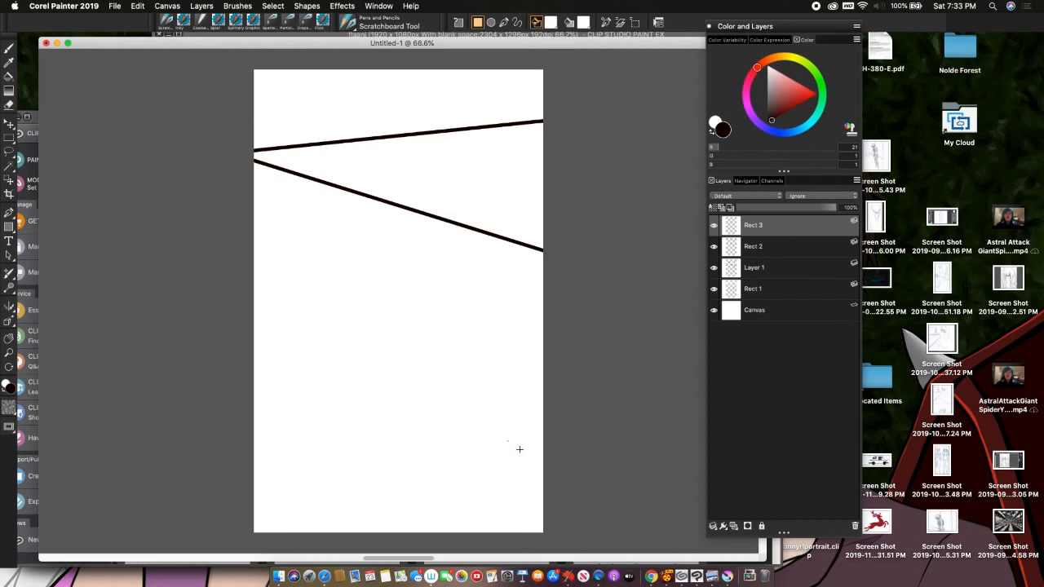
drag(519, 446, 431, 332)
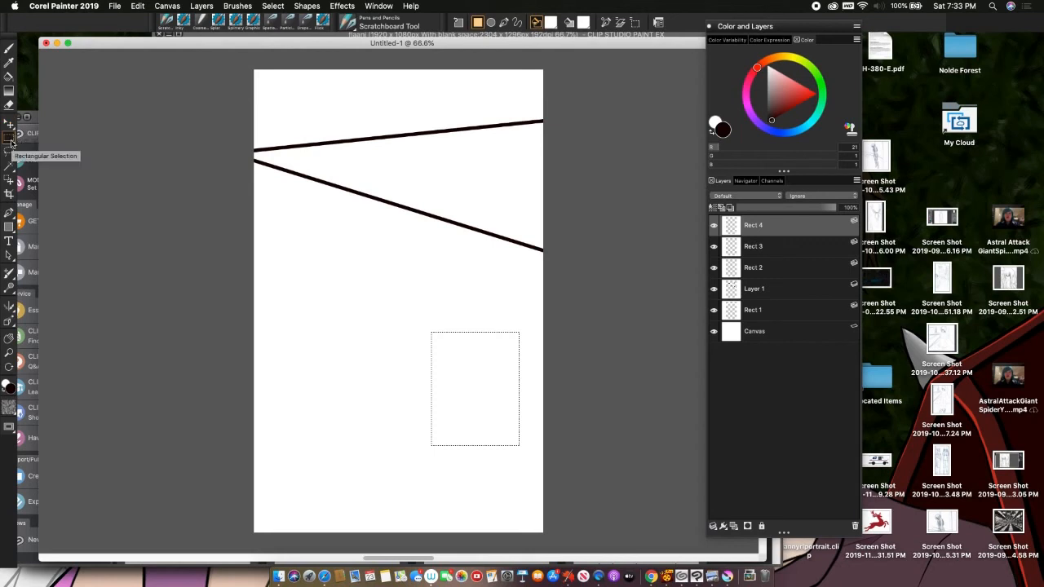
- Set the shape stroke color to black and draw an outlined rectangle just below the diagonal lines
click(8, 48)
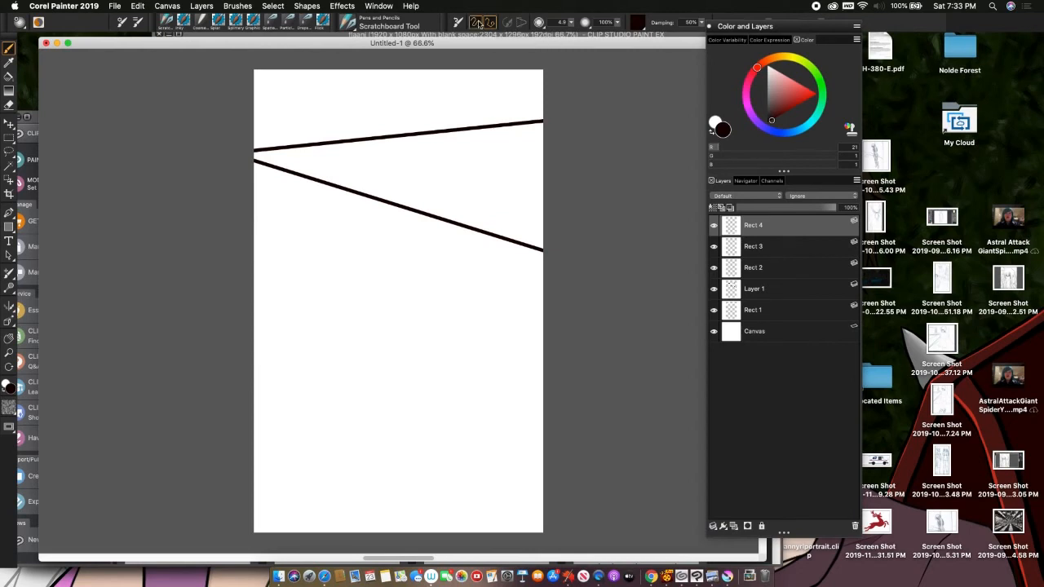
click(9, 227)
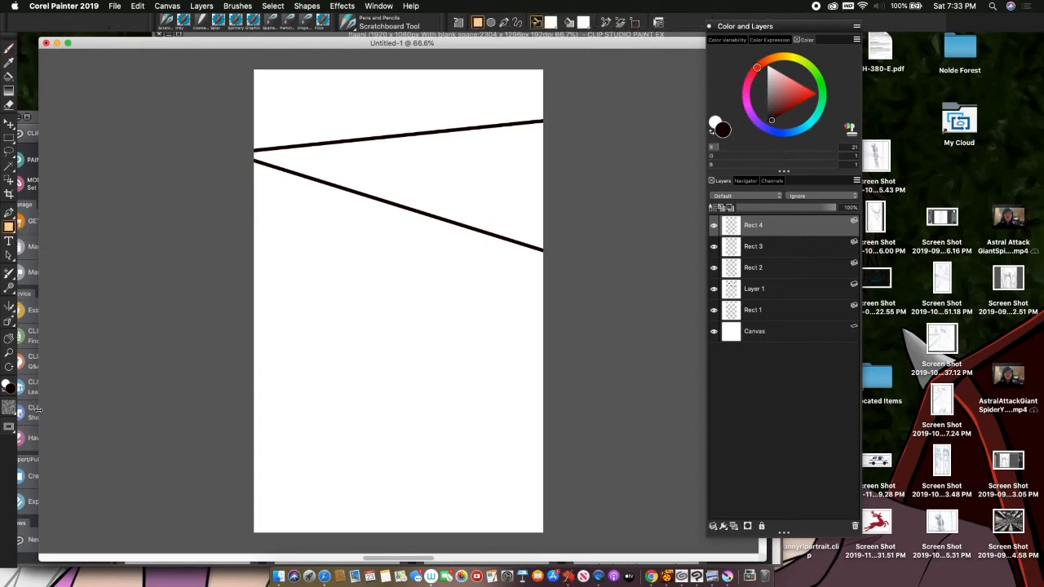
click(551, 22)
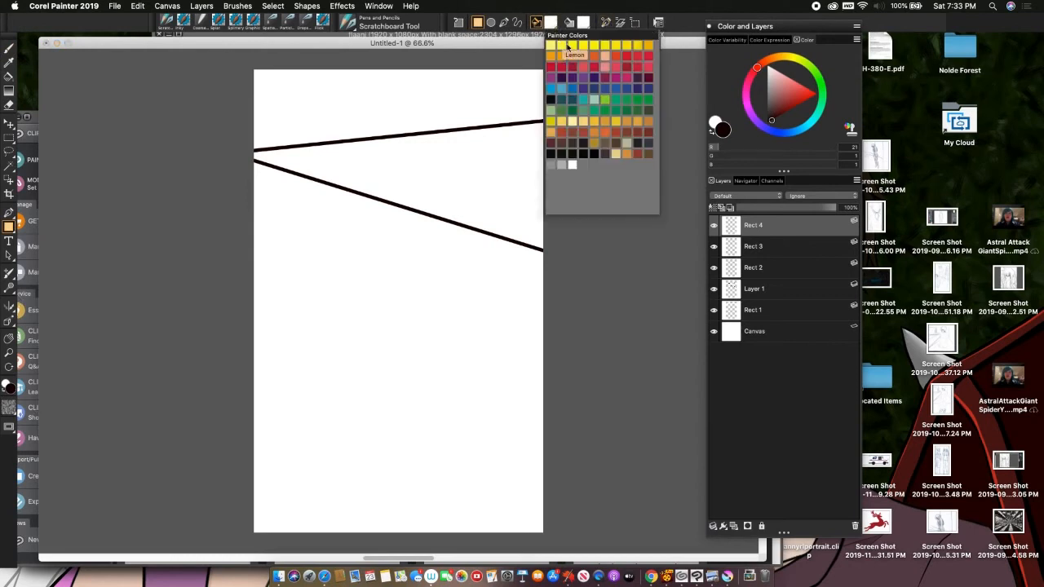
click(584, 156)
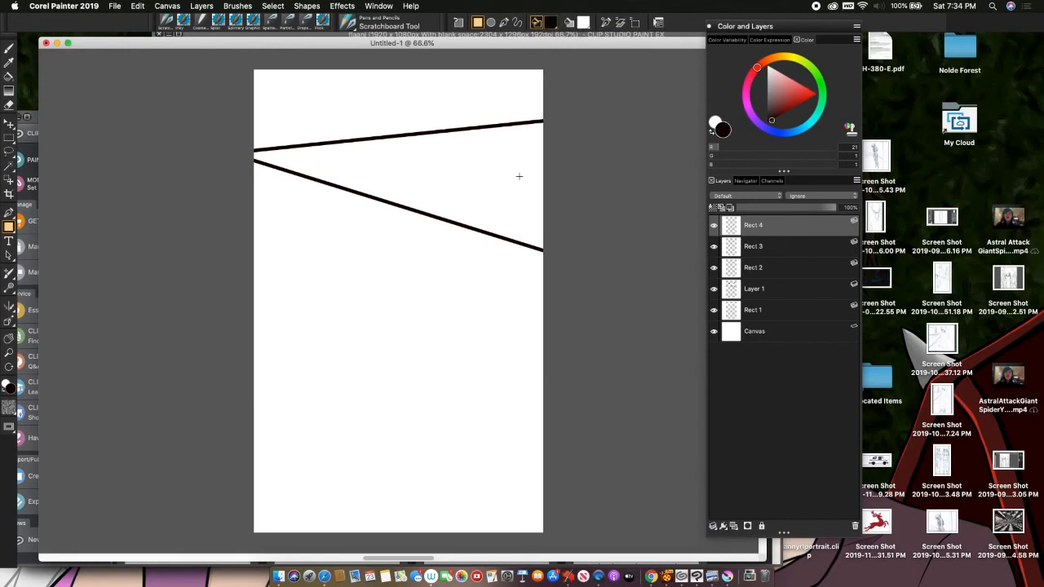
mouse_move(280, 276)
mouse_down()
mouse_move(368, 298)
mouse_move(458, 359)
mouse_up()
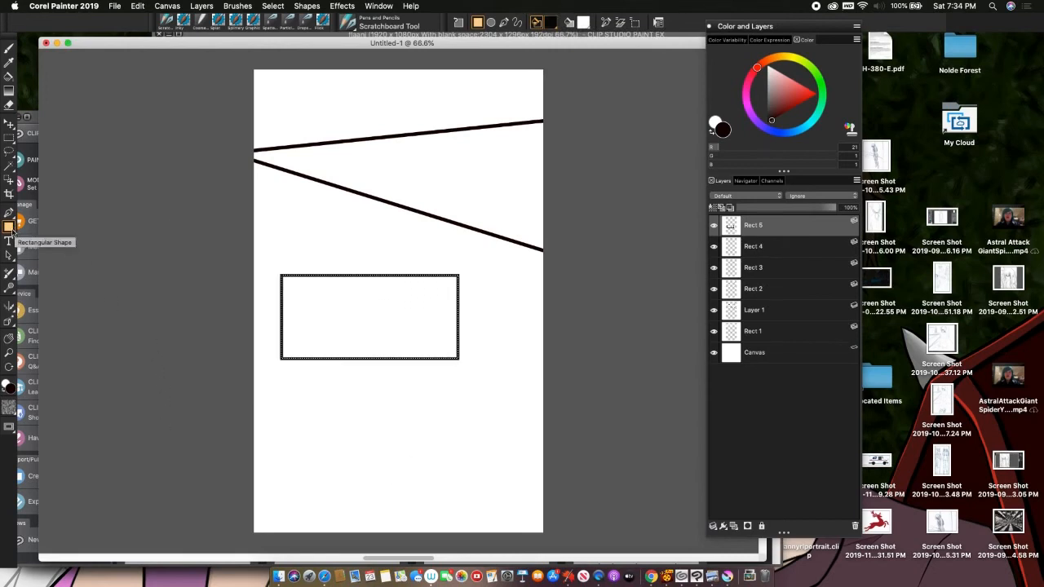
- Draw an outlined oval in the canvas's lower part and sketch a curved balloon tail beneath the rectangle on a new layer
click(490, 22)
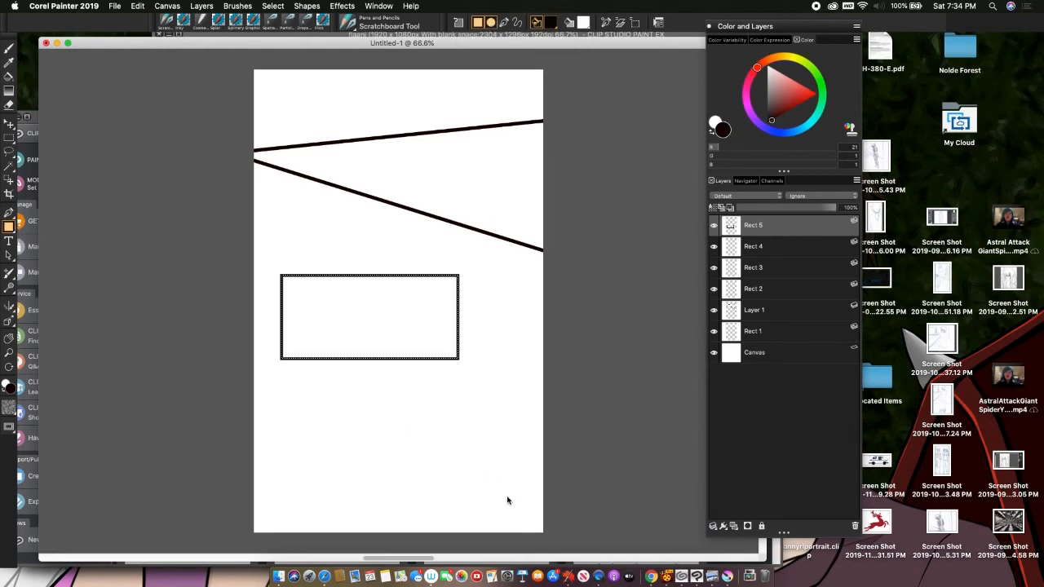
drag(509, 499, 376, 410)
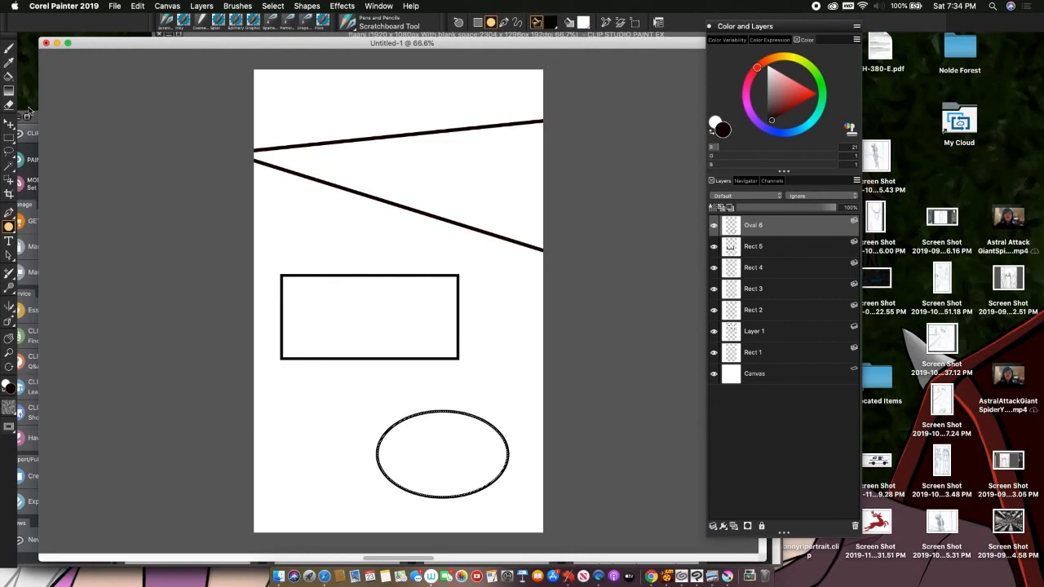
click(14, 47)
mouse_move(452, 359)
mouse_down()
mouse_move(487, 397)
mouse_move(435, 360)
mouse_up()
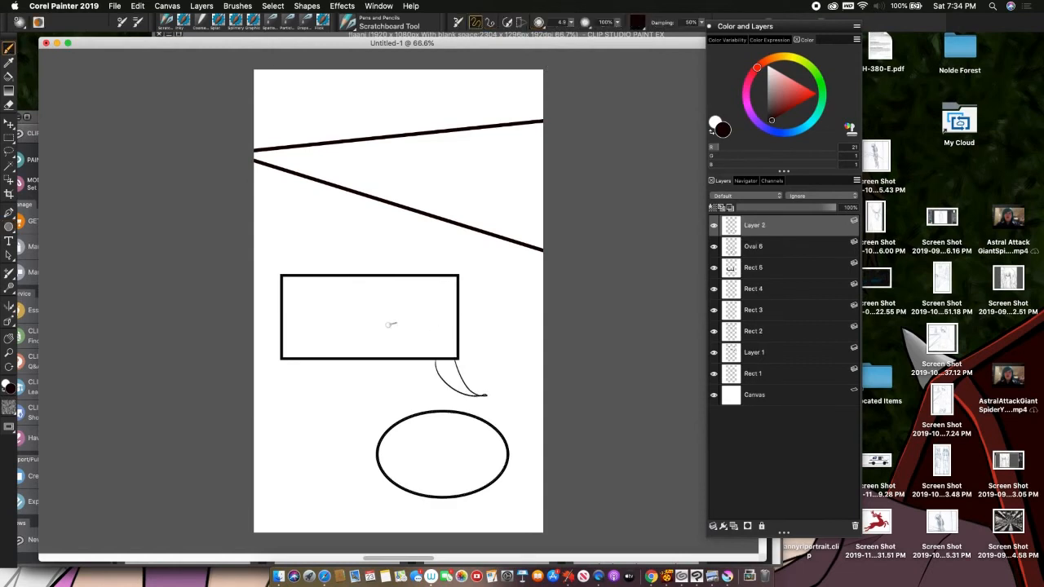
- Switch to the Eraser and set its size to 28.5
click(10, 106)
click(579, 22)
click(560, 33)
click(560, 33)
click(561, 36)
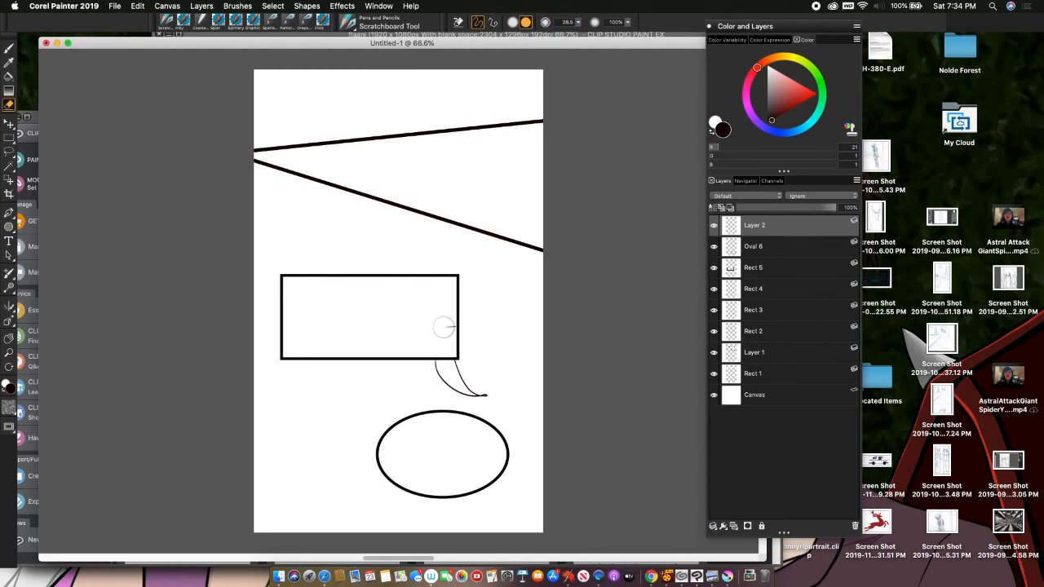
- Delete the Rect 5, Rect 4, Rect 3, Rect 2 and Layer 1 layers
click(771, 249)
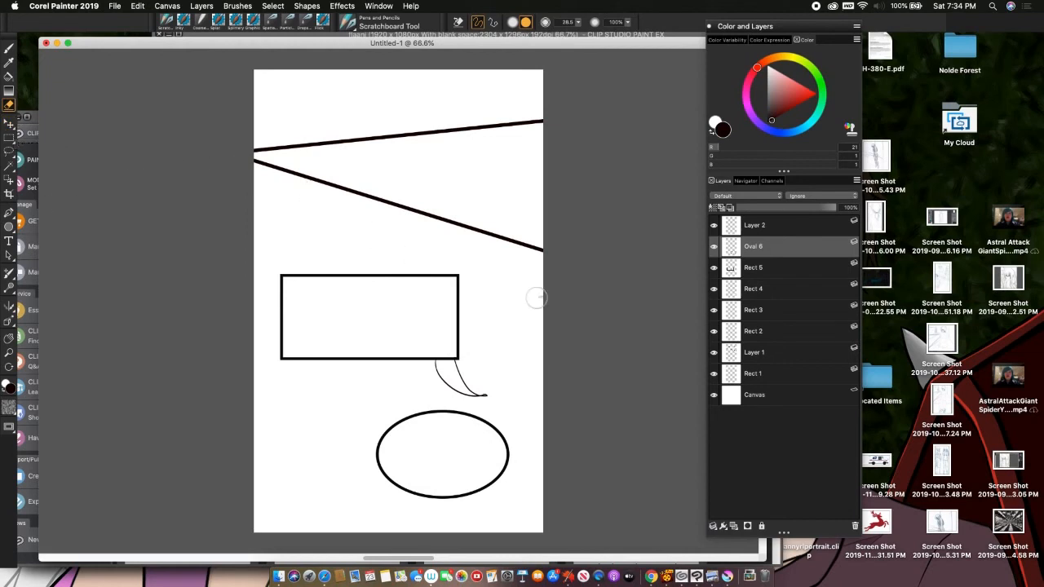
click(786, 274)
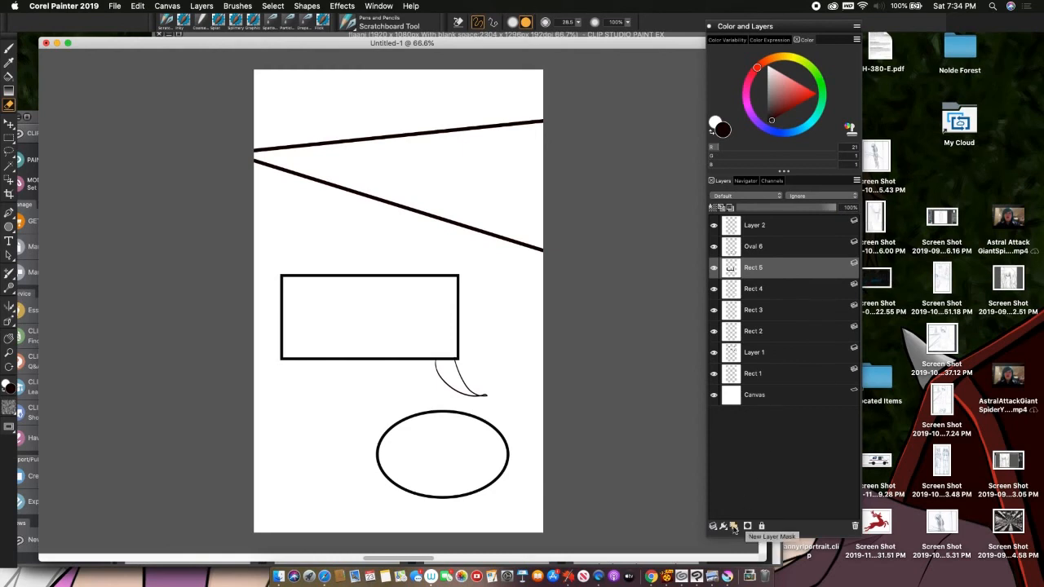
click(854, 527)
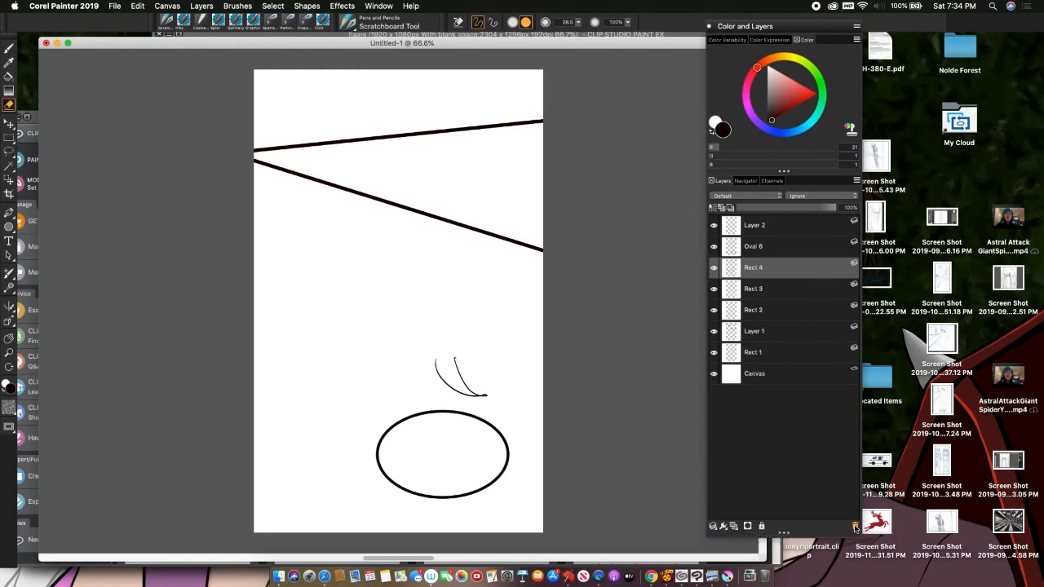
click(854, 526)
click(853, 526)
click(854, 526)
click(853, 526)
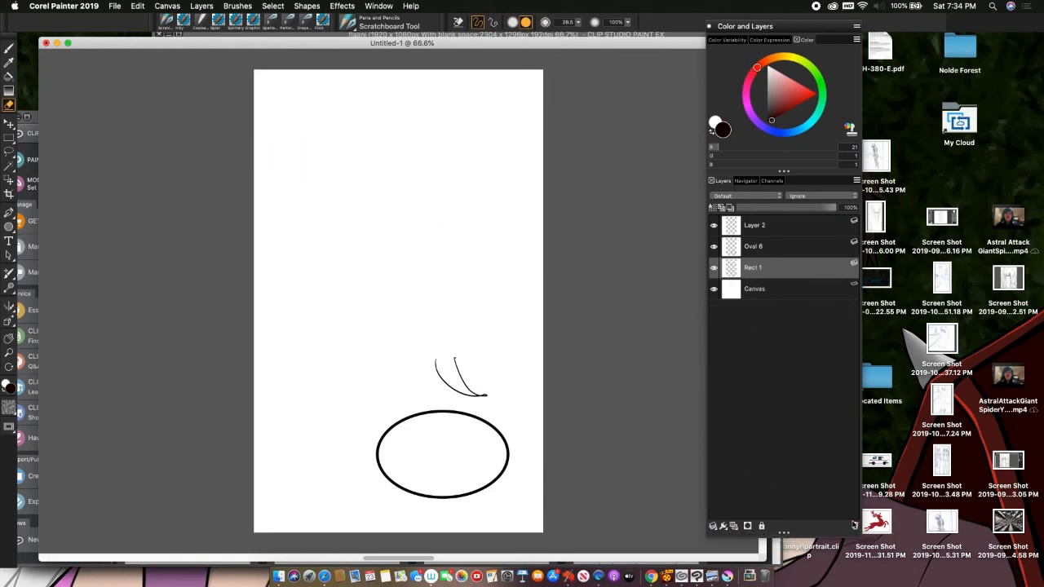
- Draw an outlined rectangle in the canvas's upper half and sketch a curved tail overlapping its lower edge on a new layer
click(775, 247)
shift+click(773, 231)
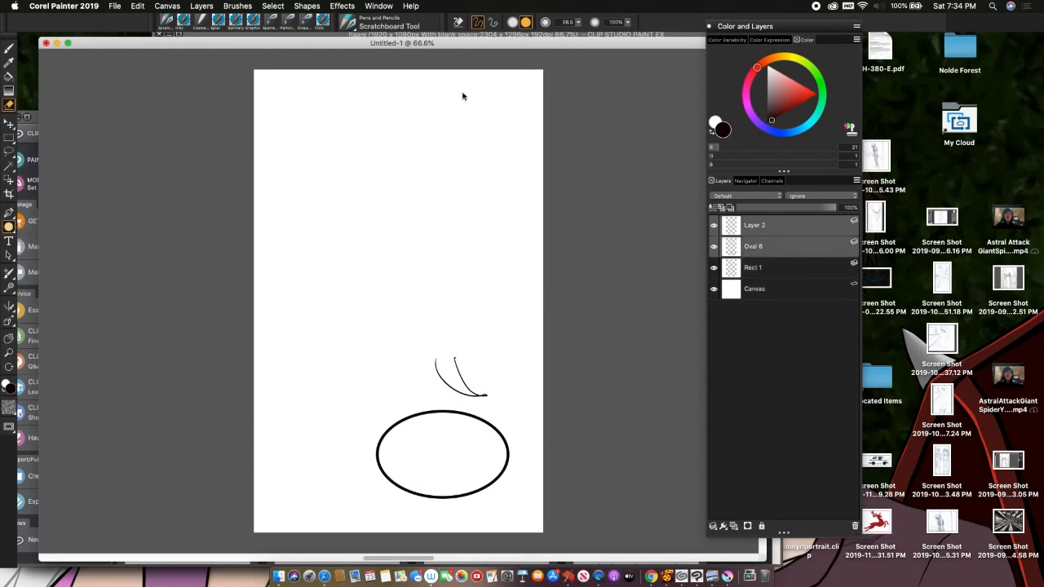
click(9, 227)
click(477, 22)
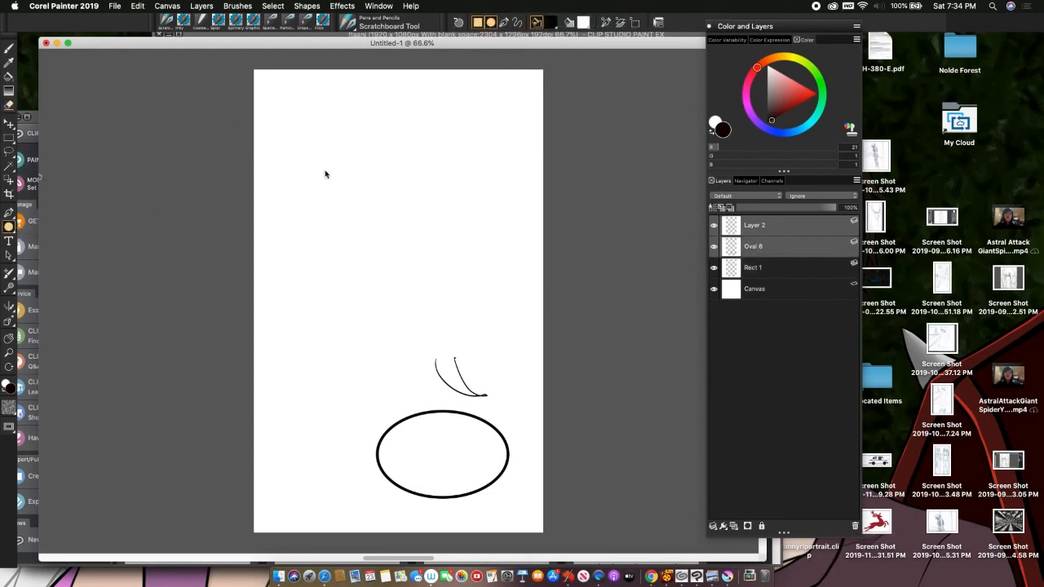
drag(310, 174, 428, 276)
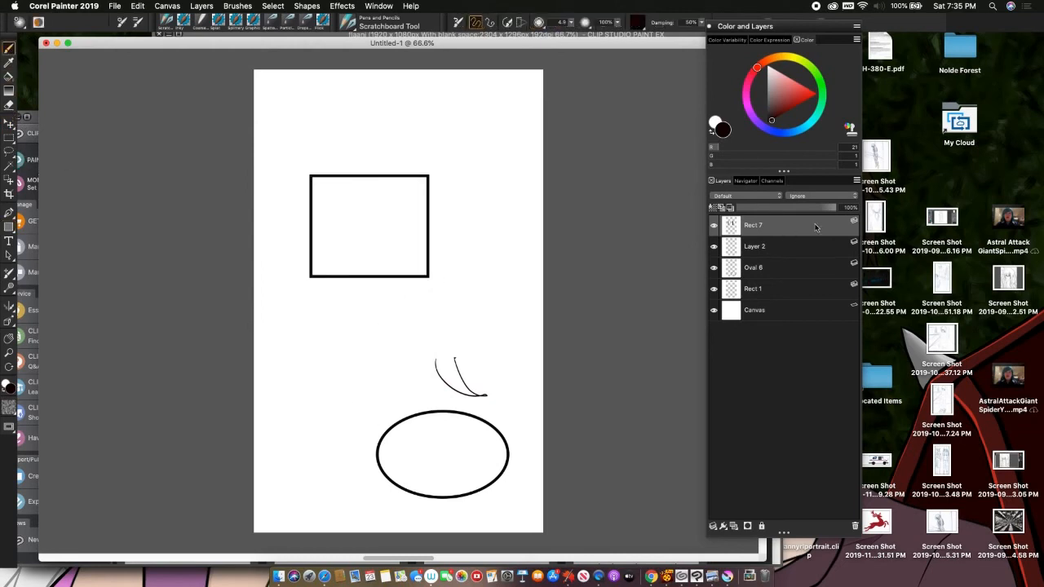
mouse_move(406, 277)
mouse_down()
mouse_move(437, 328)
mouse_move(389, 297)
mouse_move(383, 264)
mouse_up()
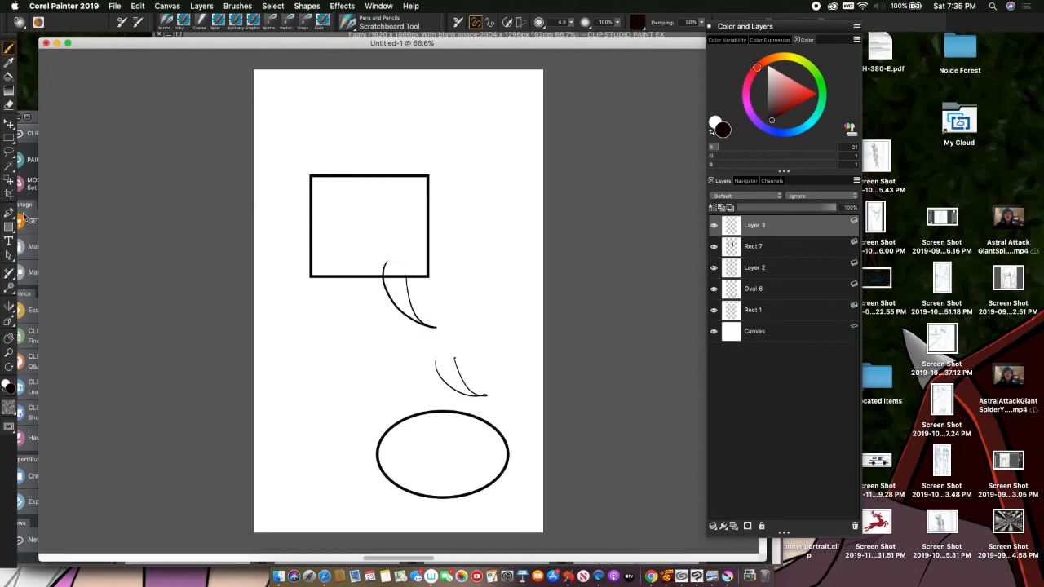
- Erase the rectangle's lower border between the two tail lines on the Rect 7 layer
click(9, 104)
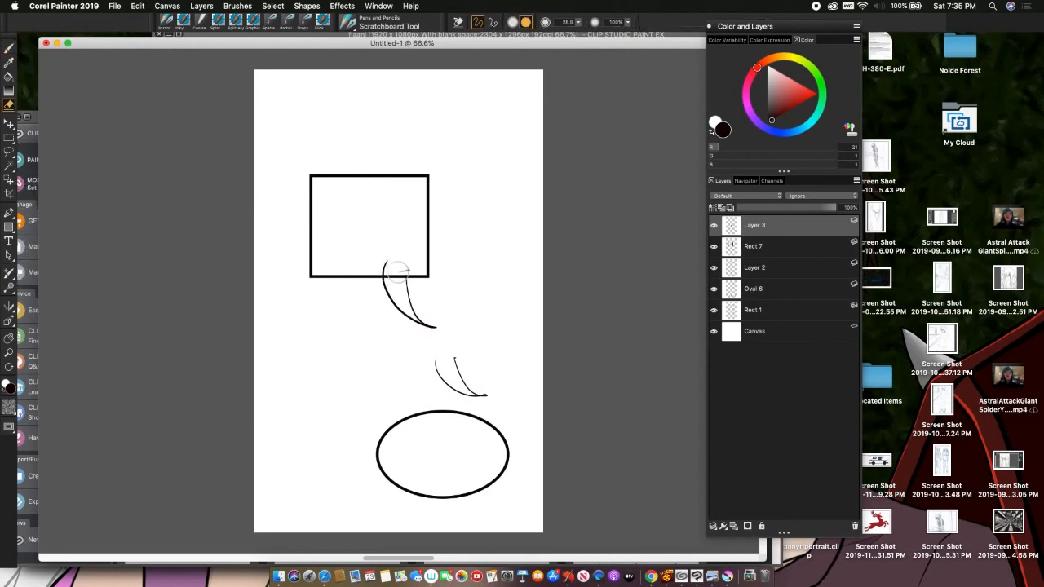
click(766, 247)
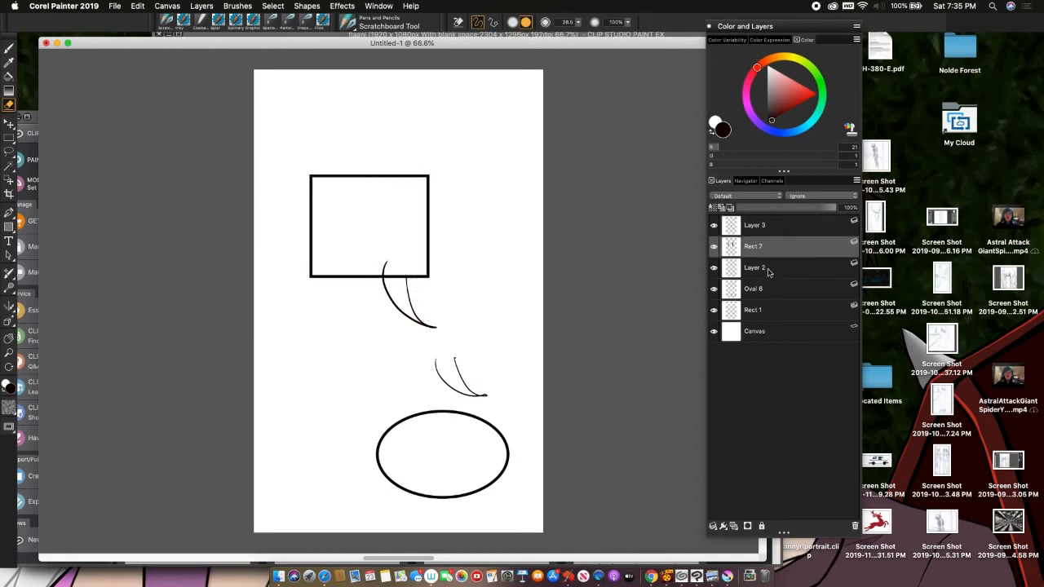
drag(392, 268, 405, 268)
- Draw freehand balloons with the brush: a rounded and a rectangular speech balloon with tails, and a small rectangular thought balloon
key(b)
mouse_move(340, 297)
mouse_down()
mouse_move(322, 409)
mouse_move(356, 338)
mouse_move(325, 308)
mouse_move(334, 391)
mouse_move(344, 380)
mouse_move(371, 410)
mouse_move(348, 382)
mouse_move(361, 354)
mouse_move(348, 310)
mouse_up()
key(super+z)
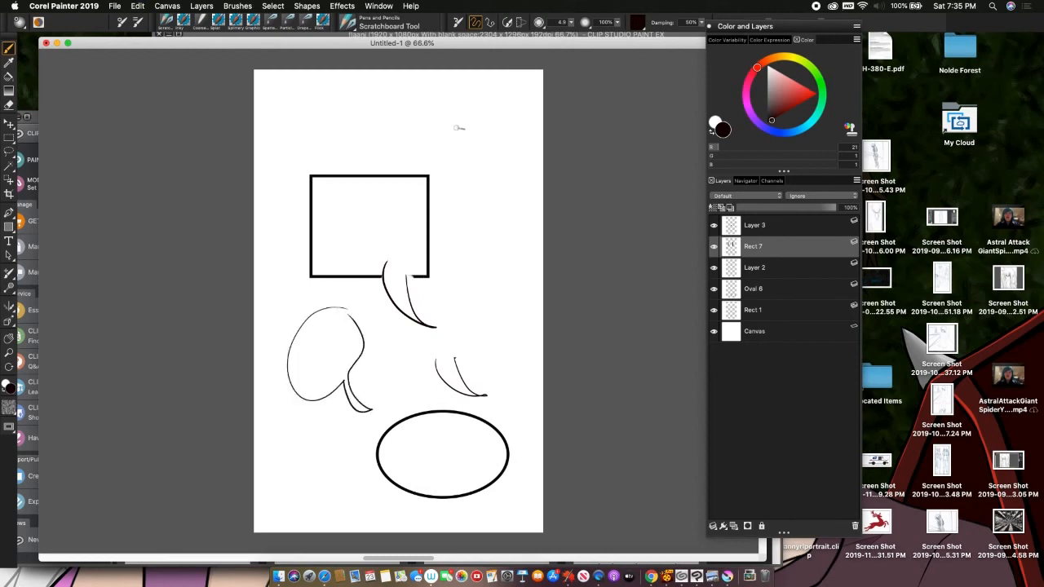
mouse_move(462, 106)
mouse_down()
mouse_move(475, 191)
mouse_move(511, 139)
mouse_move(461, 107)
mouse_up()
drag(489, 194, 516, 217)
key(super+z)
key(super+z)
key(super+z)
mouse_move(455, 96)
mouse_down()
mouse_move(444, 202)
mouse_move(488, 197)
mouse_move(506, 239)
mouse_move(498, 198)
mouse_move(533, 192)
mouse_move(531, 108)
mouse_move(499, 98)
mouse_move(467, 98)
mouse_up()
mouse_move(465, 274)
mouse_down()
mouse_move(514, 273)
mouse_move(463, 274)
mouse_up()
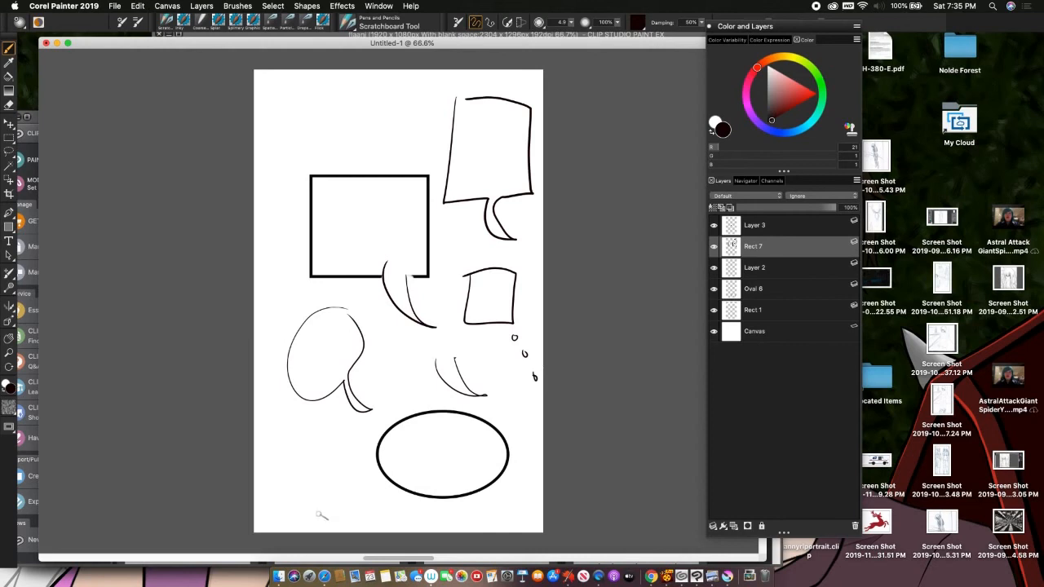
- Undo all the freehand balloon strokes and the gap erased in the rectangle's border
key(super+z)
key(super+z)
key(super+z)
key(super+z)
key(super+z)
key(super+z)
key(super+z)
key(super+z)
key(super+z)
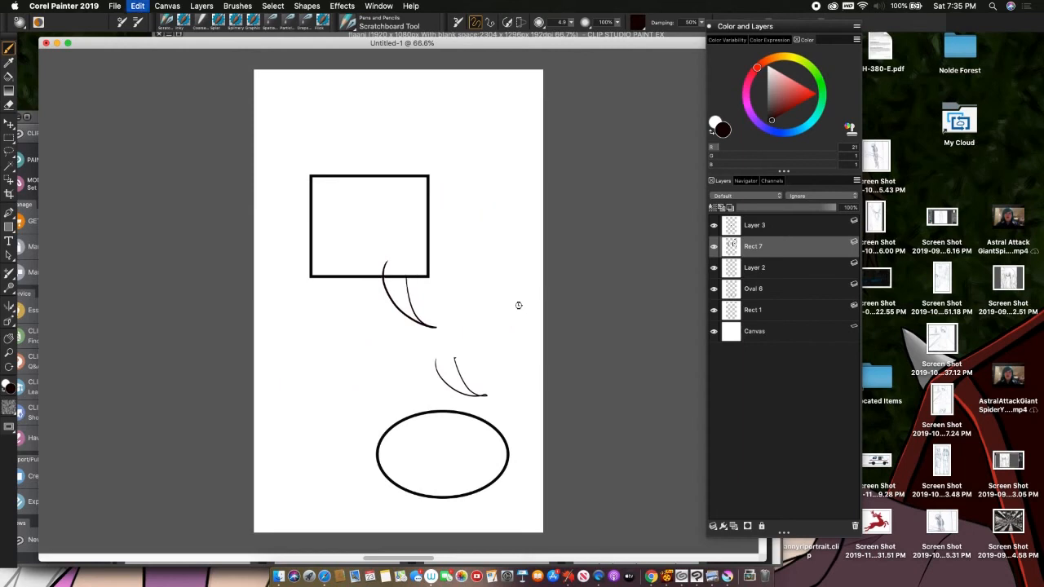
- Undo the new rectangle, its tail and the layer deletions until the diagonal lines and the Rect 5 layer are back
key(super+z)
key(super+z)
key(super+z)
key(super+z)
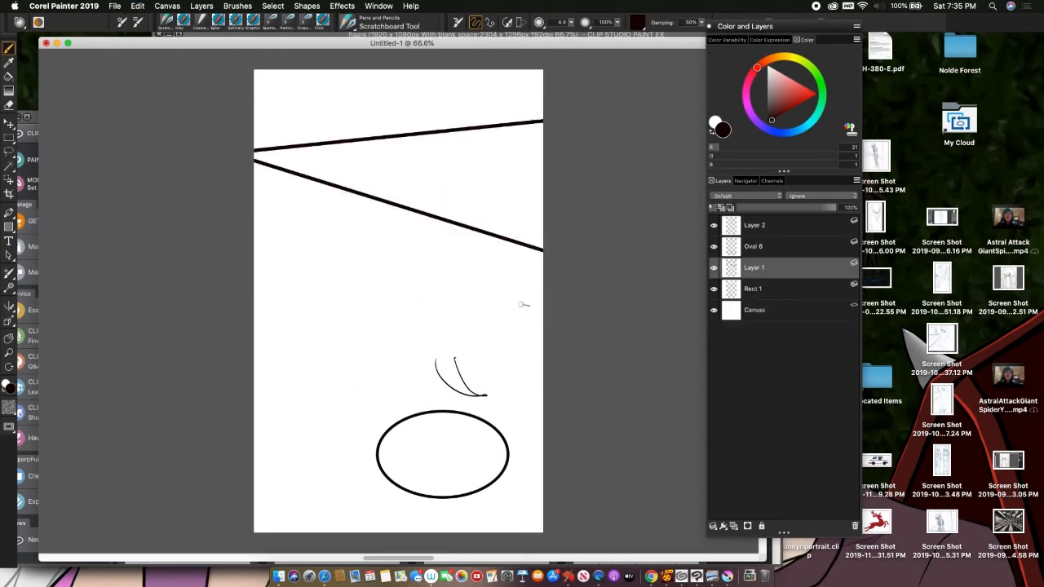
key(super+shift+z)
key(super+shift+z)
key(super+shift+z)
key(super+shift+z)
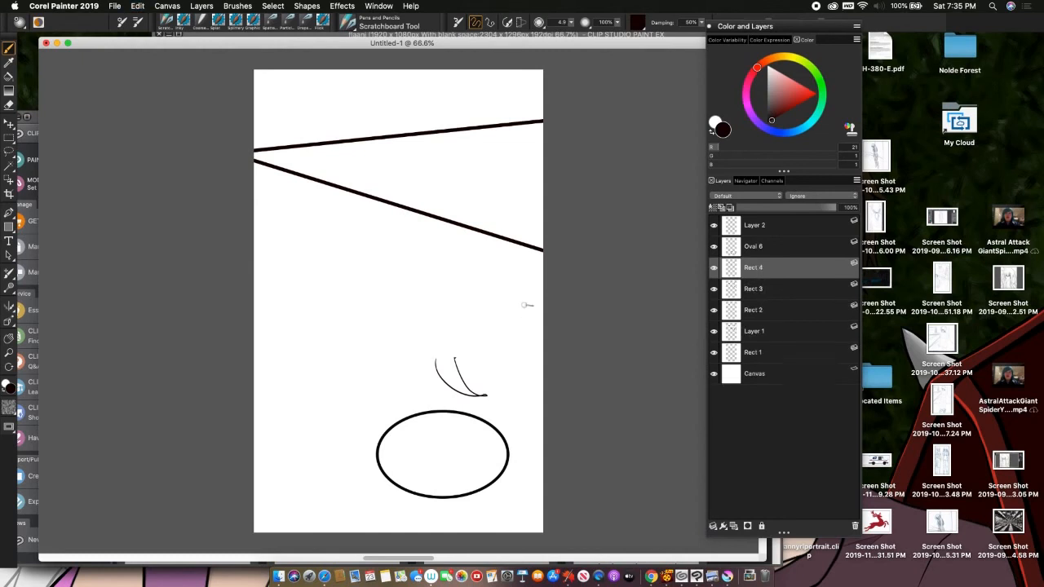
- Close the Untitled-1 document without saving and switch to Clip Studio Paint
click(115, 5)
mouse_move(147, 201)
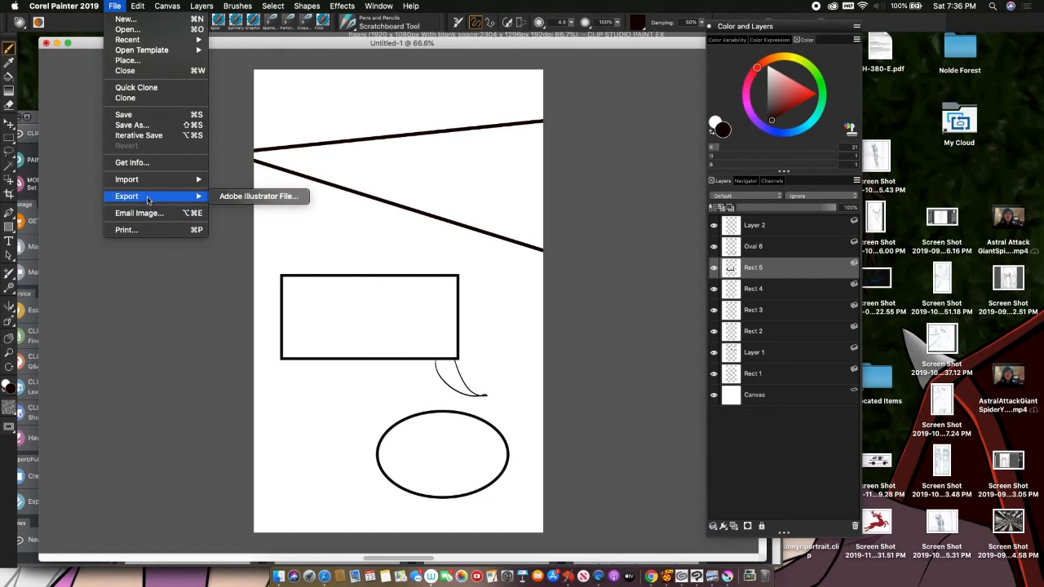
click(135, 71)
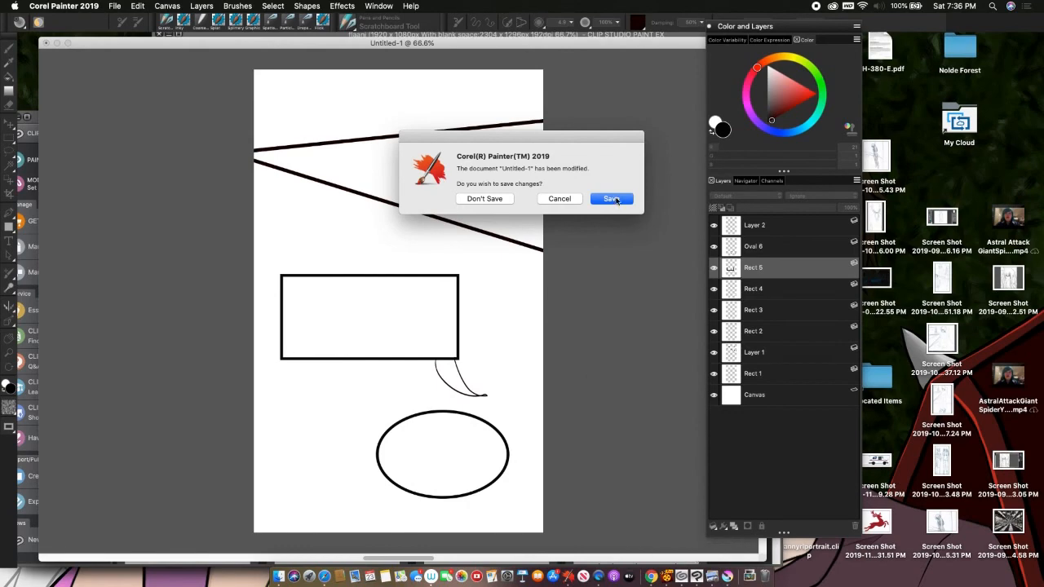
click(494, 200)
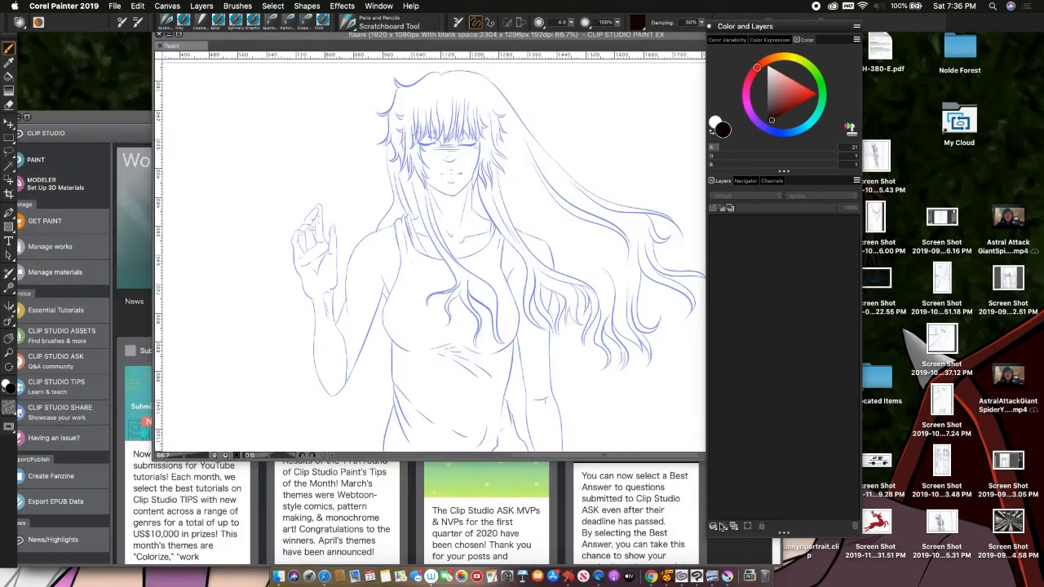
click(696, 576)
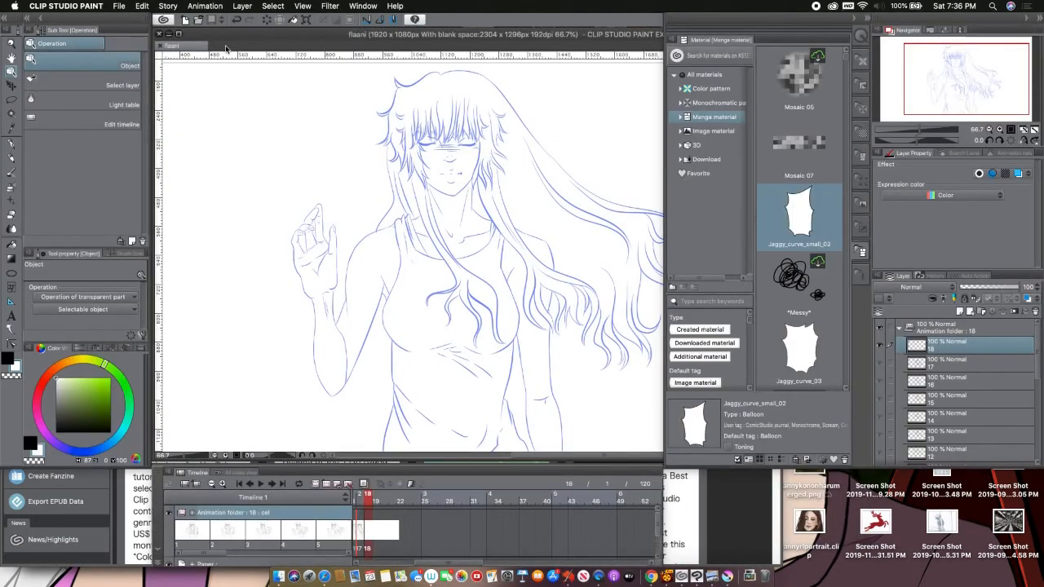
- Create an 800 x 5000 px illustration canvas at 600 dpi, inspect its upper end up close, and close it
click(119, 6)
click(138, 21)
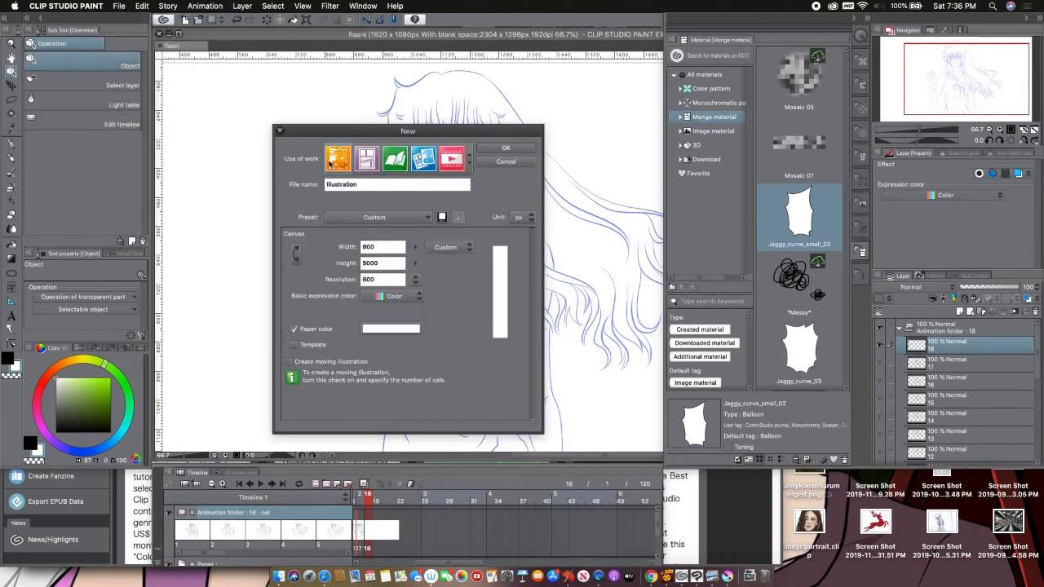
click(524, 148)
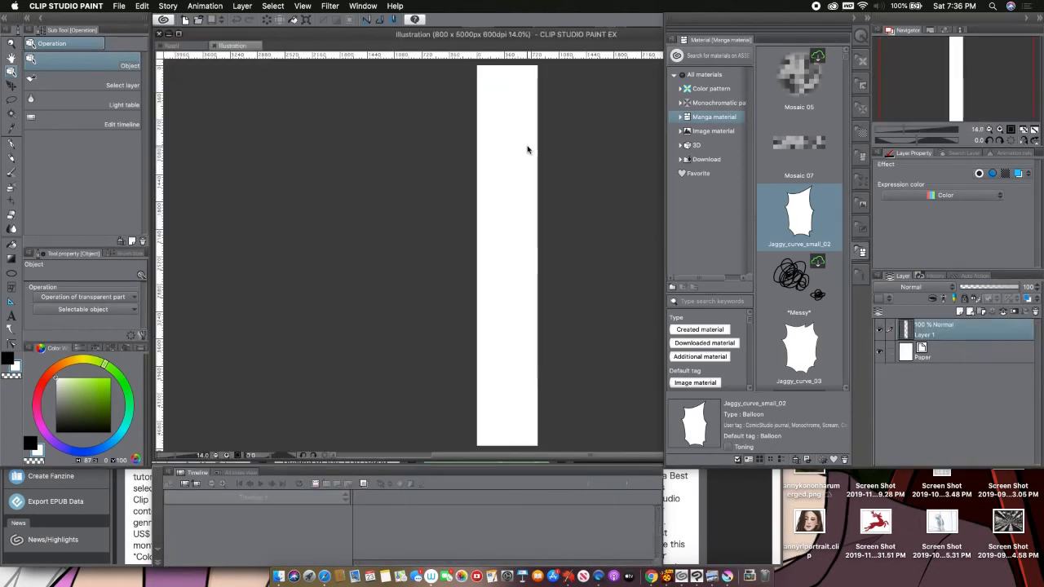
click(1000, 130)
click(1000, 129)
click(1000, 130)
click(1000, 130)
drag(959, 81, 958, 59)
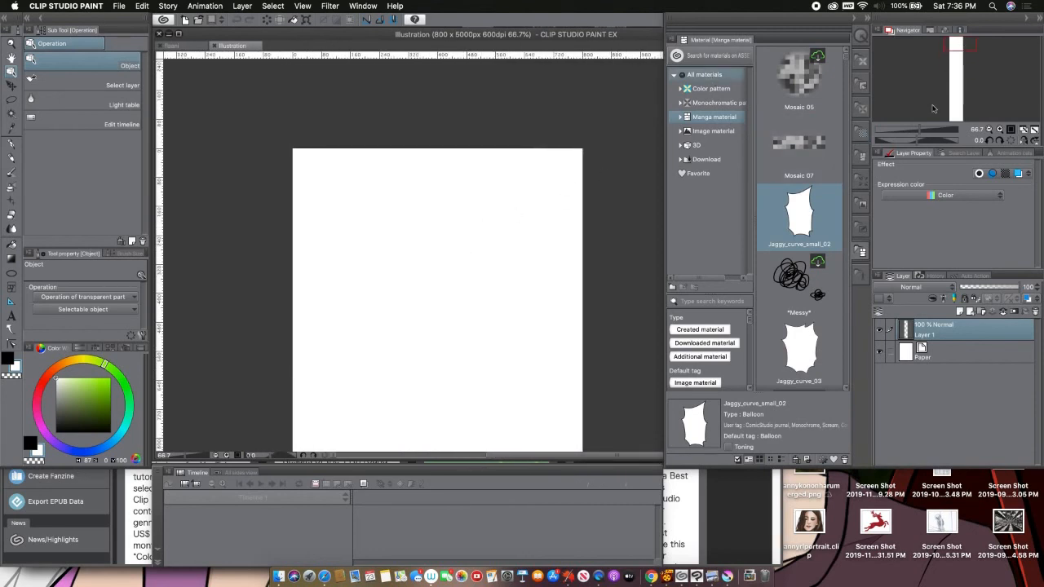
click(119, 6)
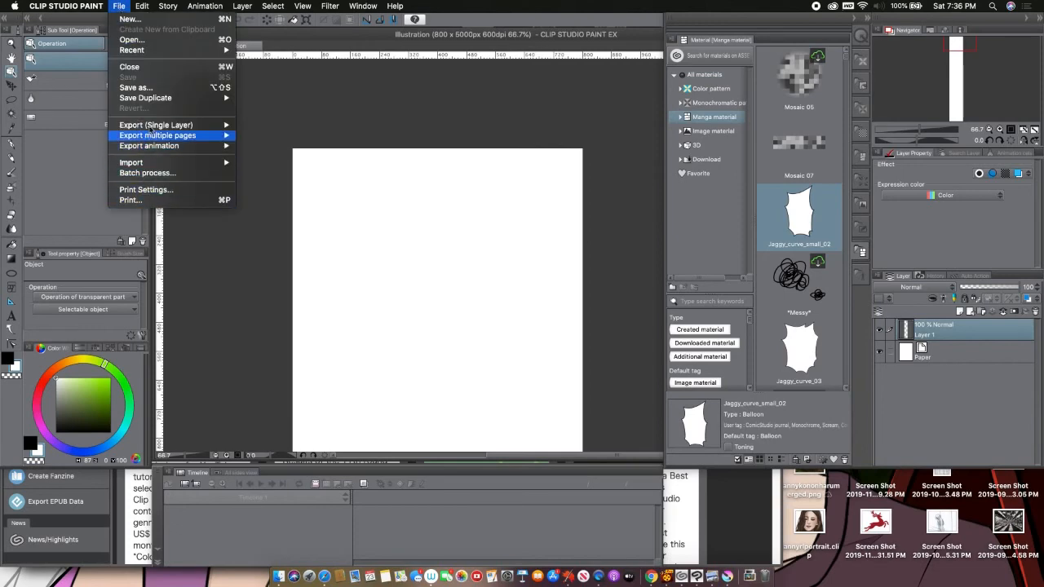
click(147, 69)
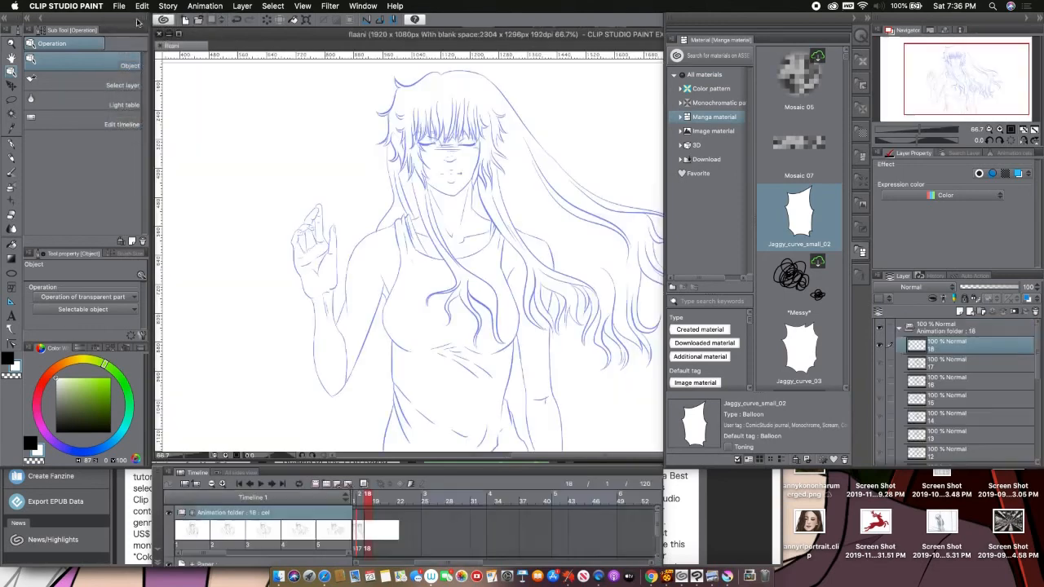
- Create a new illustration canvas of 2000 x 2000 px at 600 dpi
click(124, 8)
click(150, 21)
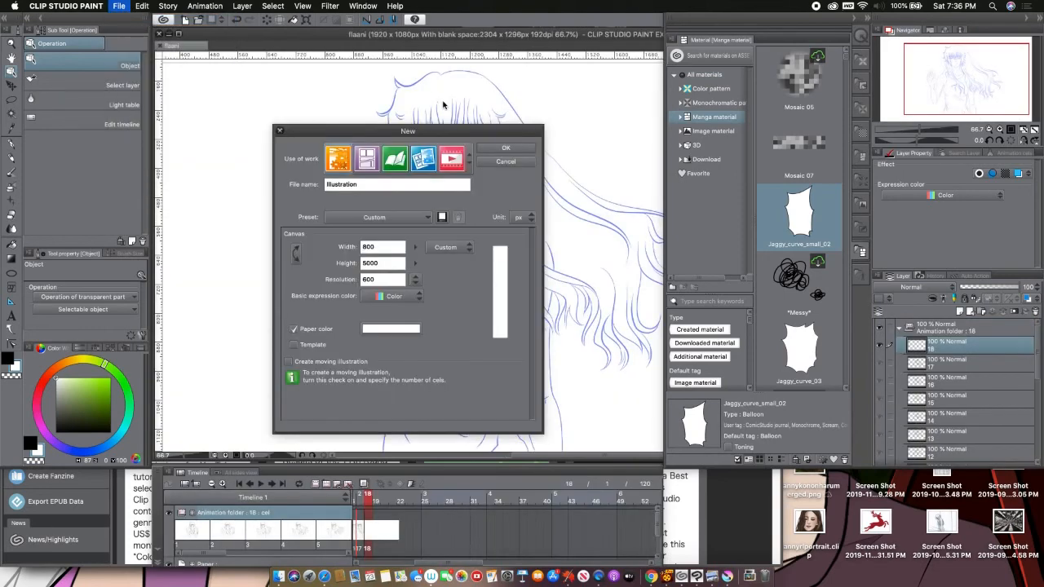
drag(394, 264, 328, 235)
double_click(381, 245)
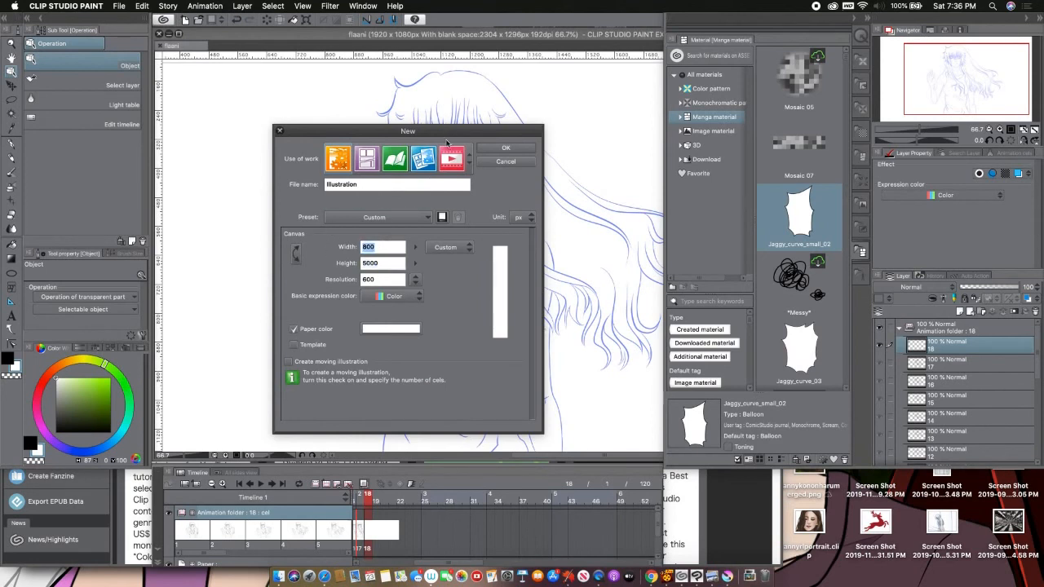
text(2)
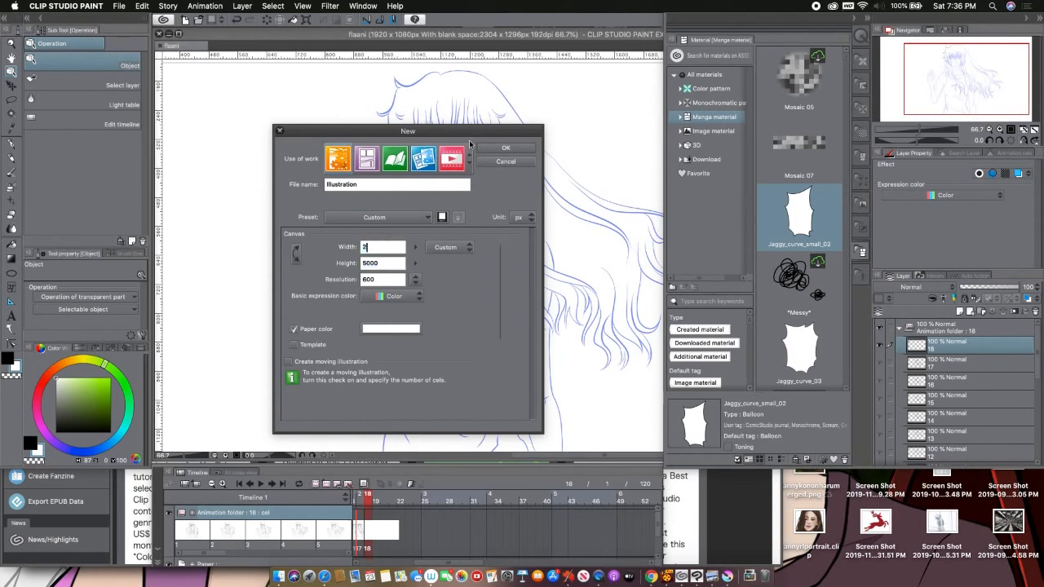
text(000)
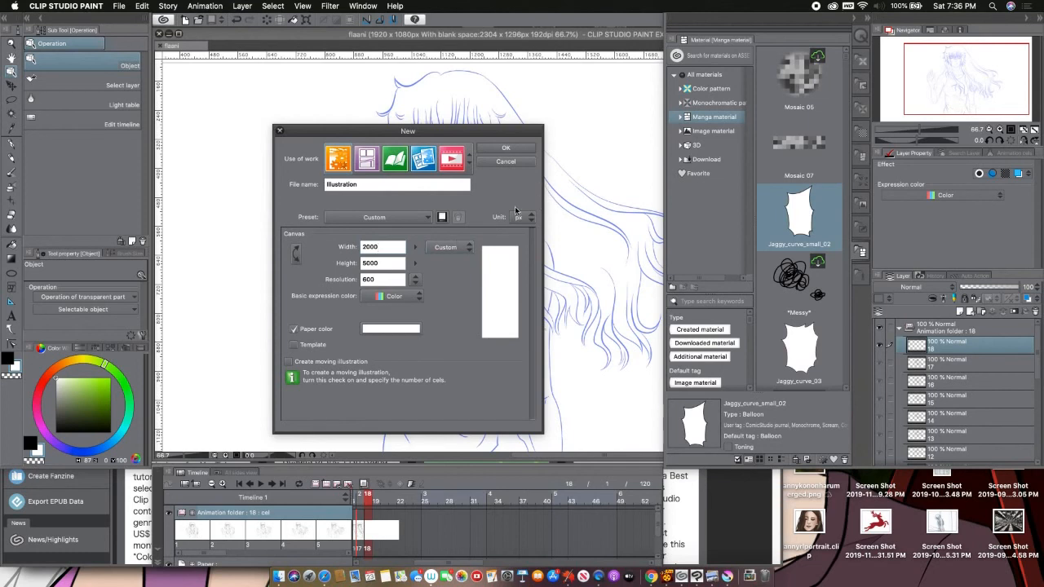
key(Tab)
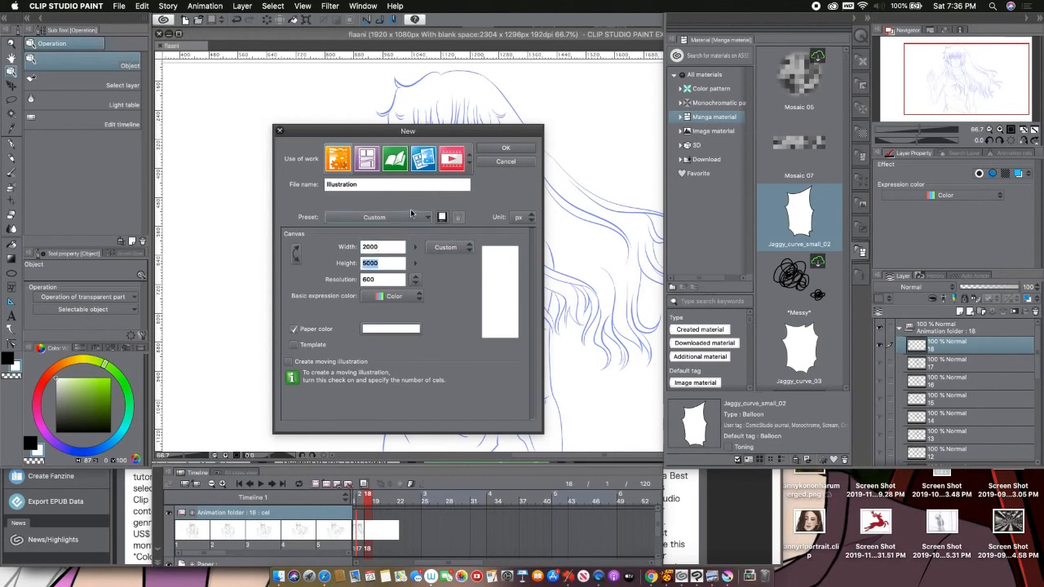
text(2)
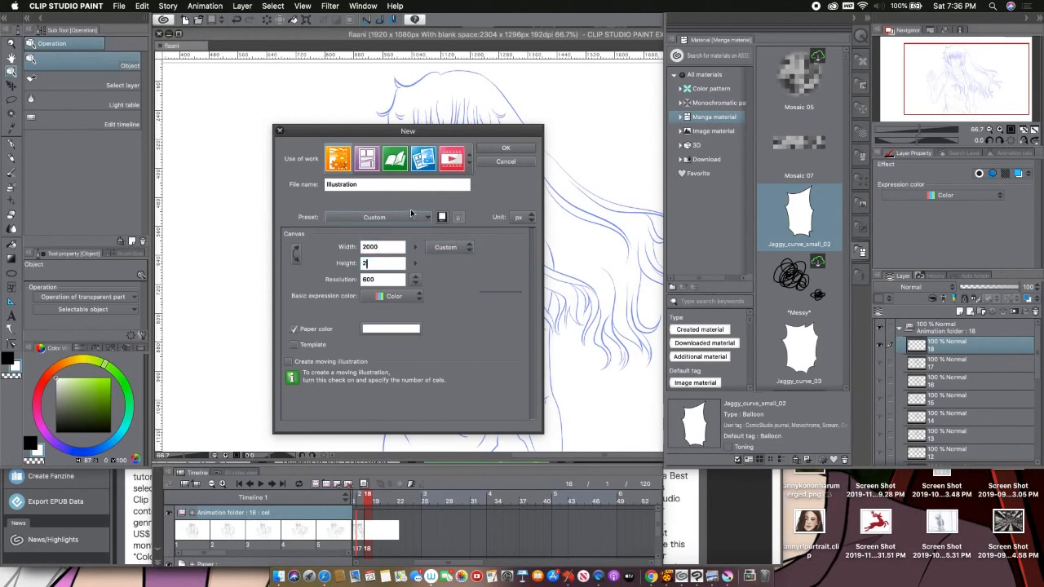
text(000)
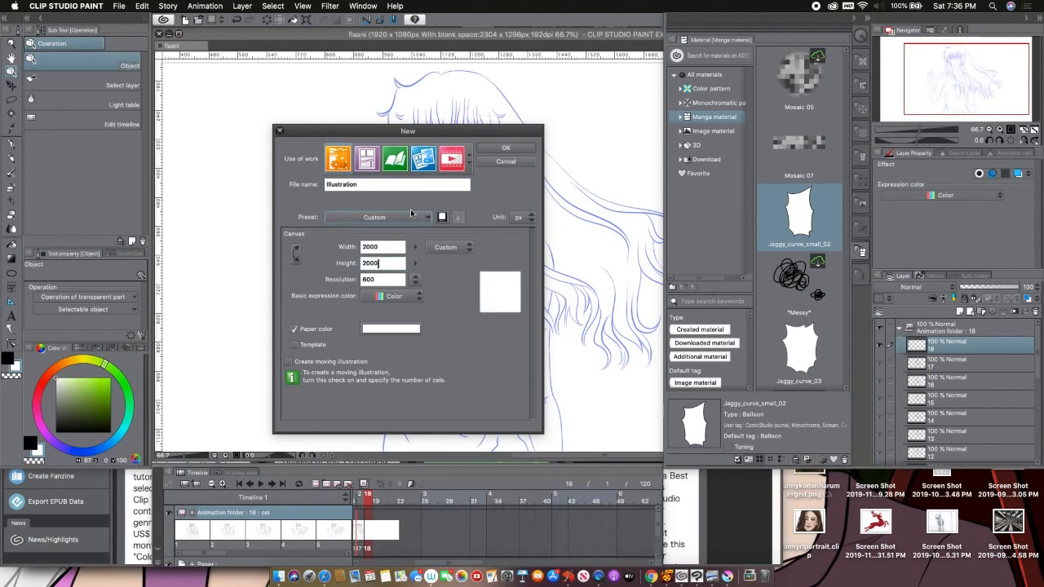
click(514, 149)
drag(947, 78, 959, 77)
click(989, 128)
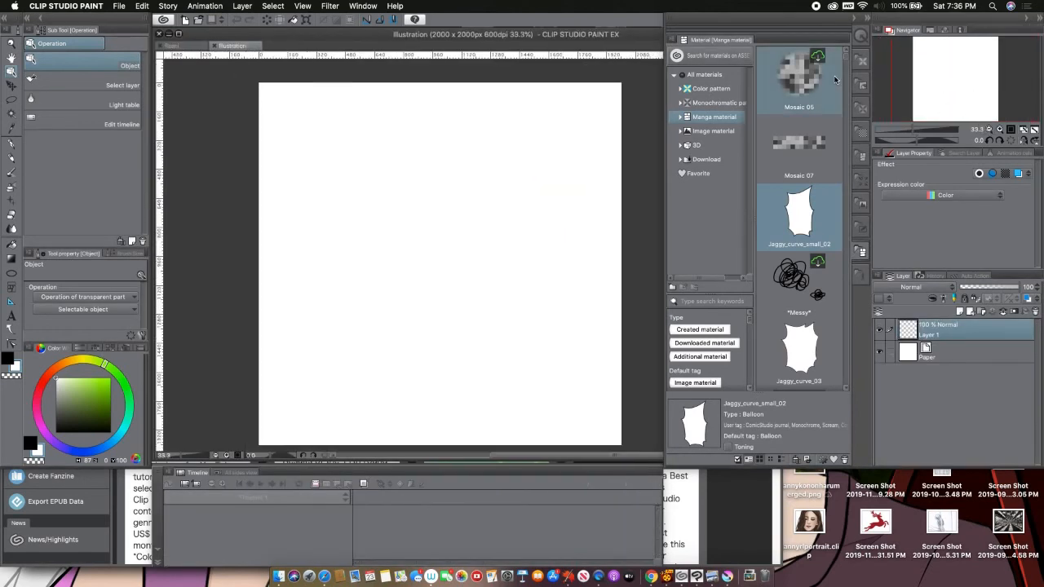
- Set the drawing colour to black and draw a large ellipse outline running off the canvas's left edge
click(11, 100)
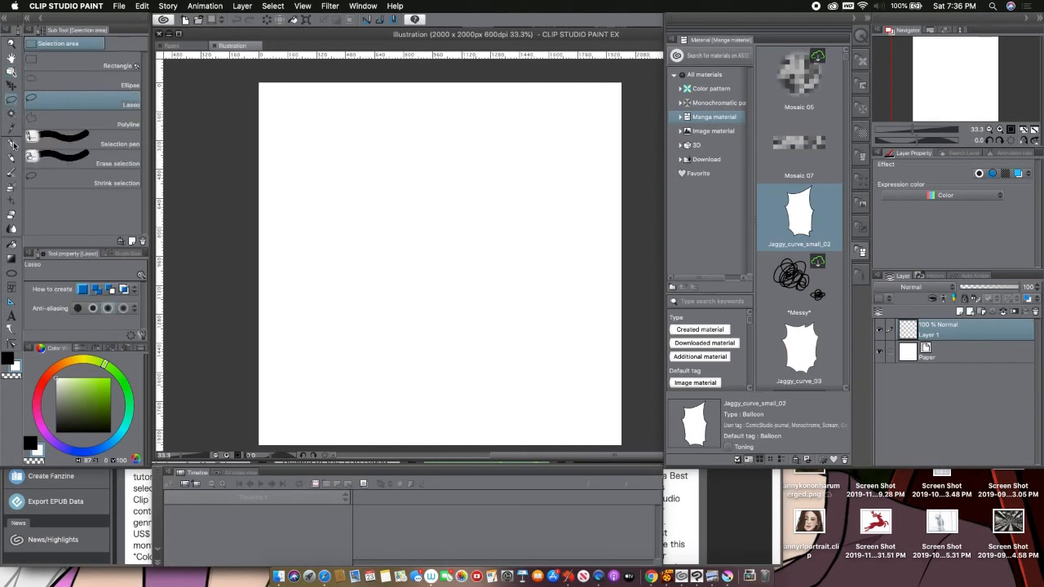
click(12, 143)
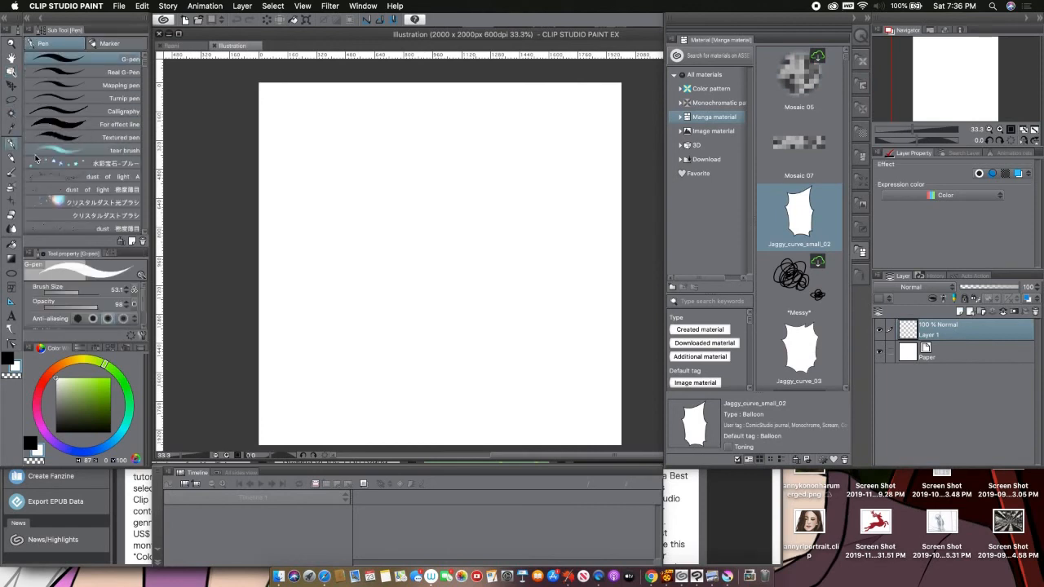
click(12, 275)
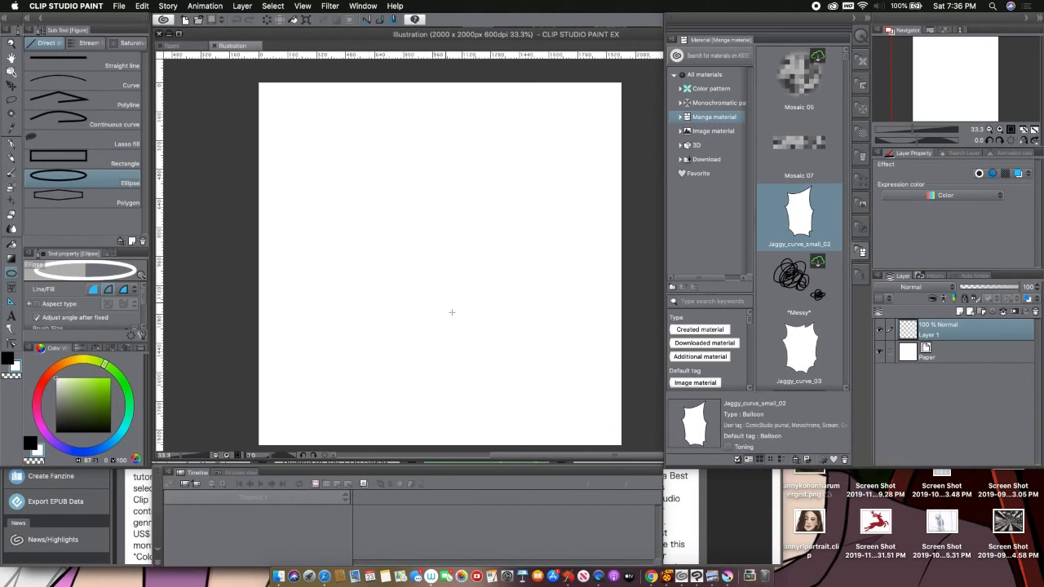
scroll(435, 314, left, 3)
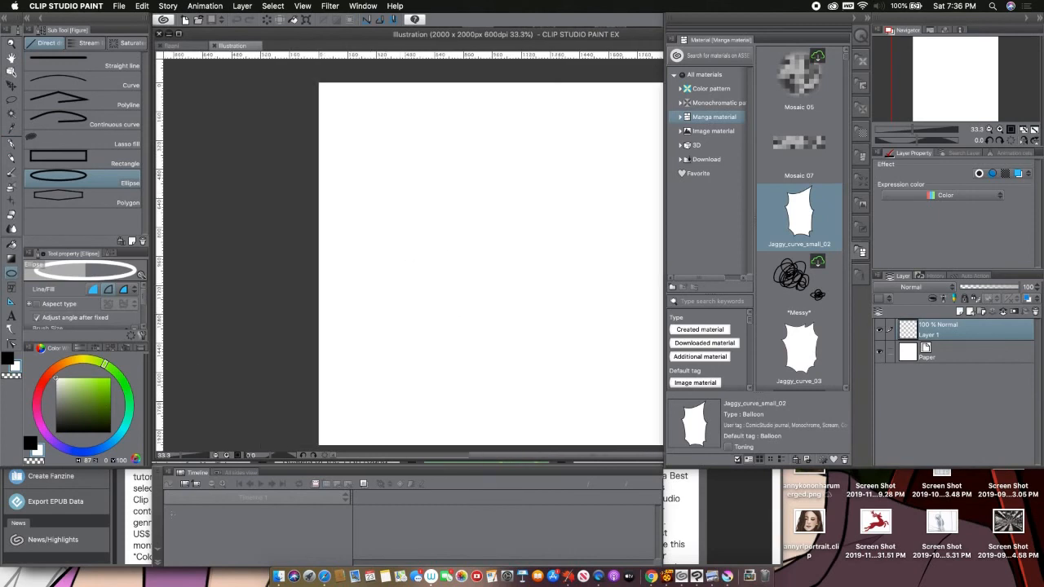
scroll(435, 315, down, 2)
click(179, 365)
drag(106, 426, 120, 454)
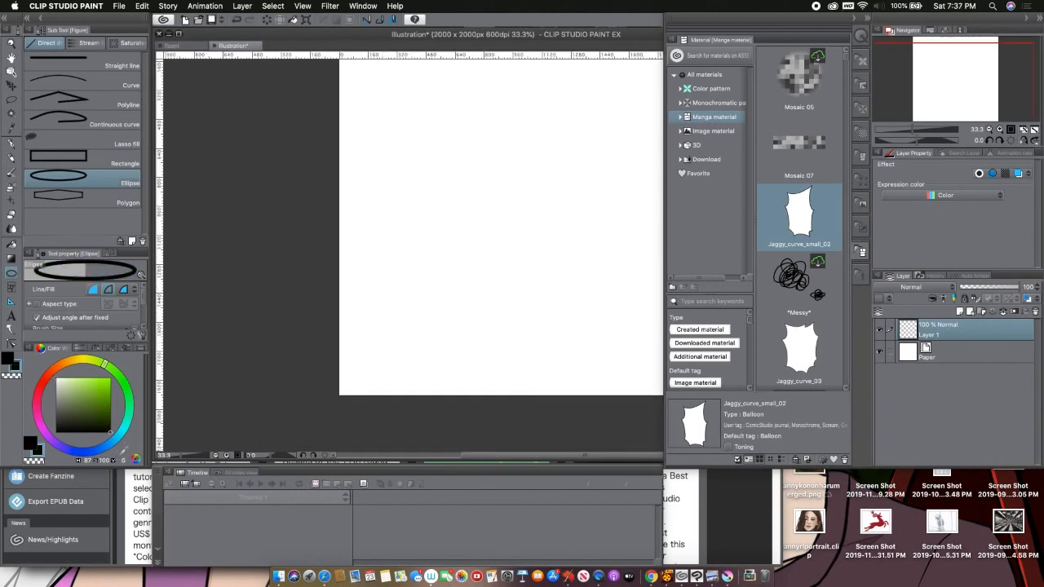
scroll(487, 152, right, 3)
scroll(487, 152, up, 2)
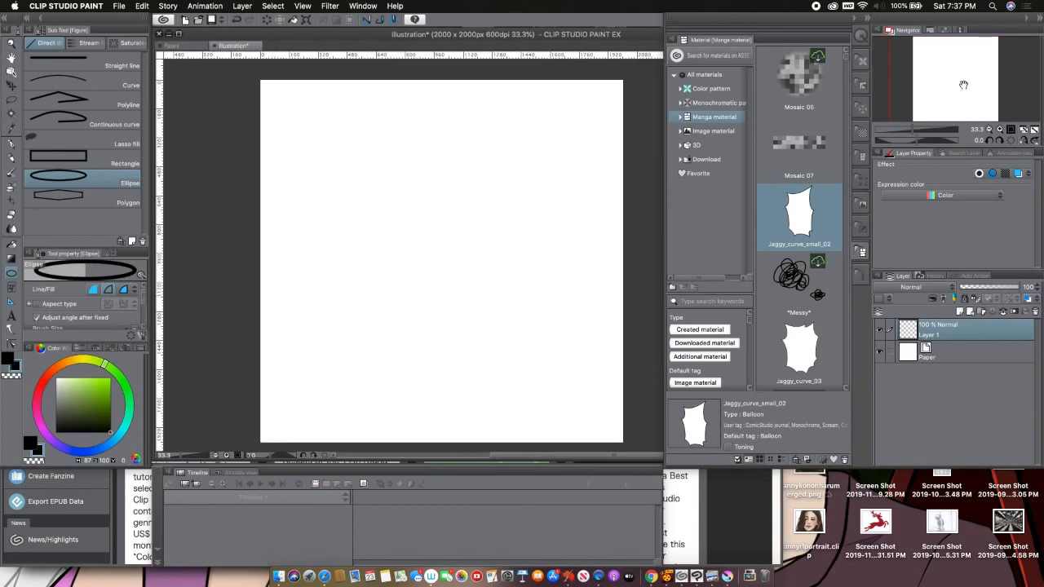
drag(238, 114, 438, 354)
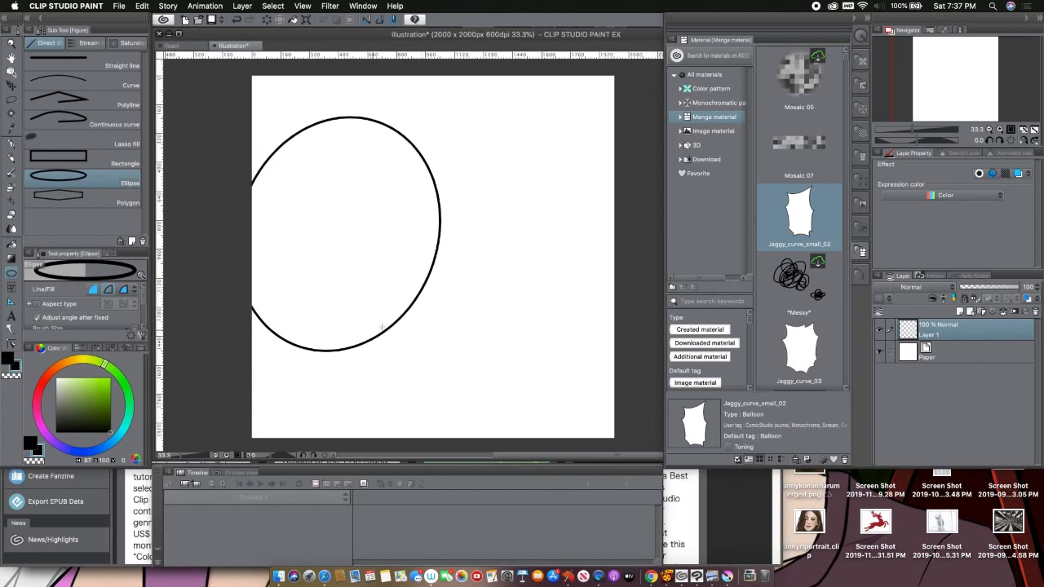
click(457, 183)
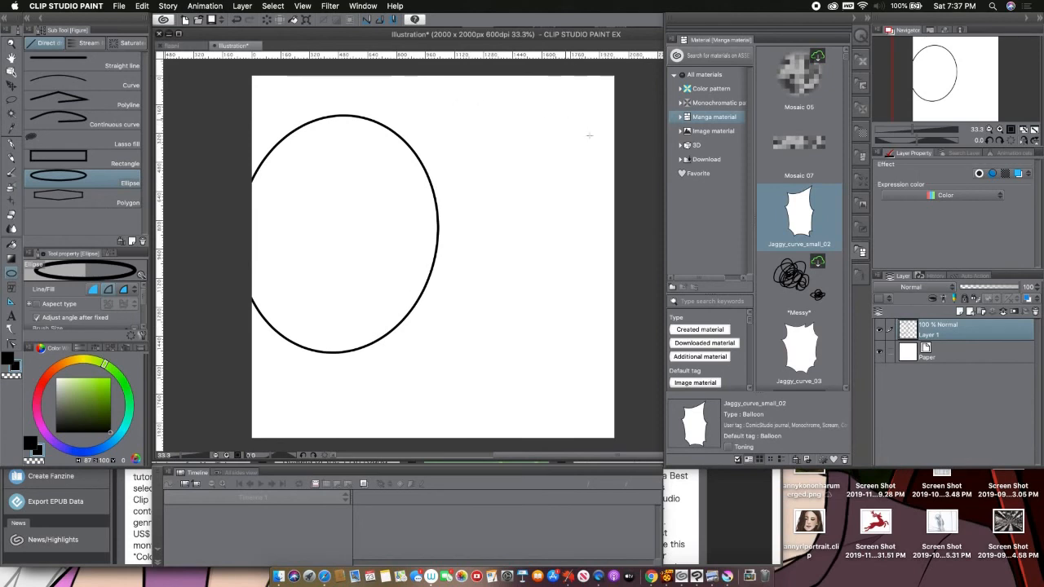
drag(584, 113, 389, 350)
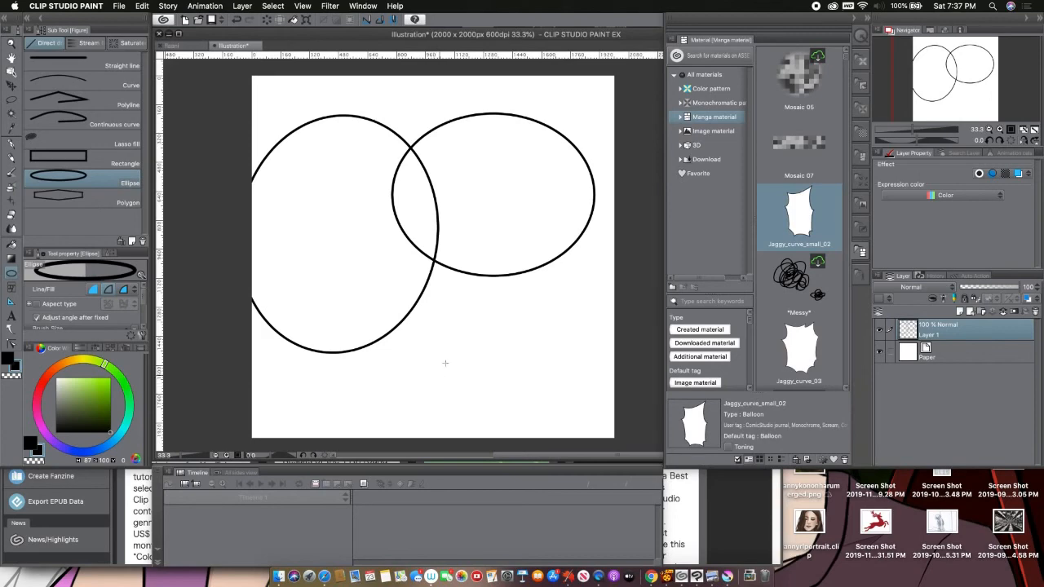
mouse_move(946, 92)
mouse_down()
mouse_move(956, 81)
mouse_move(939, 95)
mouse_up()
key(super+z)
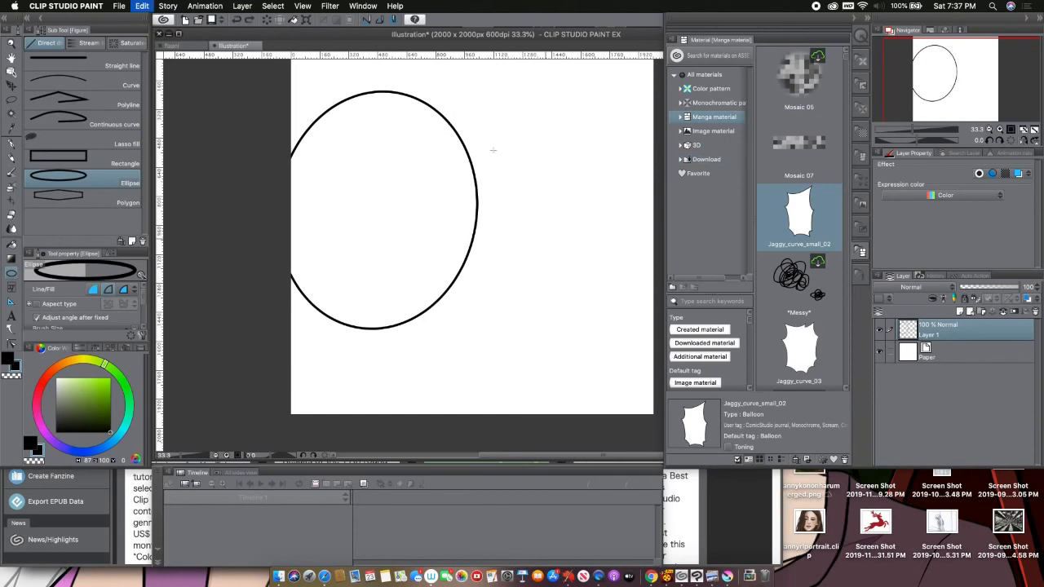
- Draw two more large ellipses, one at the upper right and one at the bottom centre, overlapping into a three-circle Venn diagram
mouse_move(414, 80)
mouse_down()
mouse_move(423, 129)
mouse_move(601, 305)
mouse_move(636, 306)
mouse_move(617, 310)
mouse_up()
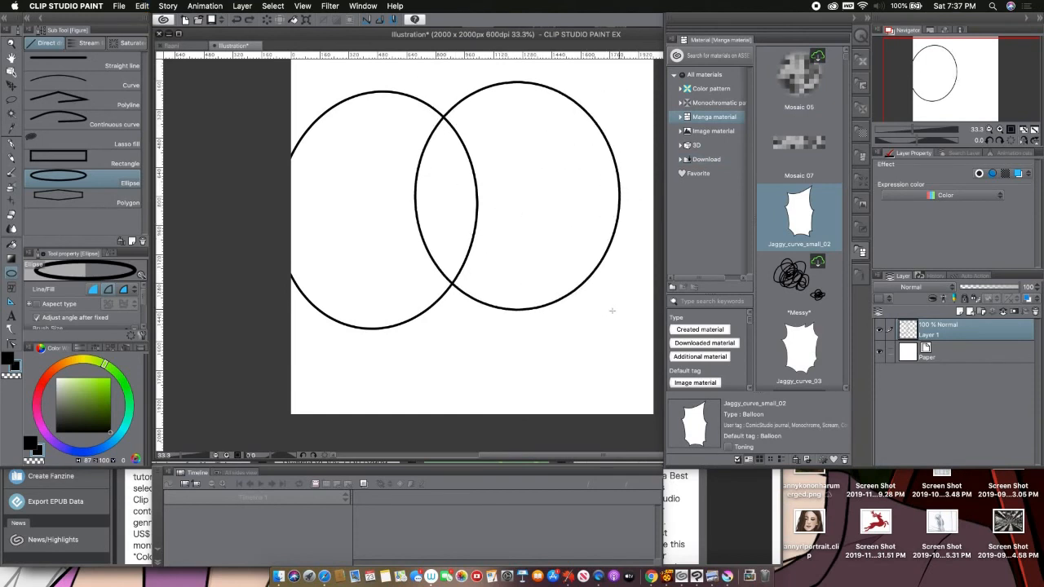
click(444, 219)
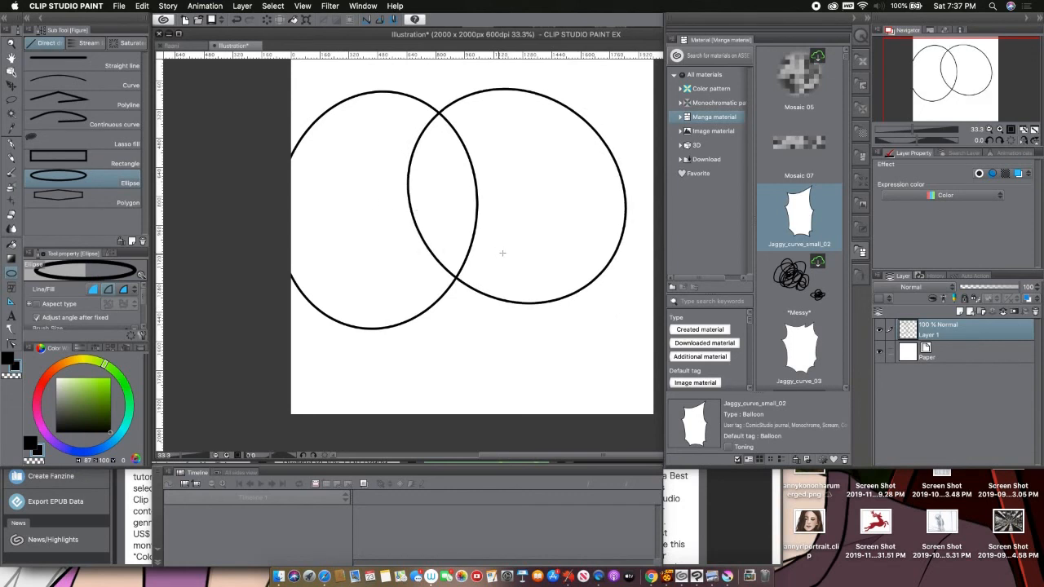
drag(346, 202, 569, 425)
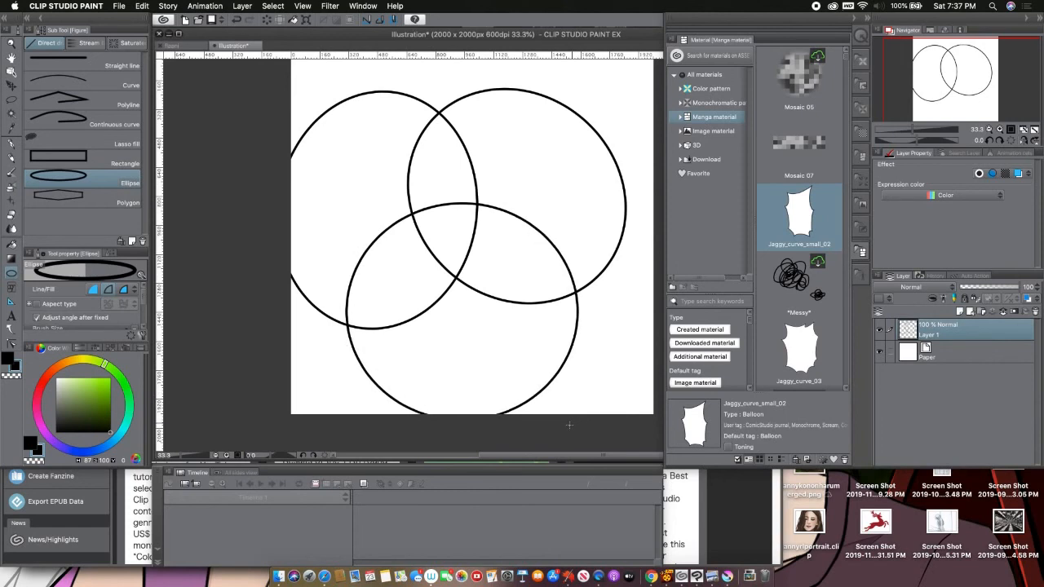
click(534, 360)
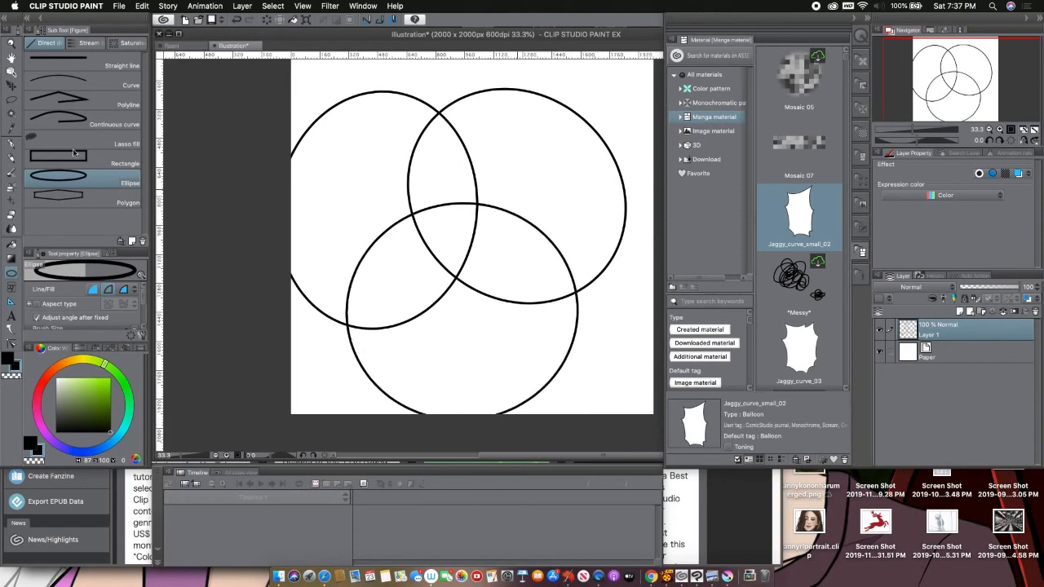
- With a thin G-pen of about size 7.5, handwrite the labels Krita, Clip Studio Paint and Corel Painter beside the three circles
click(12, 143)
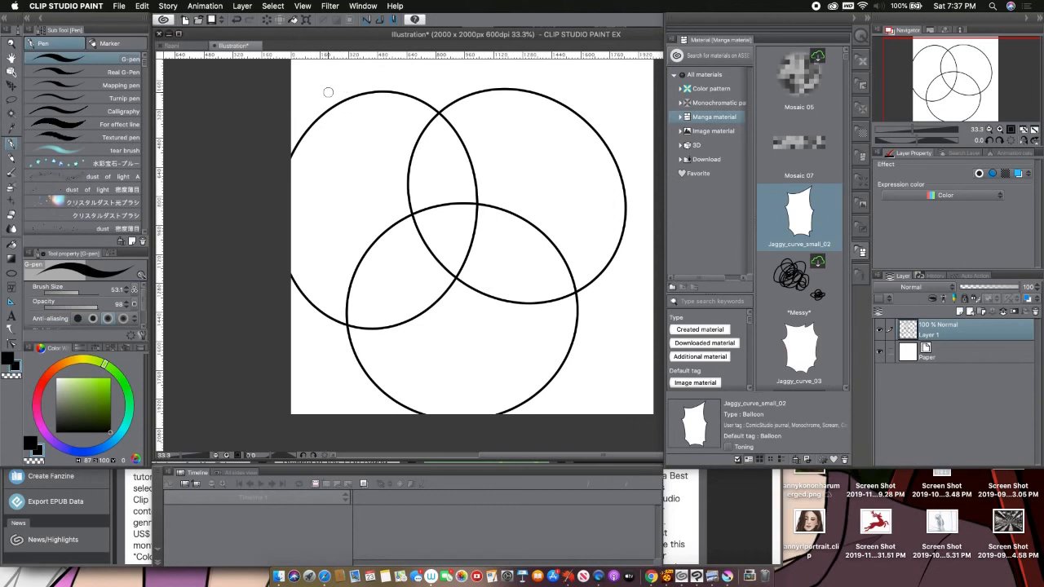
drag(77, 293, 68, 293)
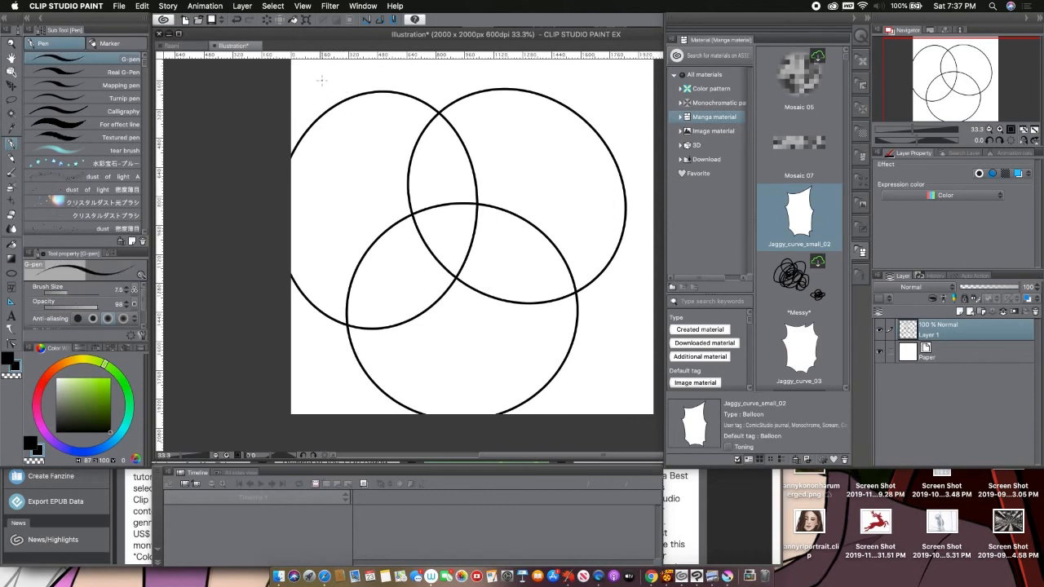
drag(348, 69, 348, 85)
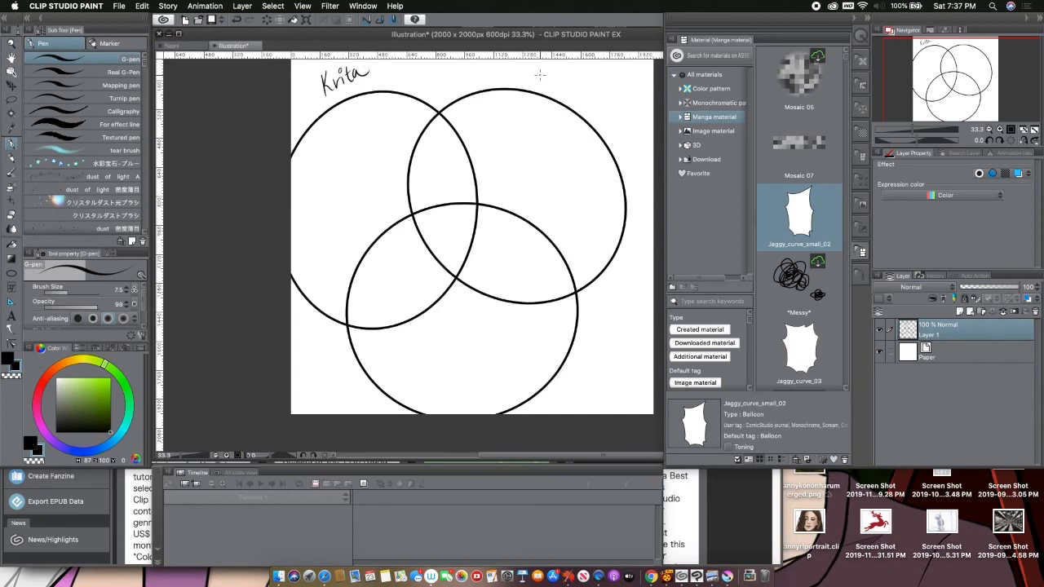
drag(541, 72, 552, 87)
mouse_move(557, 75)
mouse_down()
mouse_move(558, 93)
mouse_move(603, 88)
mouse_up()
drag(599, 109, 613, 122)
mouse_move(615, 104)
mouse_down()
mouse_move(617, 123)
mouse_move(621, 110)
mouse_up()
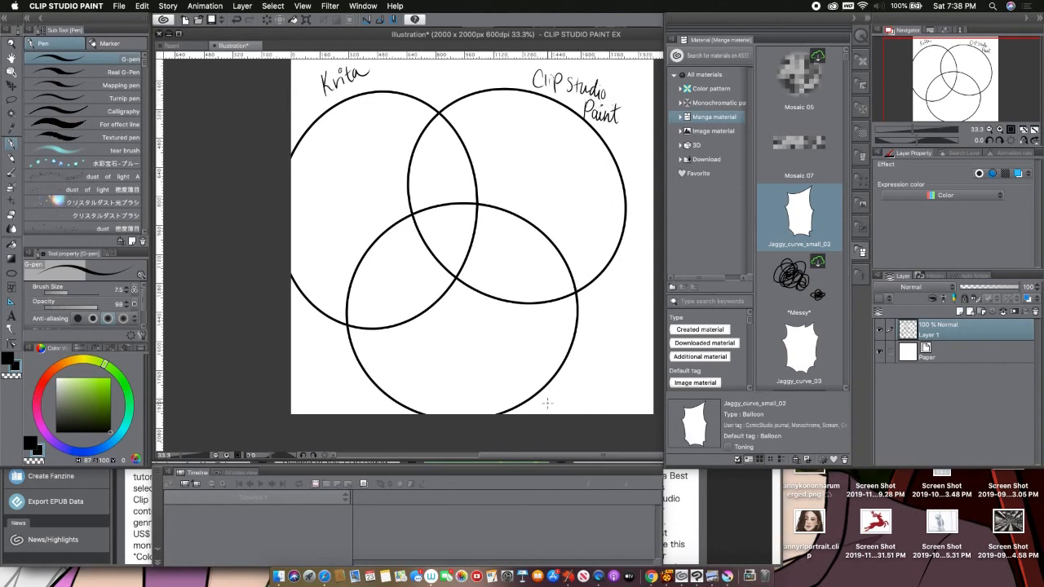
mouse_move(555, 395)
mouse_down()
mouse_move(554, 408)
mouse_move(576, 369)
mouse_move(579, 409)
mouse_move(623, 355)
mouse_up()
click(582, 384)
drag(593, 374, 605, 365)
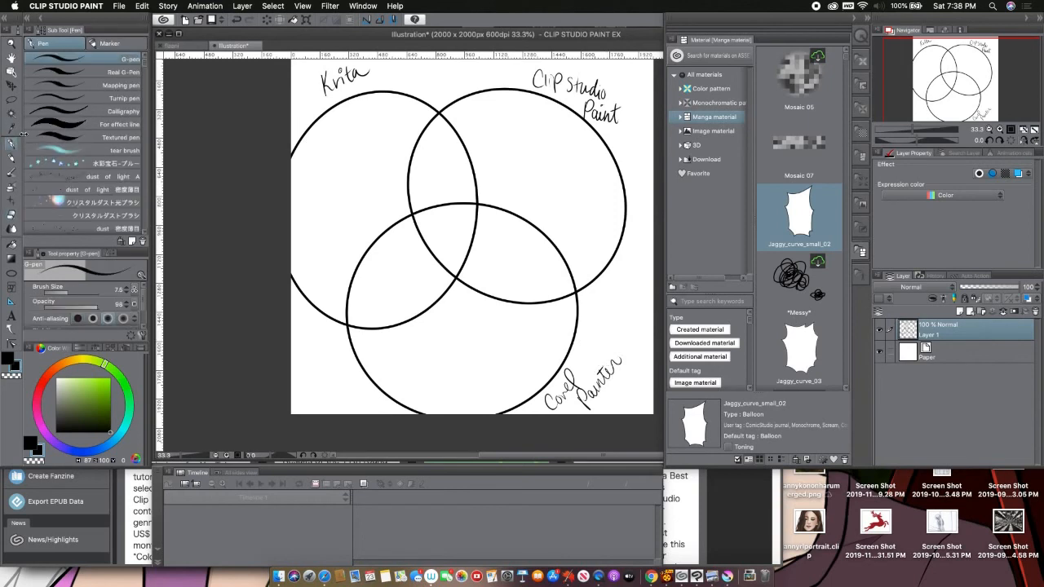
- Enlarge the G-pen to size 22 and handwrite a bulleted "Free" inside the Krita circle
click(73, 292)
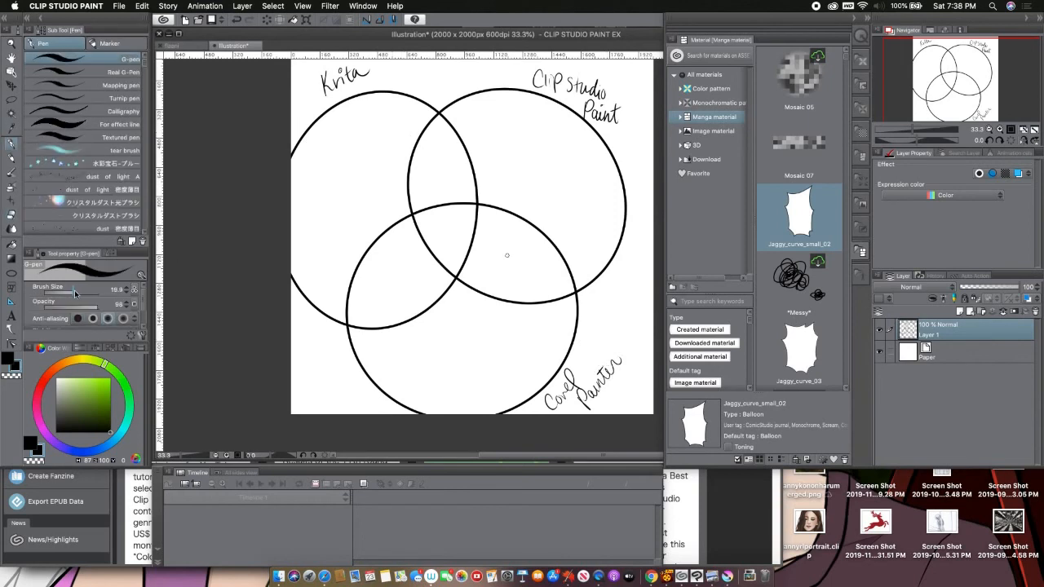
mouse_move(318, 128)
mouse_down()
mouse_move(318, 150)
mouse_move(328, 127)
mouse_up()
drag(320, 140, 354, 134)
click(307, 144)
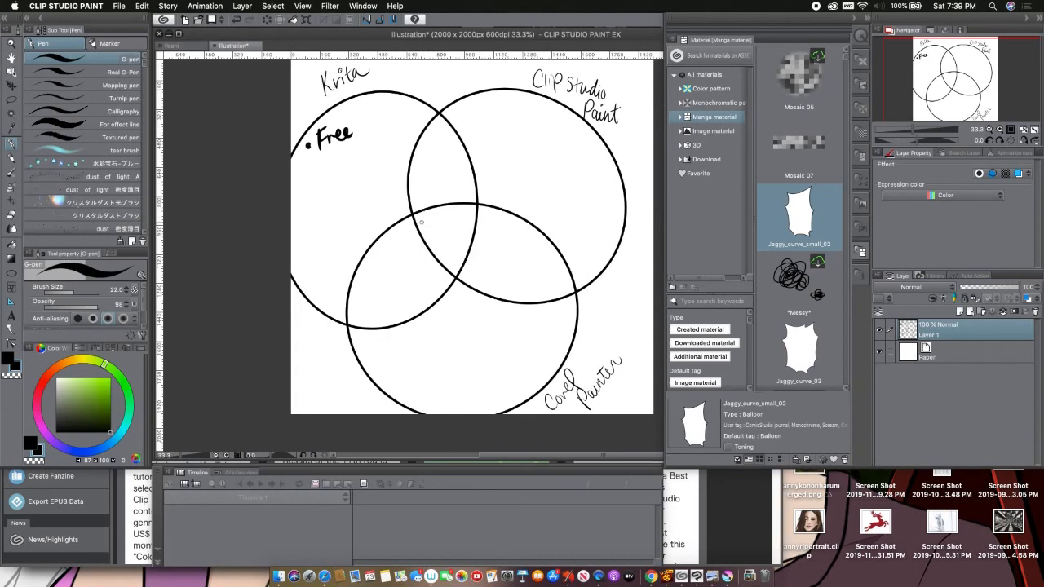
- Handwrite "Auto Color" where all three circles overlap and "Comic Templates" in the Krita and Clip Studio Paint overlap
mouse_move(419, 225)
mouse_down()
mouse_move(422, 215)
mouse_move(427, 225)
mouse_move(472, 212)
mouse_up()
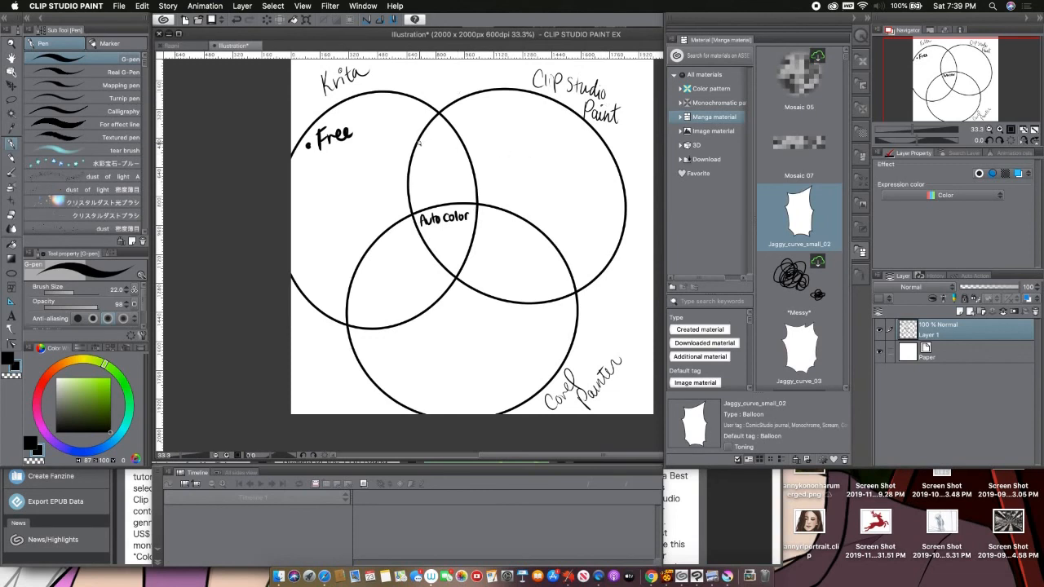
mouse_move(421, 143)
mouse_down()
mouse_move(445, 143)
mouse_move(436, 161)
mouse_move(466, 149)
mouse_move(468, 163)
mouse_up()
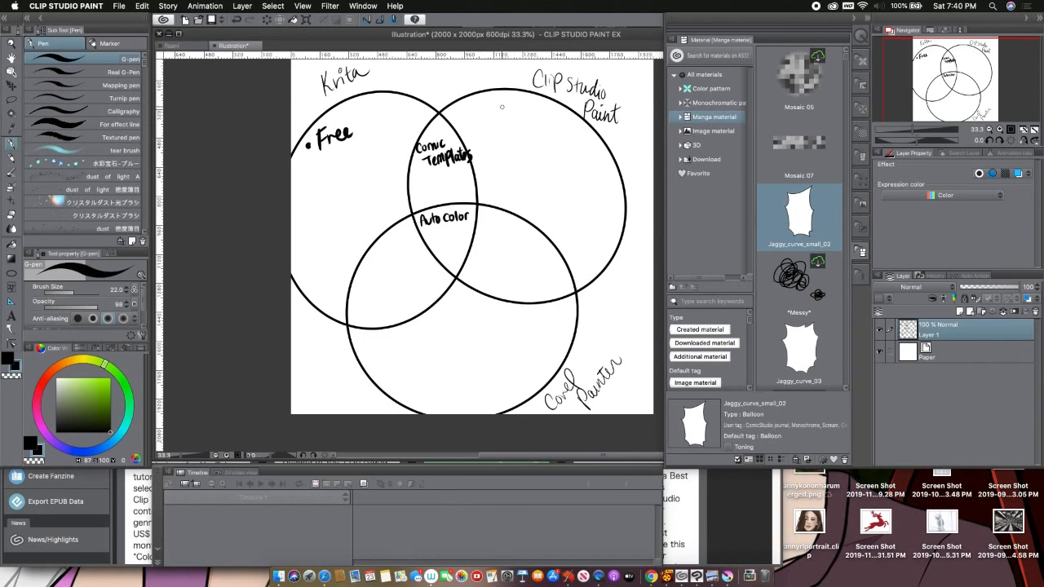
- Handwrite "Price: $50 - $219" in the Clip Studio Paint circle, marking the amounts "Pro" and "ex"
mouse_move(472, 106)
mouse_down()
mouse_move(493, 118)
mouse_move(495, 103)
mouse_move(500, 114)
mouse_move(506, 104)
mouse_move(522, 118)
mouse_move(537, 112)
mouse_move(578, 146)
mouse_up()
click(511, 105)
click(510, 112)
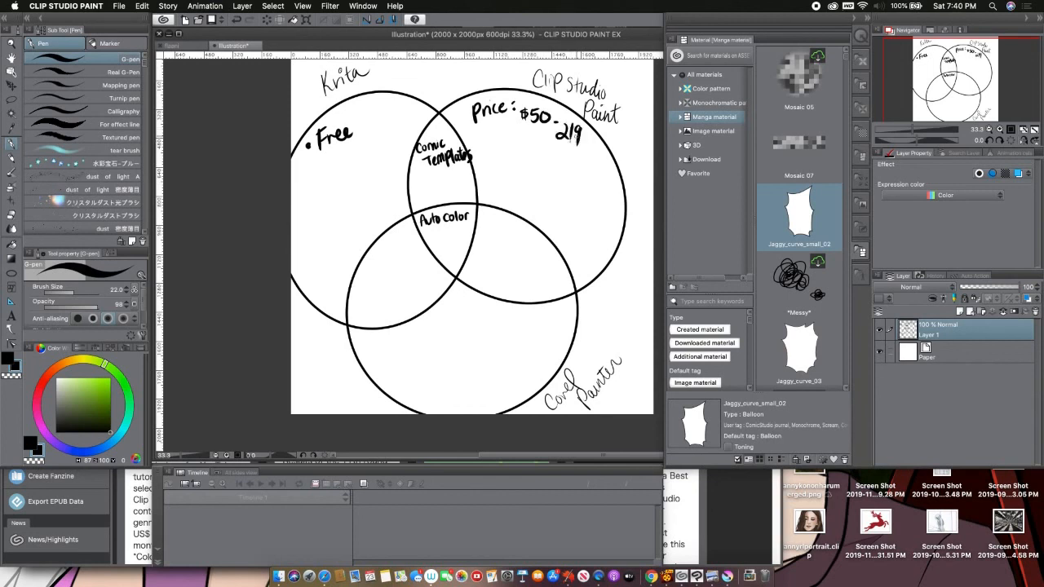
mouse_move(564, 109)
mouse_down()
mouse_move(558, 121)
mouse_move(582, 155)
mouse_up()
drag(586, 147, 586, 156)
drag(504, 124, 515, 131)
drag(521, 126, 520, 127)
- Handwrite "$400+" and "need upgrade every other year: $200" in the Corel Painter circle
mouse_move(380, 359)
mouse_down()
mouse_move(386, 371)
mouse_move(410, 351)
mouse_move(398, 372)
mouse_move(384, 357)
mouse_up()
drag(379, 349, 389, 349)
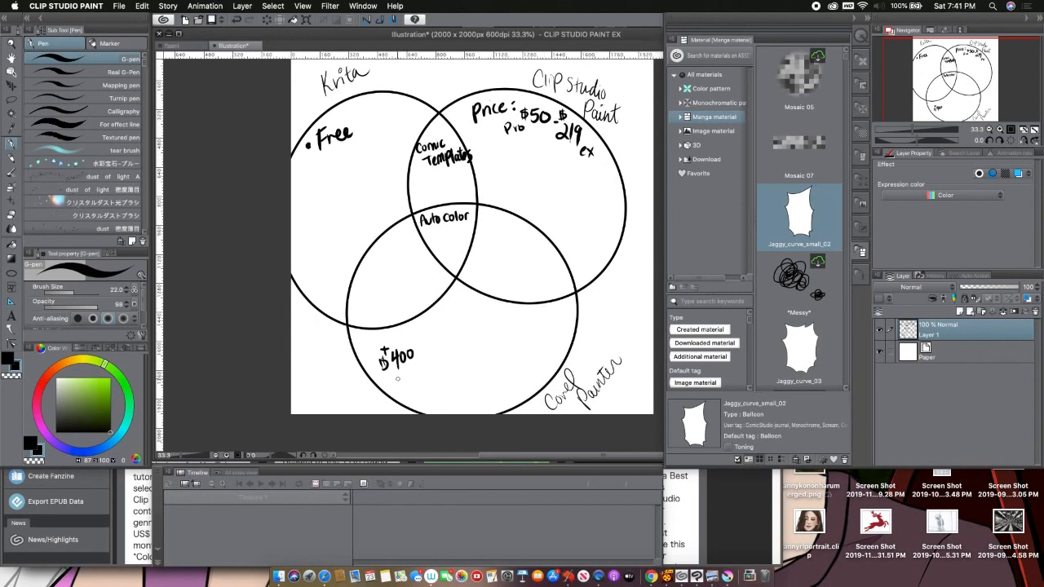
mouse_move(398, 376)
mouse_down()
mouse_move(421, 359)
mouse_move(424, 384)
mouse_move(416, 381)
mouse_move(428, 386)
mouse_move(458, 364)
mouse_move(446, 383)
mouse_move(464, 372)
mouse_move(464, 390)
mouse_move(487, 377)
mouse_move(484, 398)
mouse_move(508, 357)
mouse_move(500, 398)
mouse_move(520, 371)
mouse_up()
key(Tab)
key(Tab)
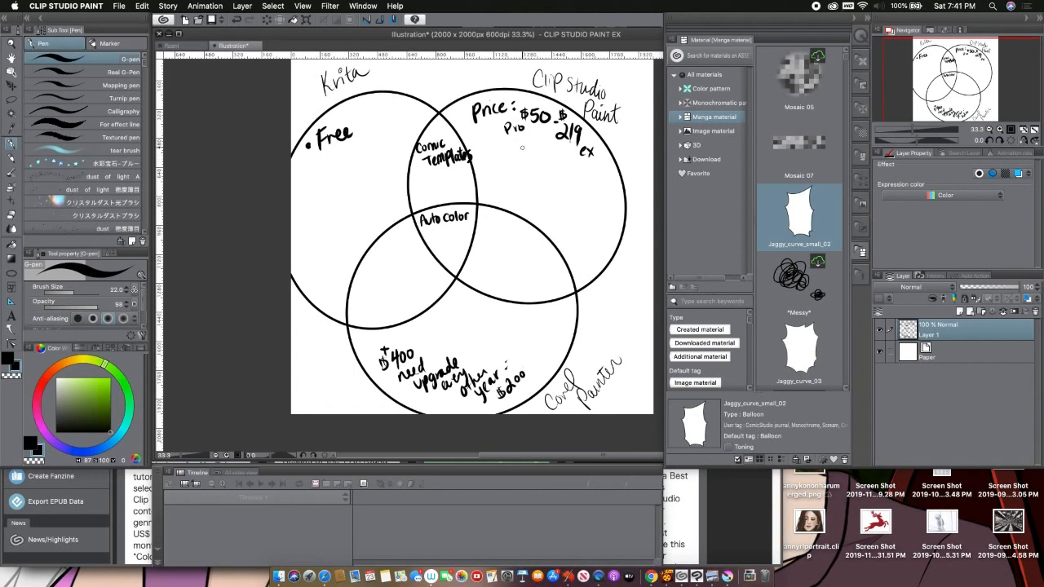
- Handwrite "(one time payment" beneath the prices in the Clip Studio Paint circle
mouse_move(516, 141)
mouse_down()
mouse_move(516, 155)
mouse_move(537, 146)
mouse_up()
mouse_move(531, 154)
mouse_down()
mouse_move(533, 167)
mouse_move(536, 158)
mouse_up()
mouse_move(538, 158)
mouse_down()
mouse_move(549, 164)
mouse_move(558, 153)
mouse_move(568, 180)
mouse_move(602, 172)
mouse_up()
click(546, 147)
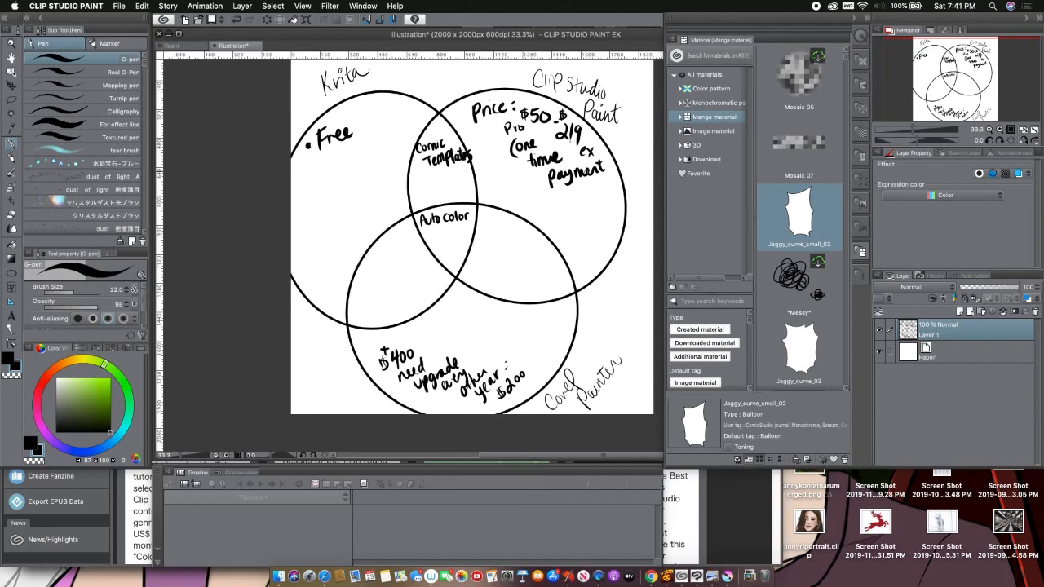
- Handwrite "Animation" beneath "Comic Templates" in the Krita and Clip Studio Paint overlap, marking both entries with dashes
mouse_move(402, 150)
mouse_down()
mouse_move(412, 149)
mouse_move(408, 174)
mouse_move(420, 179)
mouse_up()
drag(422, 174, 450, 180)
drag(446, 174, 465, 180)
drag(467, 176, 473, 180)
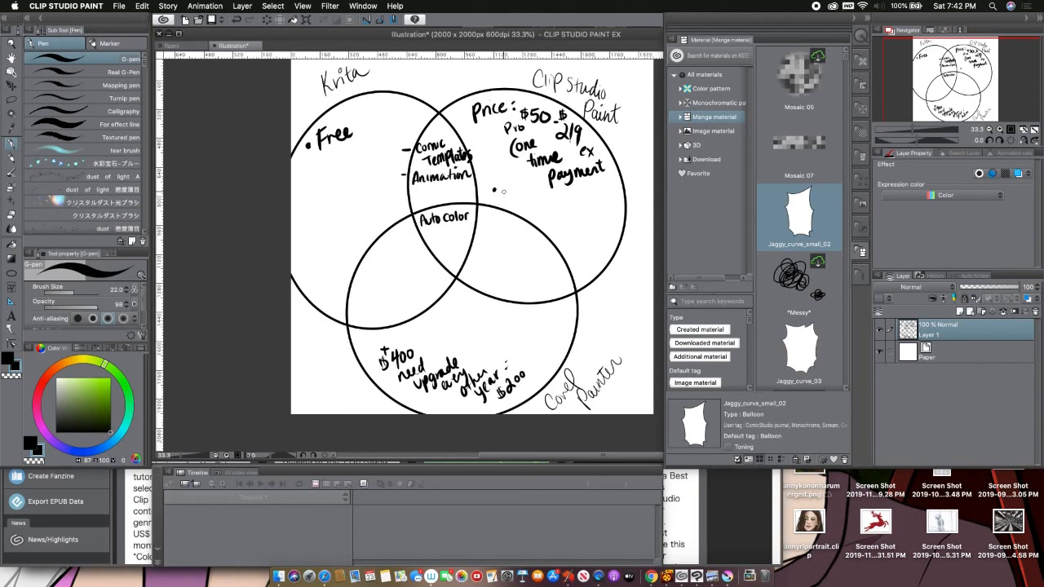
- Handwrite the bulleted entries "Speech bubble temp" and "More temp options" beneath the payment note in the Clip Studio Paint circle
mouse_move(507, 189)
mouse_down()
mouse_move(509, 205)
mouse_move(534, 195)
mouse_move(538, 206)
mouse_move(569, 195)
mouse_move(588, 203)
mouse_move(568, 223)
mouse_move(597, 210)
mouse_up()
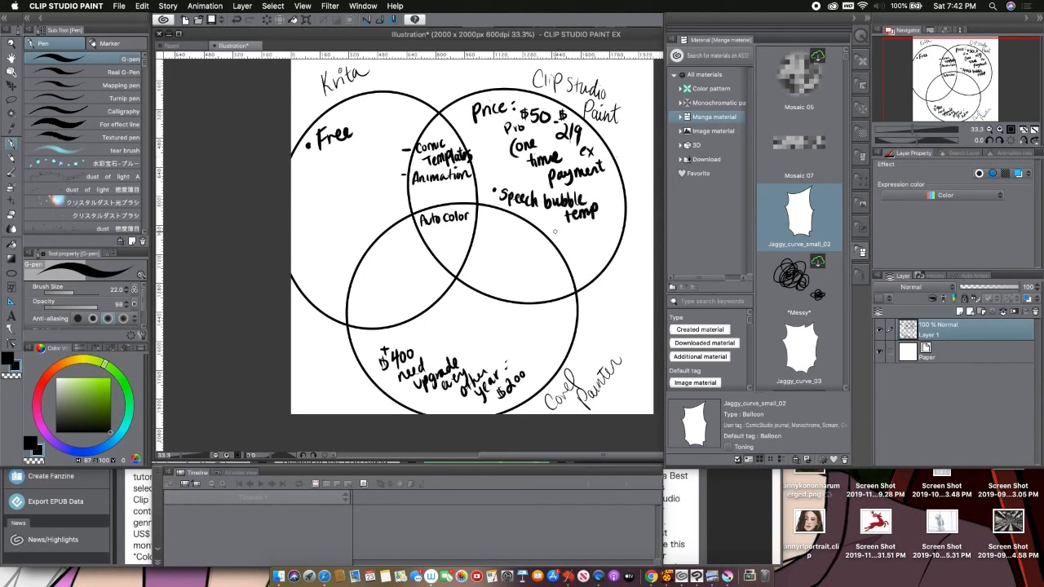
mouse_move(560, 240)
mouse_down()
mouse_move(566, 228)
mouse_move(593, 235)
mouse_move(629, 214)
mouse_move(588, 245)
mouse_move(631, 236)
mouse_up()
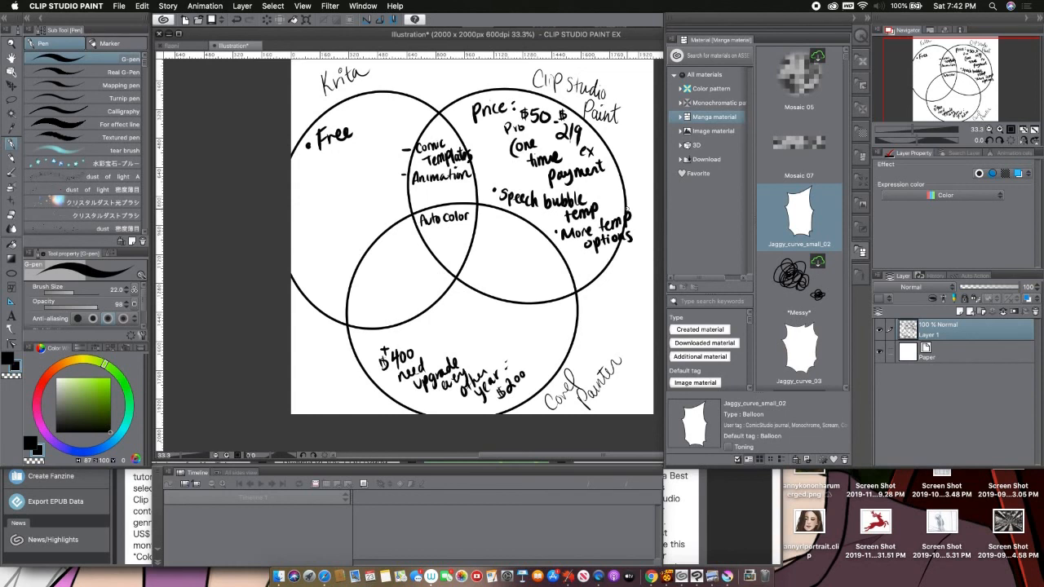
- Handwrite the bulleted entry "Some templates (not speech bubble" beneath "Free" in the Krita circle
click(307, 171)
mouse_move(321, 162)
mouse_down()
mouse_move(313, 176)
mouse_move(361, 163)
mouse_move(369, 150)
mouse_up()
drag(369, 155, 418, 129)
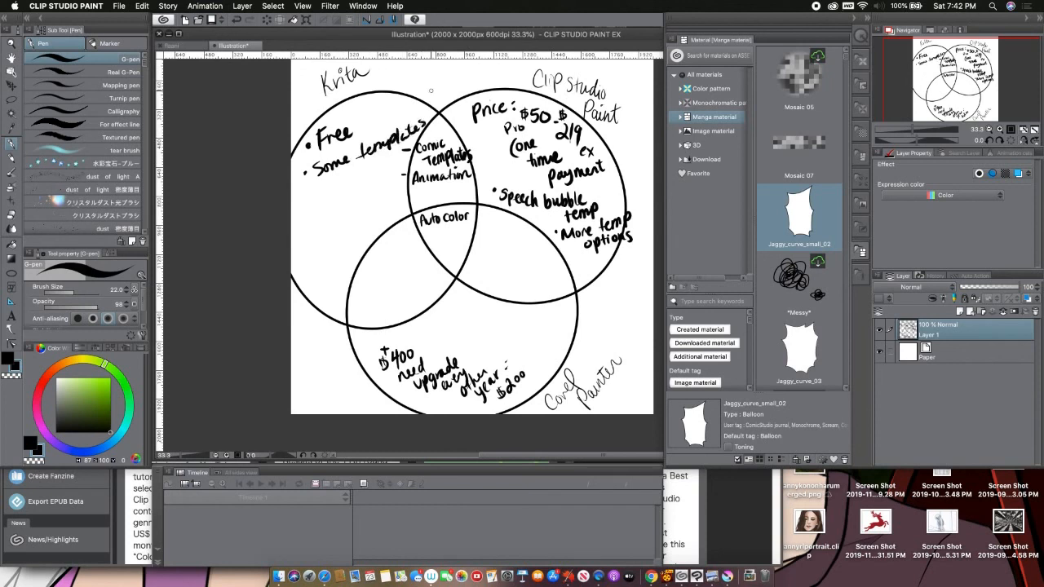
mouse_move(308, 183)
mouse_down()
mouse_move(305, 201)
mouse_move(330, 189)
mouse_up()
mouse_move(323, 184)
mouse_down()
mouse_move(349, 186)
mouse_move(415, 143)
mouse_move(402, 174)
mouse_up()
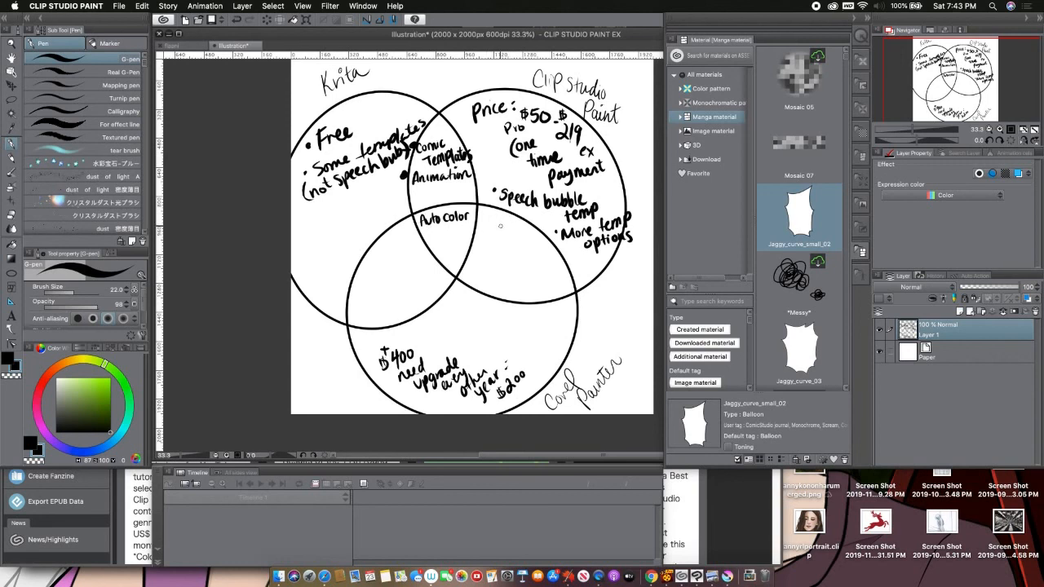
- Handwrite "Better brush selection" in the Clip Studio Paint and Corel Painter overlap, with "Free brush options" at the Clip Studio Paint circle's edge
mouse_move(486, 235)
mouse_down()
mouse_move(486, 221)
mouse_move(494, 232)
mouse_move(509, 220)
mouse_move(527, 226)
mouse_move(494, 243)
mouse_move(522, 237)
mouse_move(525, 254)
mouse_move(563, 257)
mouse_move(566, 247)
mouse_up()
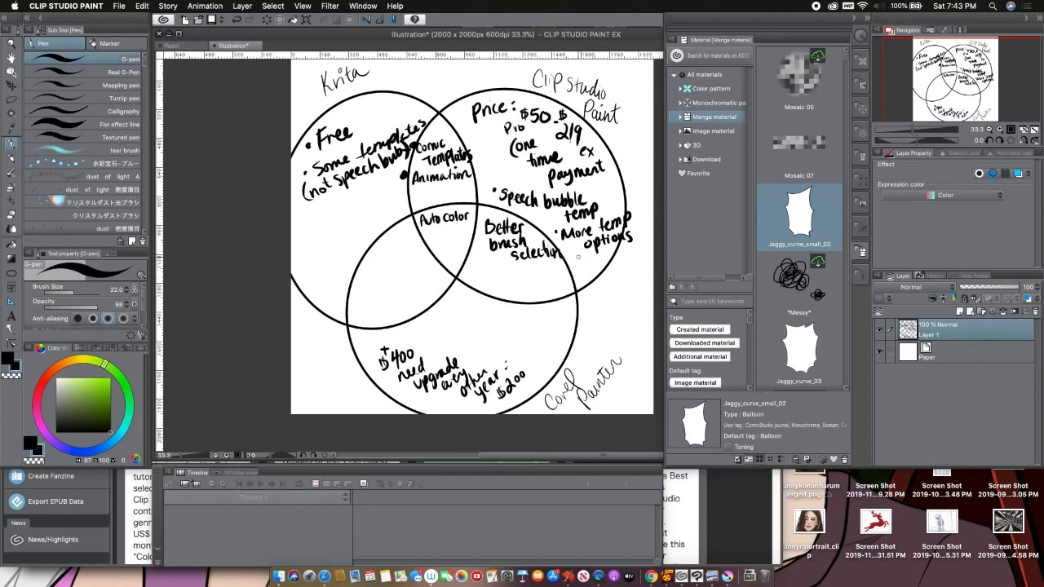
drag(578, 260, 599, 266)
drag(601, 256, 604, 276)
mouse_move(602, 254)
mouse_down()
mouse_move(633, 257)
mouse_move(610, 287)
mouse_move(629, 275)
mouse_up()
mouse_move(638, 259)
mouse_down()
mouse_move(643, 274)
mouse_move(620, 296)
mouse_move(644, 282)
mouse_up()
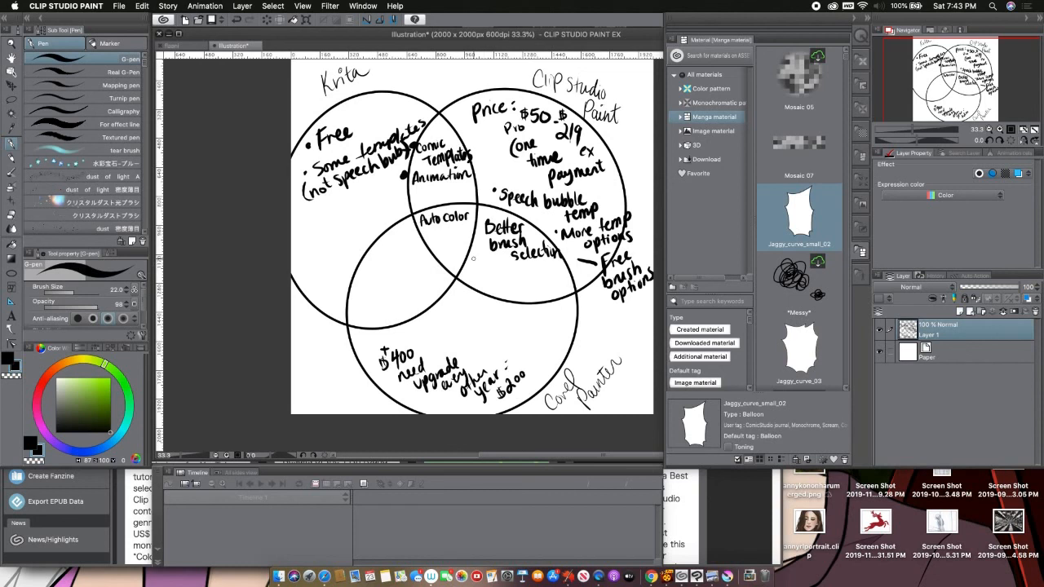
drag(493, 257, 493, 263)
click(13, 214)
drag(487, 261, 482, 269)
- Handwrite "Brushes not Free" with the G-pen above the price in the Corel Painter circle
click(13, 144)
mouse_move(430, 318)
mouse_down()
mouse_move(436, 331)
mouse_move(479, 310)
mouse_move(466, 339)
mouse_move(508, 313)
mouse_up()
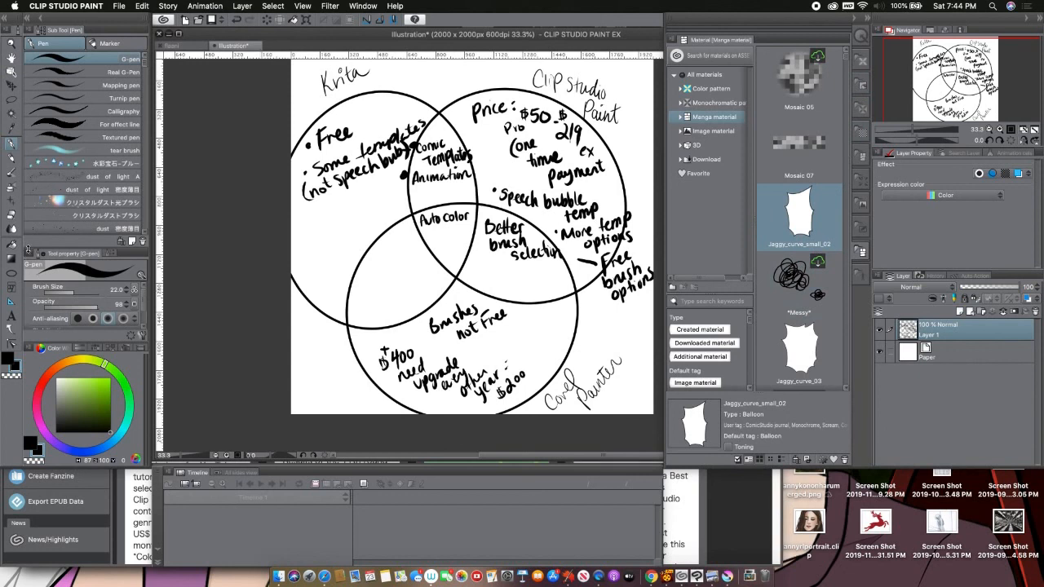
- Hide the material palette, look through the pen brushes and handwrite "No comic temple" in the Corel Painter circle
click(868, 21)
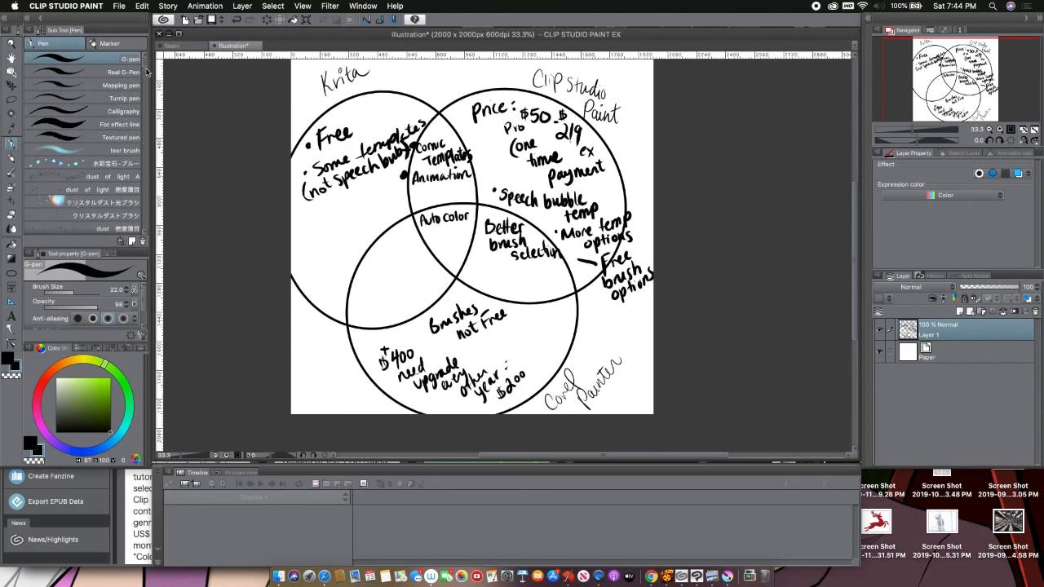
drag(143, 70, 142, 242)
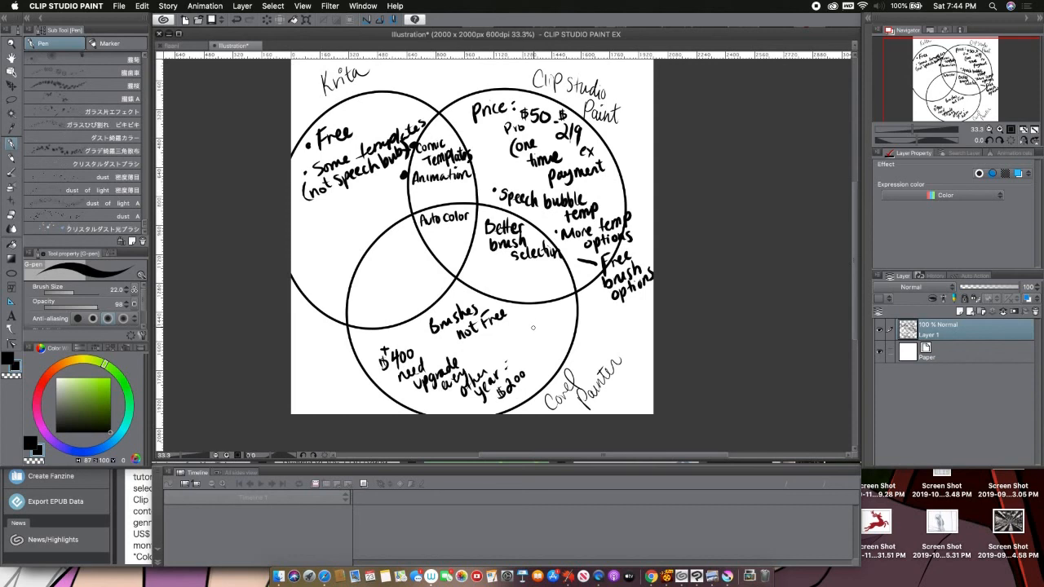
mouse_move(499, 343)
mouse_down()
mouse_move(554, 327)
mouse_move(560, 313)
mouse_move(569, 315)
mouse_move(542, 352)
mouse_move(560, 341)
mouse_move(567, 350)
mouse_move(586, 328)
mouse_up()
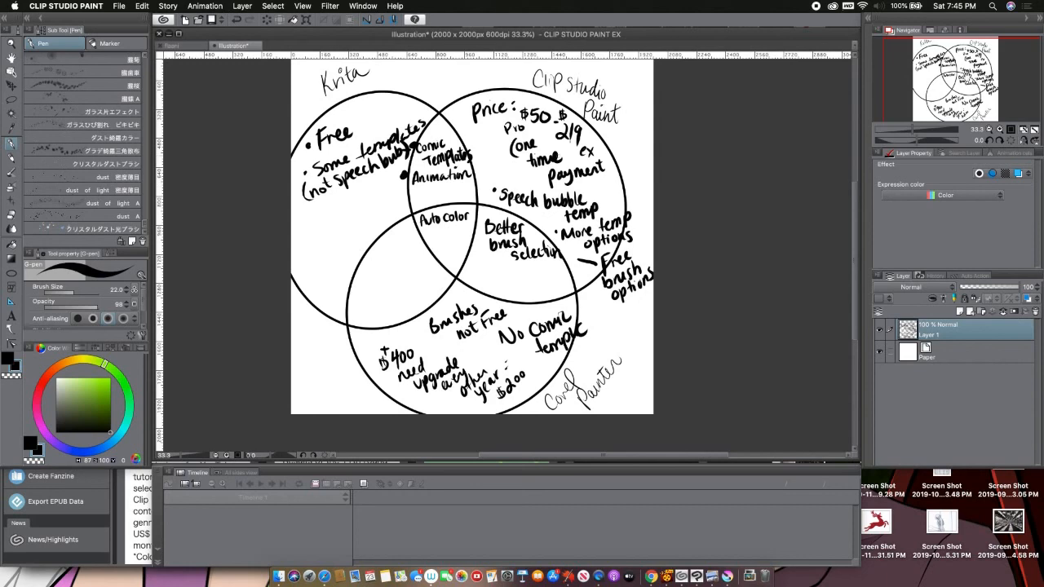
drag(965, 84, 967, 80)
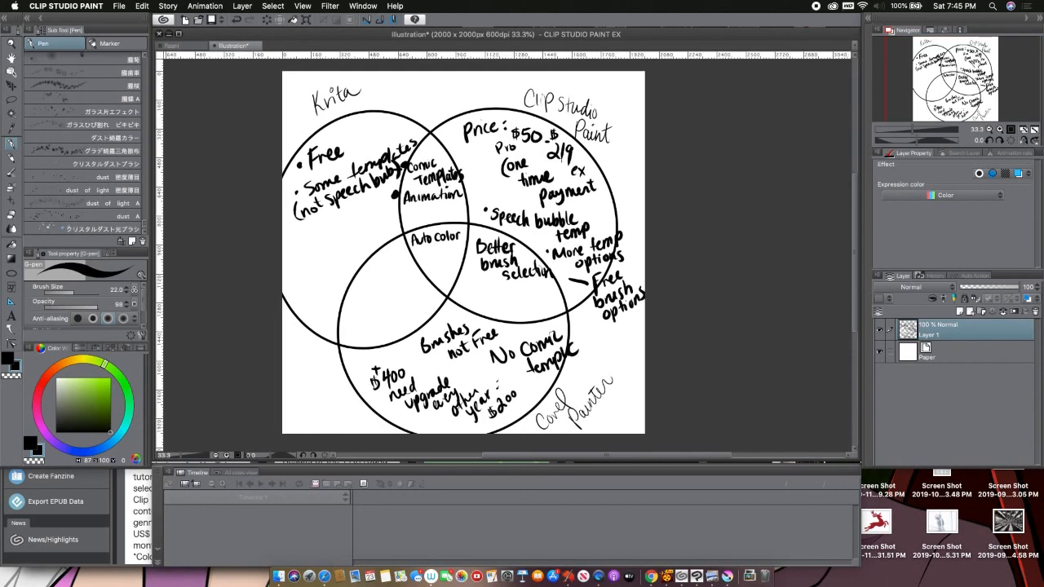
- Switch the pen colour to red and underline "Free" in the Krita circle
click(46, 376)
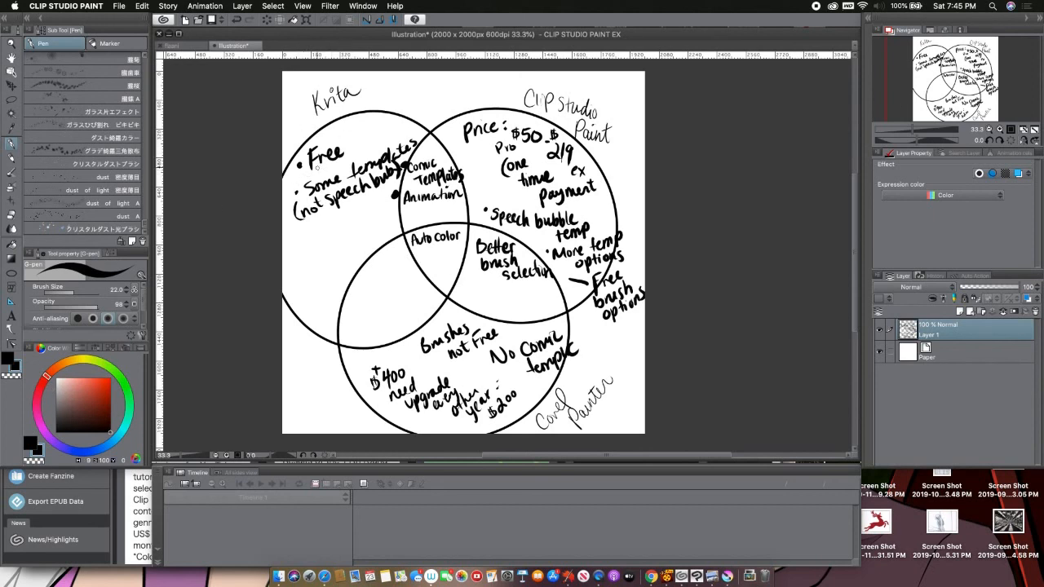
mouse_move(298, 183)
mouse_down()
mouse_move(374, 160)
mouse_move(296, 184)
mouse_up()
click(106, 386)
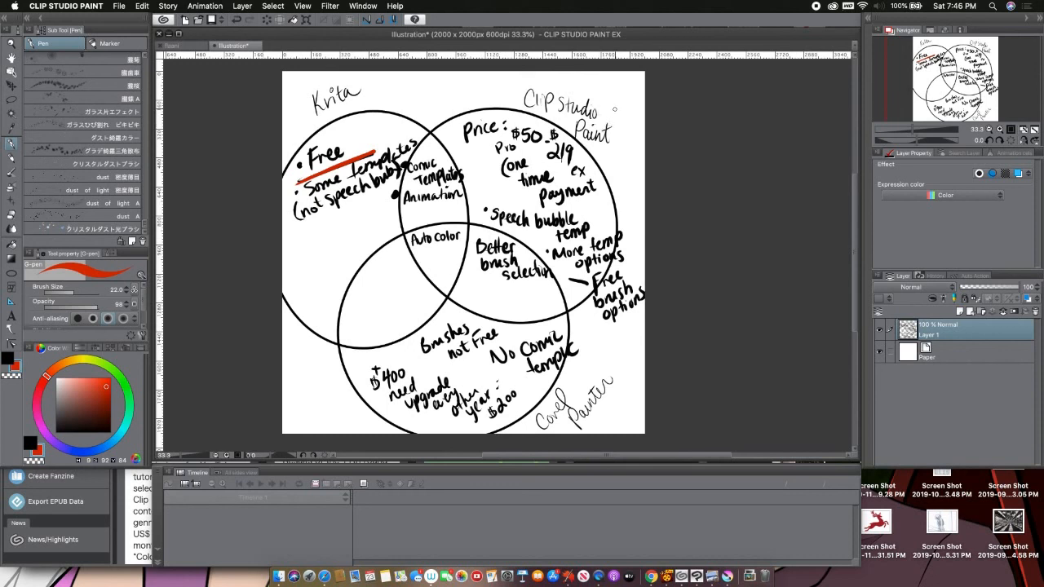
- Handwrite "VARITY" in large red letters along the outer edge of the Clip Studio Paint circle
mouse_move(598, 202)
mouse_down()
mouse_move(616, 173)
mouse_move(619, 196)
mouse_move(634, 118)
mouse_up()
mouse_move(627, 119)
mouse_down()
mouse_move(640, 113)
mouse_move(639, 123)
mouse_up()
drag(646, 105, 635, 157)
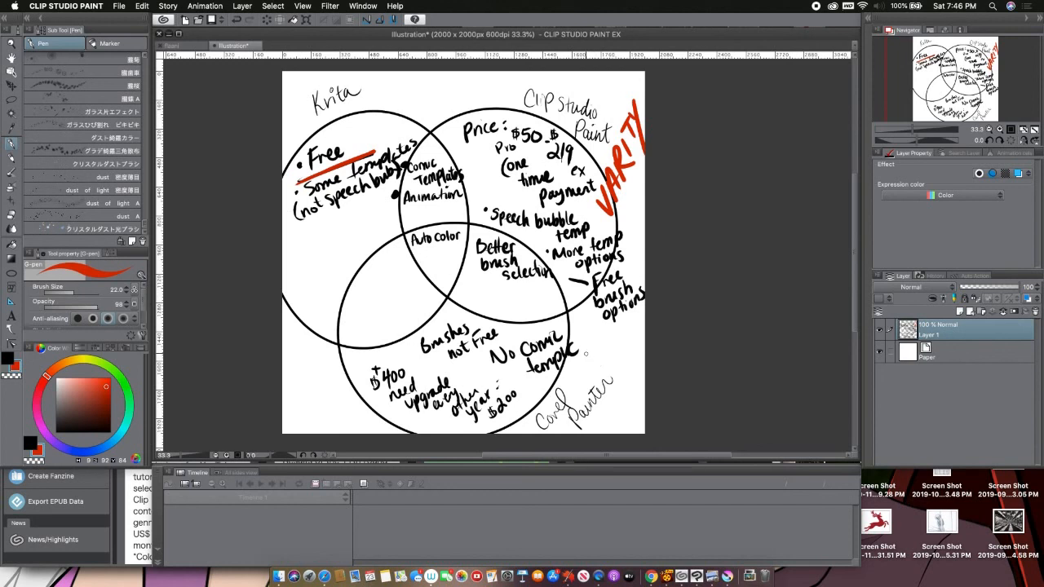
- Handwrite "Not comic Friendly" in large red letters across the lower edge of the Corel Painter circle
mouse_move(295, 397)
mouse_down()
mouse_move(294, 416)
mouse_move(312, 385)
mouse_move(323, 399)
mouse_up()
mouse_move(316, 385)
mouse_down()
mouse_move(326, 420)
mouse_move(345, 404)
mouse_move(348, 412)
mouse_move(361, 389)
mouse_move(336, 426)
mouse_move(364, 403)
mouse_up()
mouse_move(357, 419)
mouse_down()
mouse_move(399, 395)
mouse_move(409, 362)
mouse_move(458, 363)
mouse_up()
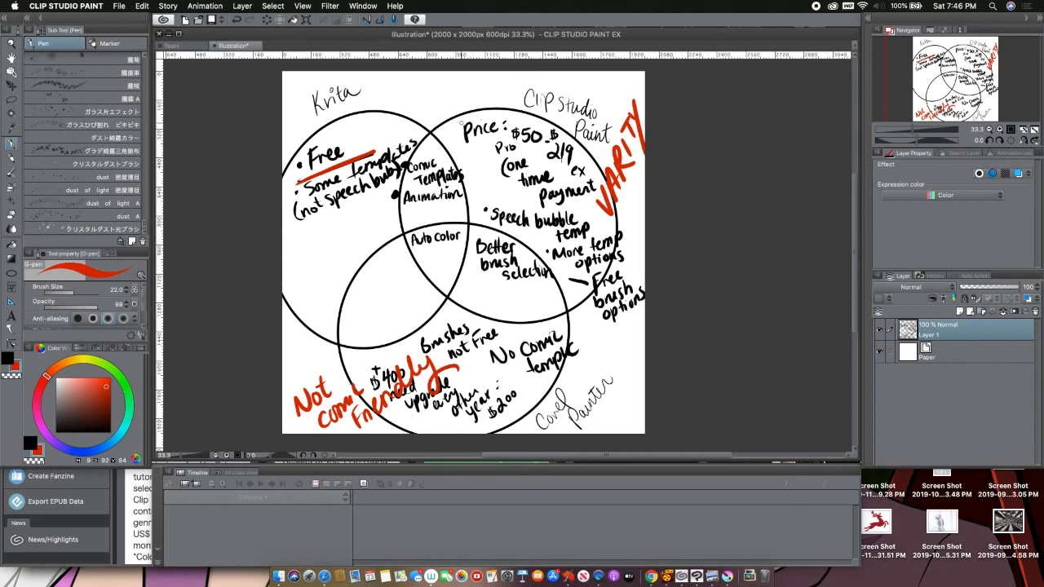
- Draw a curved red double-headed arrow above the overlap, linking the Krita and Clip Studio Paint circles
drag(404, 108, 467, 106)
drag(413, 92, 417, 114)
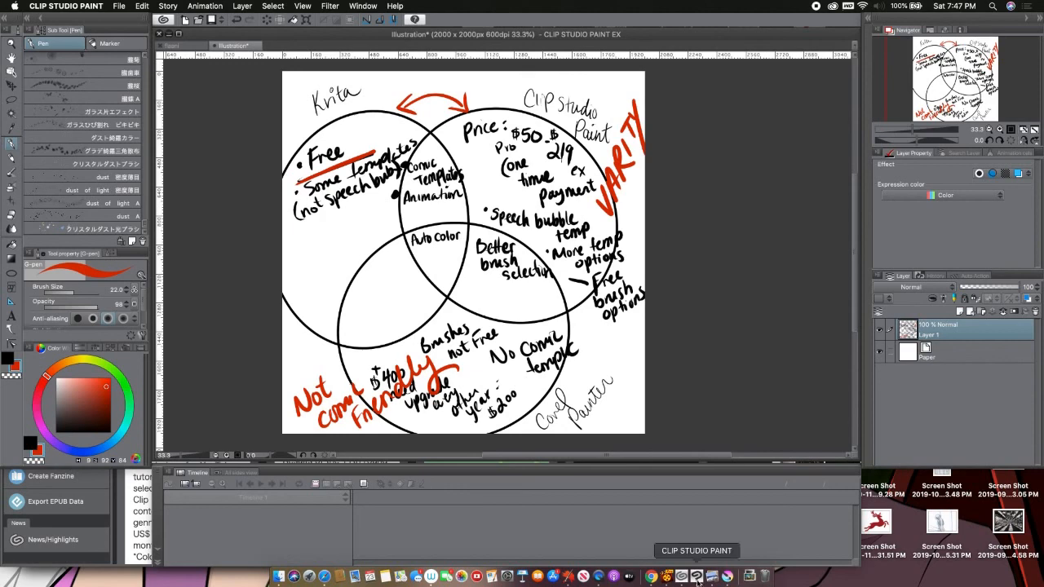
right_click(600, 578)
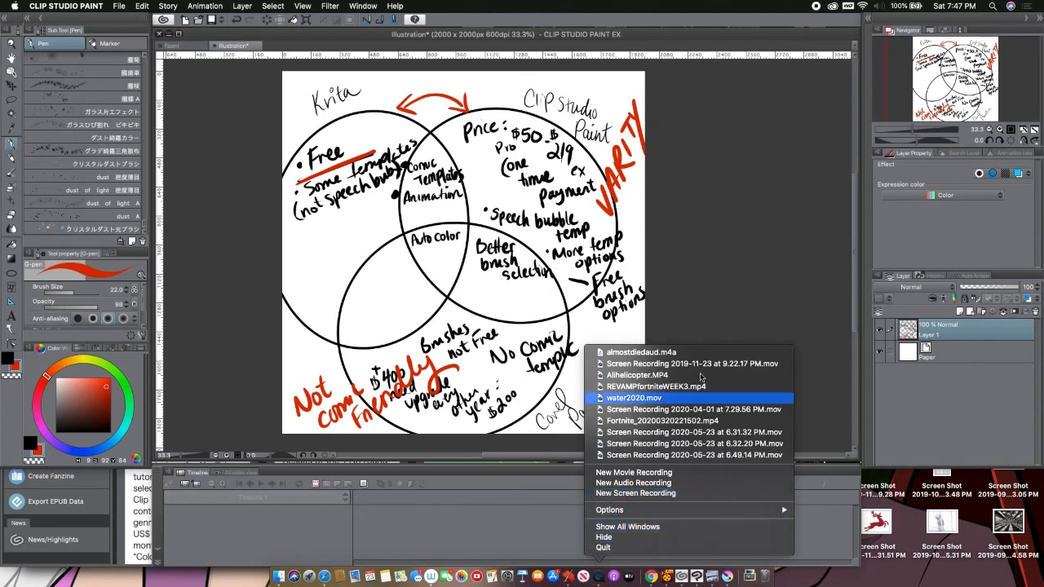
click(751, 260)
click(815, 6)
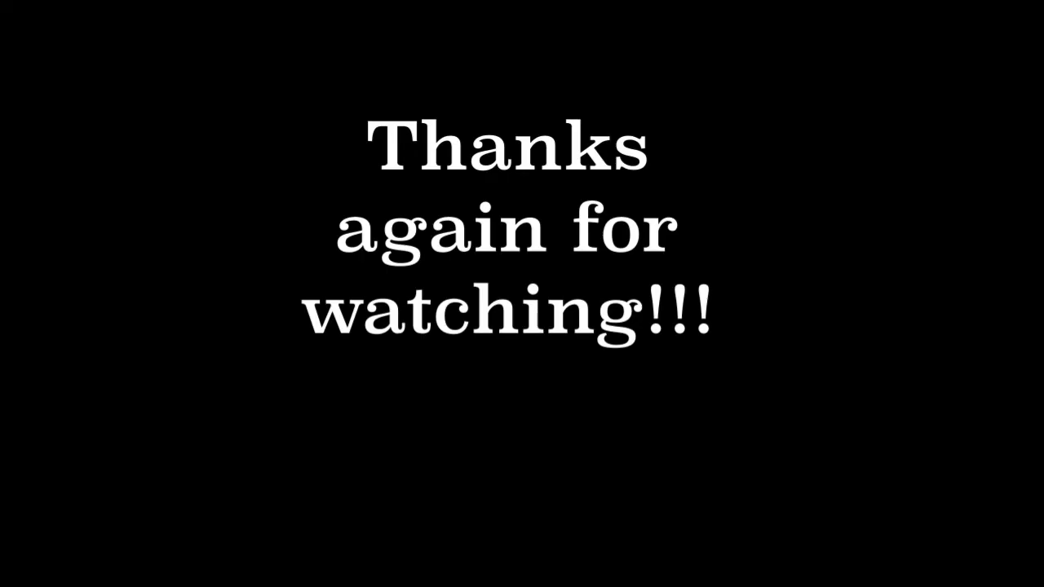